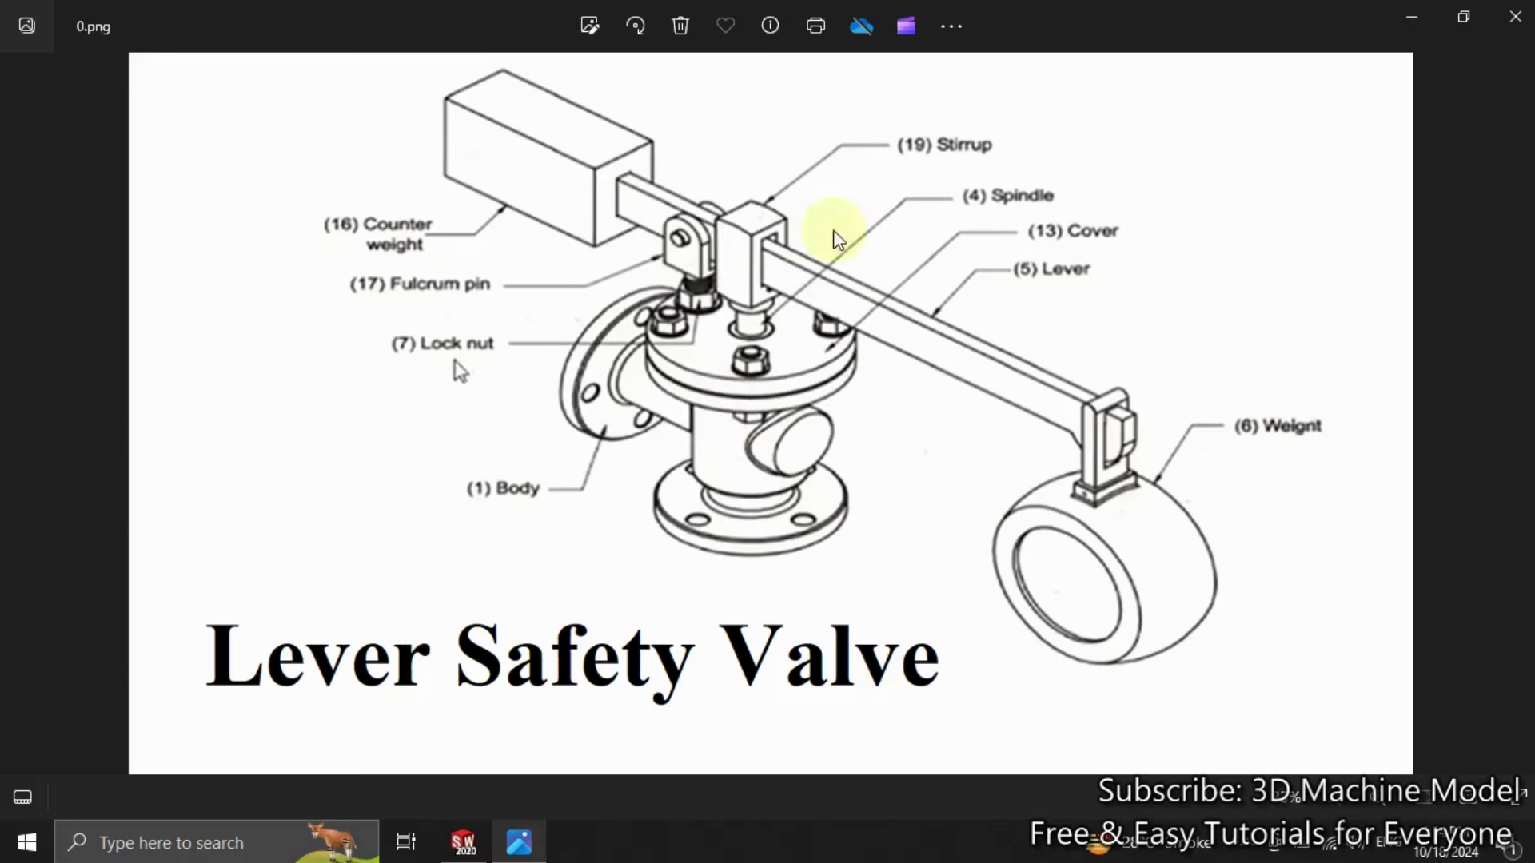
# Step: Advance the Photos viewer from 0.png to 1.png, the dimensioned Part 01 drawing
pyautogui.click(1518, 410)
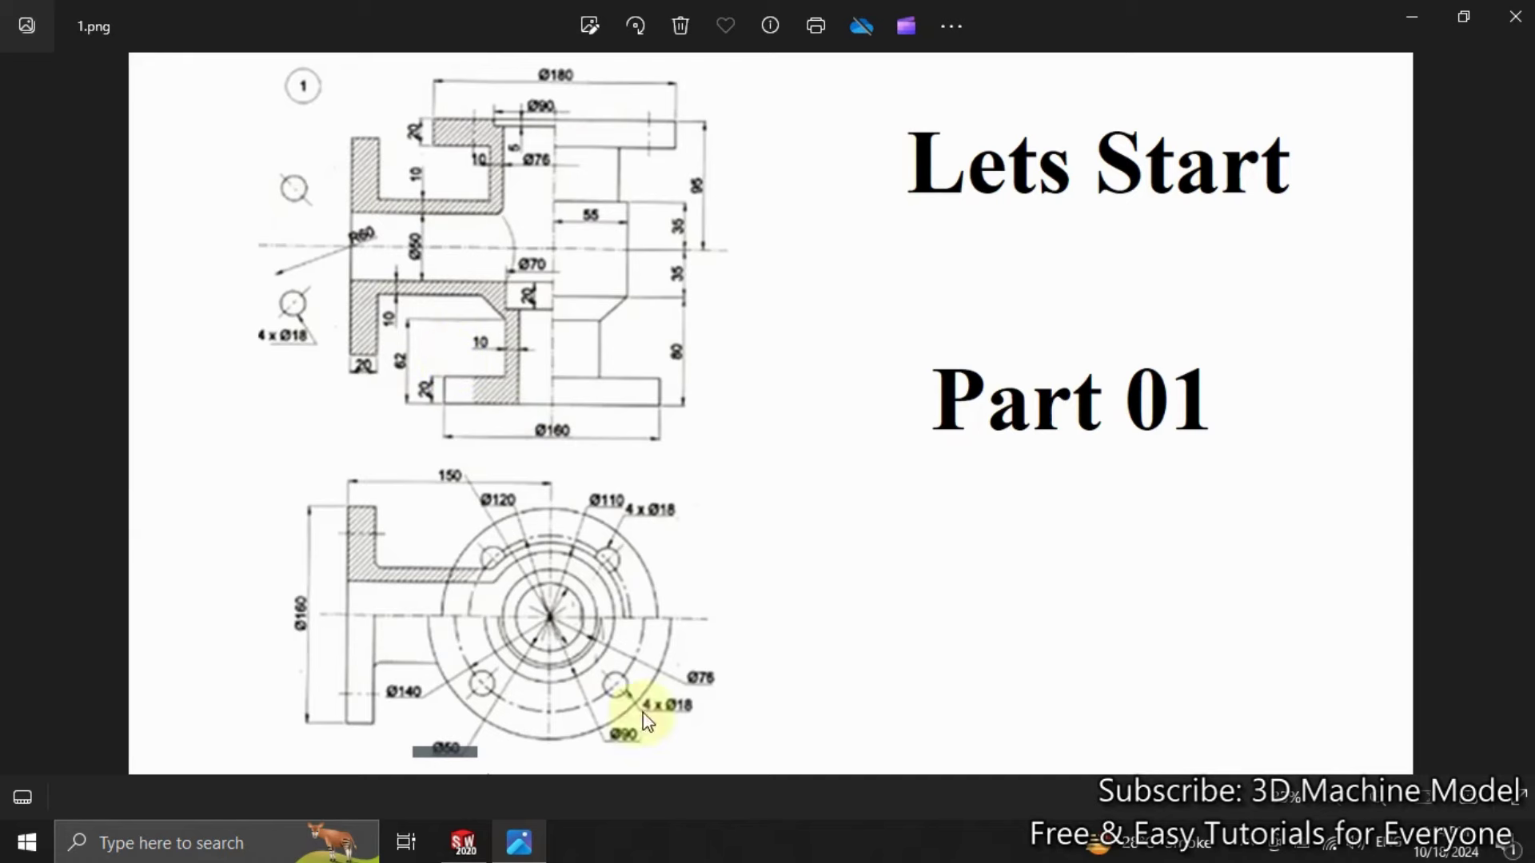
# Step: In SolidWorks, draw horizontal and vertical centerlines meeting at the origin
pyautogui.click(546, 849)
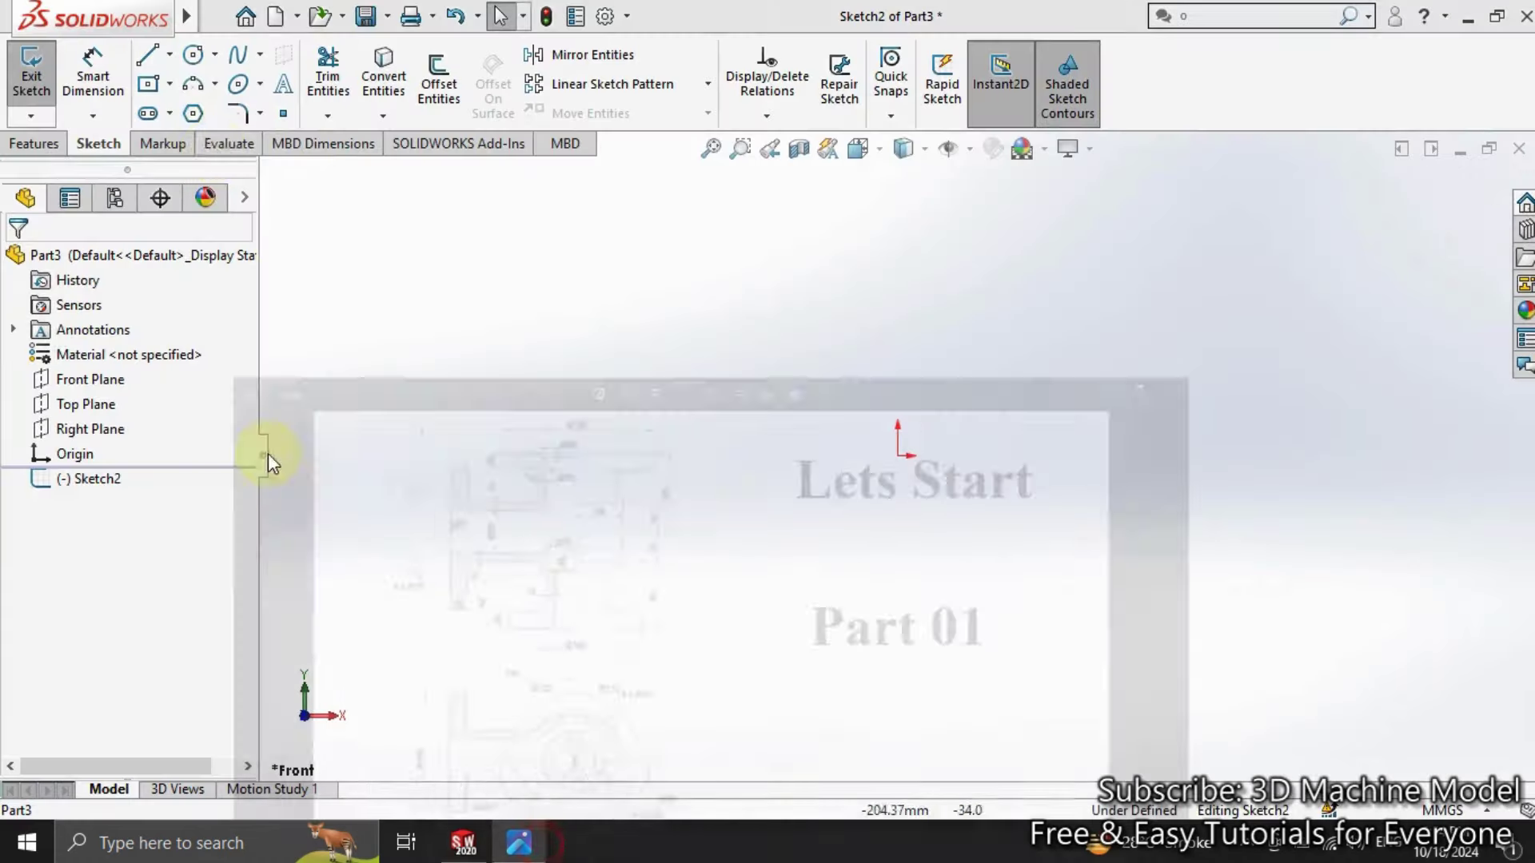
pyautogui.click(170, 54)
pyautogui.click(152, 118)
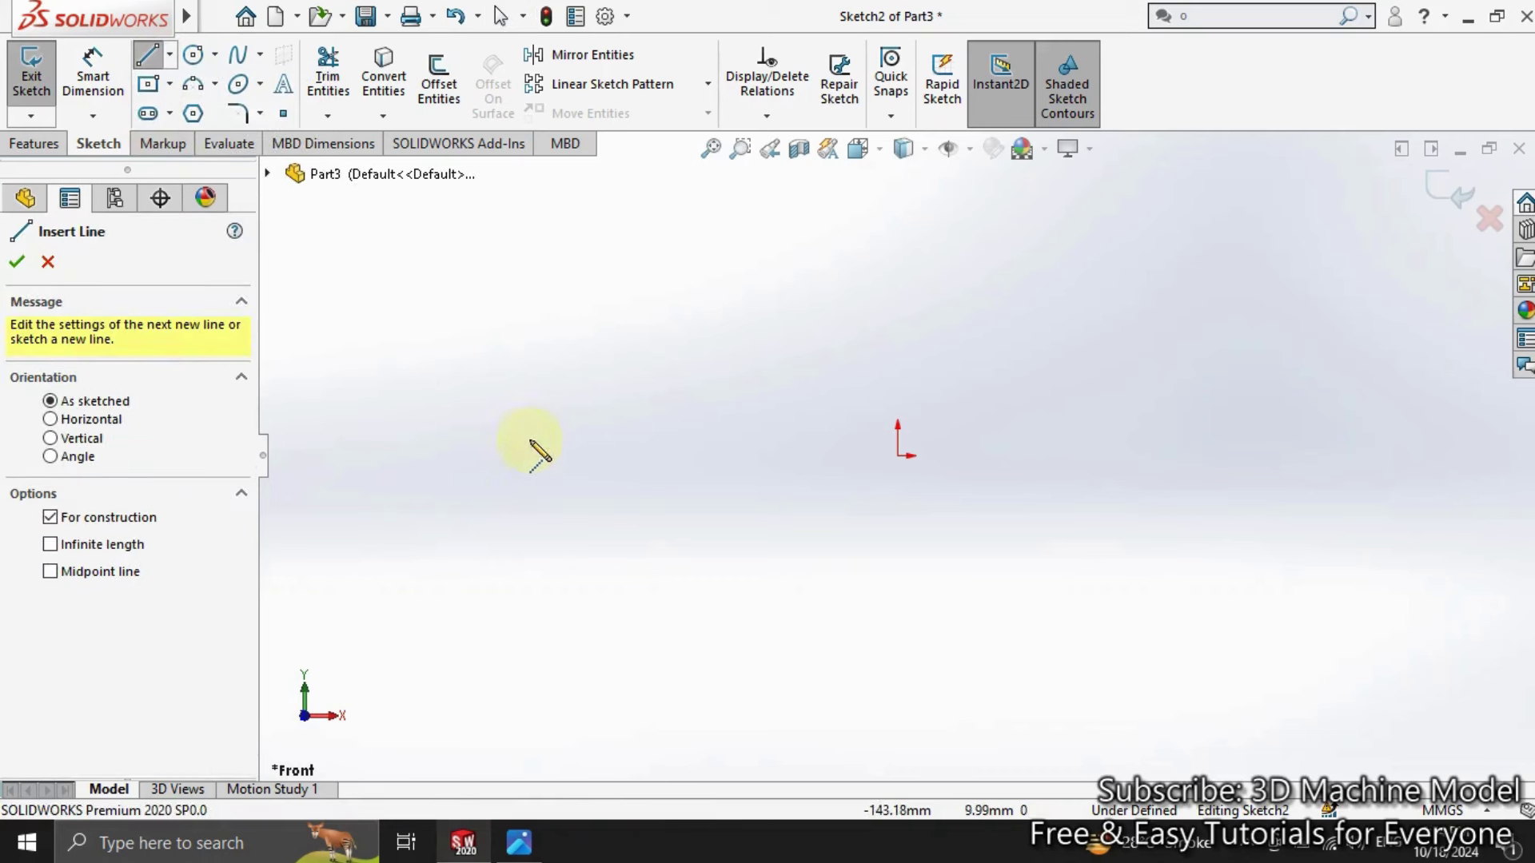
pyautogui.click(551, 457)
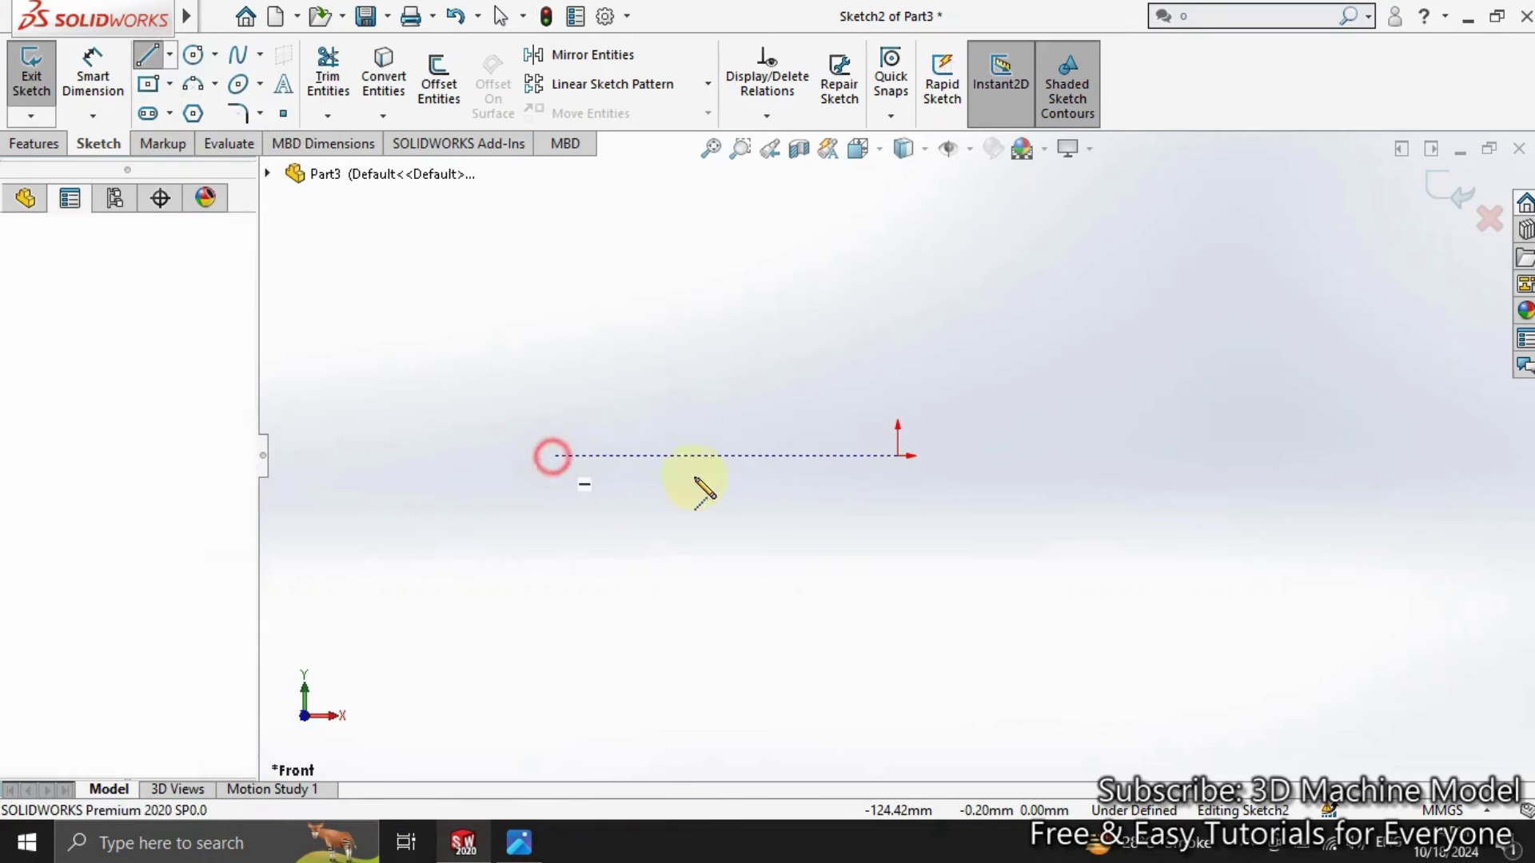
pyautogui.click(898, 455)
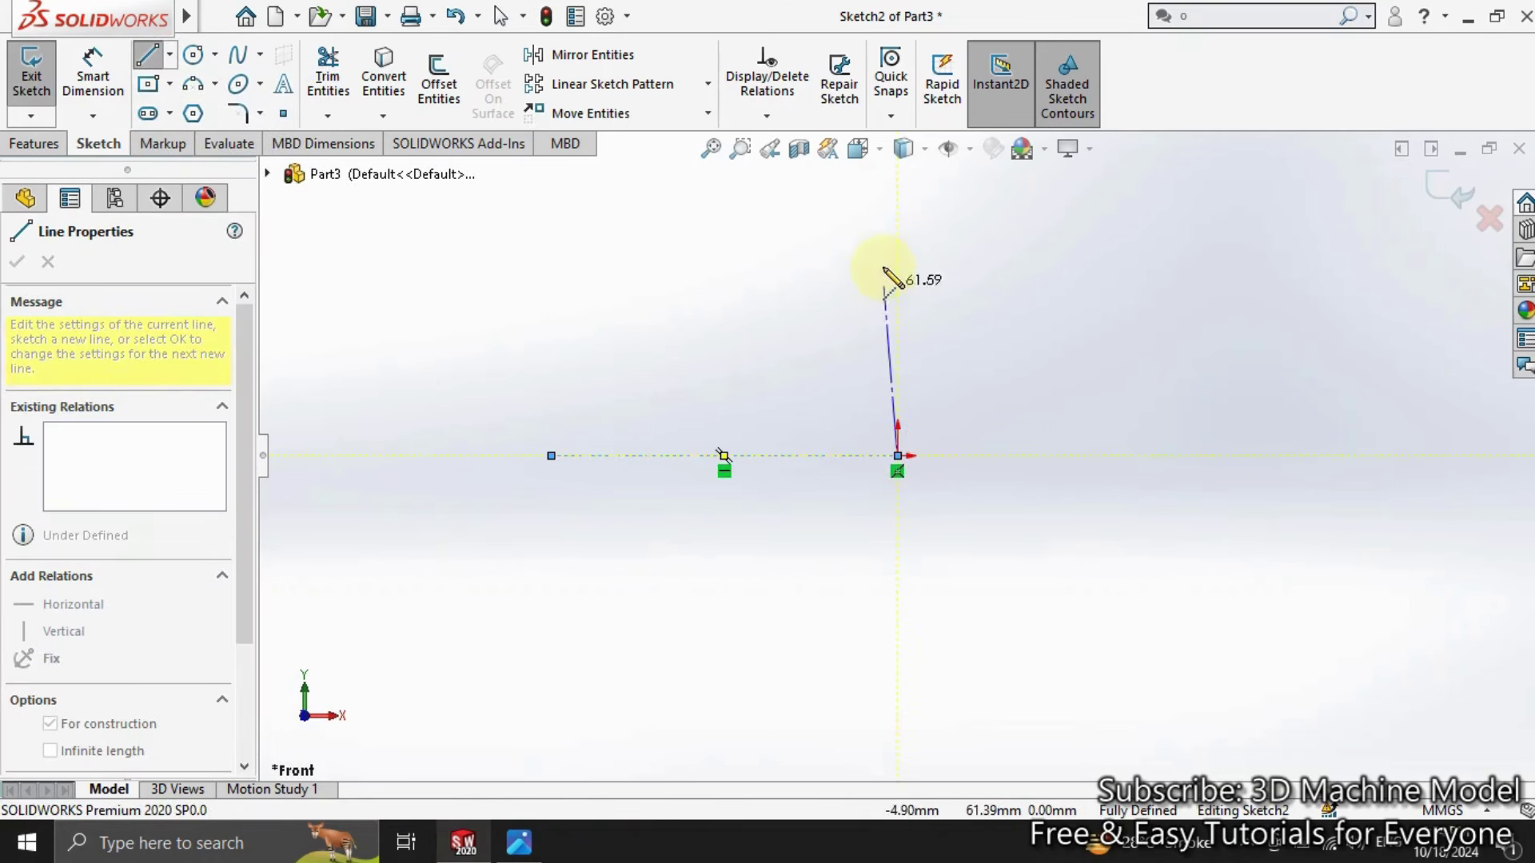
pyautogui.click(898, 200)
pyautogui.rightClick(504, 232)
pyautogui.click(540, 244)
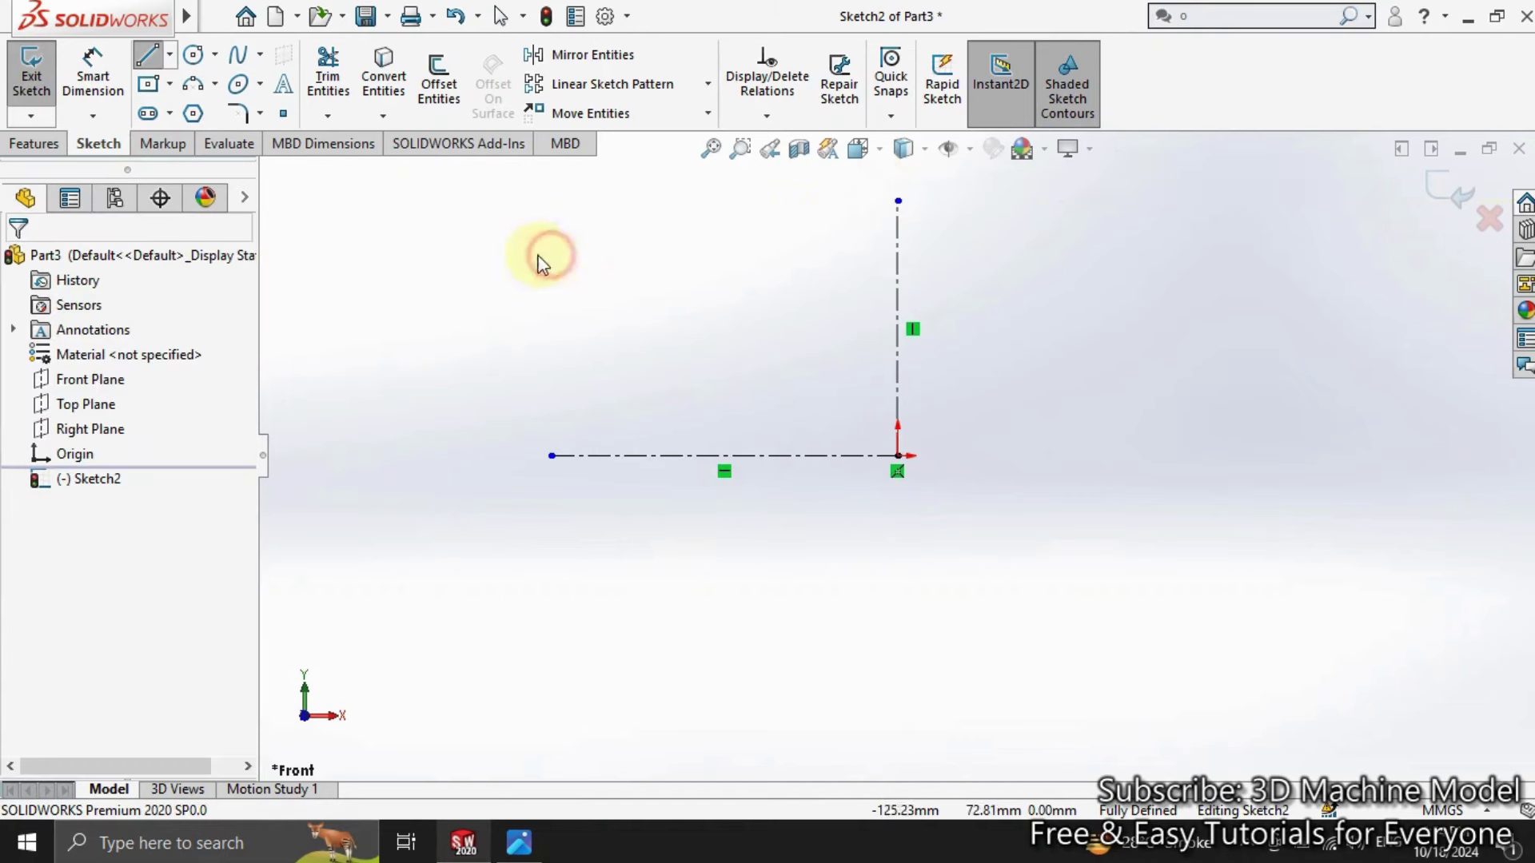
# Step: Draw the left vertical edge, a short step right, and a vertical line down to the centerline
pyautogui.click(159, 59)
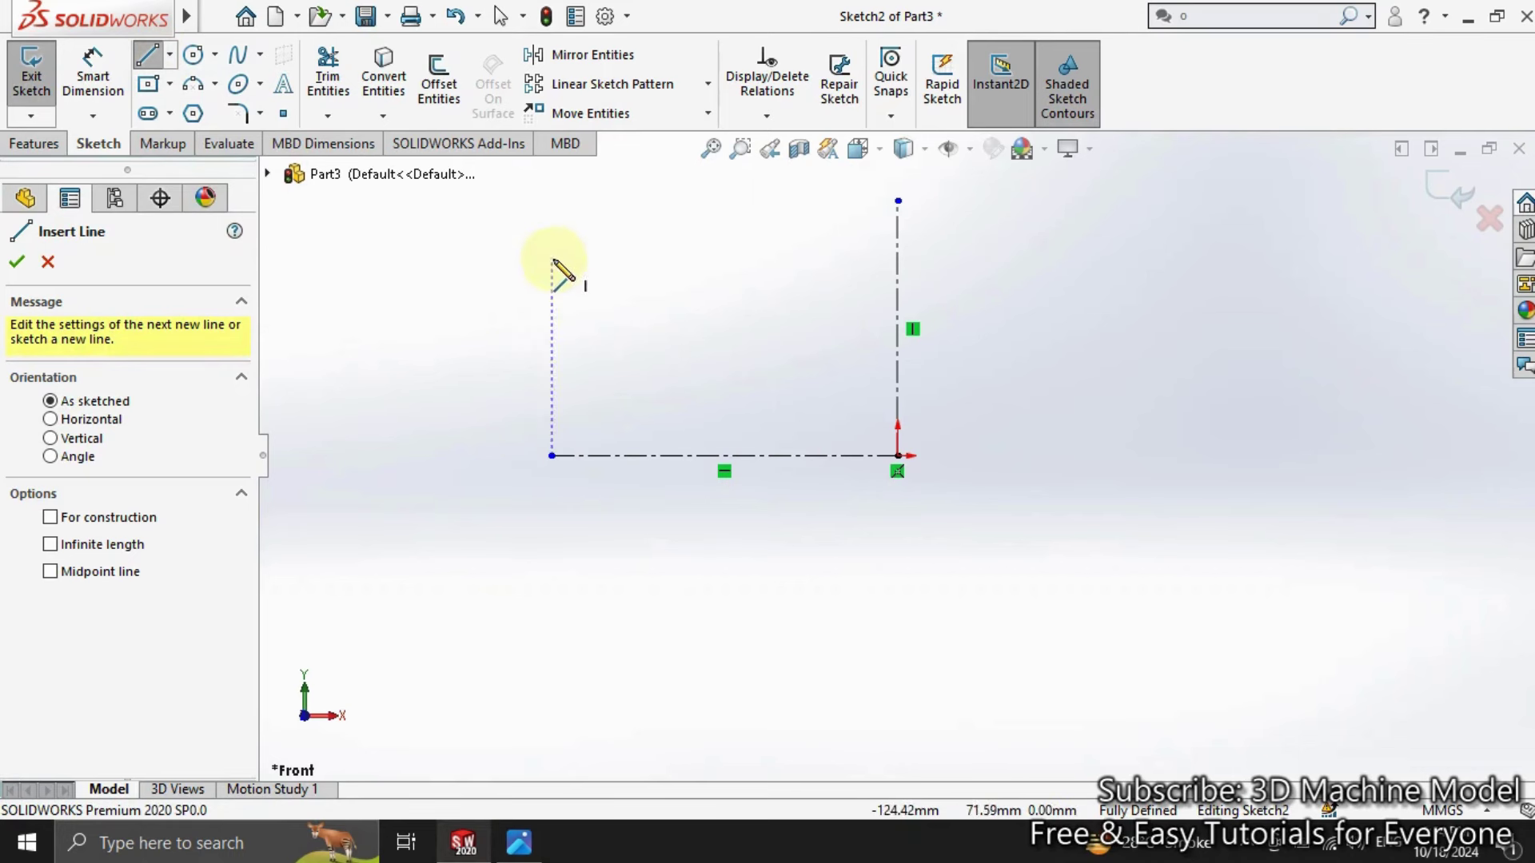
pyautogui.click(552, 260)
pyautogui.click(552, 325)
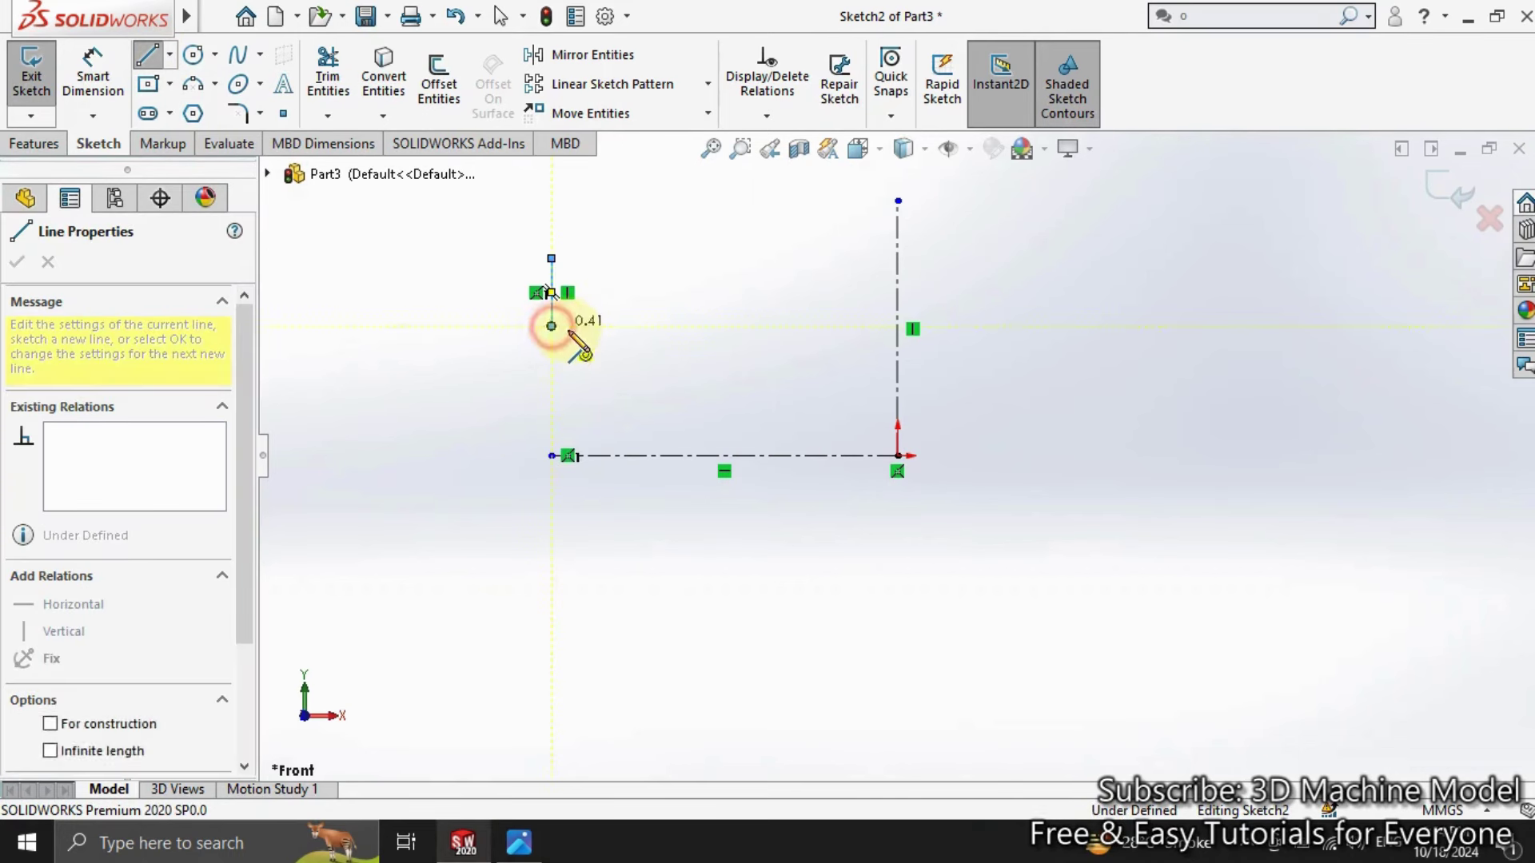
pyautogui.click(582, 325)
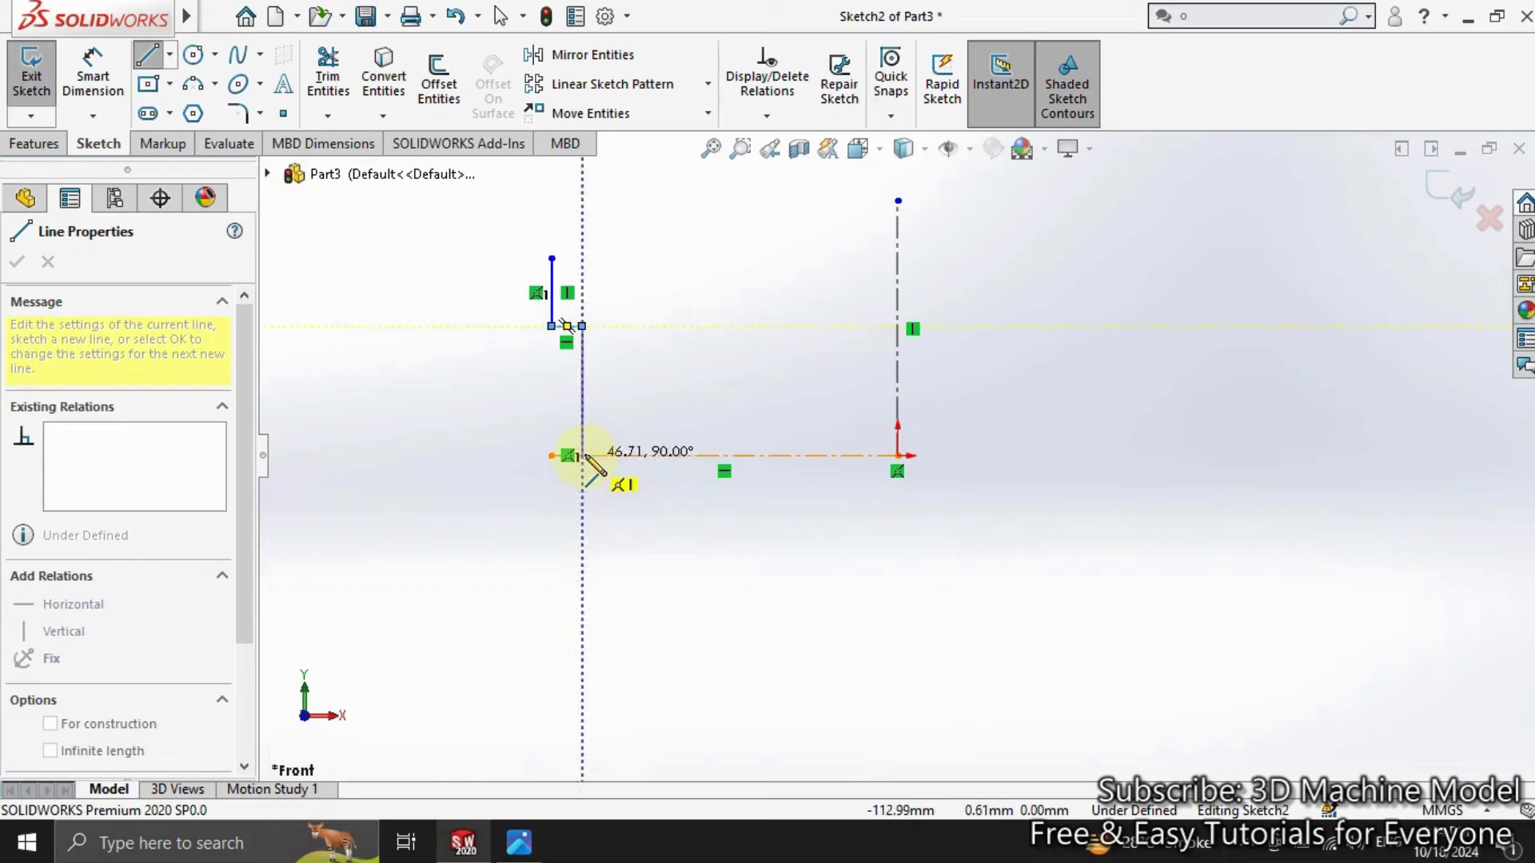
pyautogui.click(582, 455)
pyautogui.press('Escape')
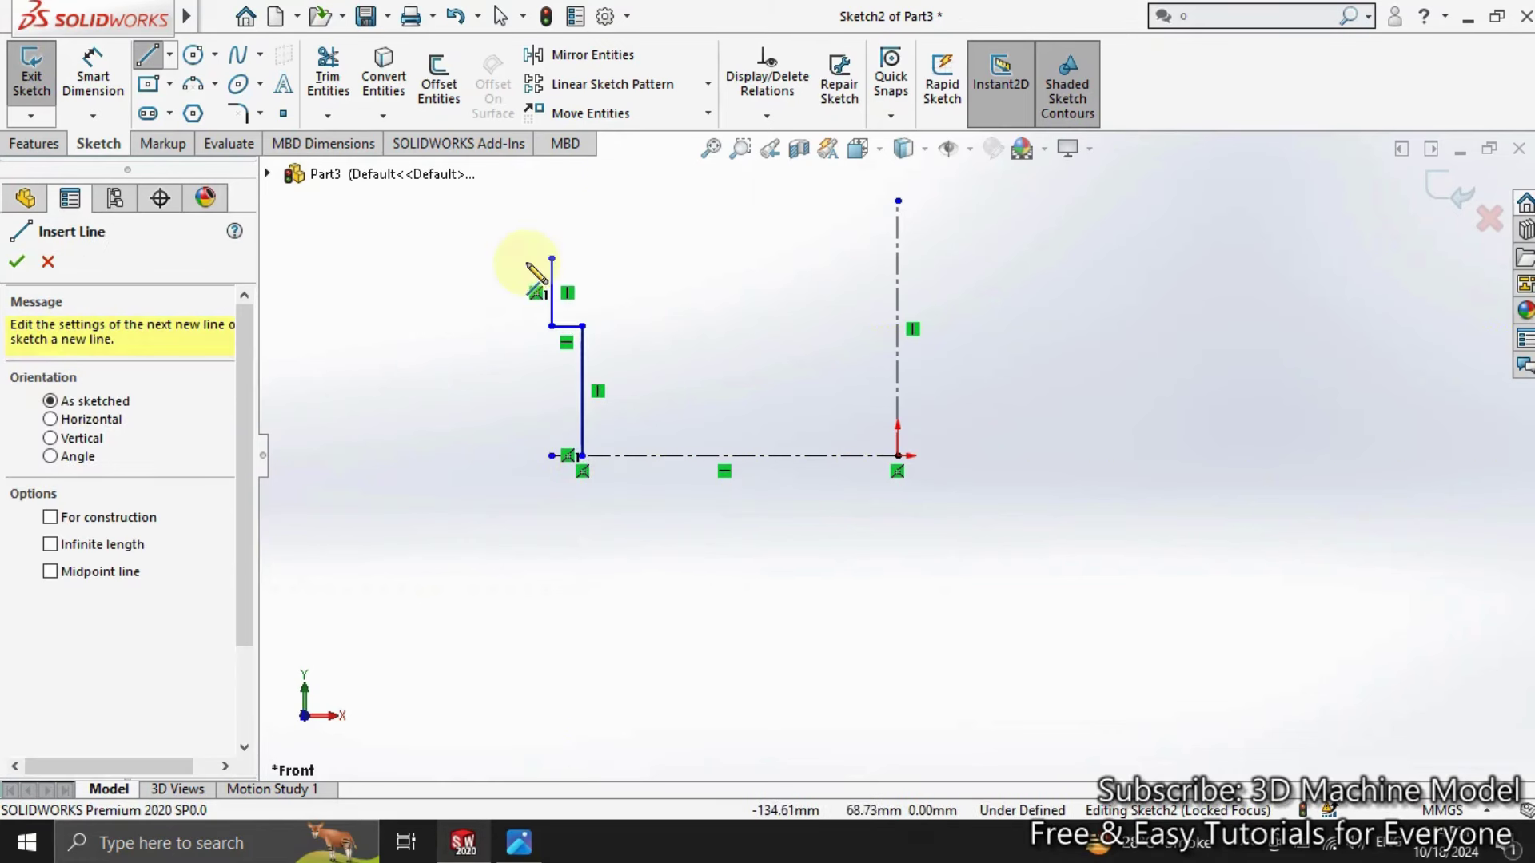
# Step: Draw the top flange edge, its step down, and the top line to the vertical centerline
pyautogui.click(551, 260)
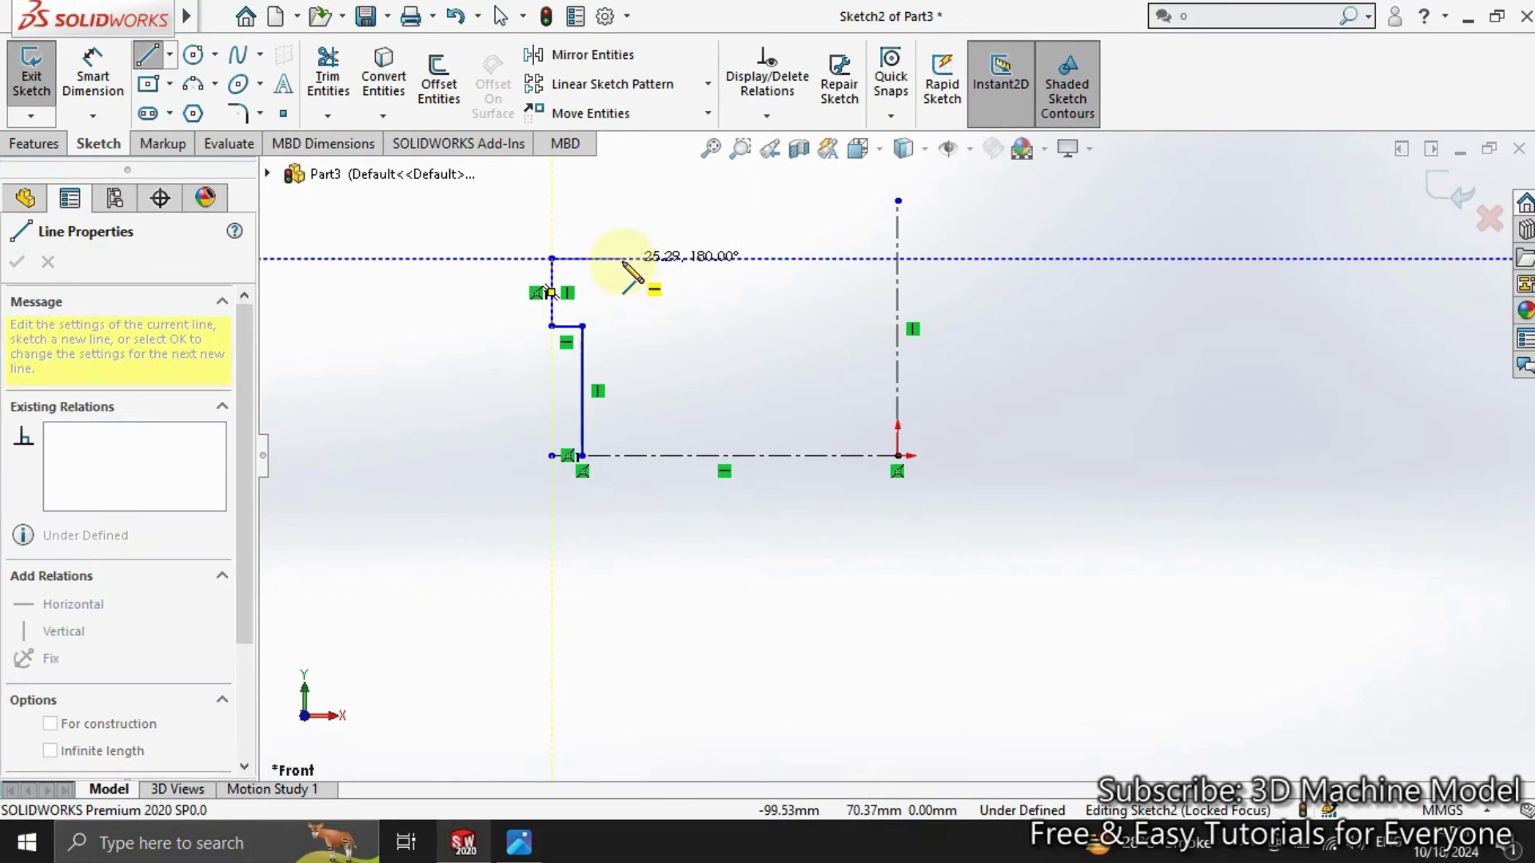
pyautogui.click(610, 259)
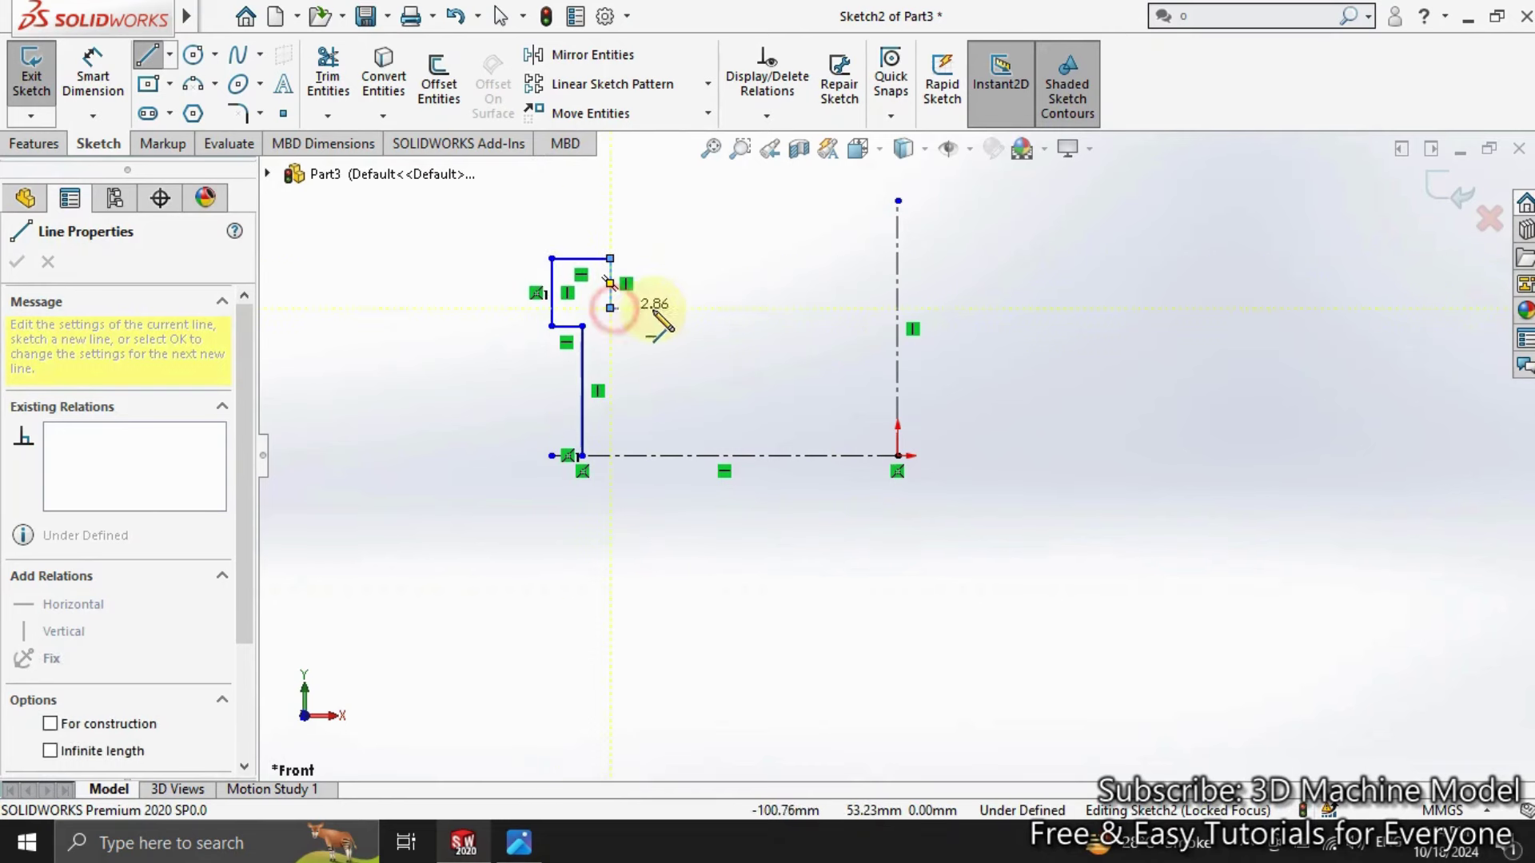
pyautogui.click(699, 308)
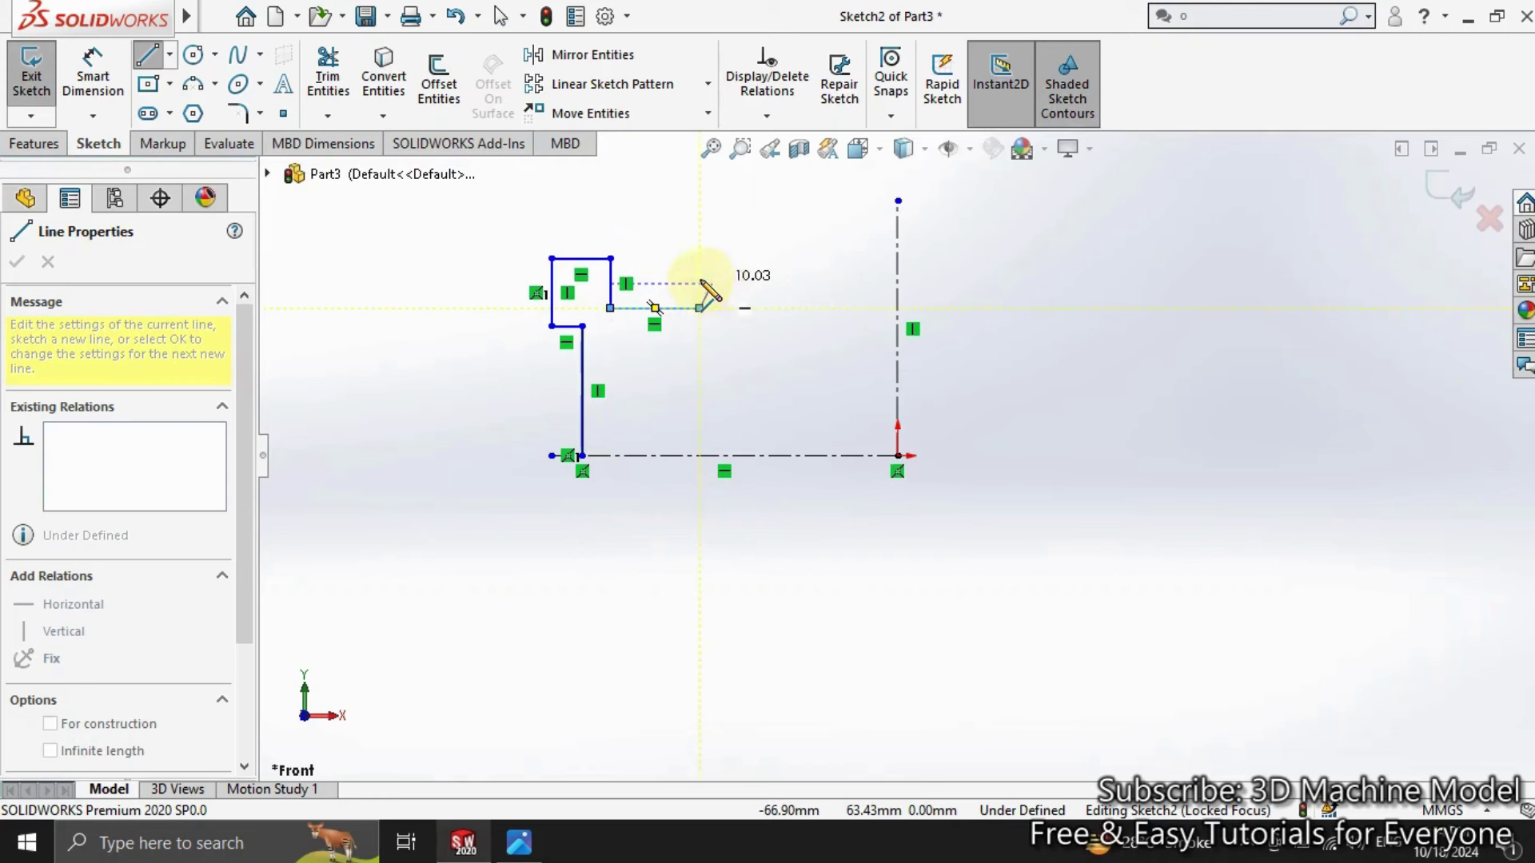
pyautogui.click(699, 283)
pyautogui.click(898, 283)
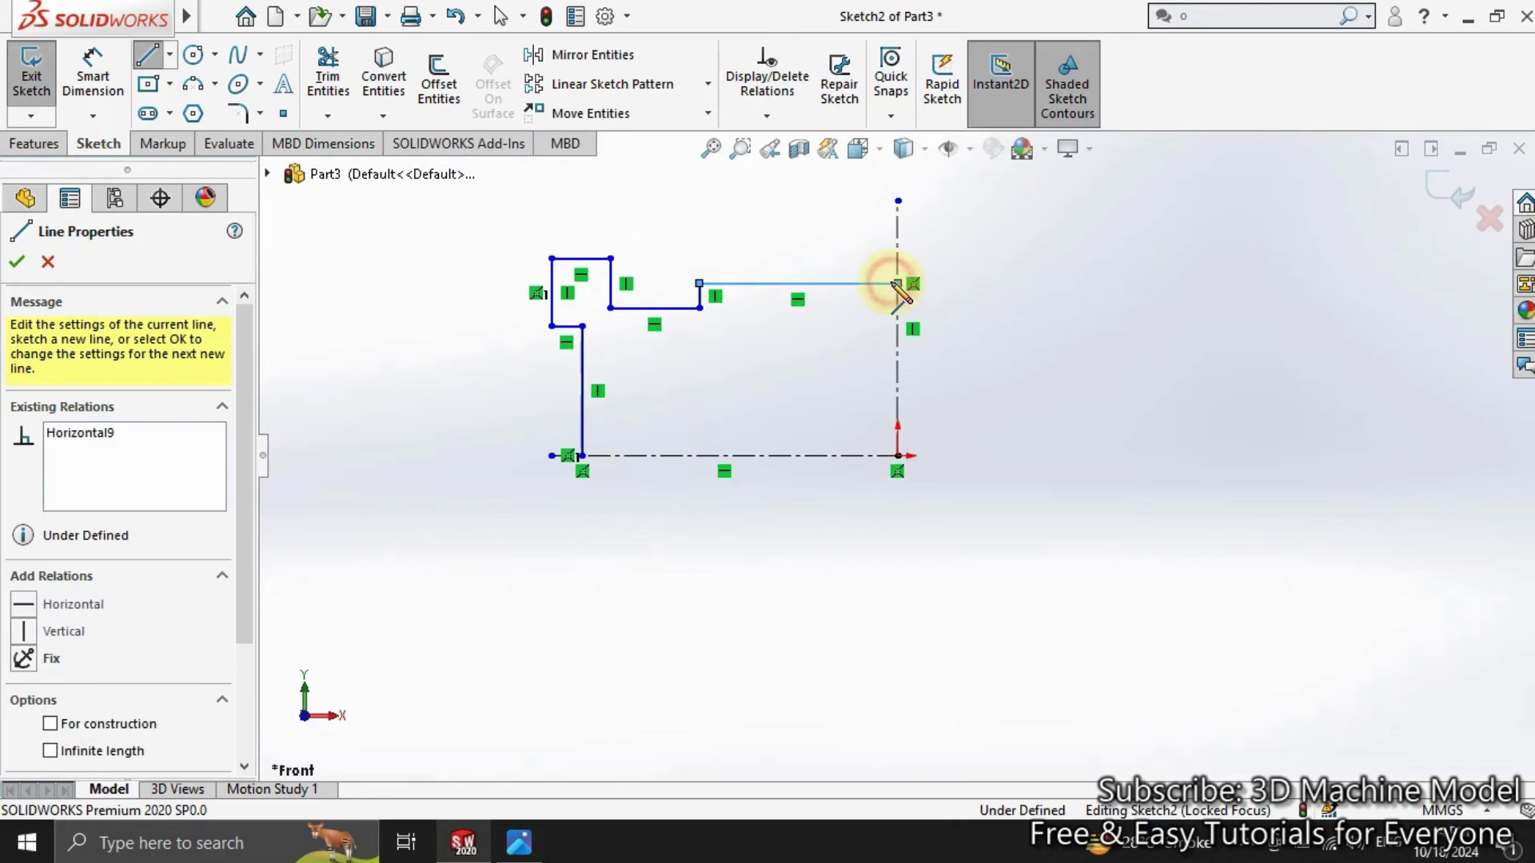
pyautogui.rightClick(727, 405)
pyautogui.click(756, 411)
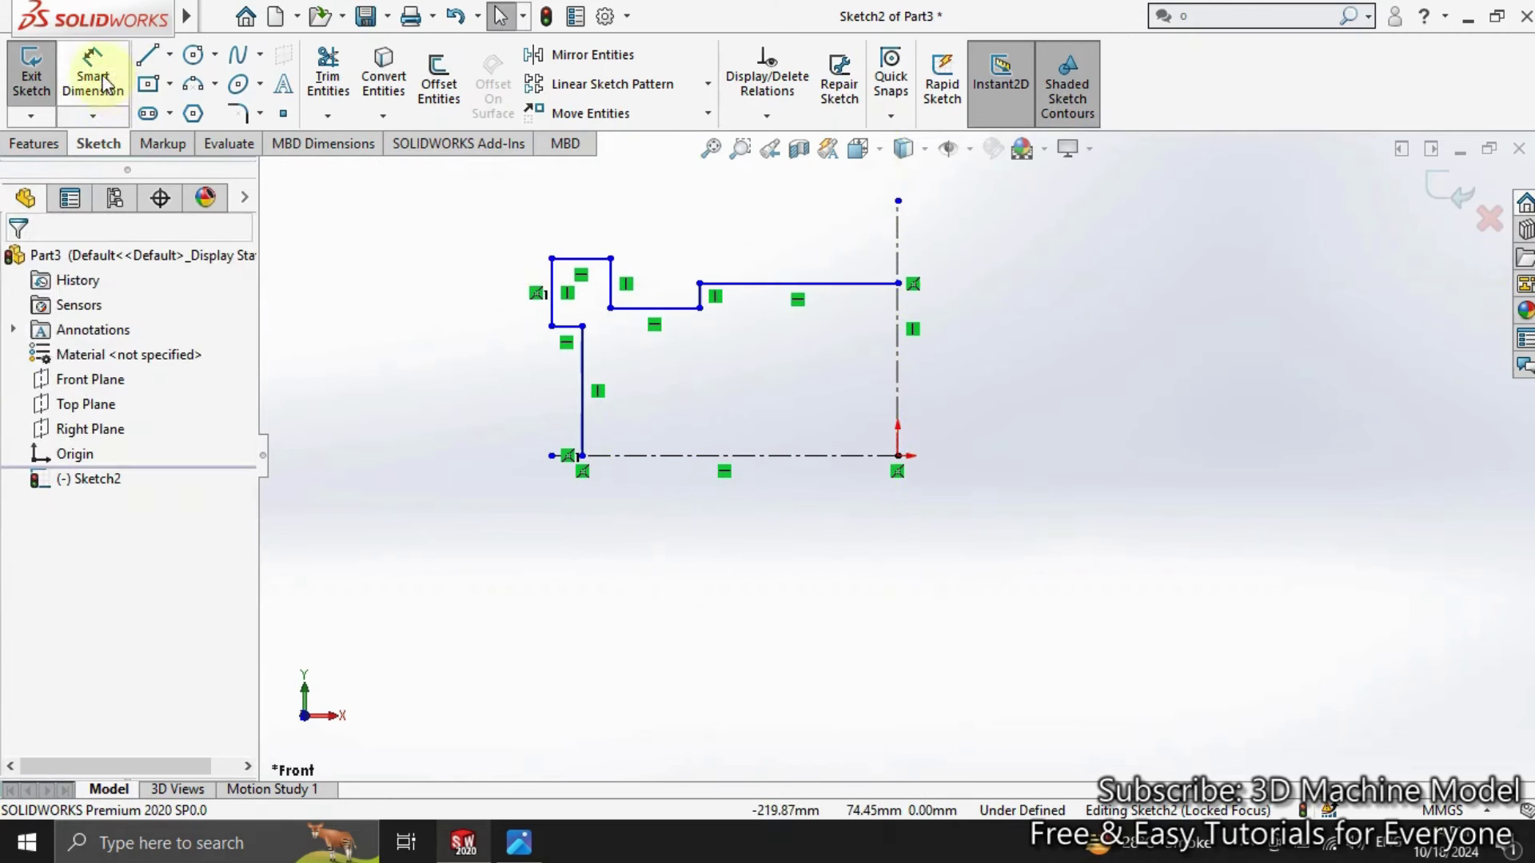
# Step: Dimension the left line to the centerline as 95 and the top right line as 35
pyautogui.click(92, 76)
pyautogui.click(551, 298)
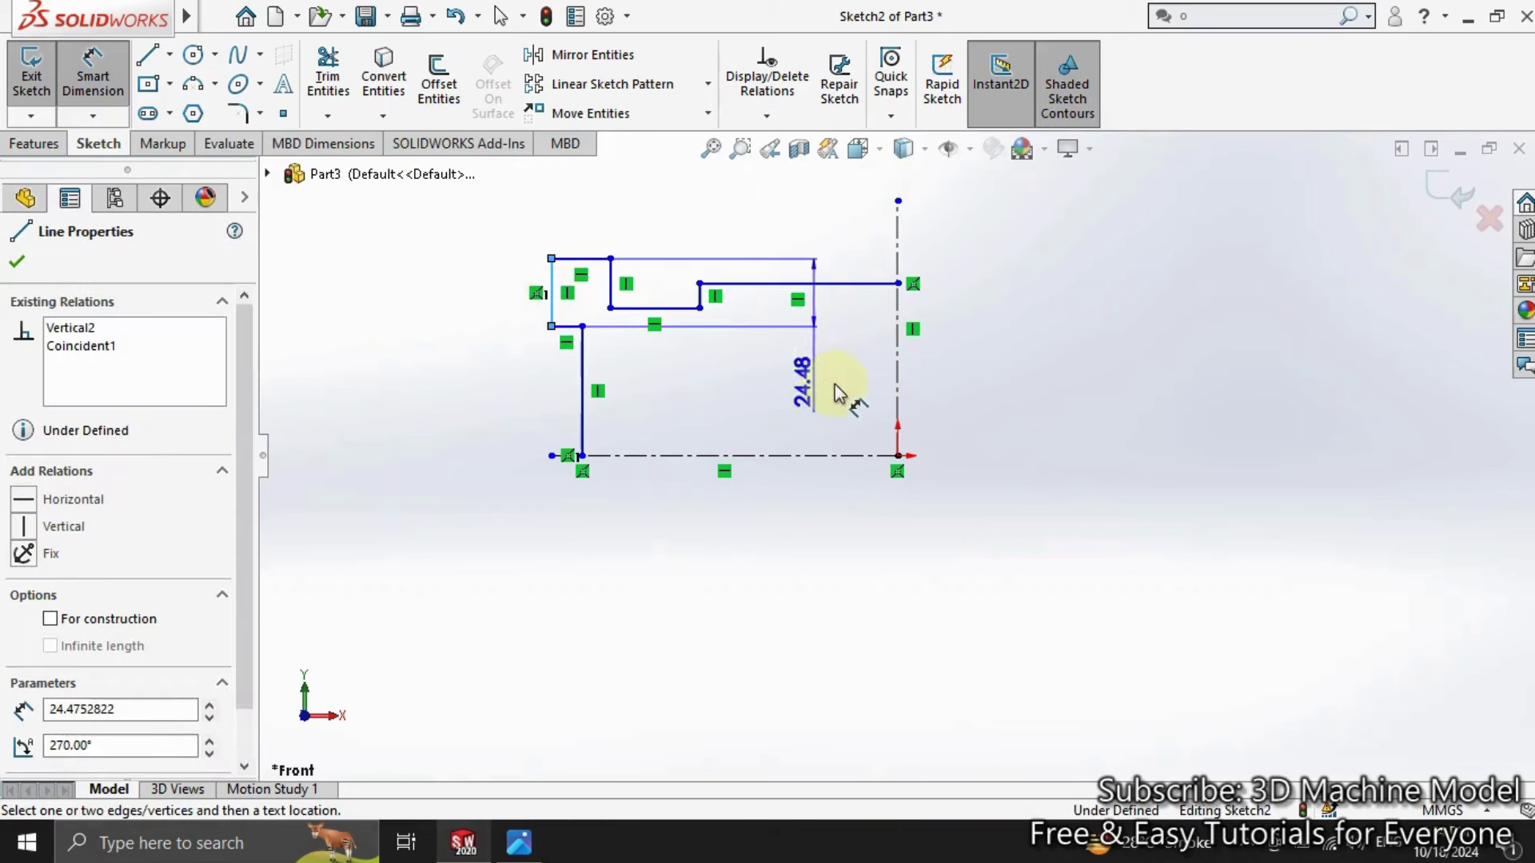
pyautogui.click(898, 382)
pyautogui.click(697, 678)
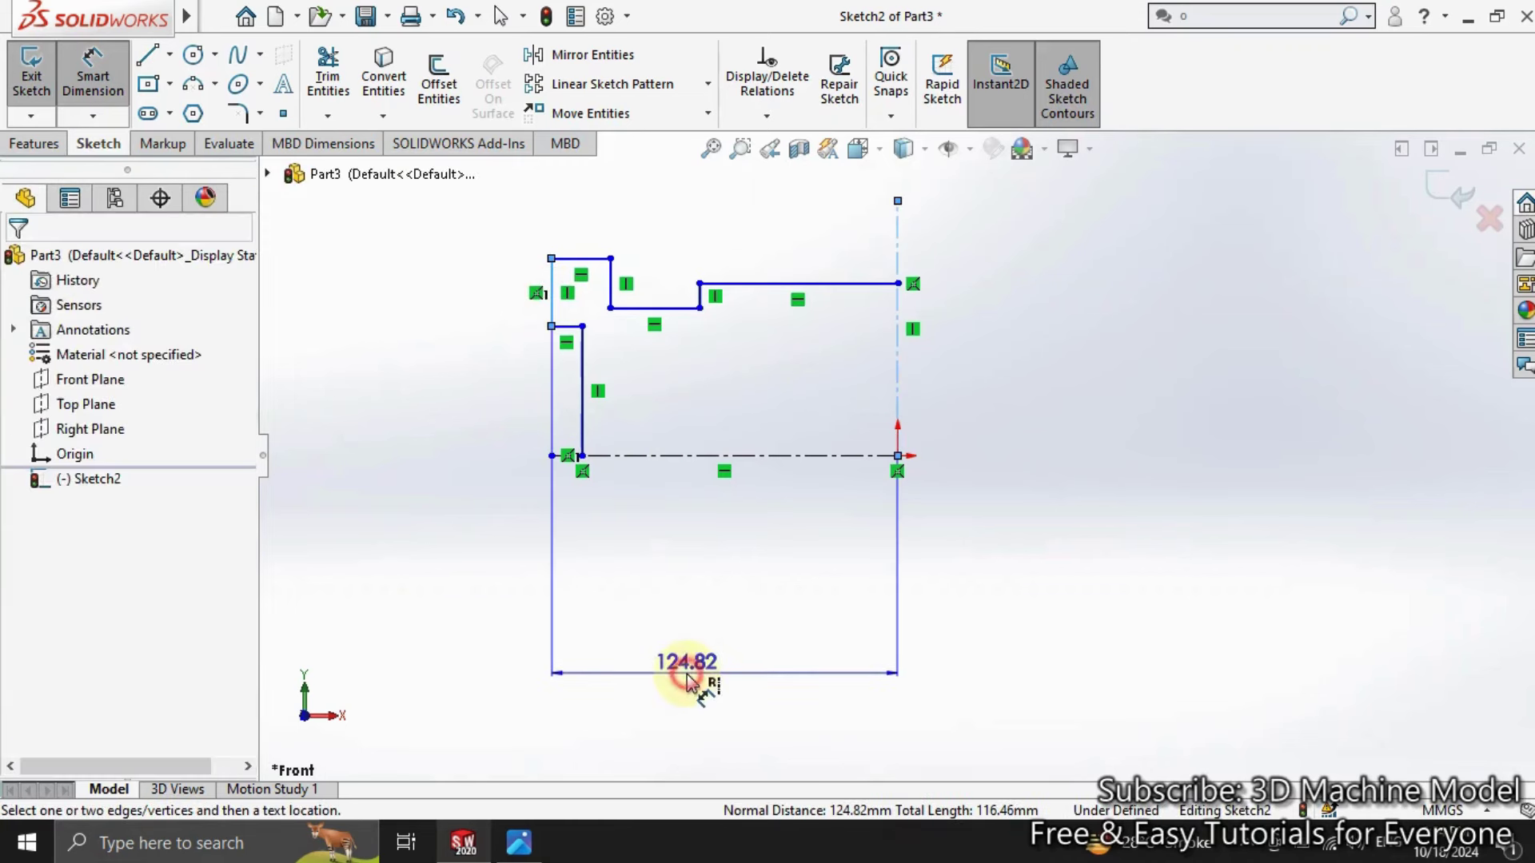
pyautogui.write('95')
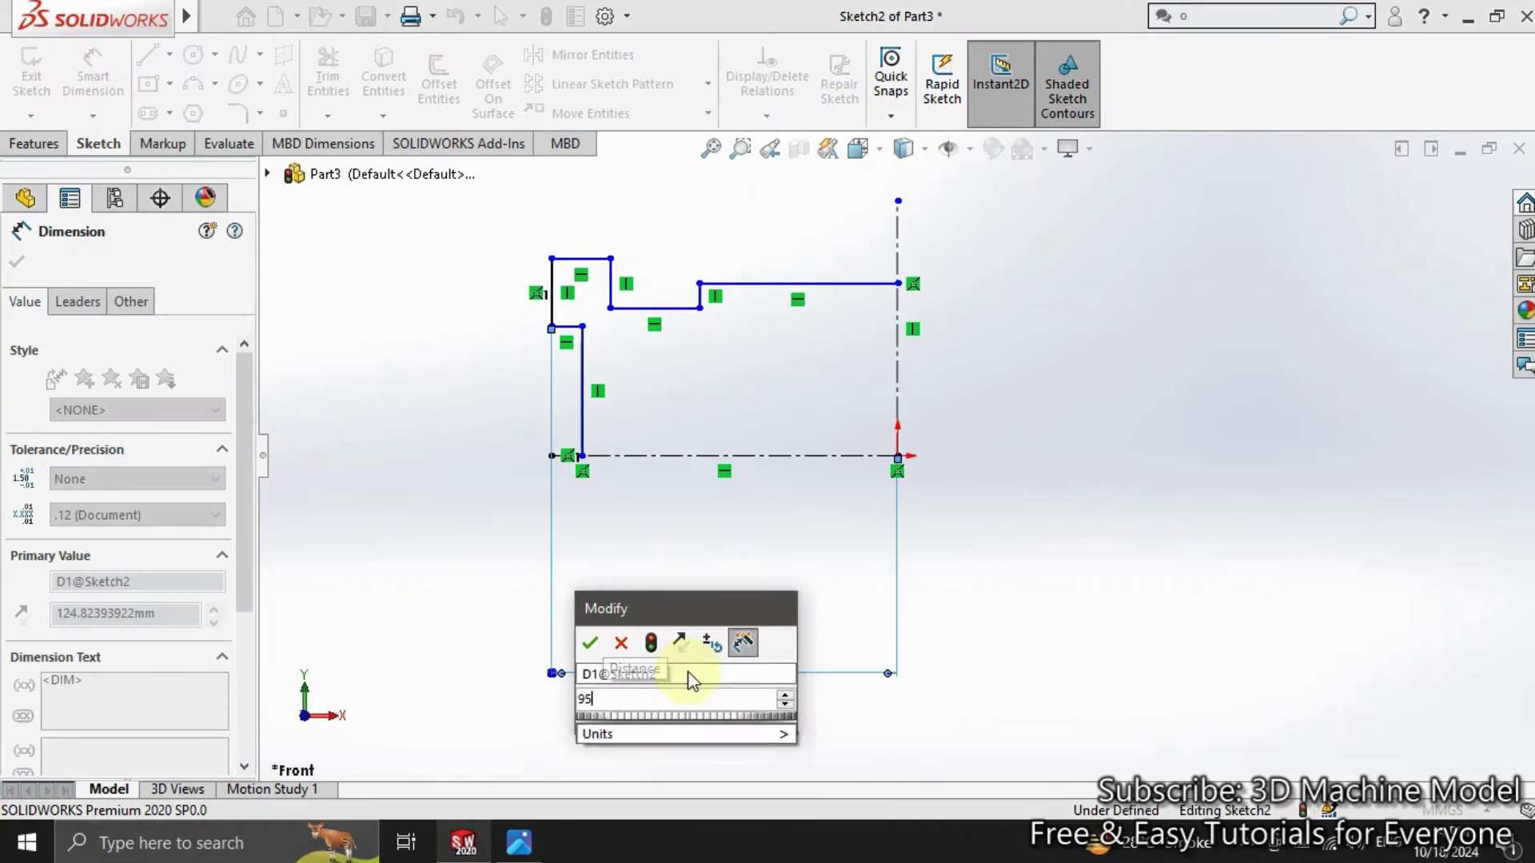
pyautogui.press('Return')
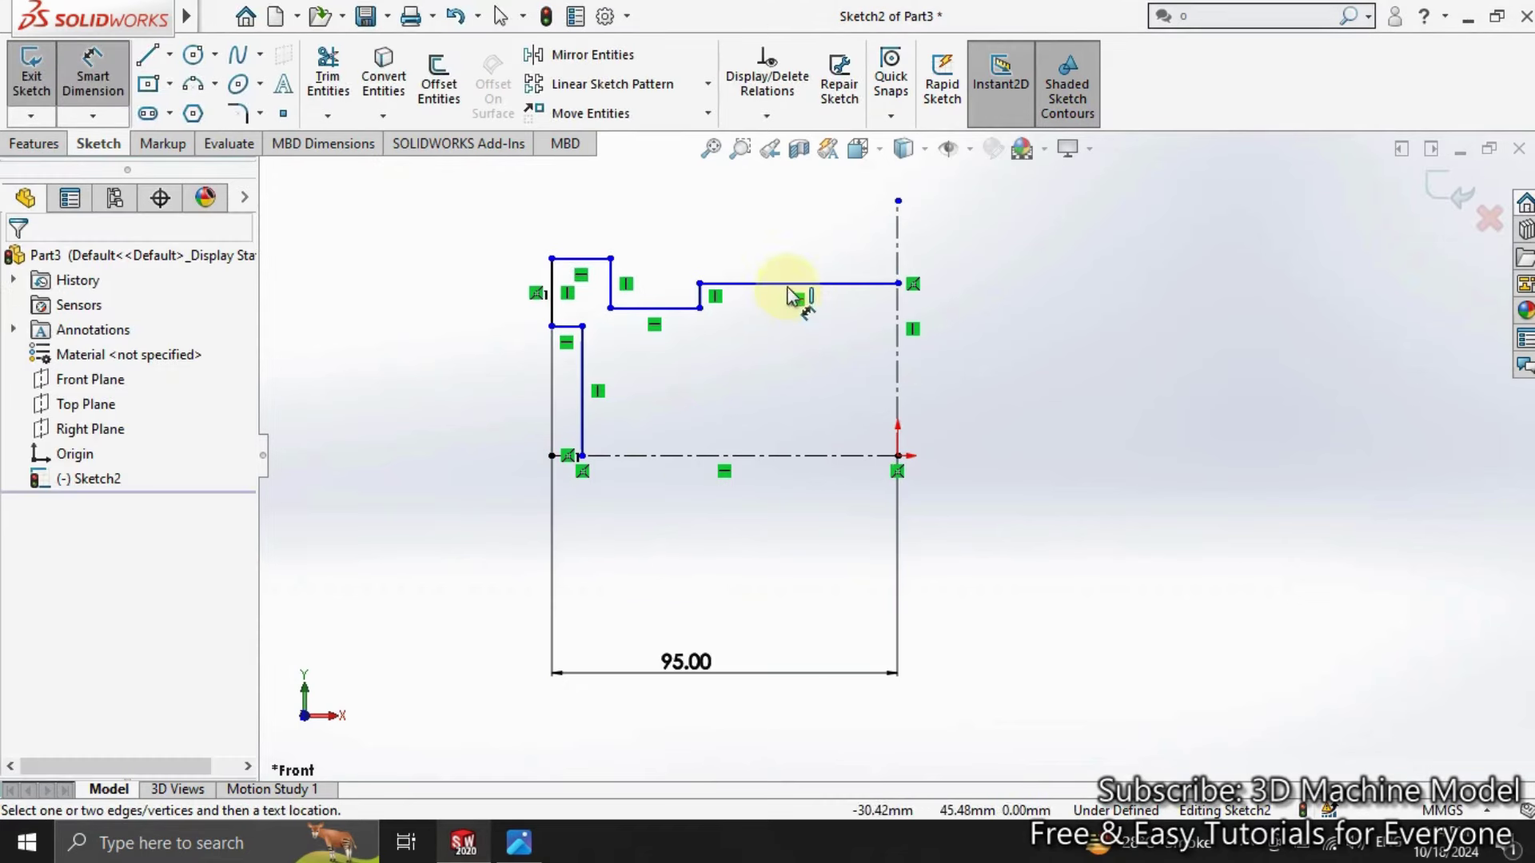
pyautogui.click(791, 296)
pyautogui.click(870, 592)
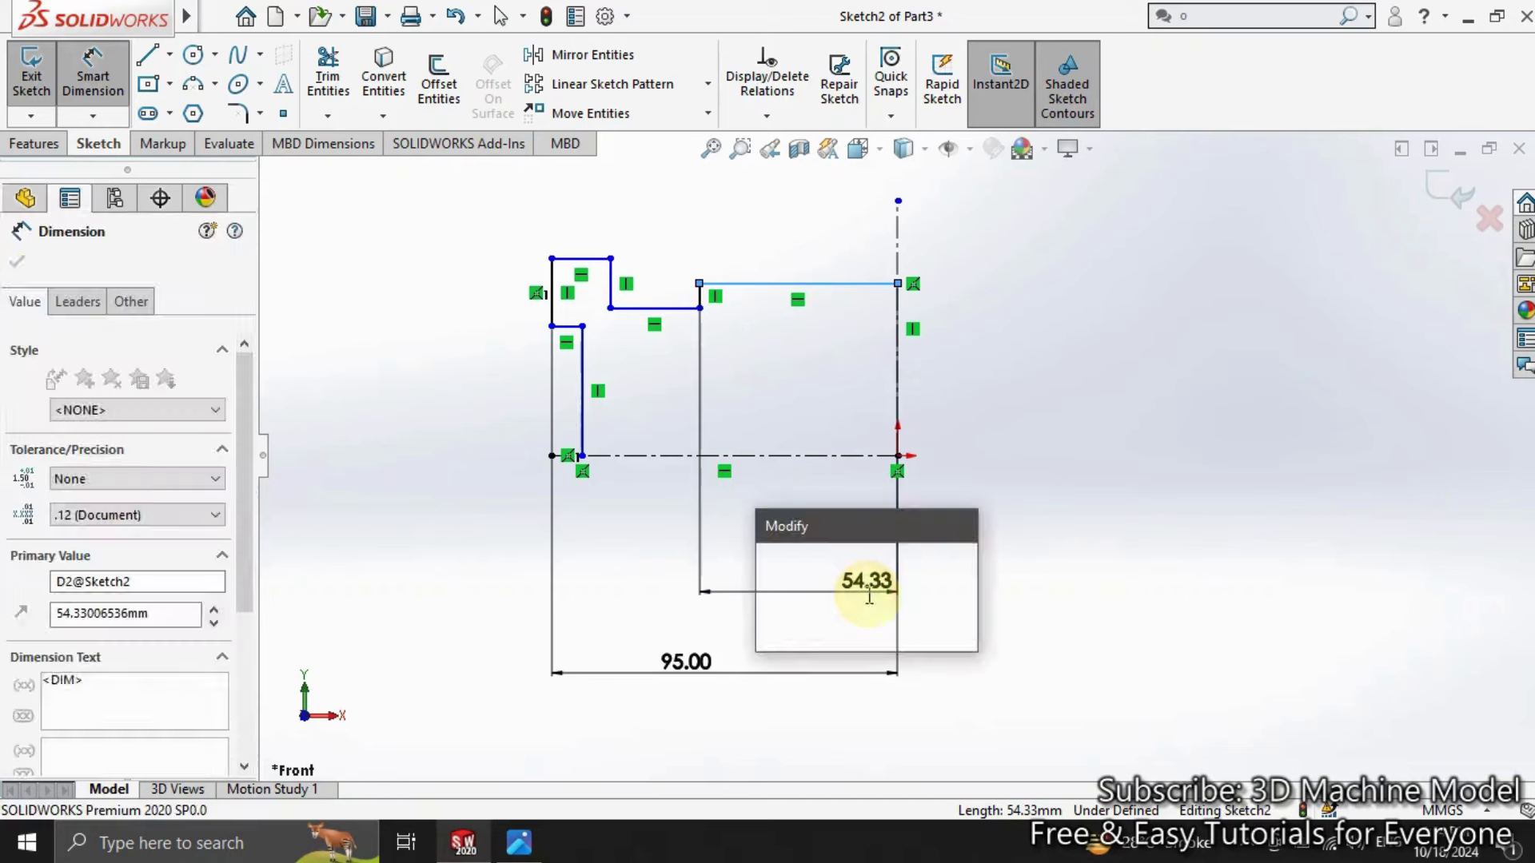
pyautogui.write('35')
pyautogui.press('Return')
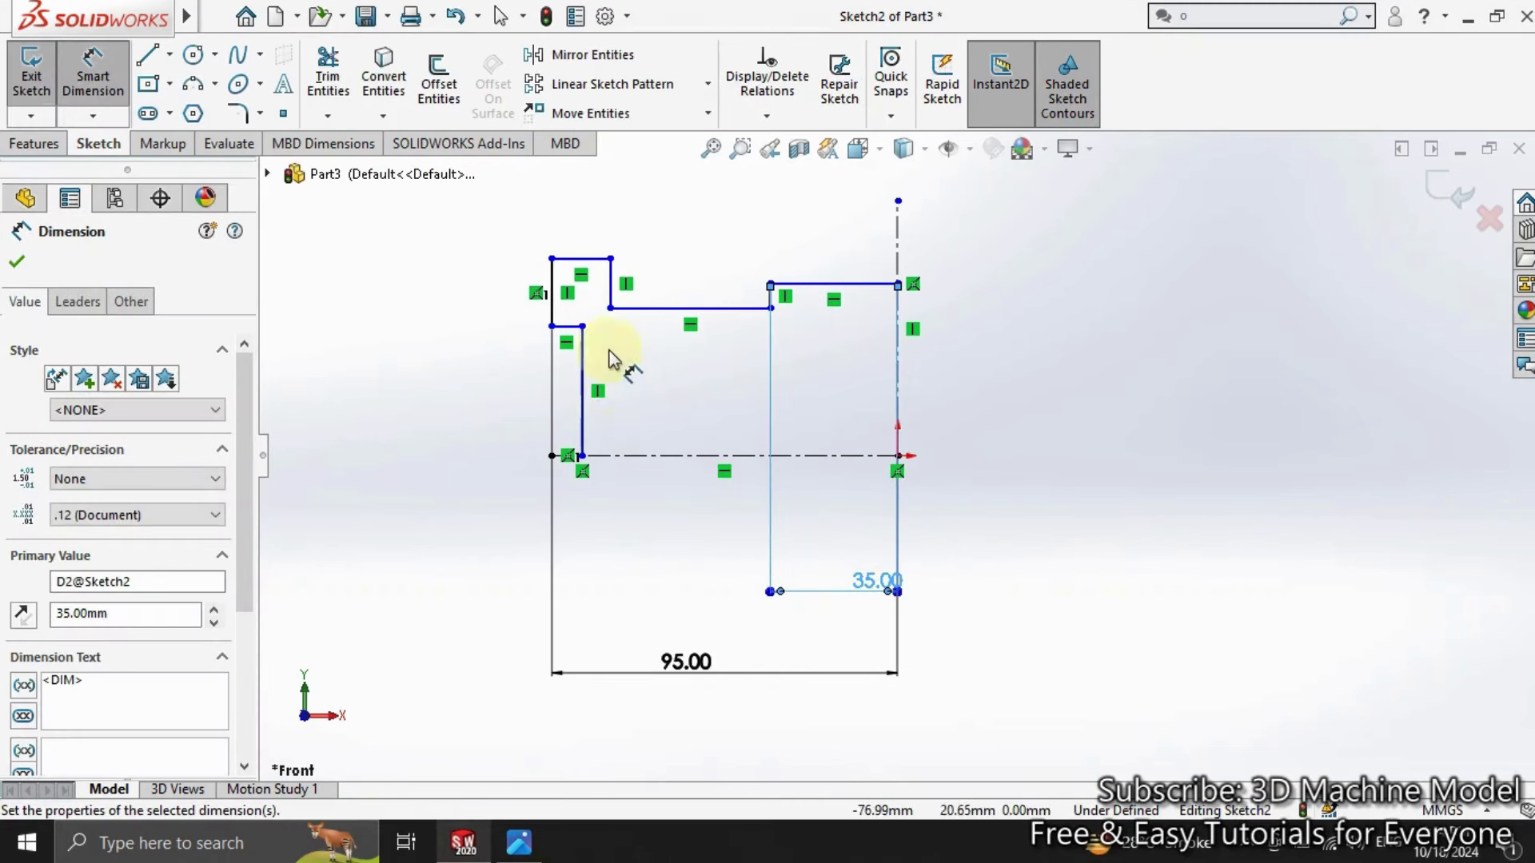
# Step: Dimension the top flange line to 20 and the top right line's height to 110
pyautogui.click(598, 266)
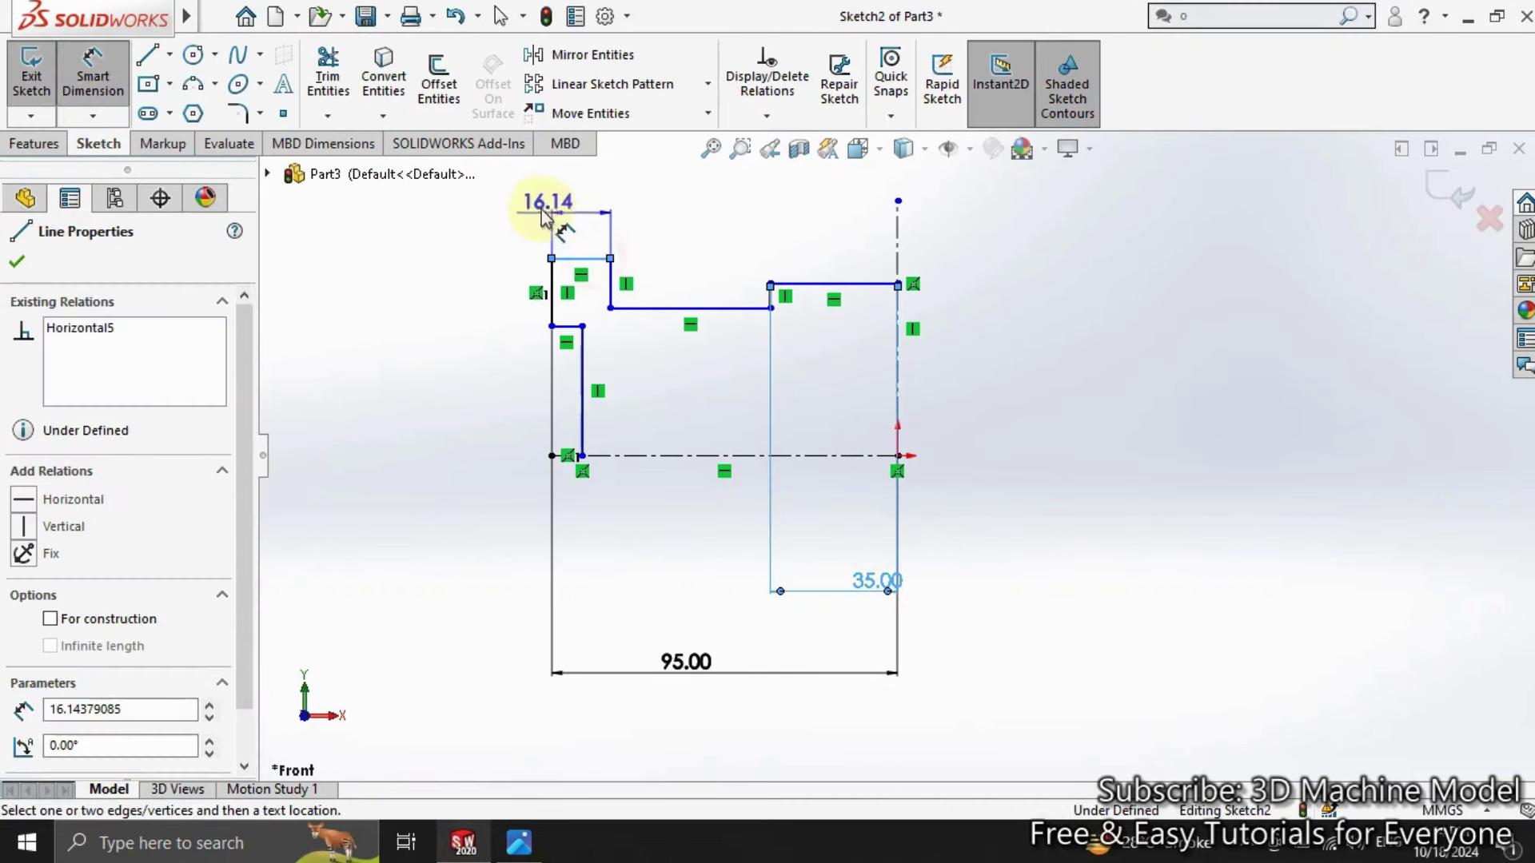
pyautogui.click(511, 224)
pyautogui.write('20')
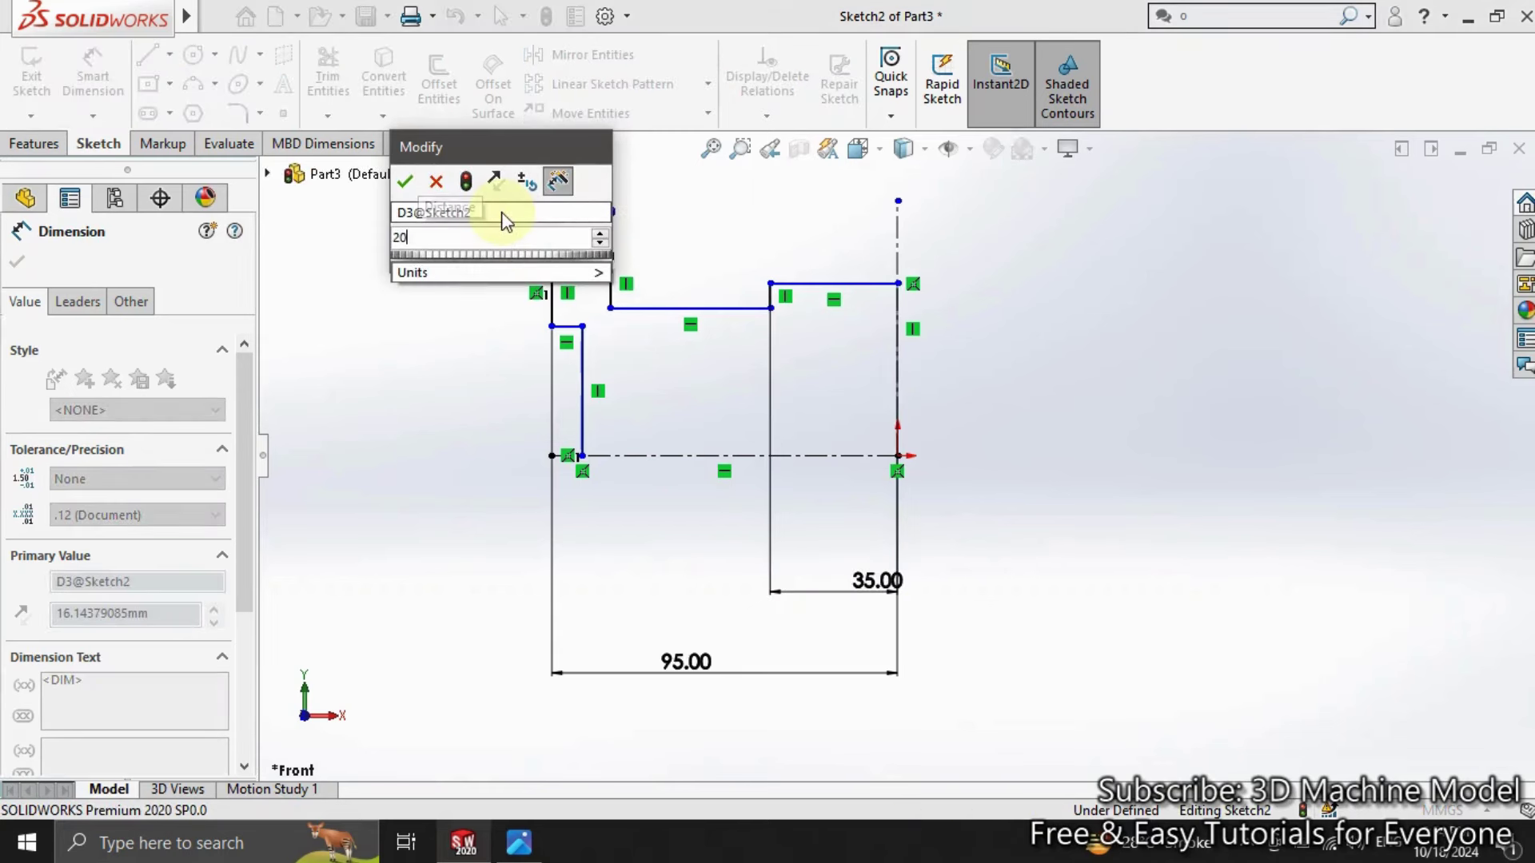
pyautogui.press('Return')
pyautogui.click(429, 314)
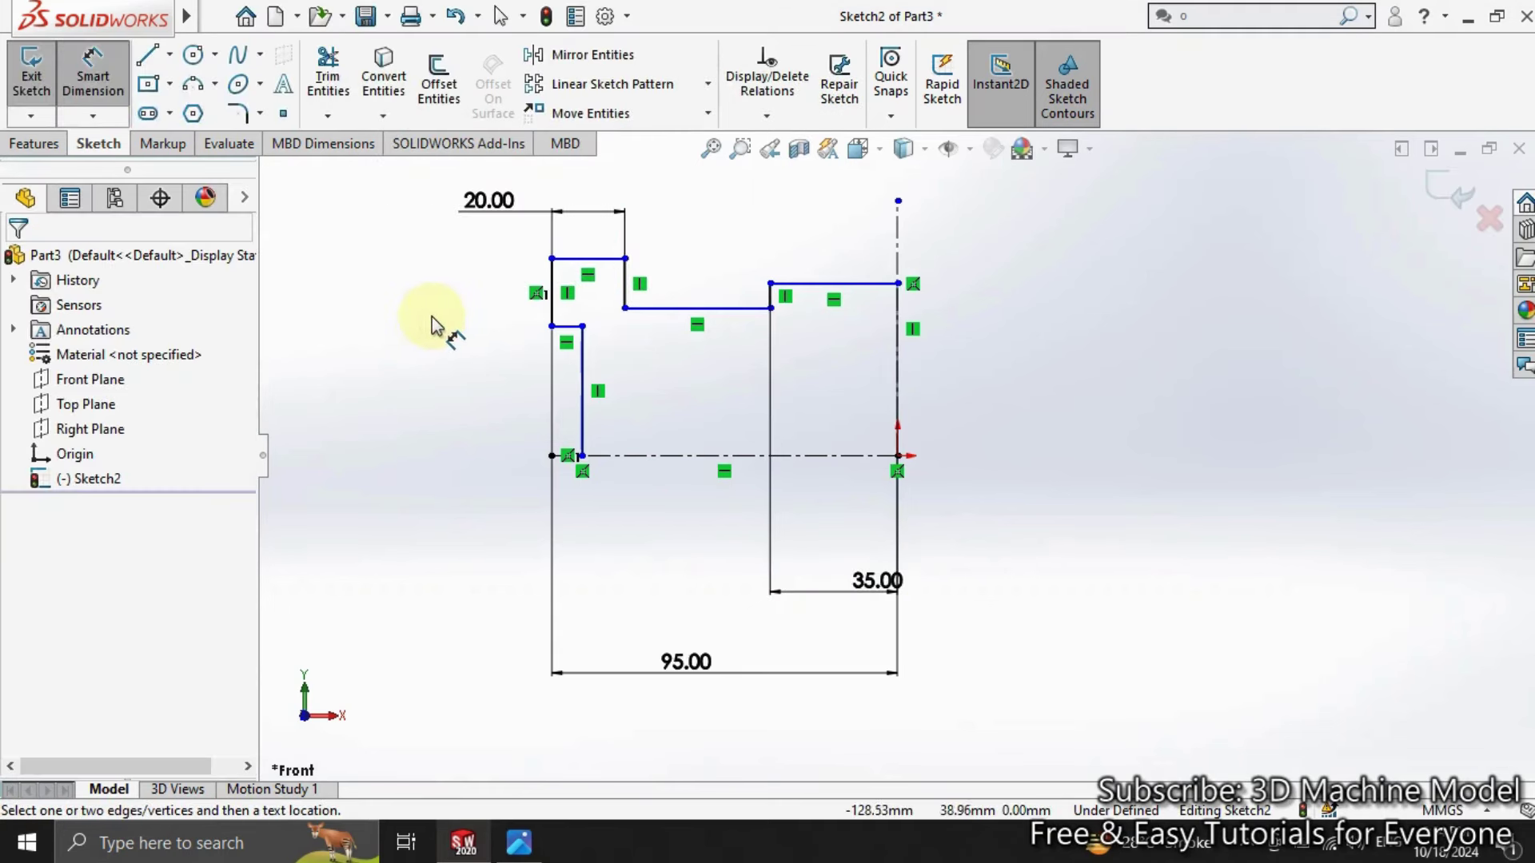
pyautogui.click(819, 284)
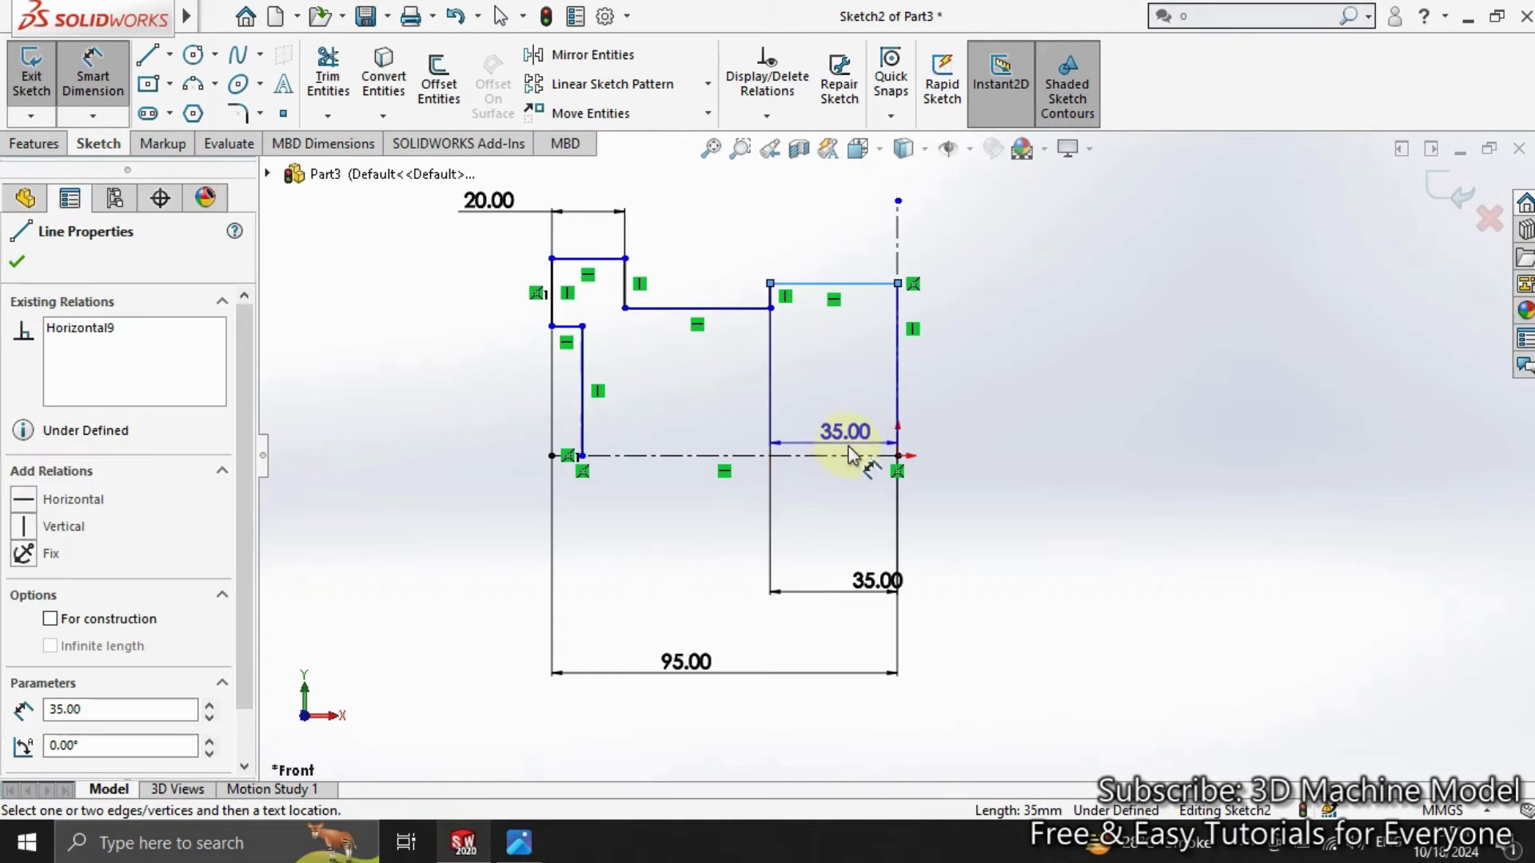
pyautogui.click(849, 455)
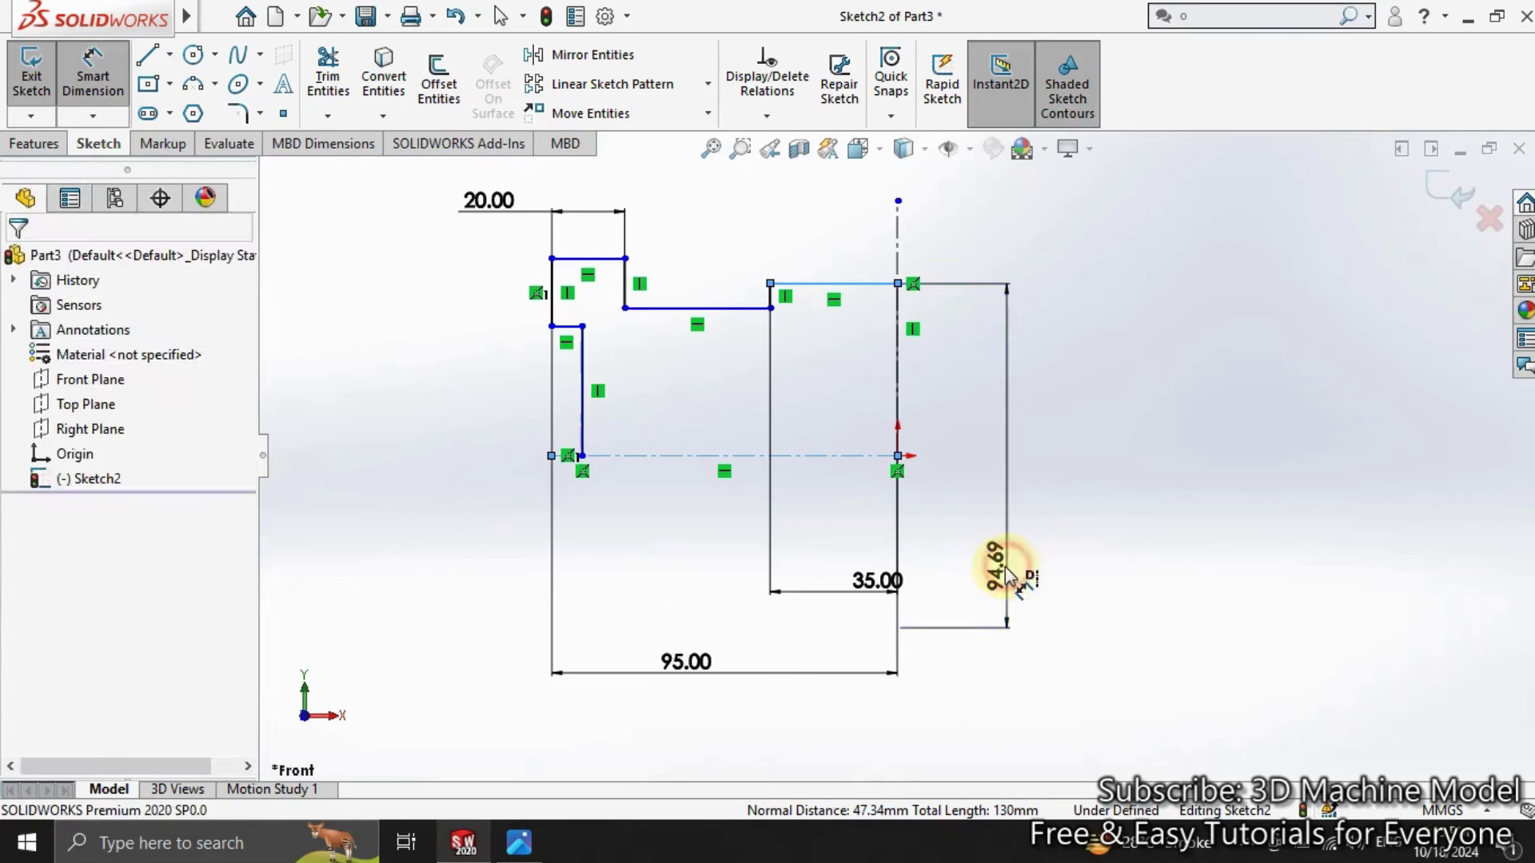
pyautogui.click(1007, 576)
pyautogui.write('110')
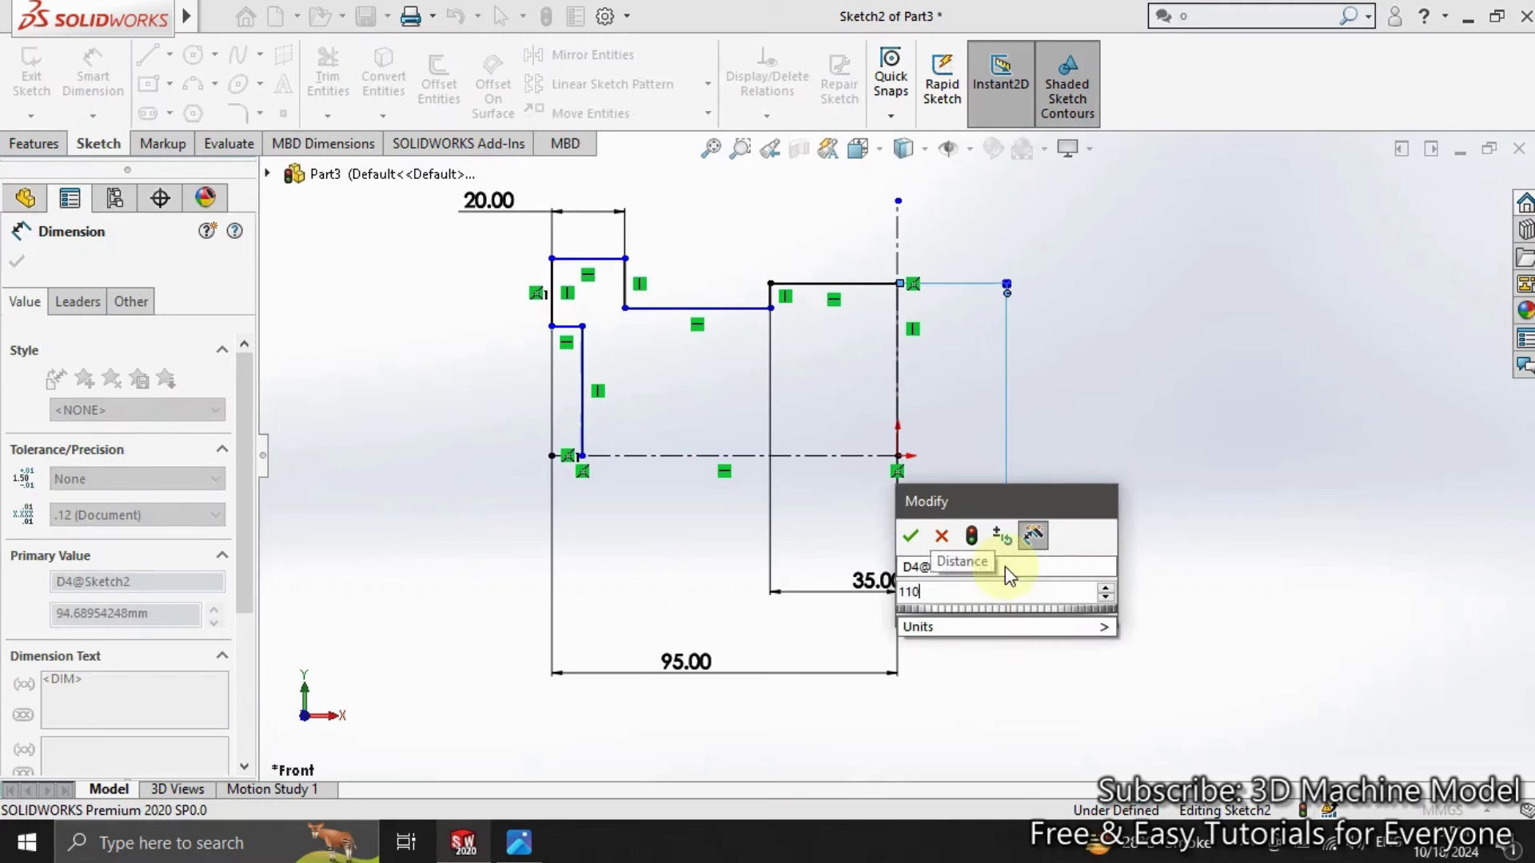
pyautogui.press('Return')
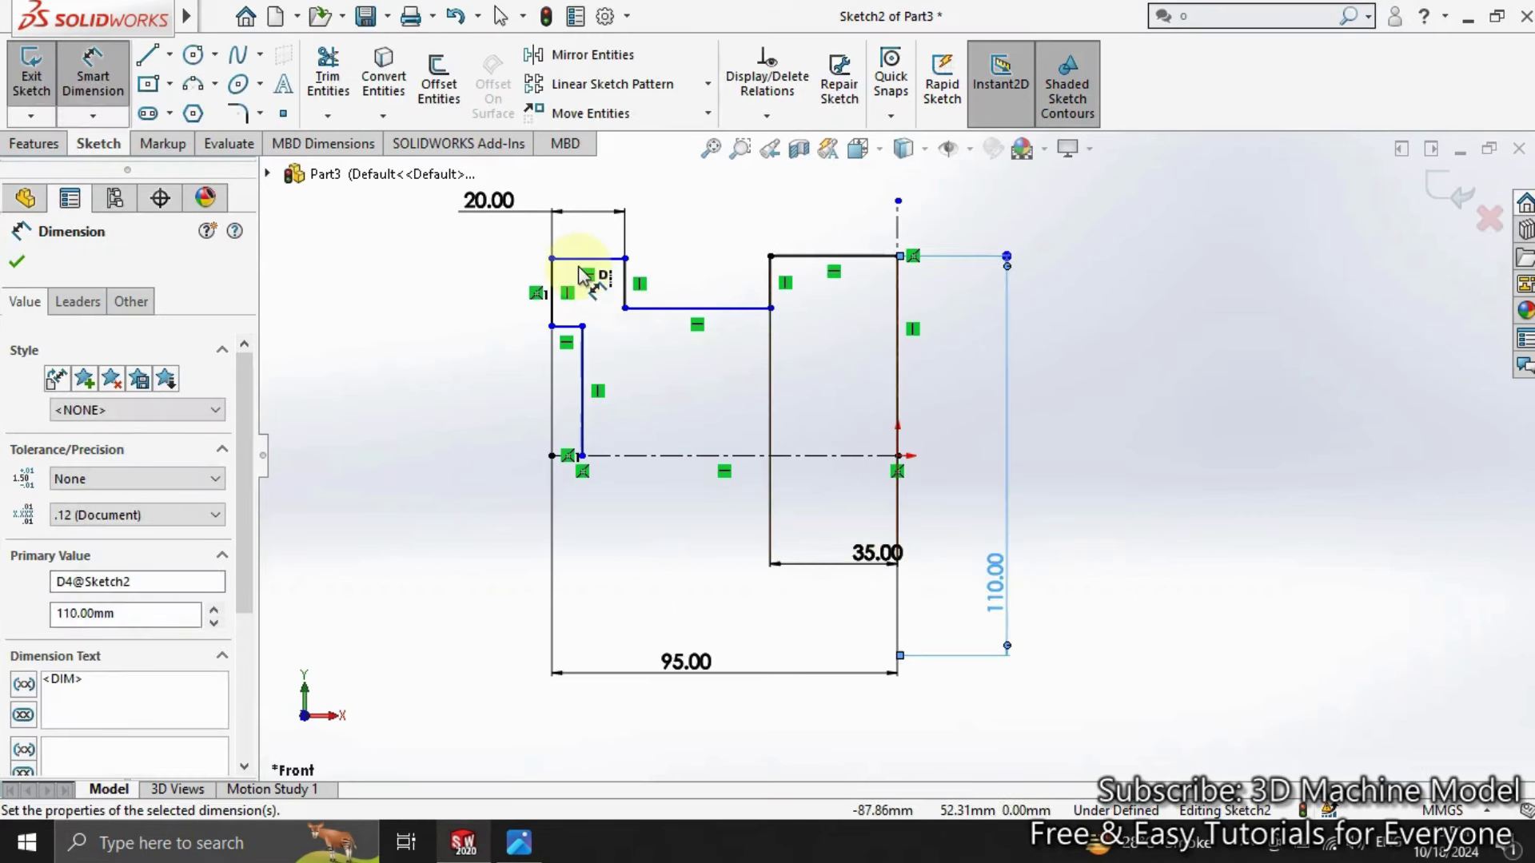
# Step: Set the overall height to 180 and the short top edge diameter to 90
pyautogui.click(583, 261)
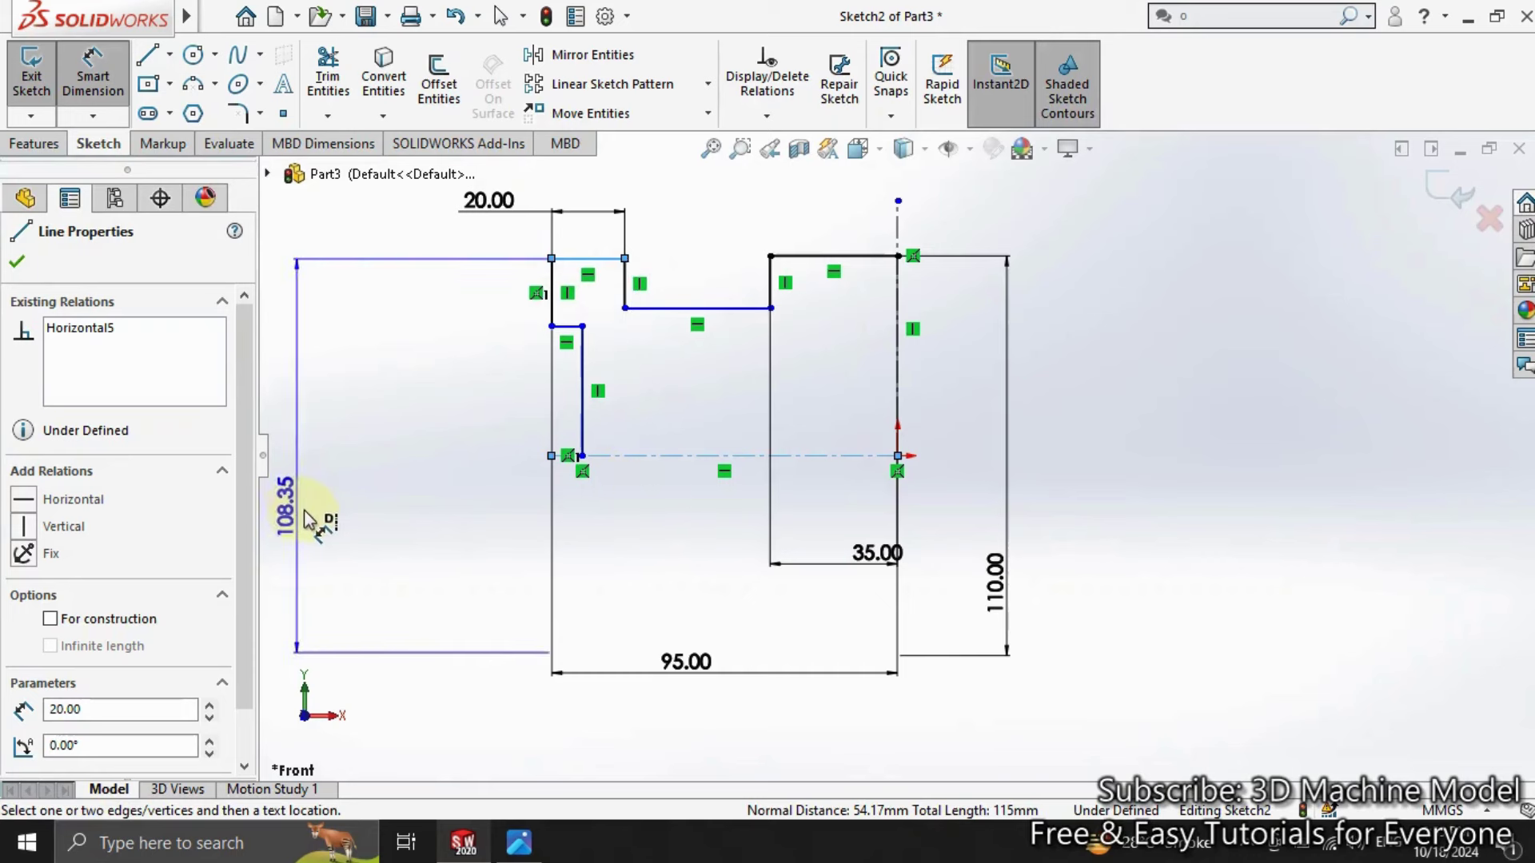
pyautogui.click(306, 518)
pyautogui.write('1')
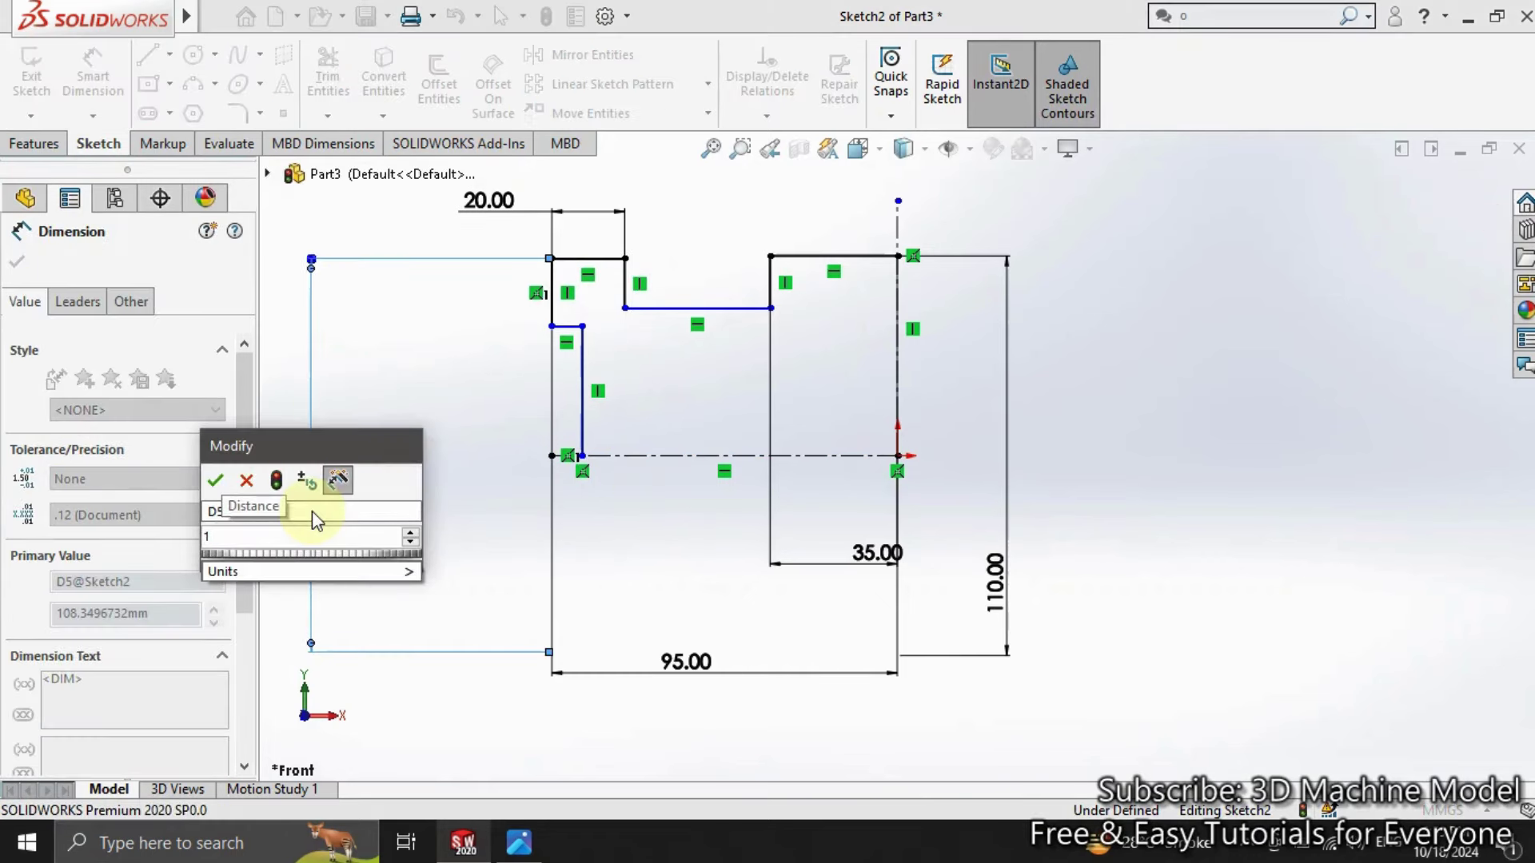
pyautogui.write('80')
pyautogui.press('Return')
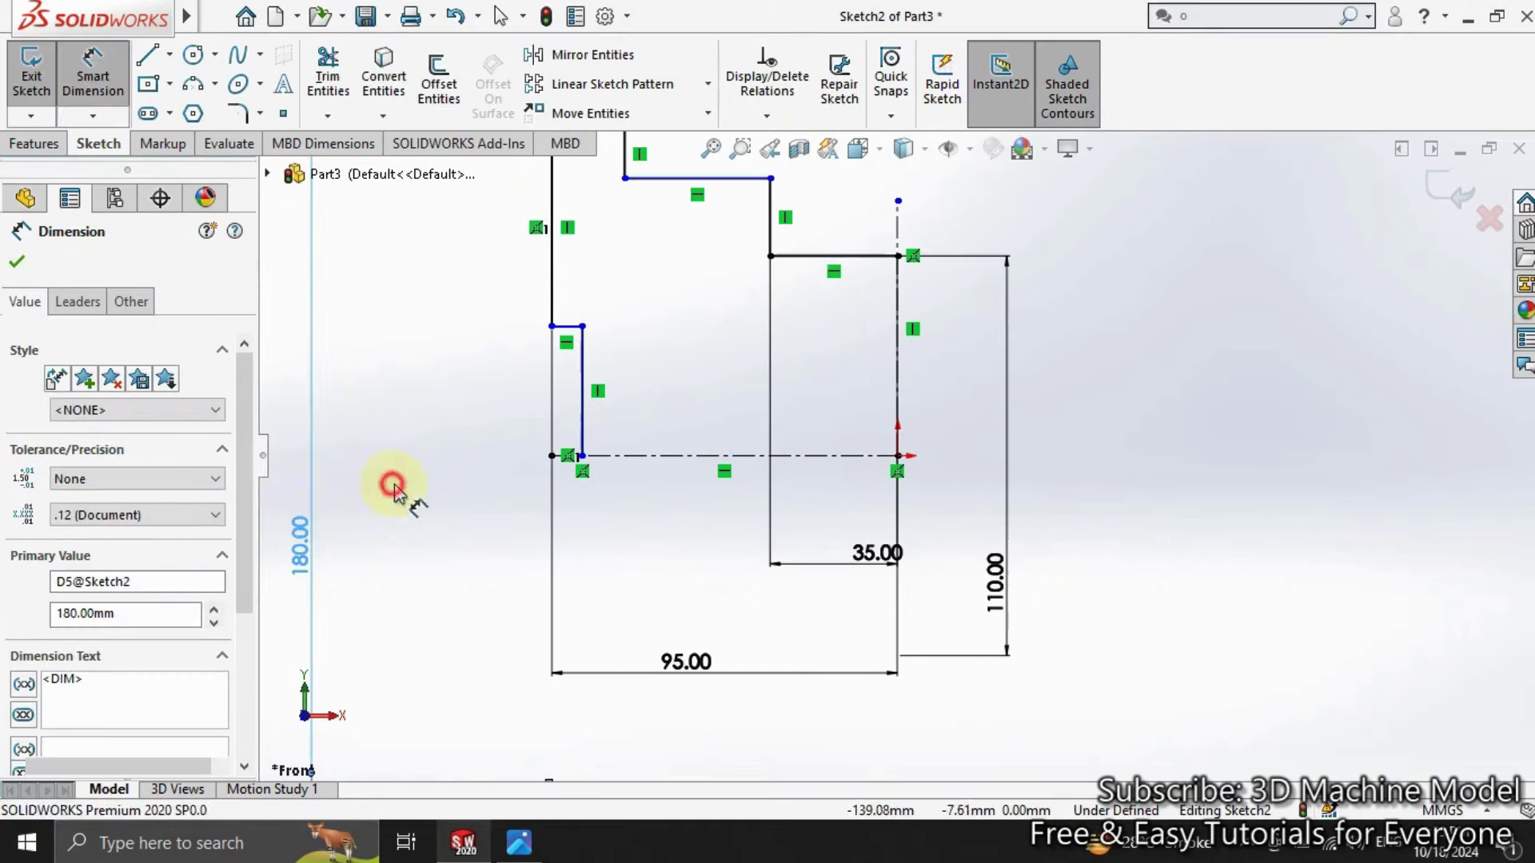
pyautogui.click(394, 490)
pyautogui.click(569, 457)
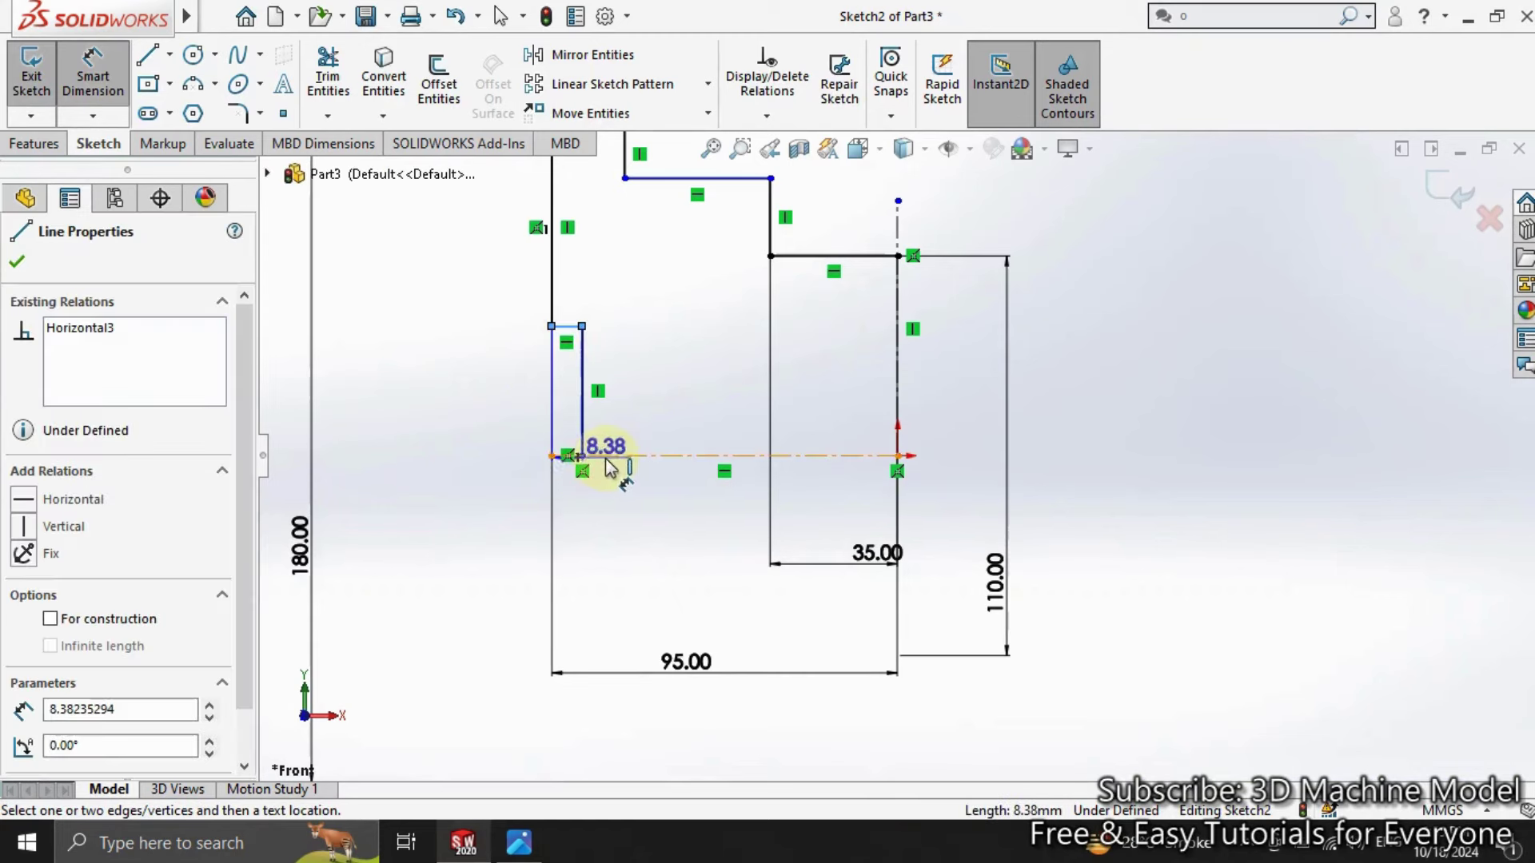
pyautogui.click(548, 584)
pyautogui.click(400, 616)
pyautogui.write('9')
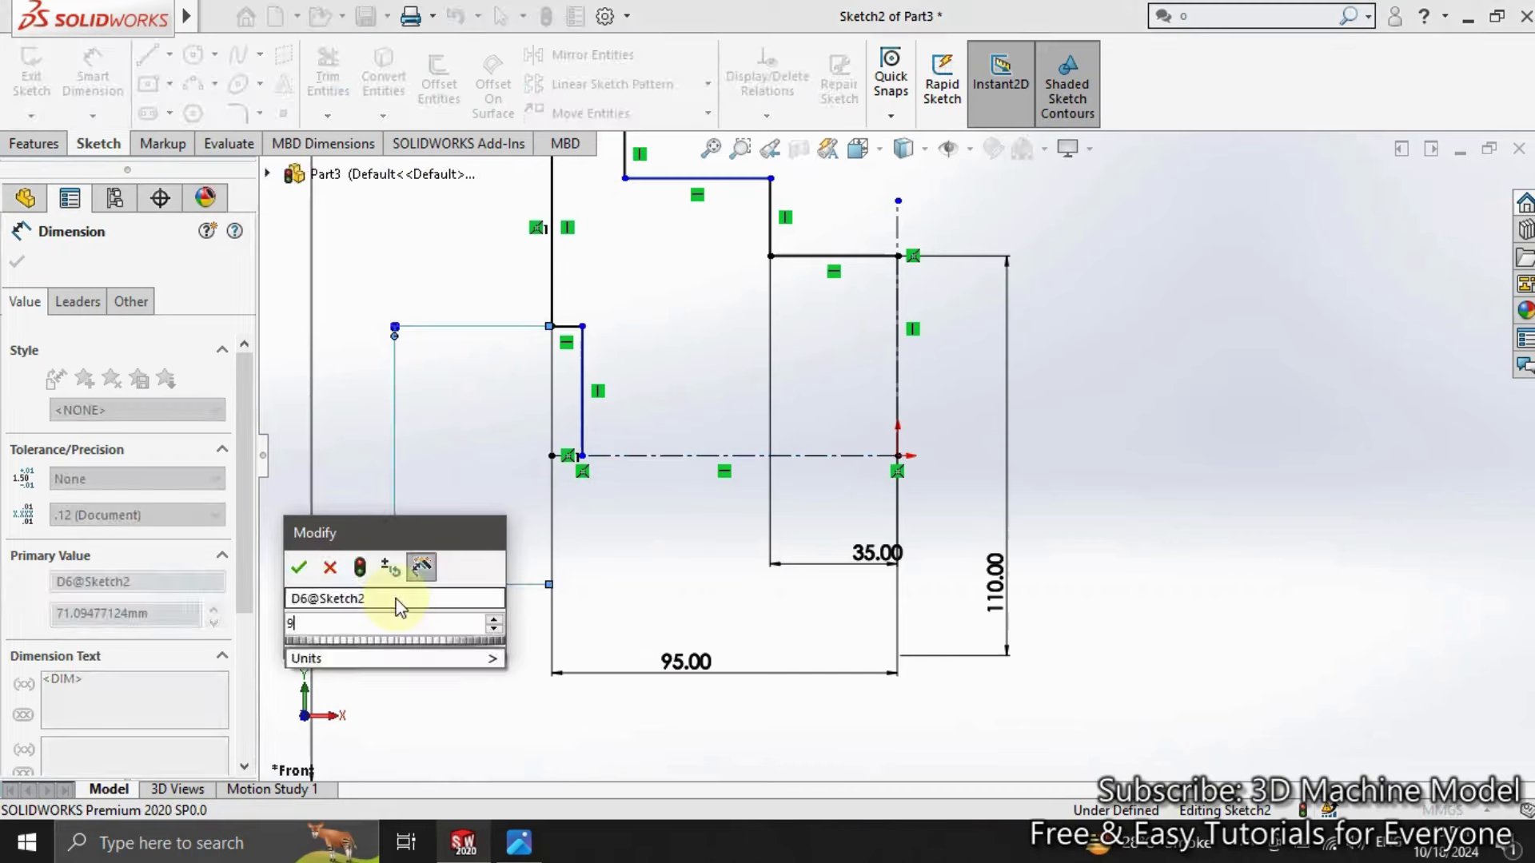
pyautogui.write('0')
pyautogui.press('Return')
pyautogui.click(462, 418)
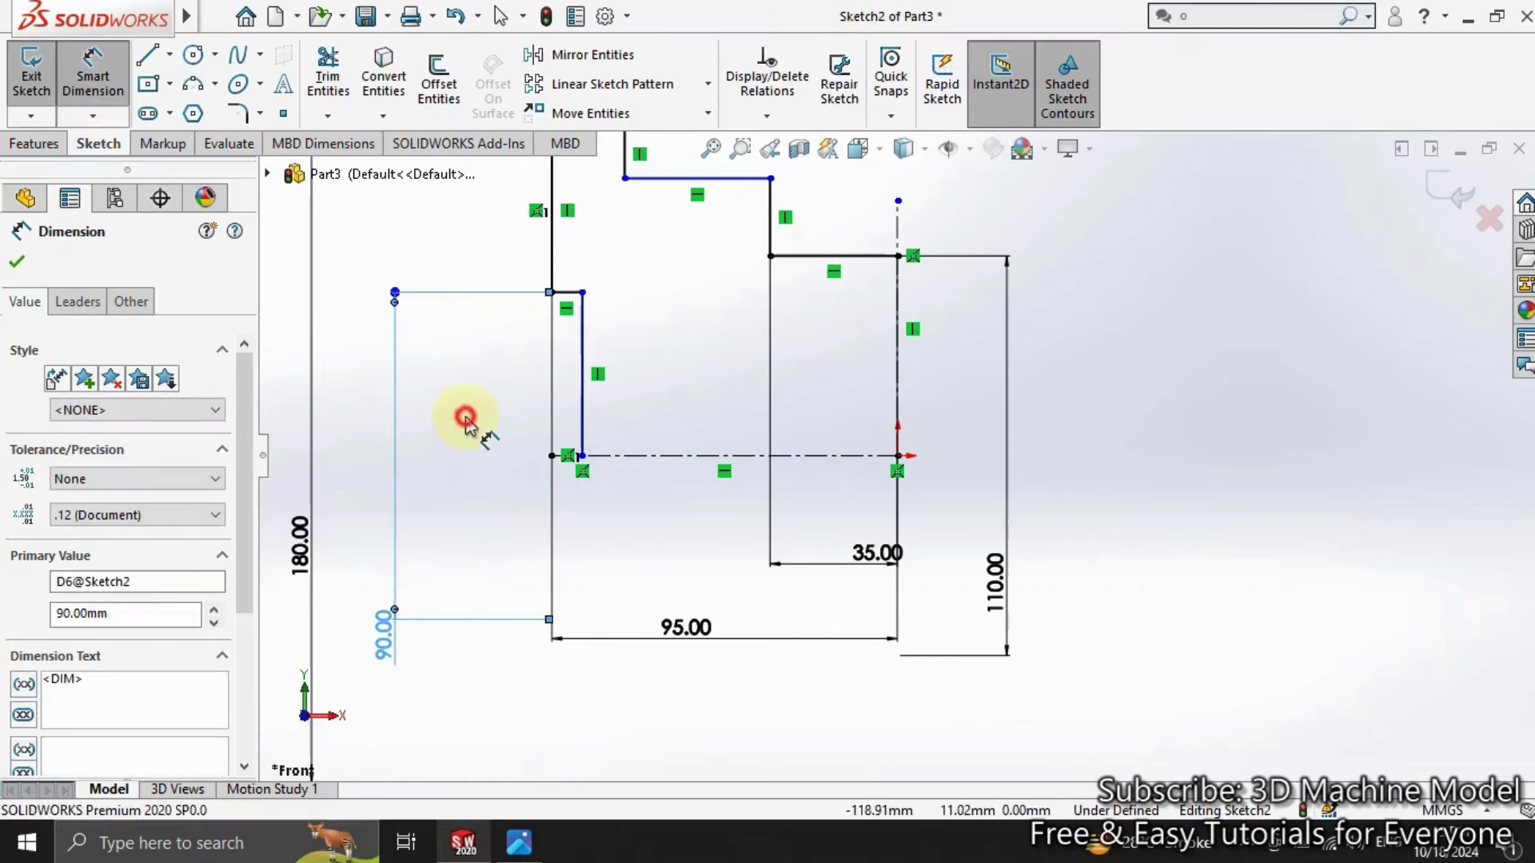
# Step: Dimension the step width to 5 mm and the top edge as a 95 diameter
pyautogui.click(566, 294)
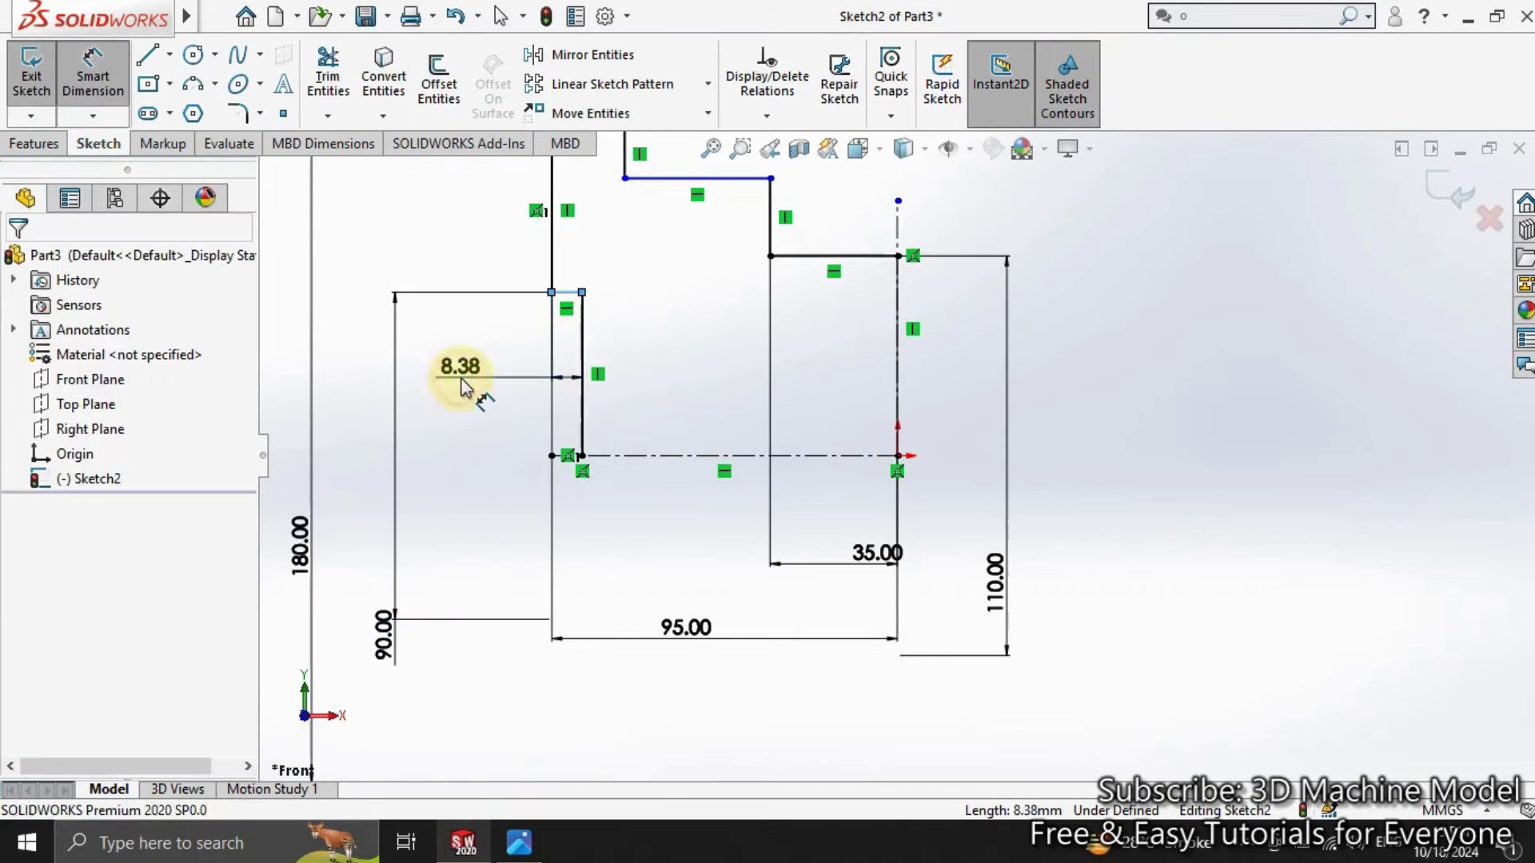
pyautogui.click(466, 388)
pyautogui.write('5.00mm')
pyautogui.press('Return')
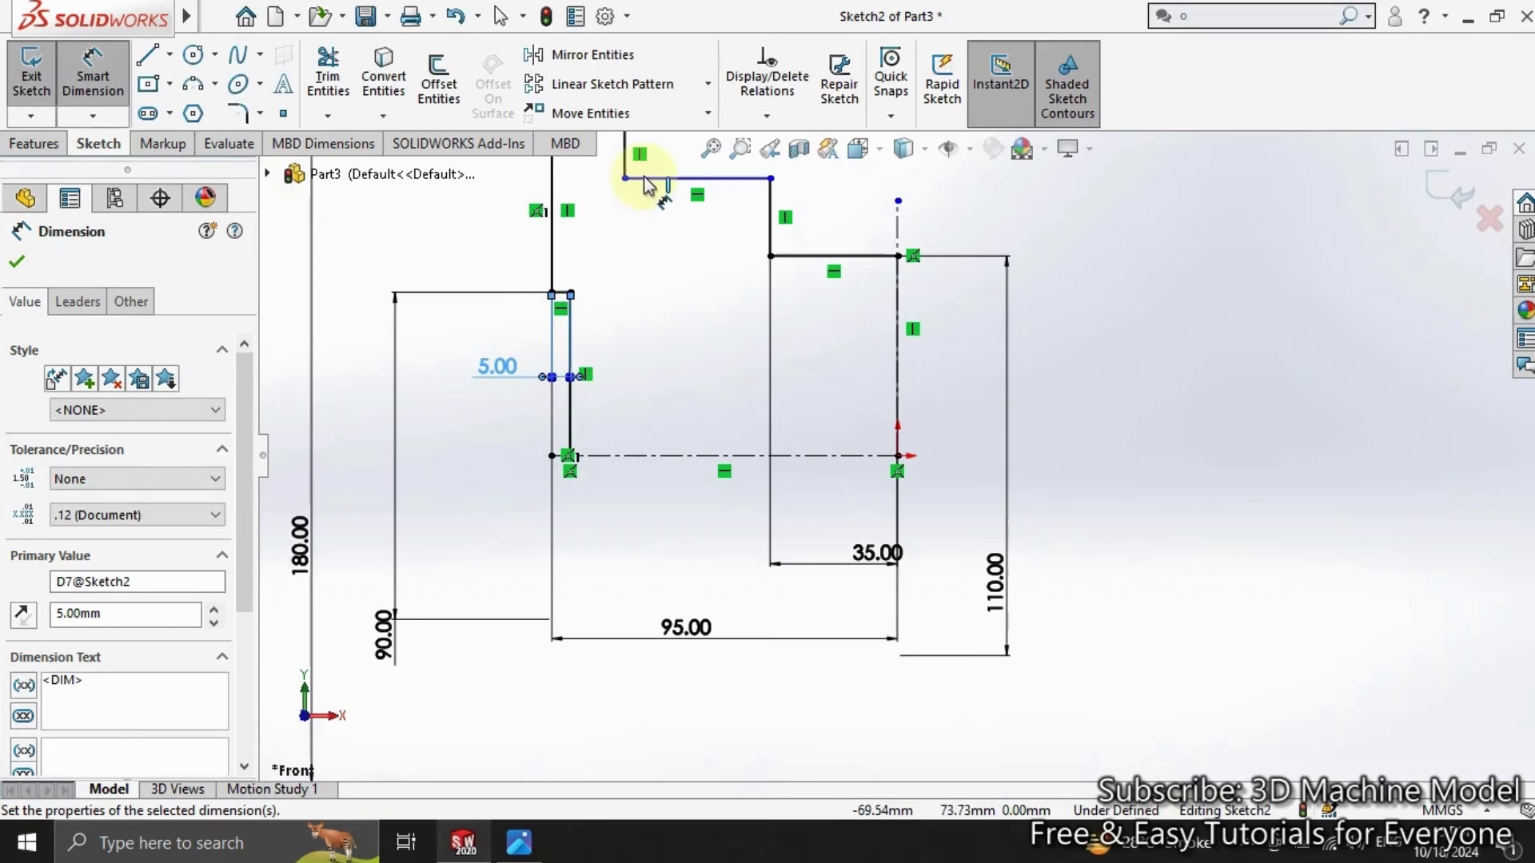
pyautogui.click(648, 179)
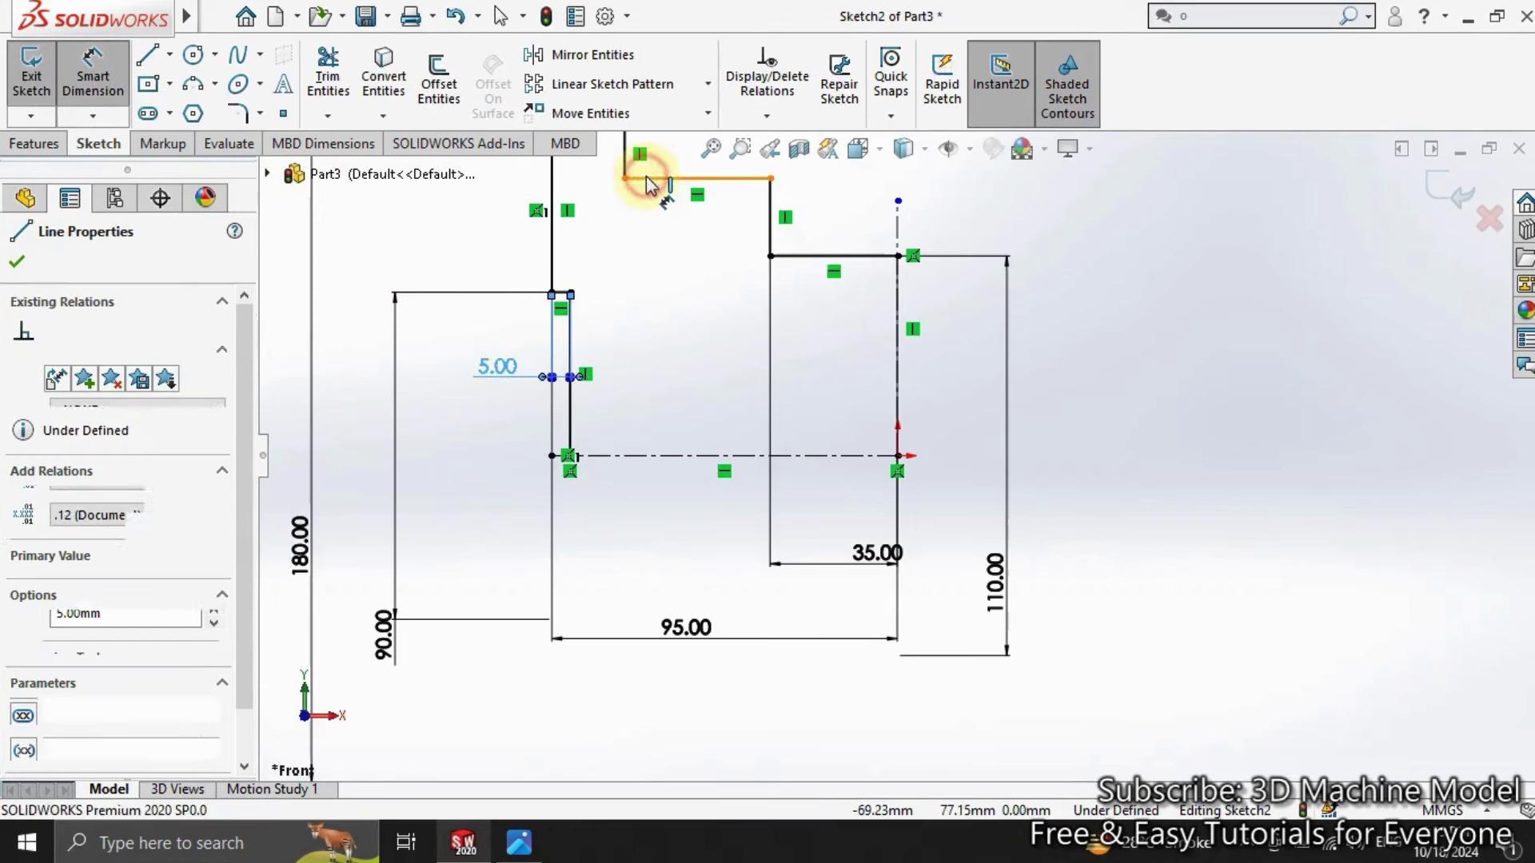
pyautogui.click(649, 456)
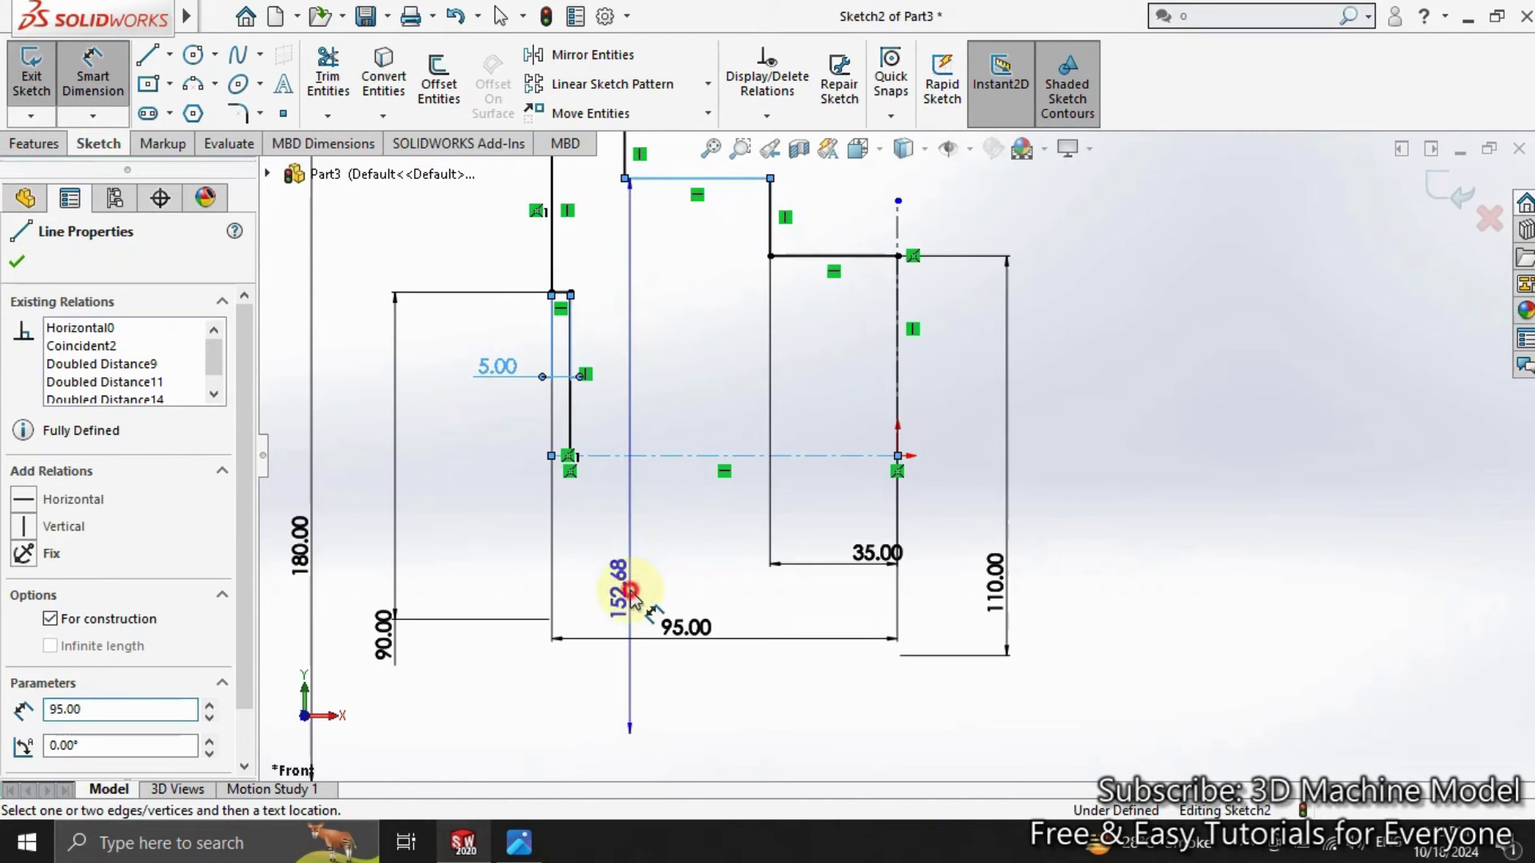
pyautogui.click(631, 592)
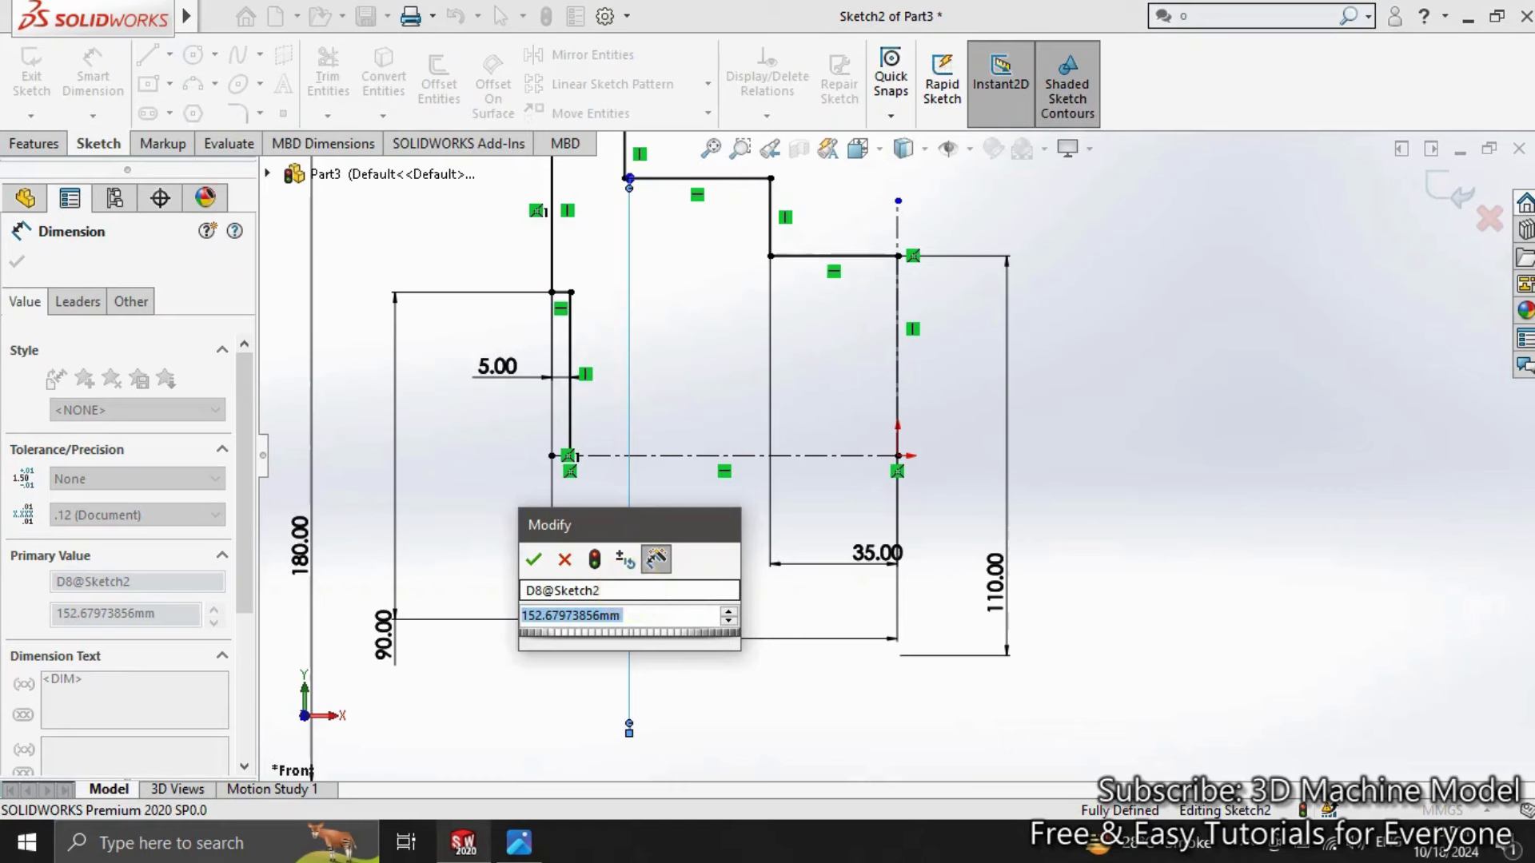
pyautogui.write('75+')
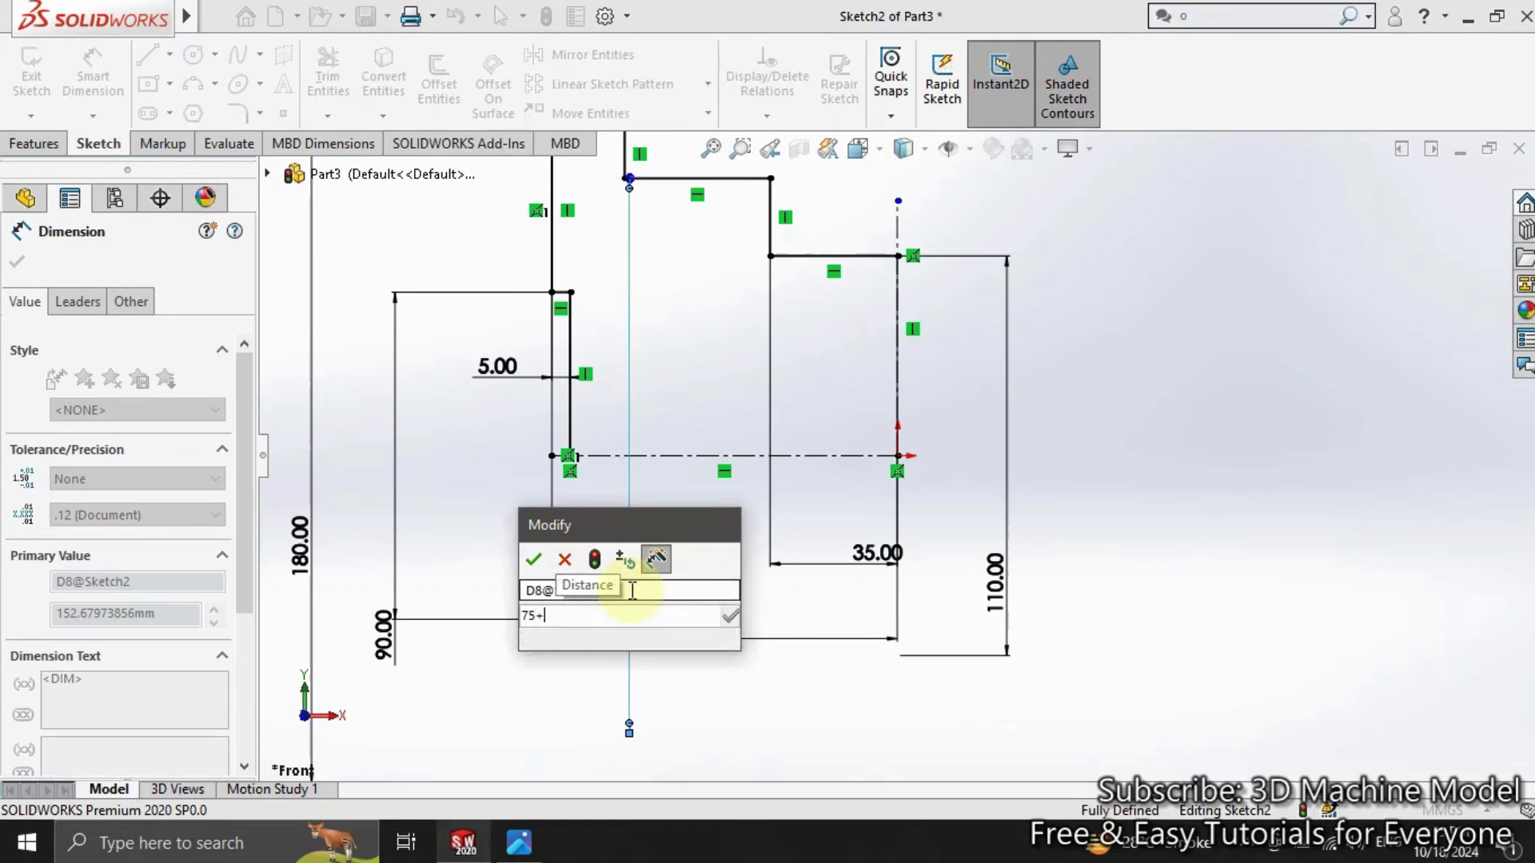
pyautogui.write('20')
pyautogui.press('Return')
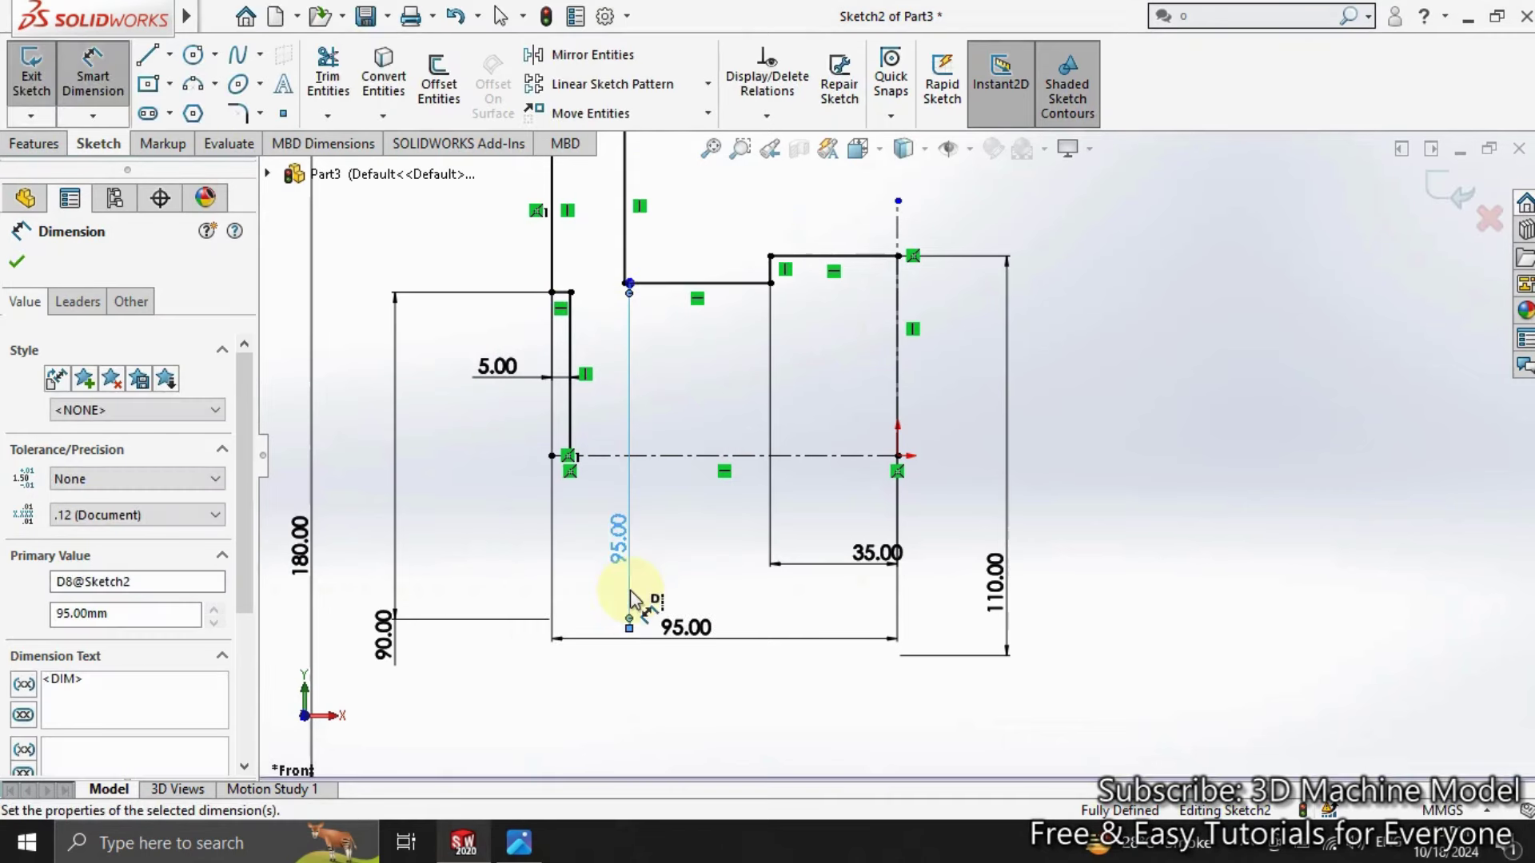
pyautogui.click(448, 508)
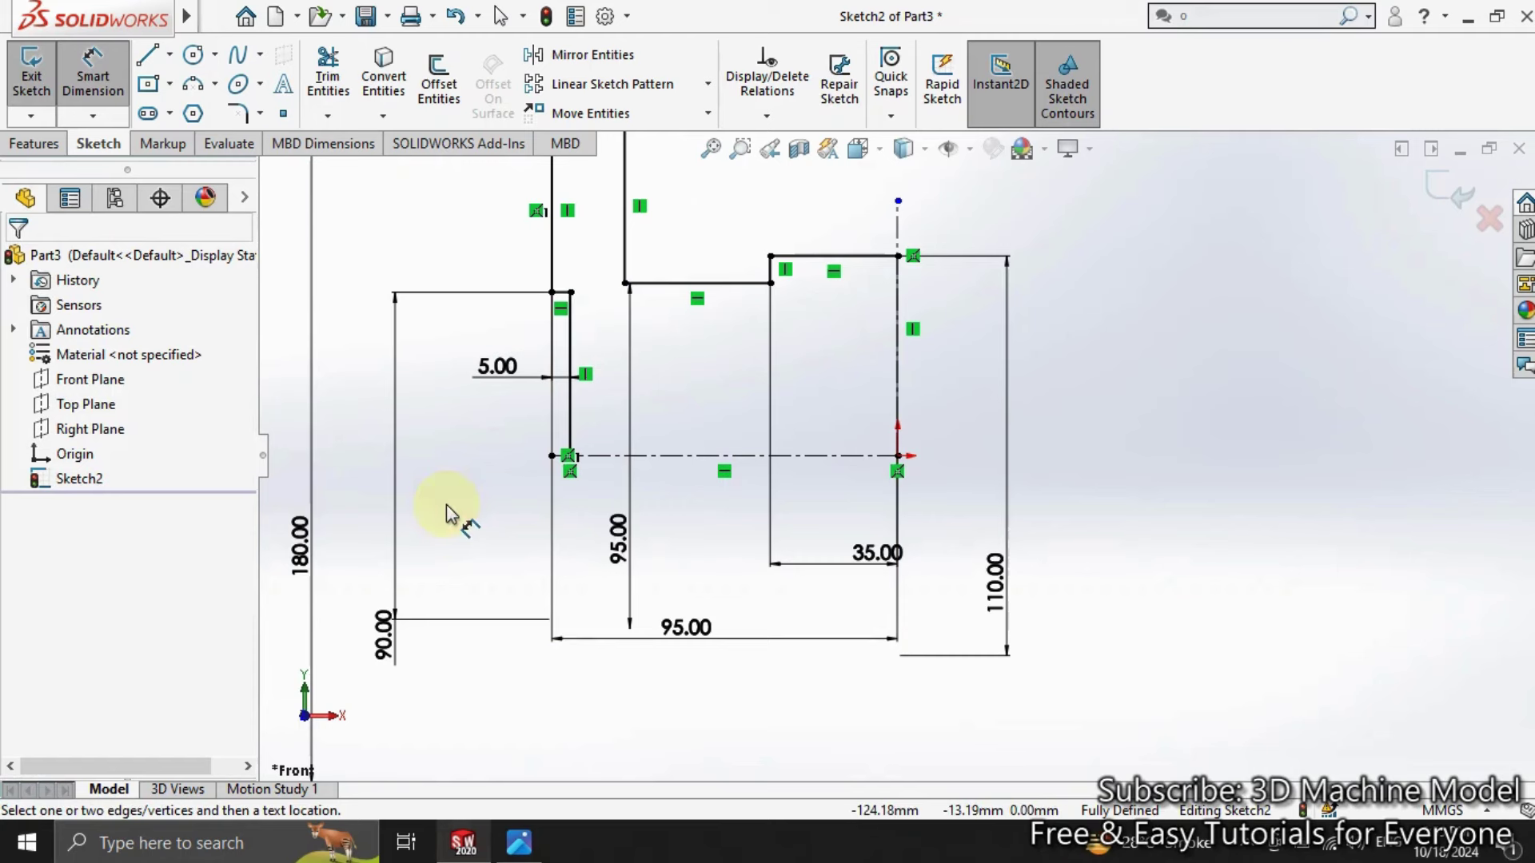
# Step: Draw an inner horizontal line to the step edge and a short vertical line closing the right side
pyautogui.click(147, 58)
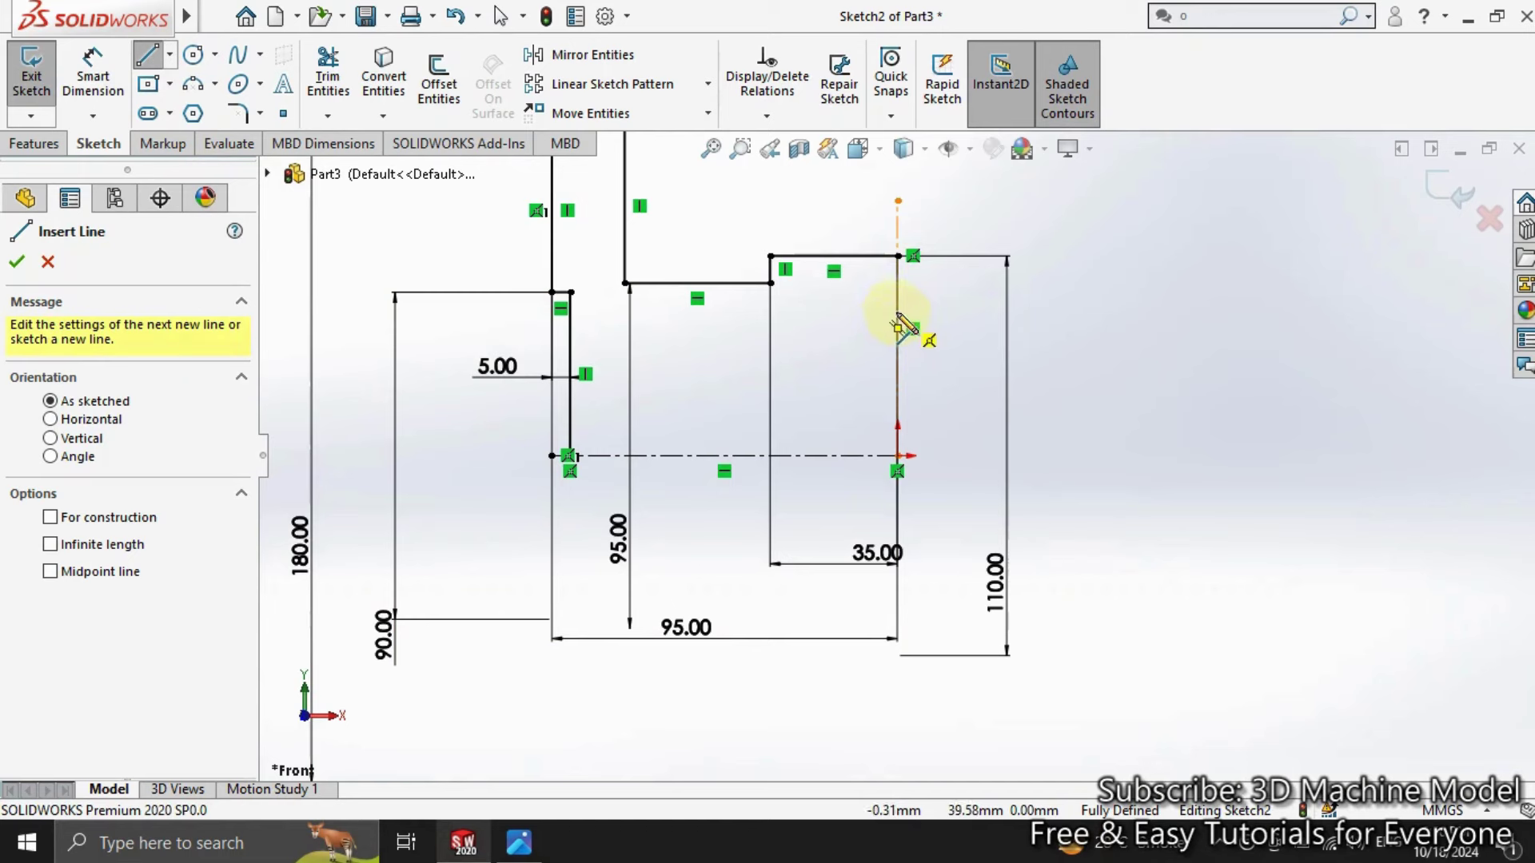
pyautogui.click(897, 326)
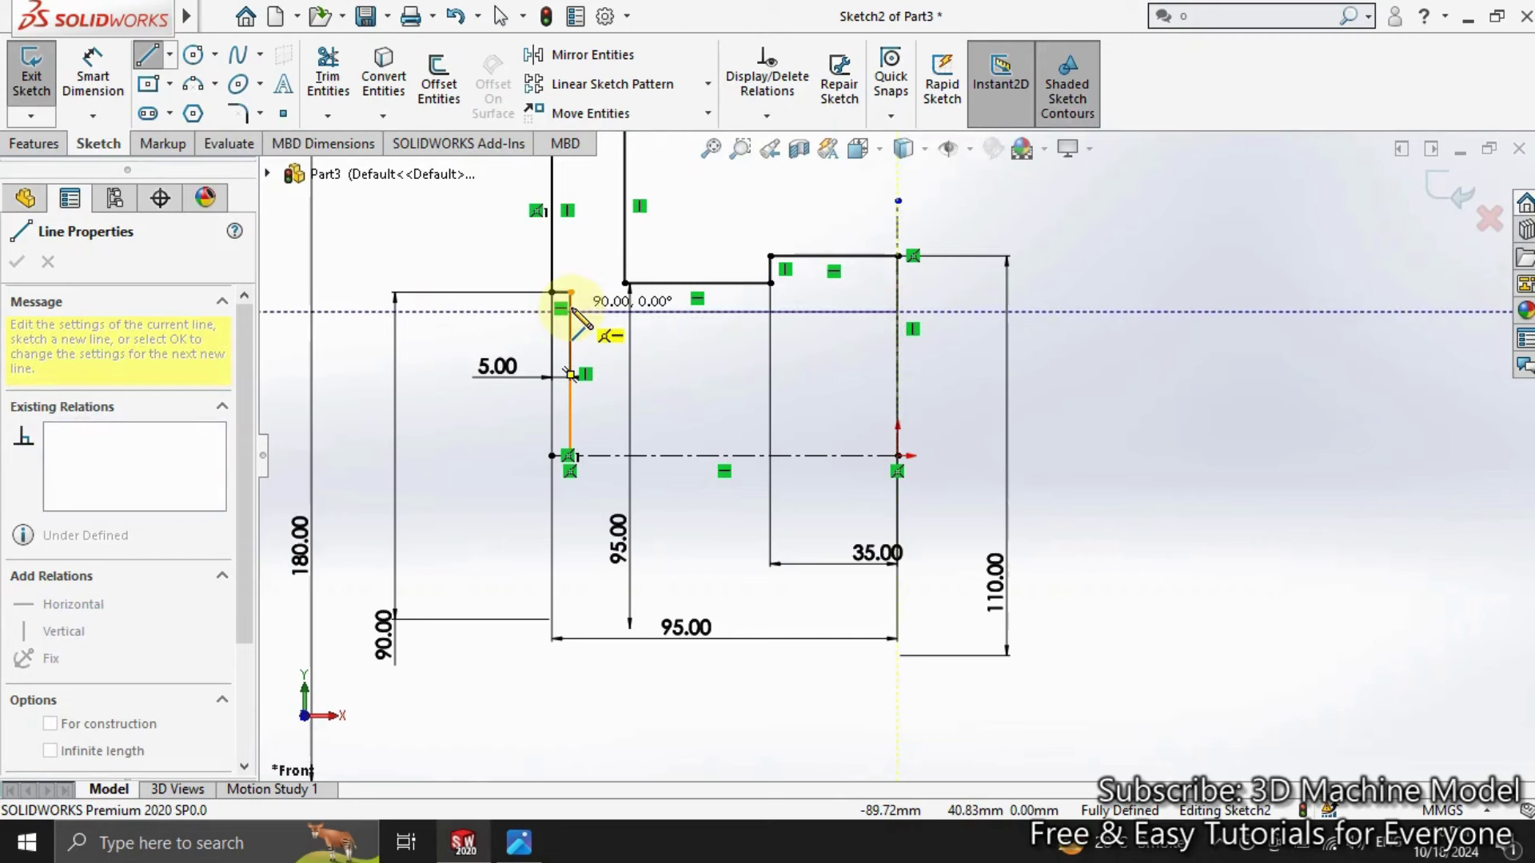
pyautogui.click(570, 312)
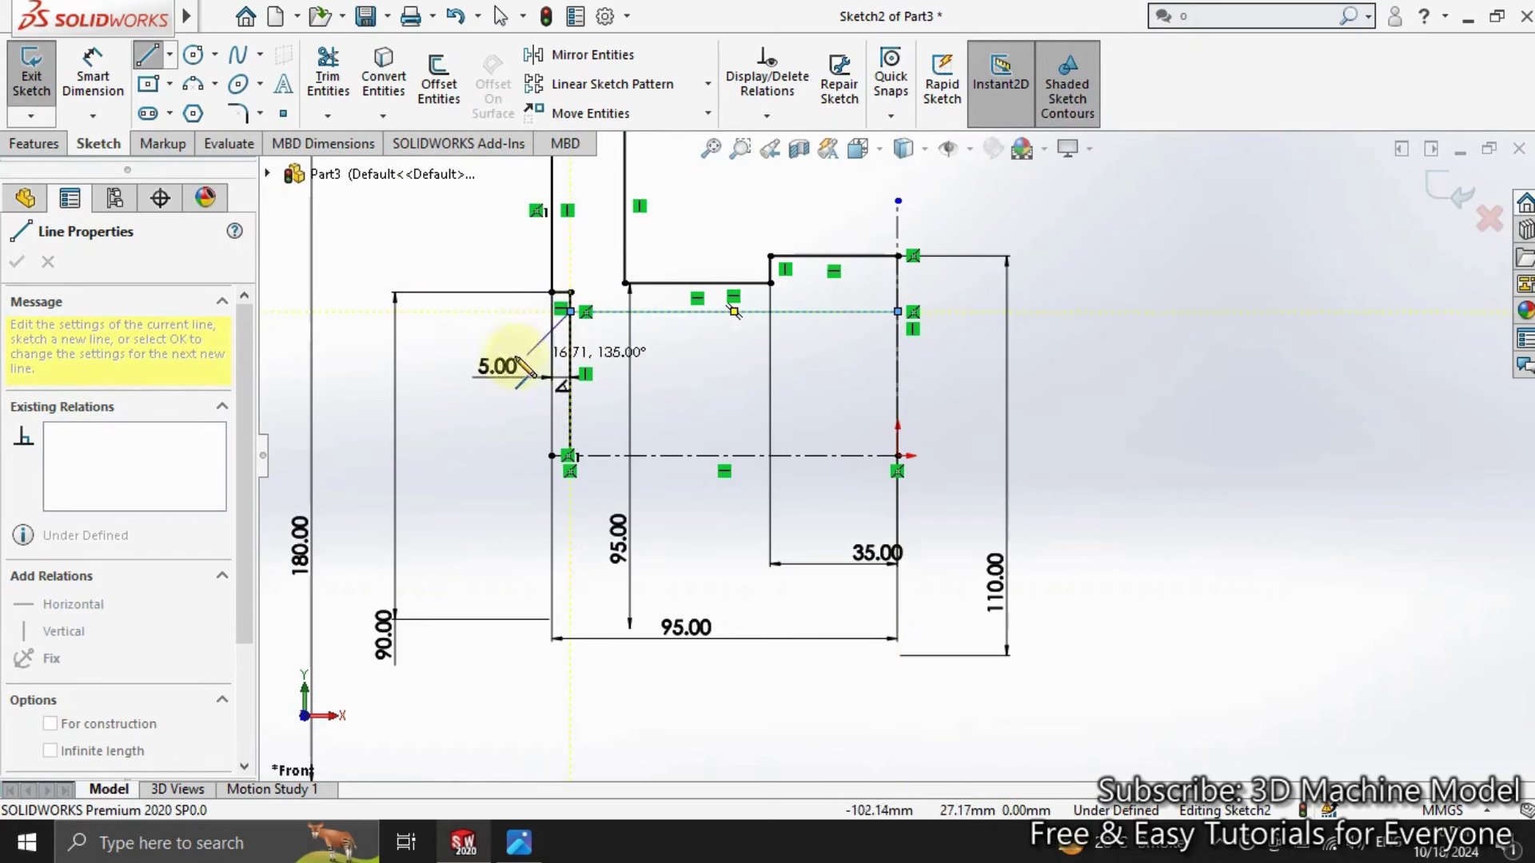
pyautogui.rightClick(495, 342)
pyautogui.click(552, 397)
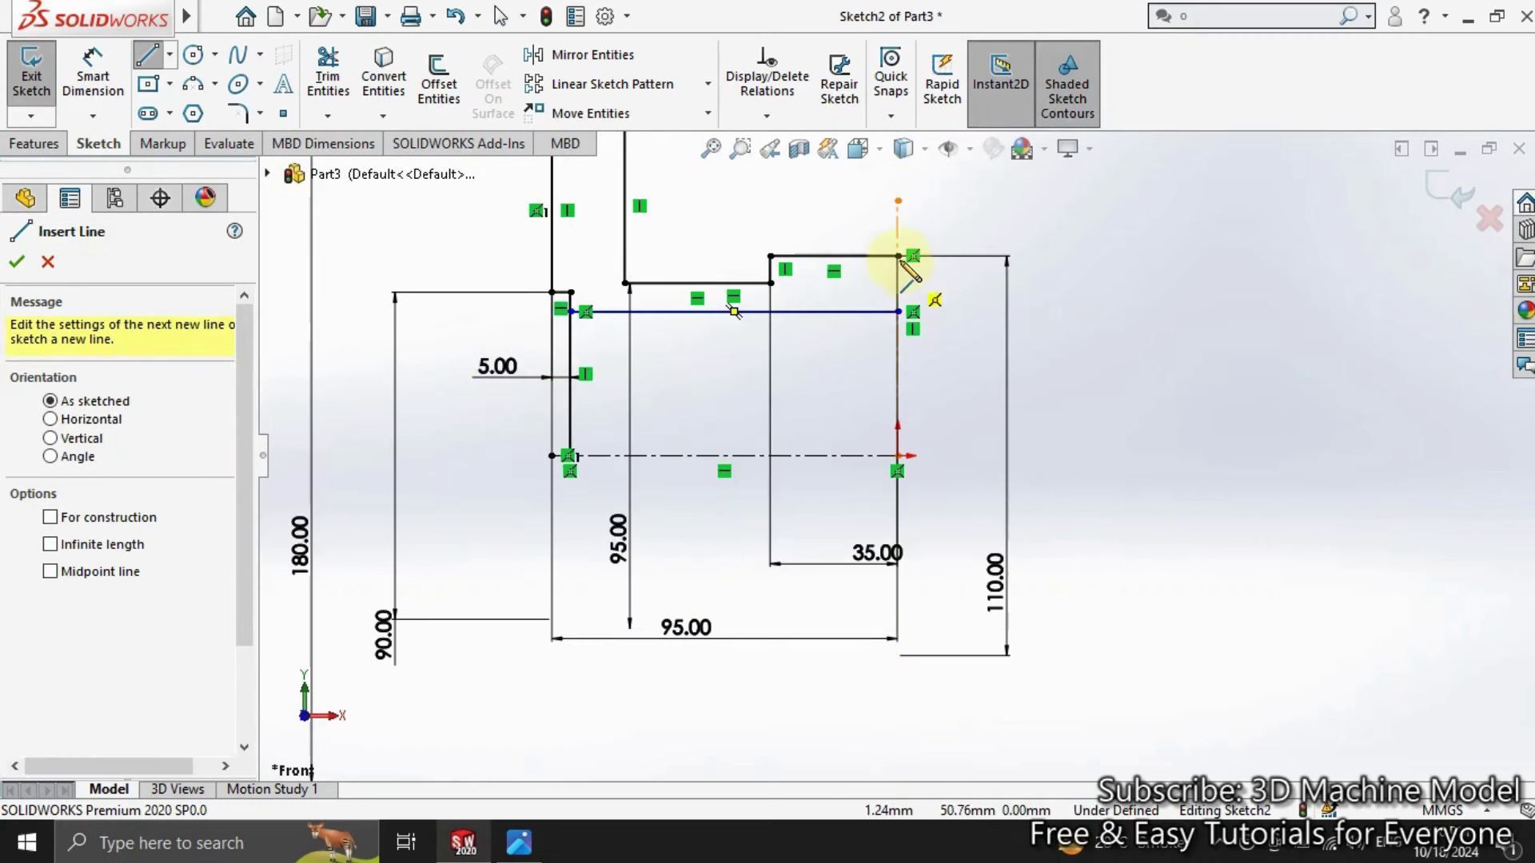
pyautogui.moveTo(897, 256); pyautogui.dragTo(897, 312)
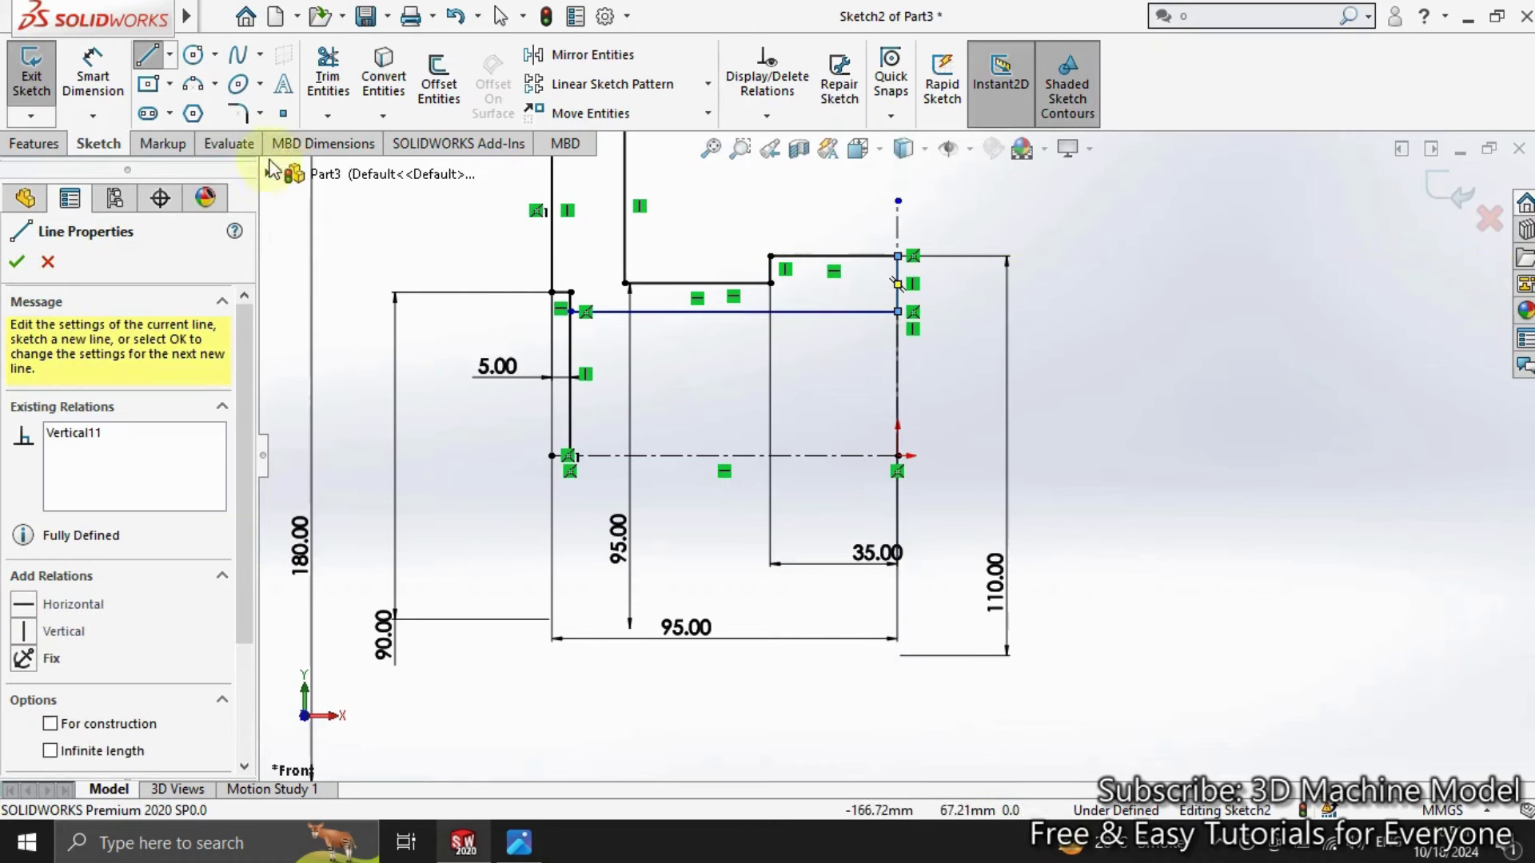
# Step: Dimension the inner line as a 75 diameter and trim away the leftover vertical segment
pyautogui.click(93, 80)
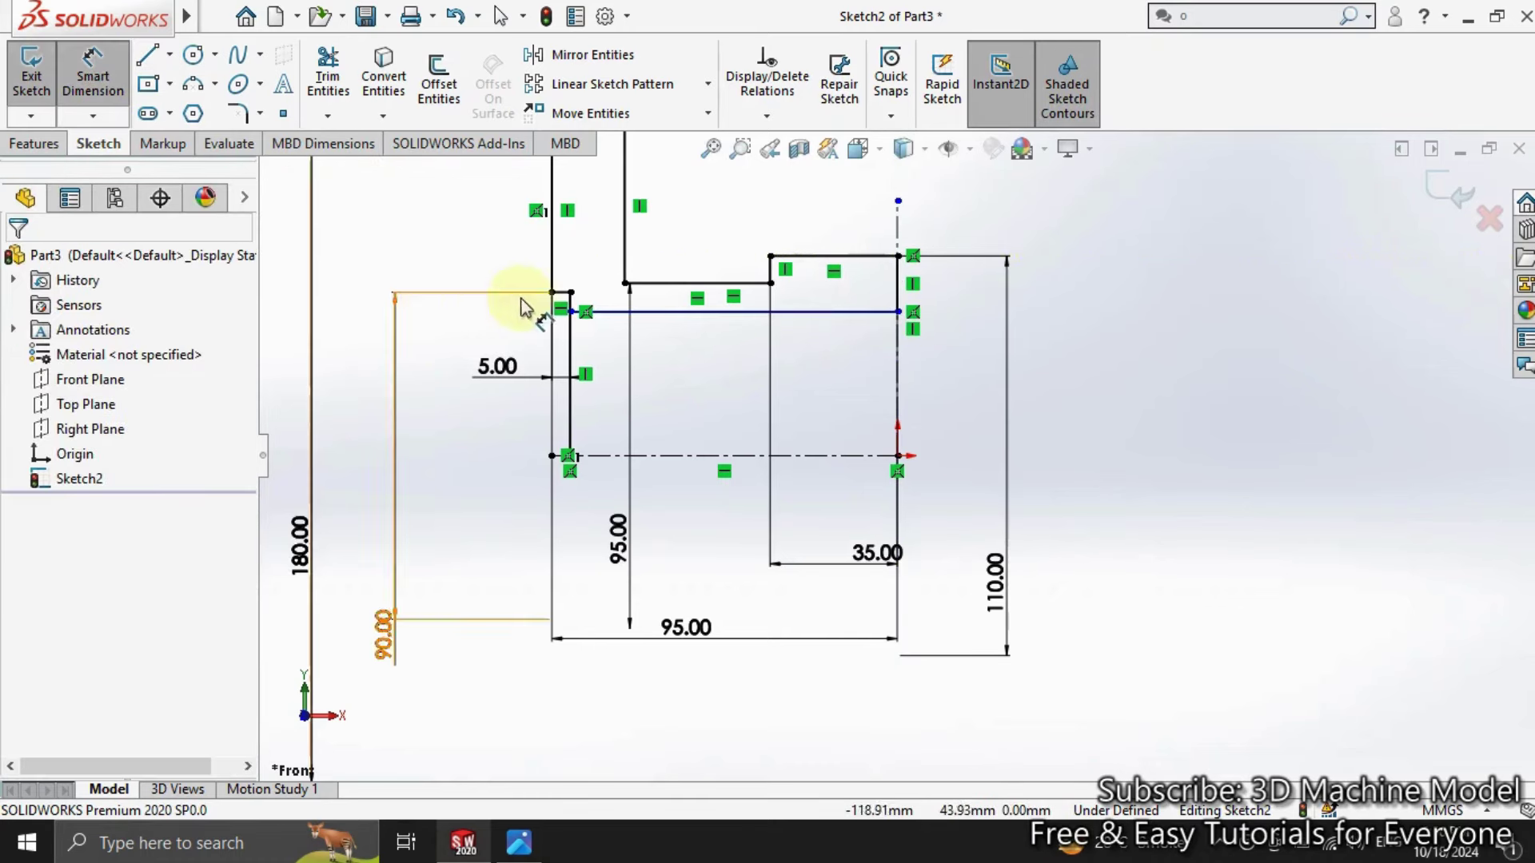
pyautogui.click(667, 311)
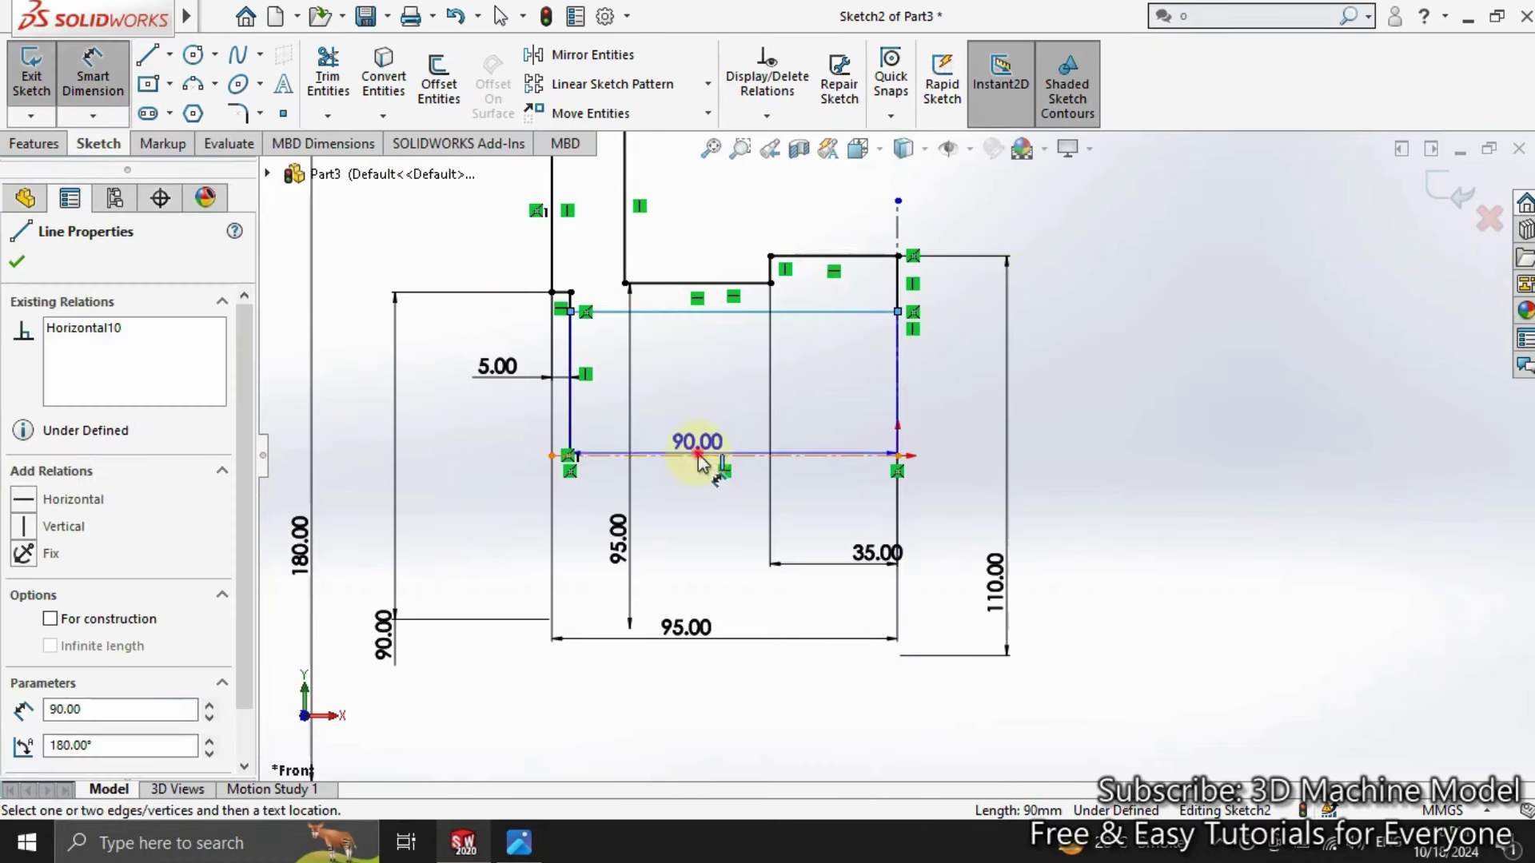
pyautogui.click(702, 456)
pyautogui.click(703, 520)
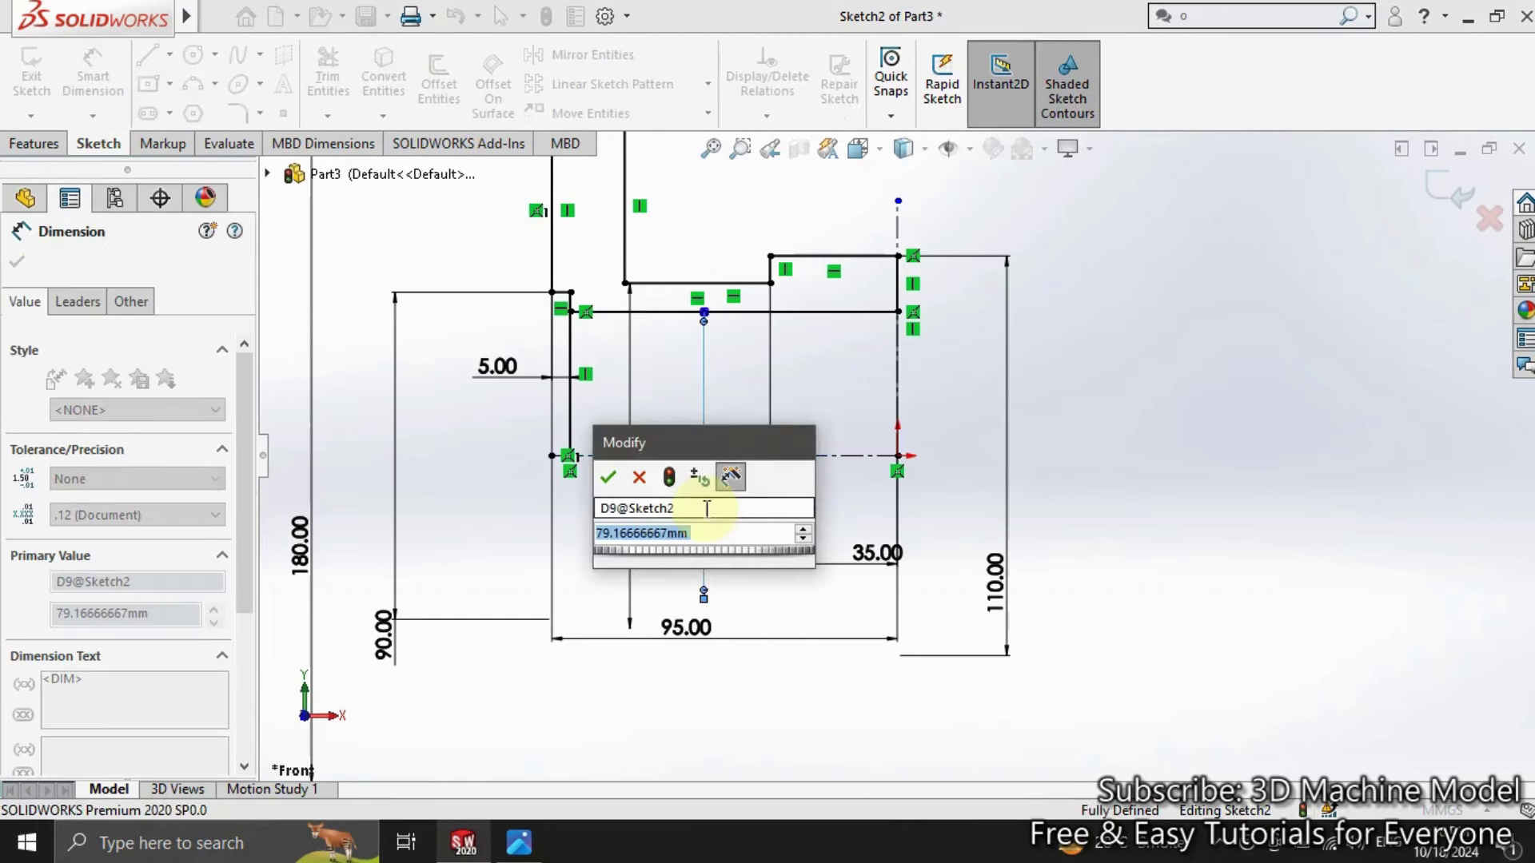
pyautogui.write('75')
pyautogui.press('Return')
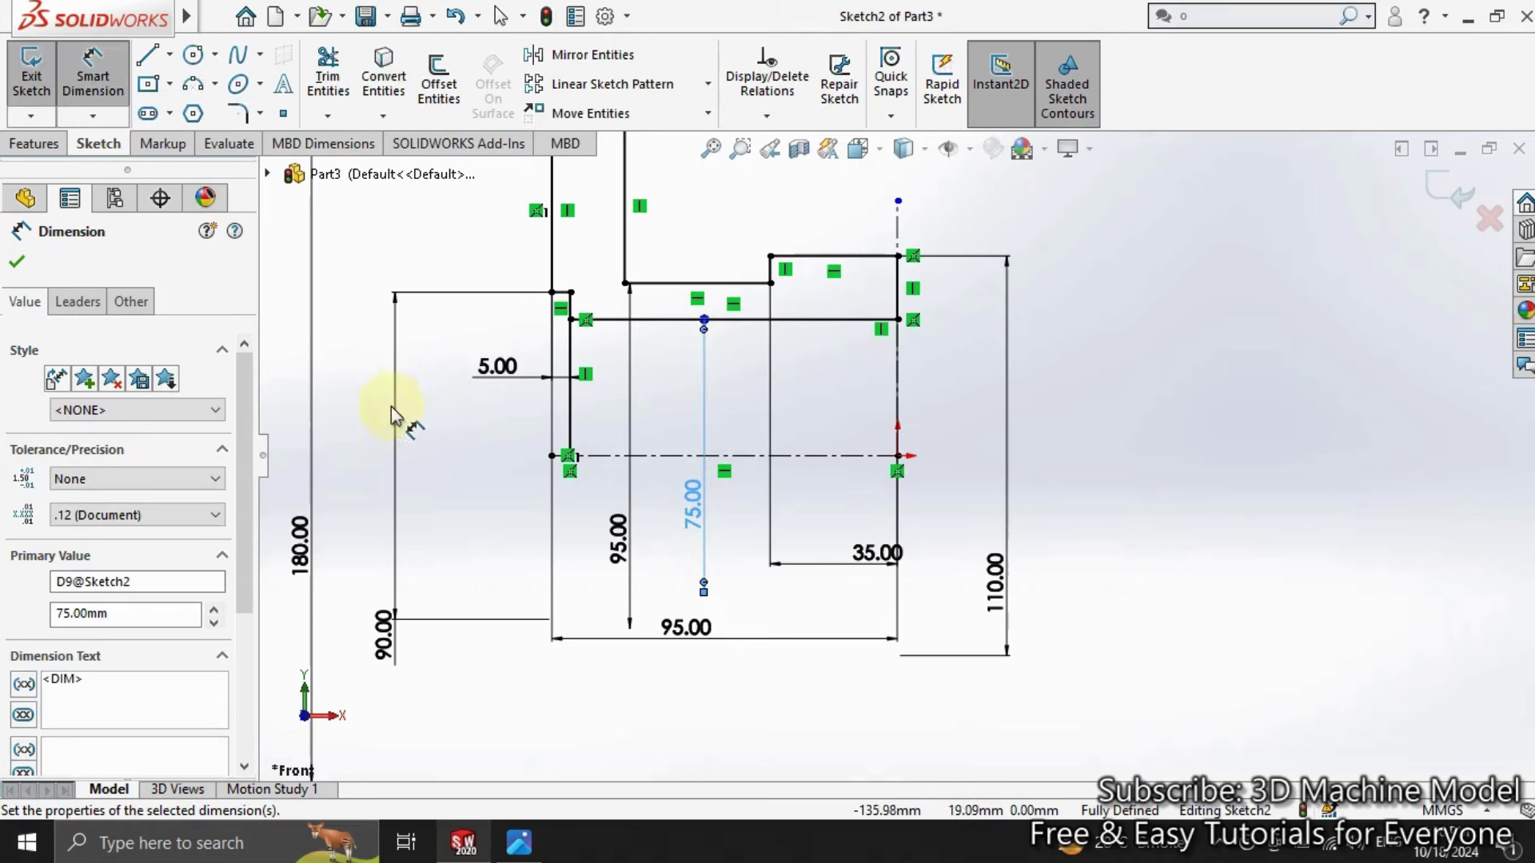
pyautogui.click(328, 76)
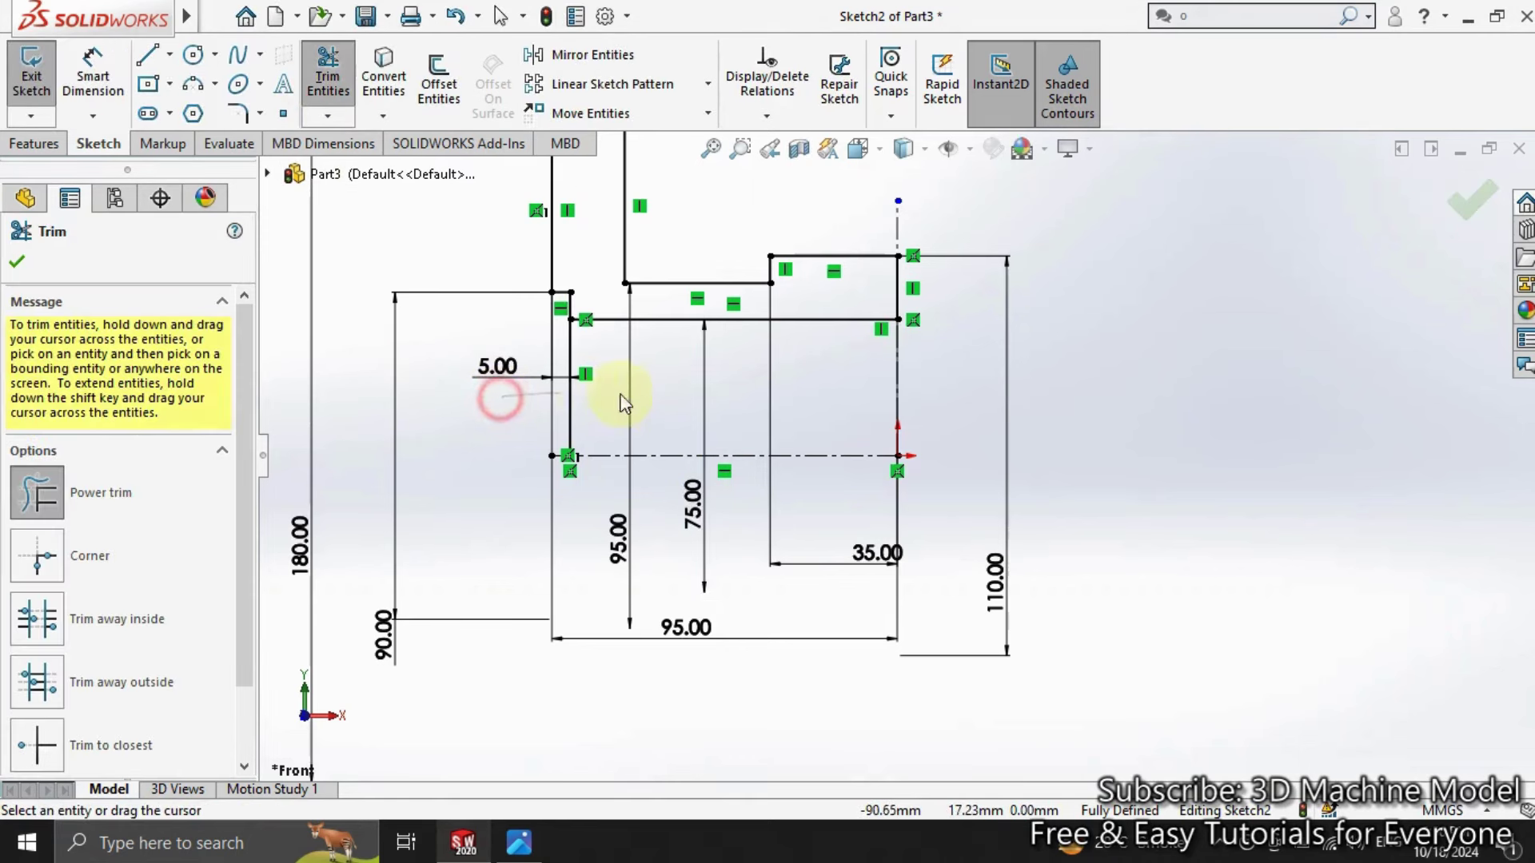
pyautogui.moveTo(624, 404); pyautogui.dragTo(668, 371)
pyautogui.scroll(3, 693, 312)
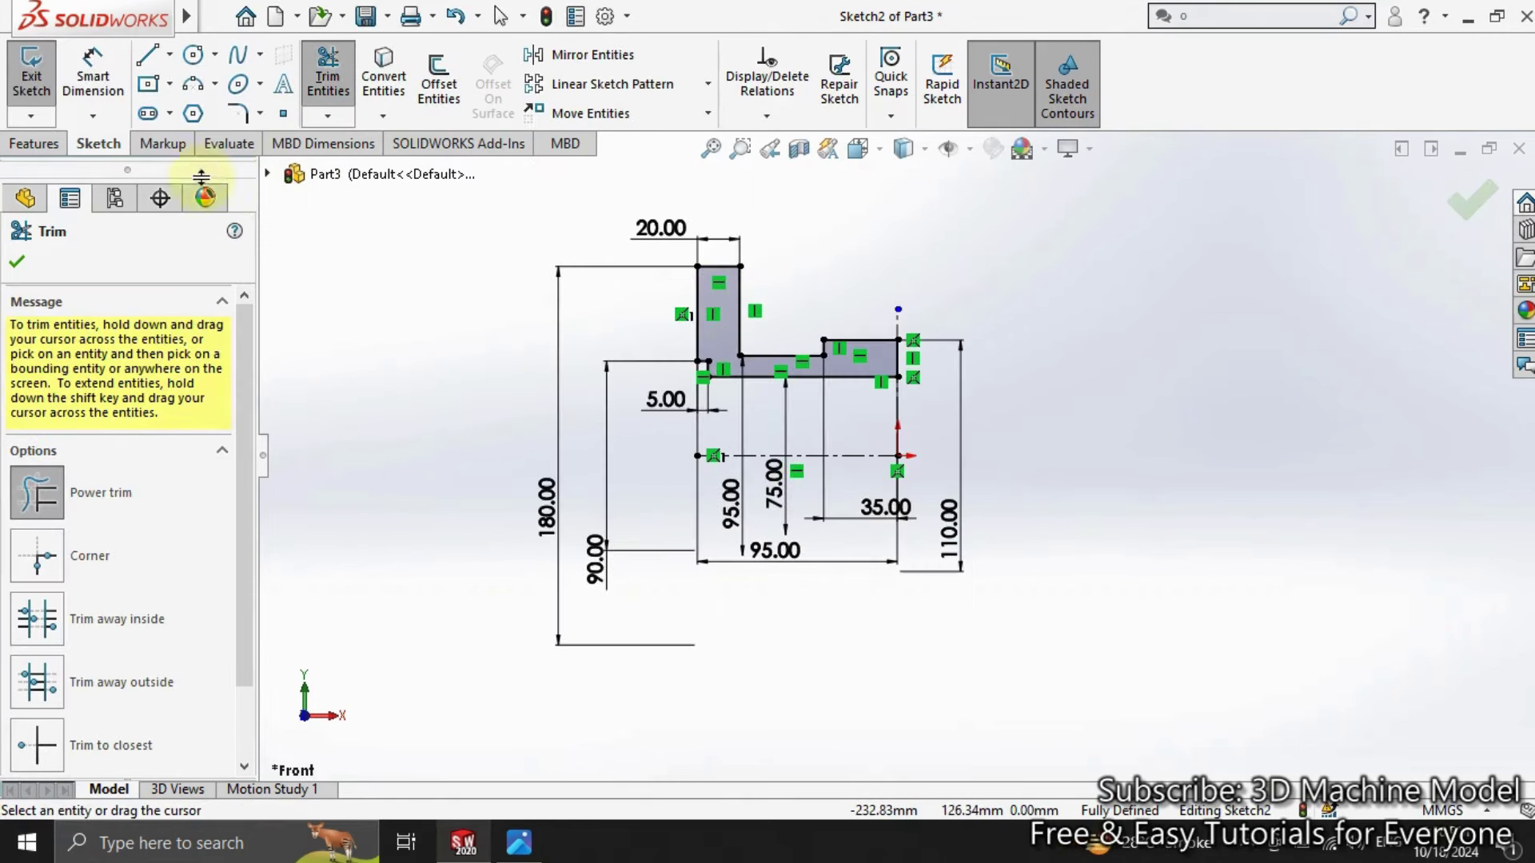
# Step: Exit the sketch and revolve it 360° about the centerline to create Revolve1
pyautogui.click(47, 105)
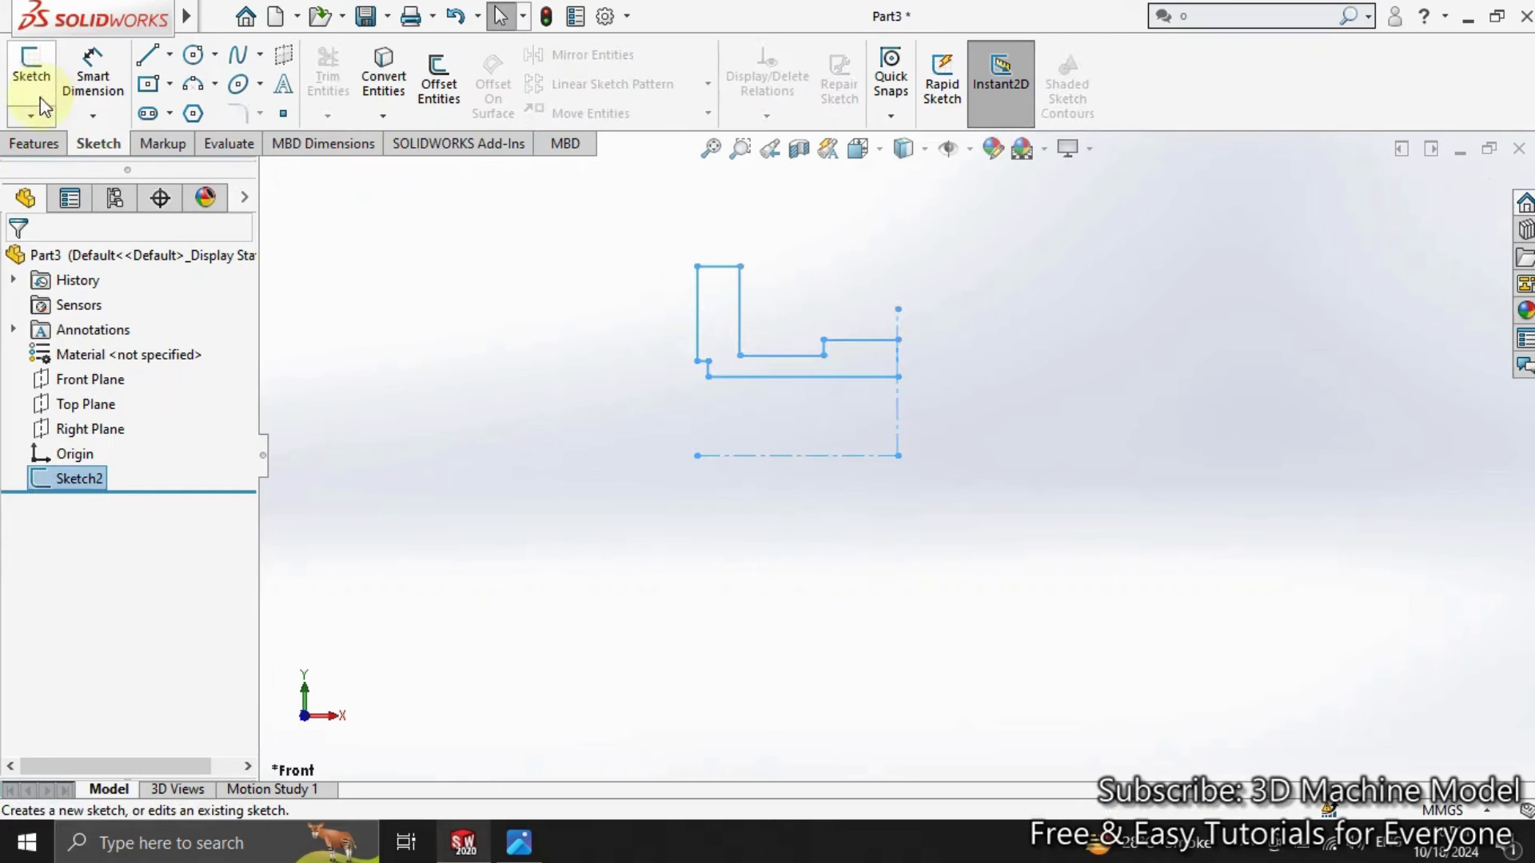
pyautogui.click(32, 142)
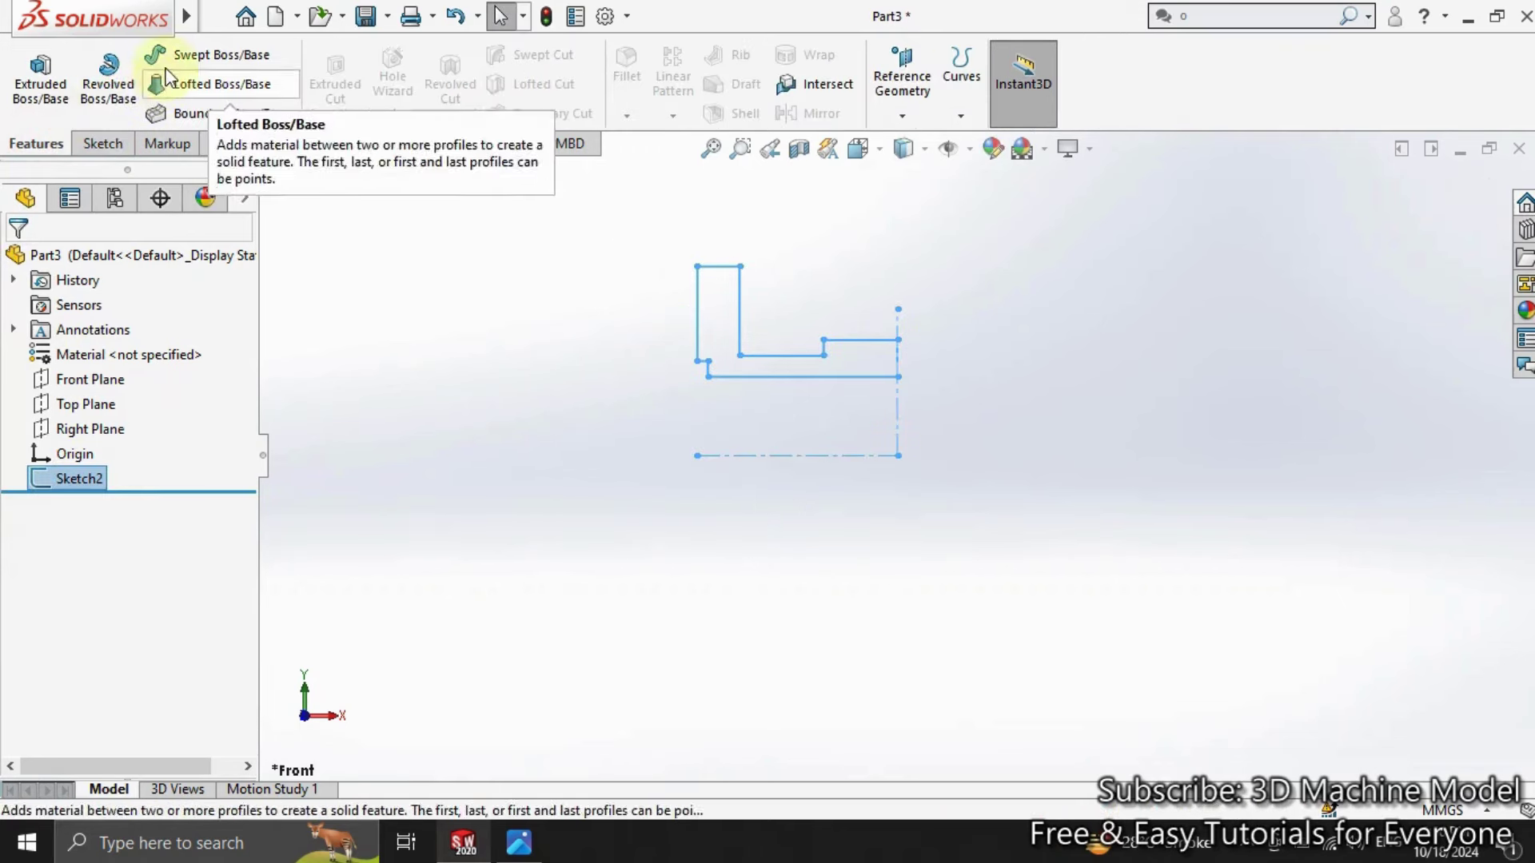
pyautogui.click(108, 76)
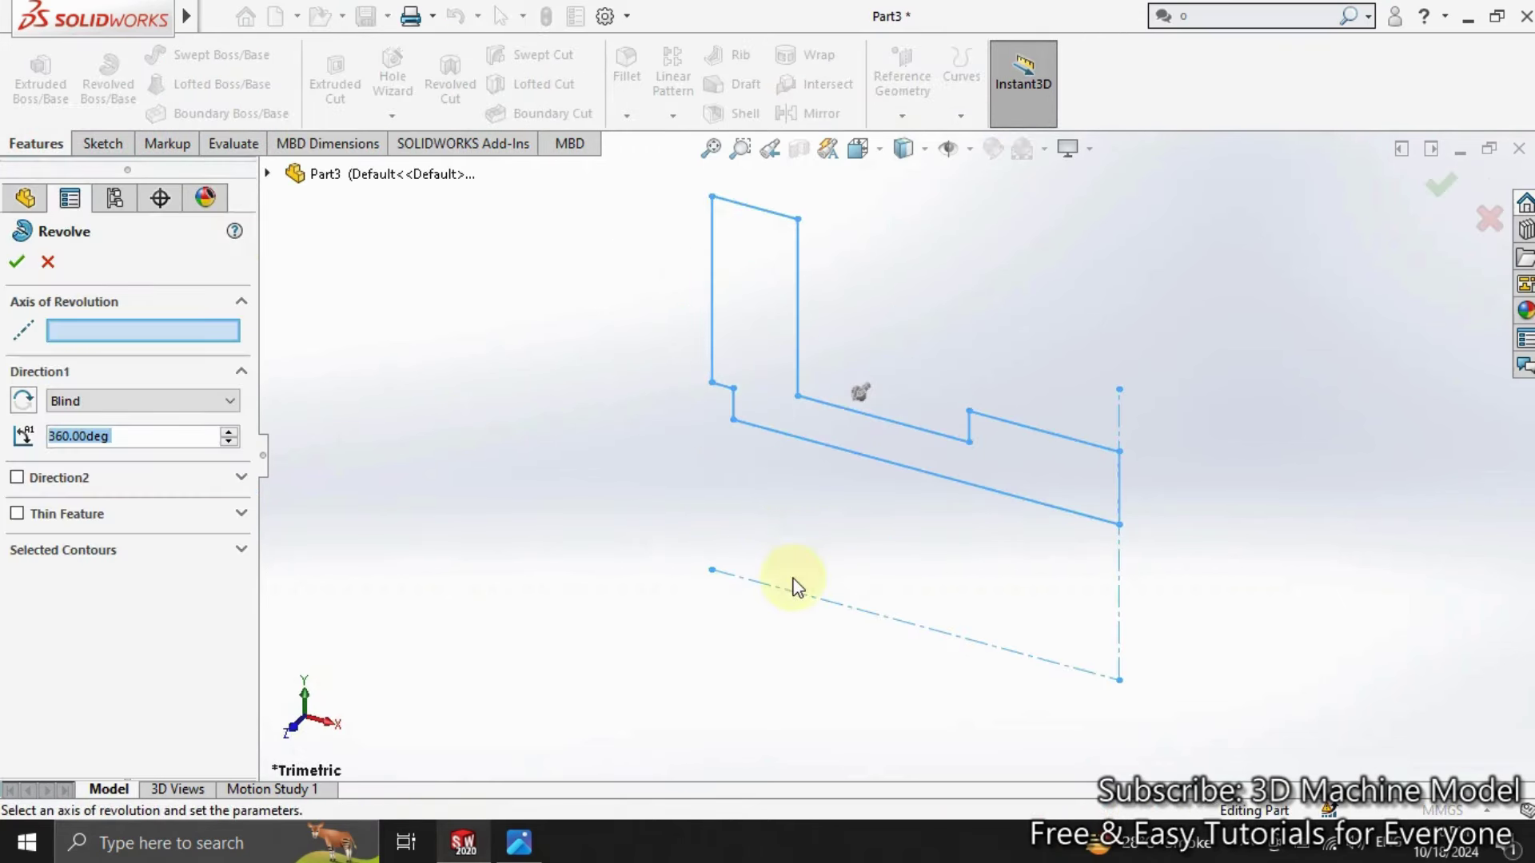
pyautogui.click(794, 593)
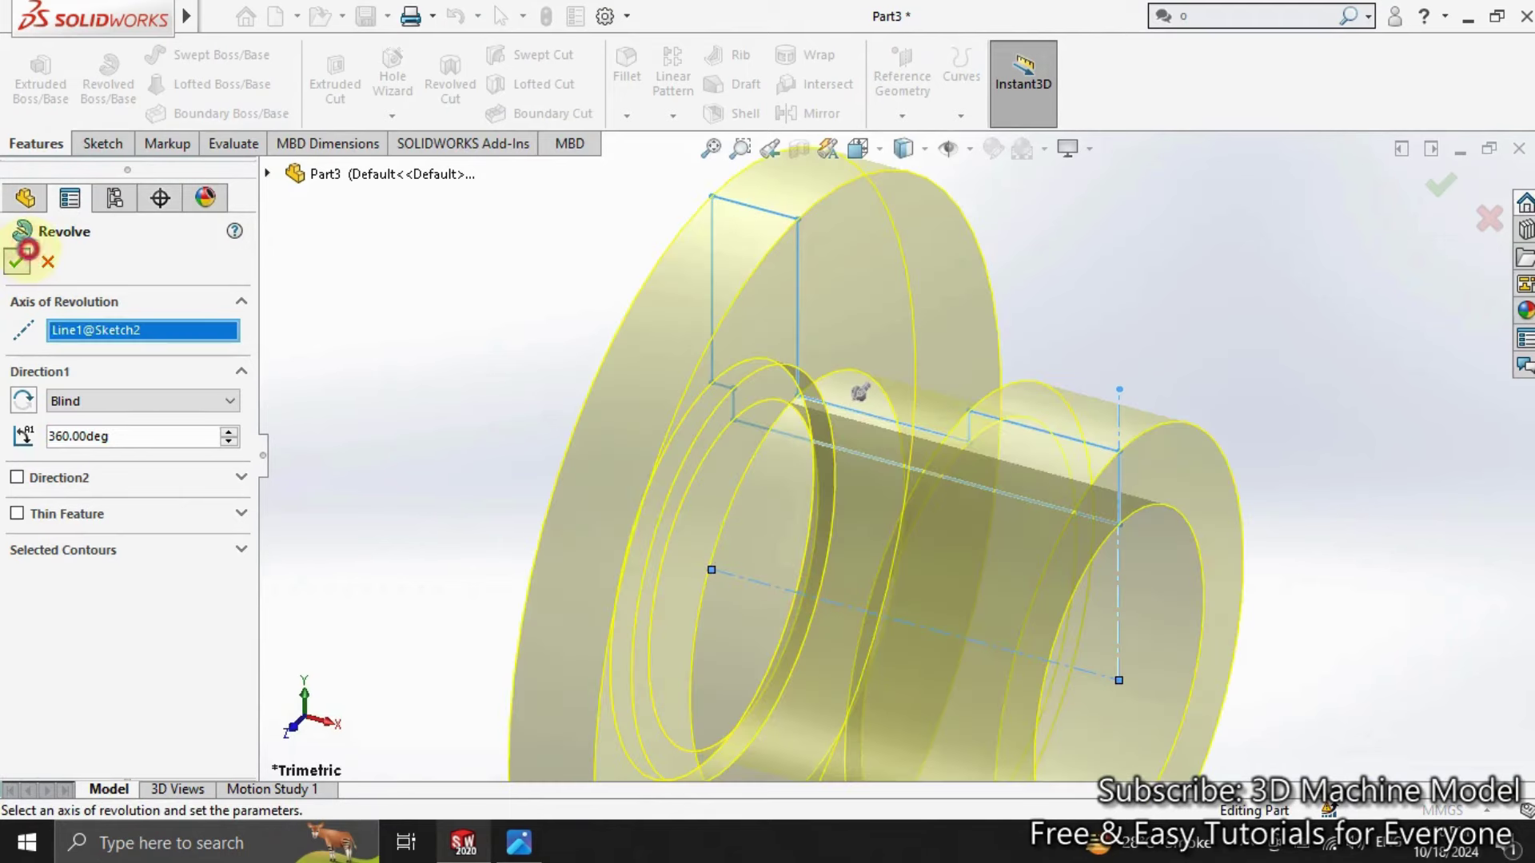
pyautogui.click(27, 253)
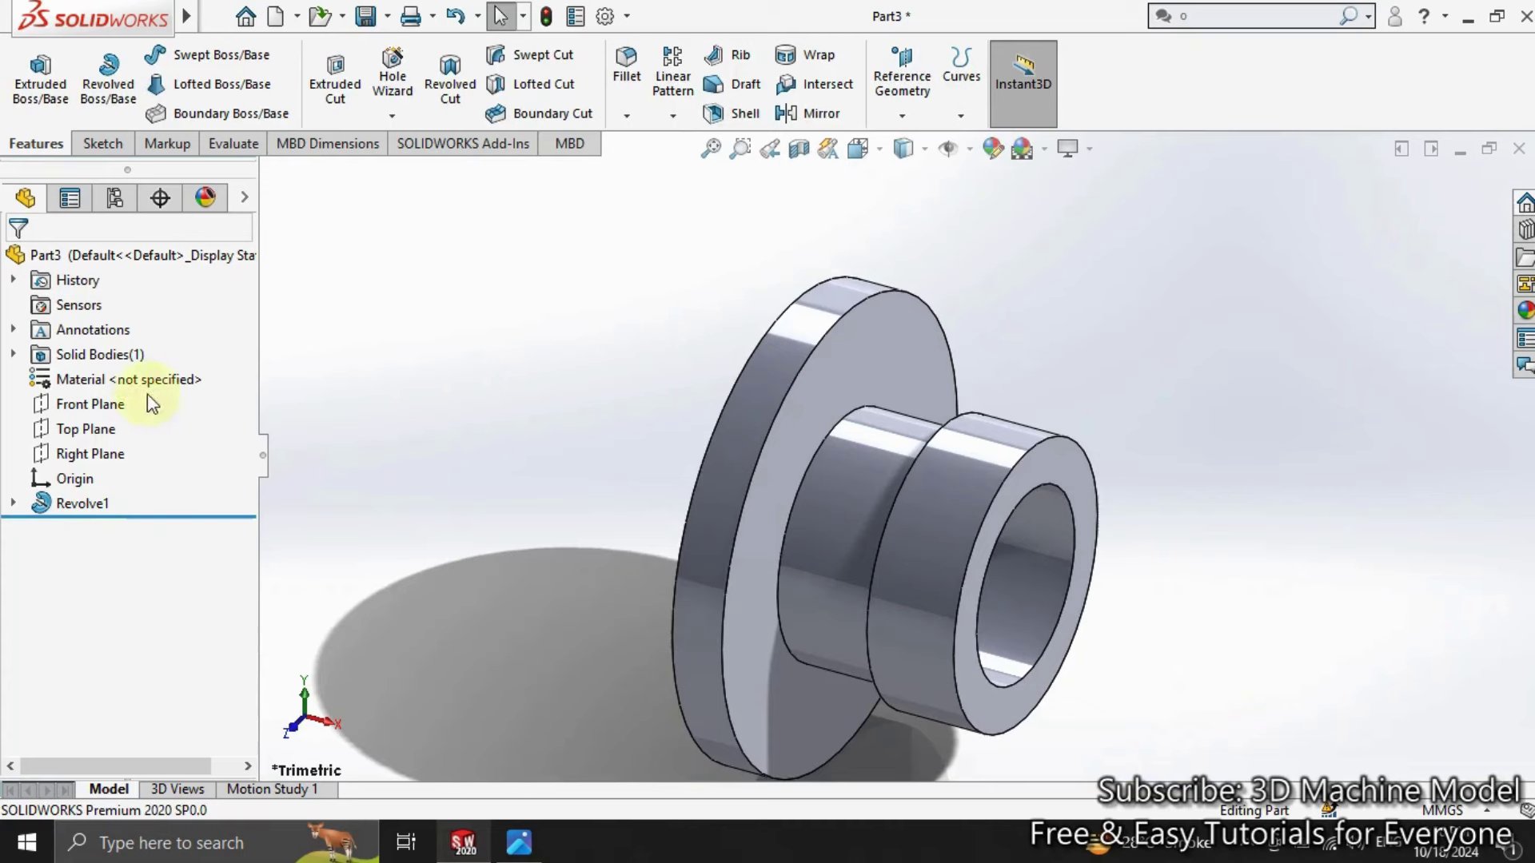
pyautogui.click(102, 406)
# Step: Start a sketch on the Front Plane with a horizontal axis centerline and a vertical centerline at the end face
pyautogui.click(156, 375)
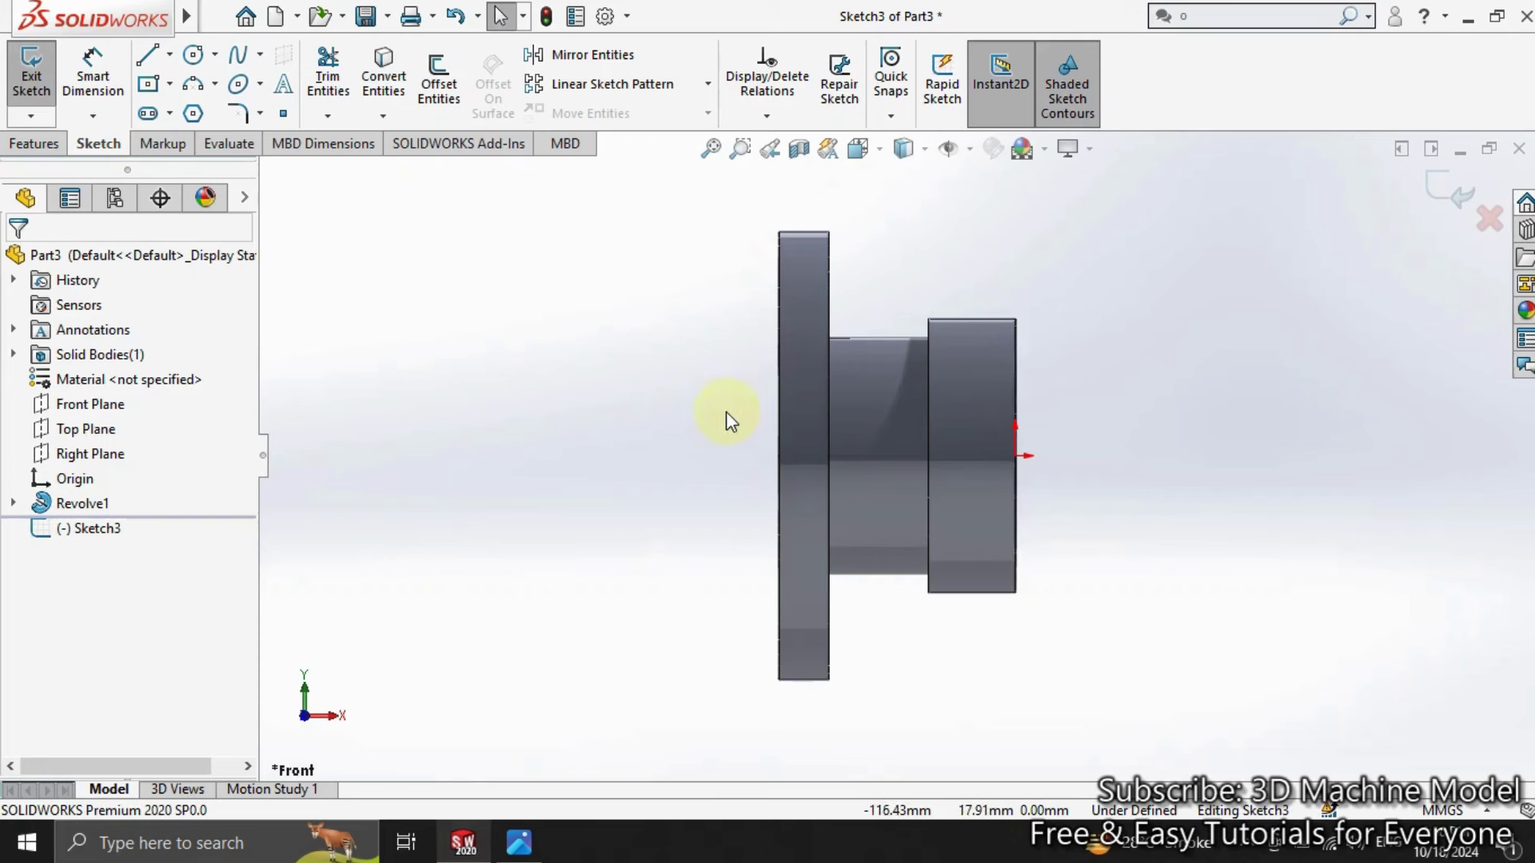
pyautogui.keyDown('ctrl'); pyautogui.moveTo(726, 410); pyautogui.dragTo(415, 431, button='middle'); pyautogui.keyUp('ctrl')
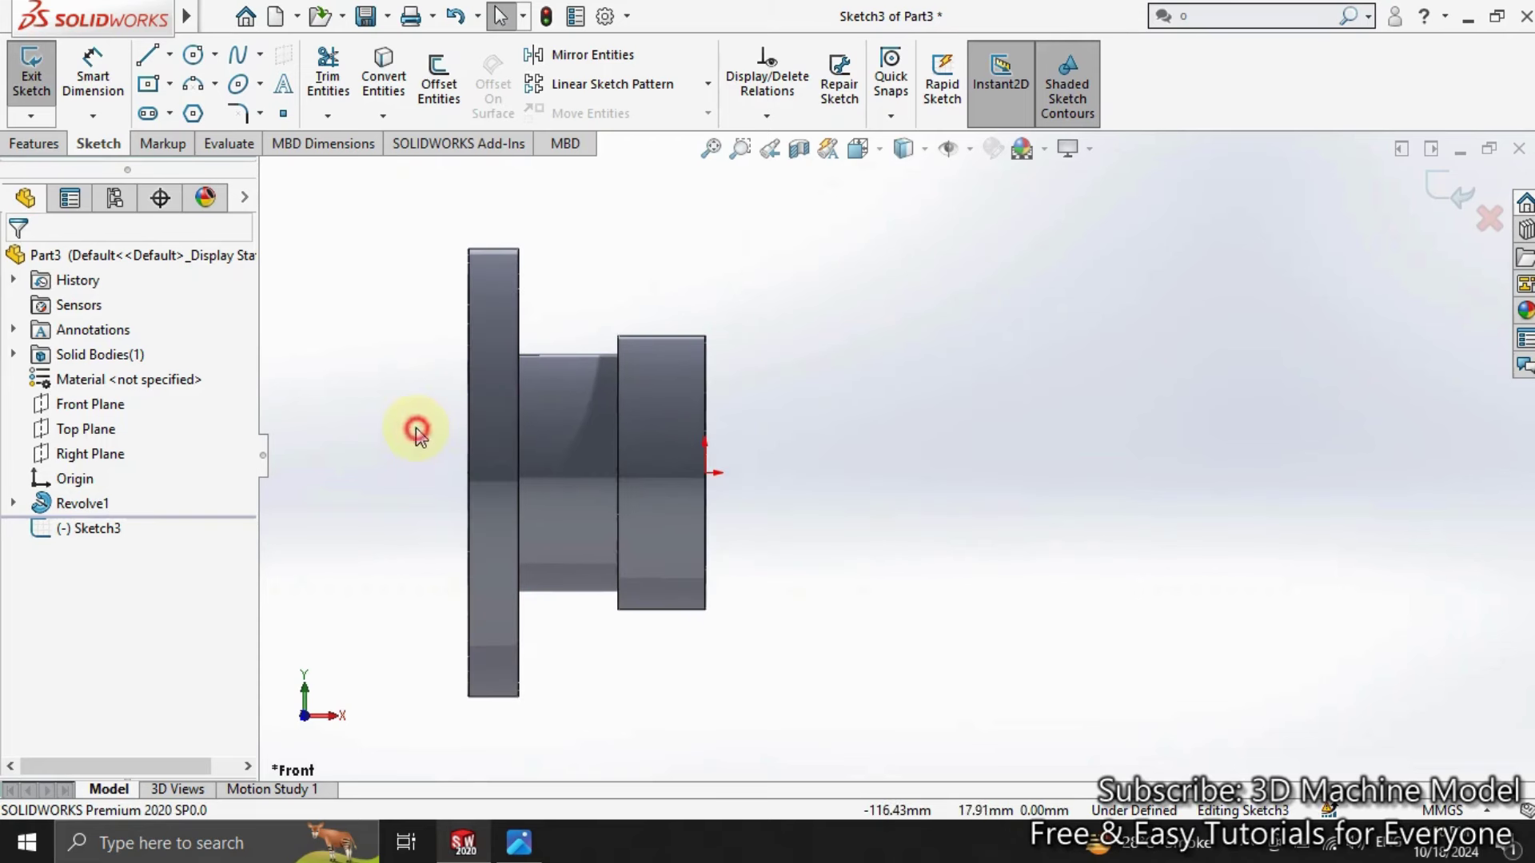
pyautogui.click(170, 54)
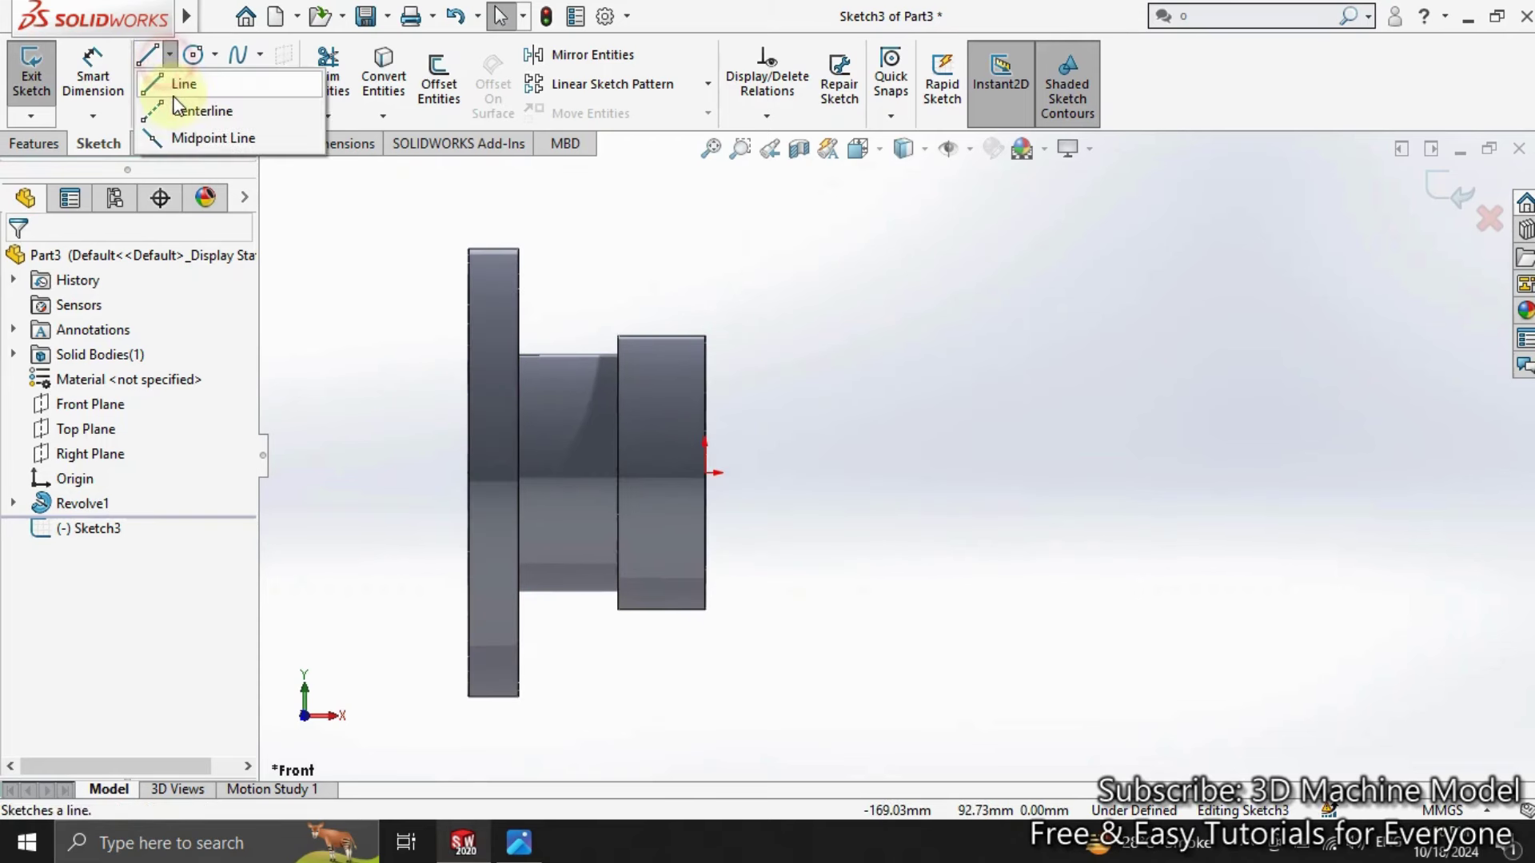
pyautogui.click(182, 109)
pyautogui.click(705, 473)
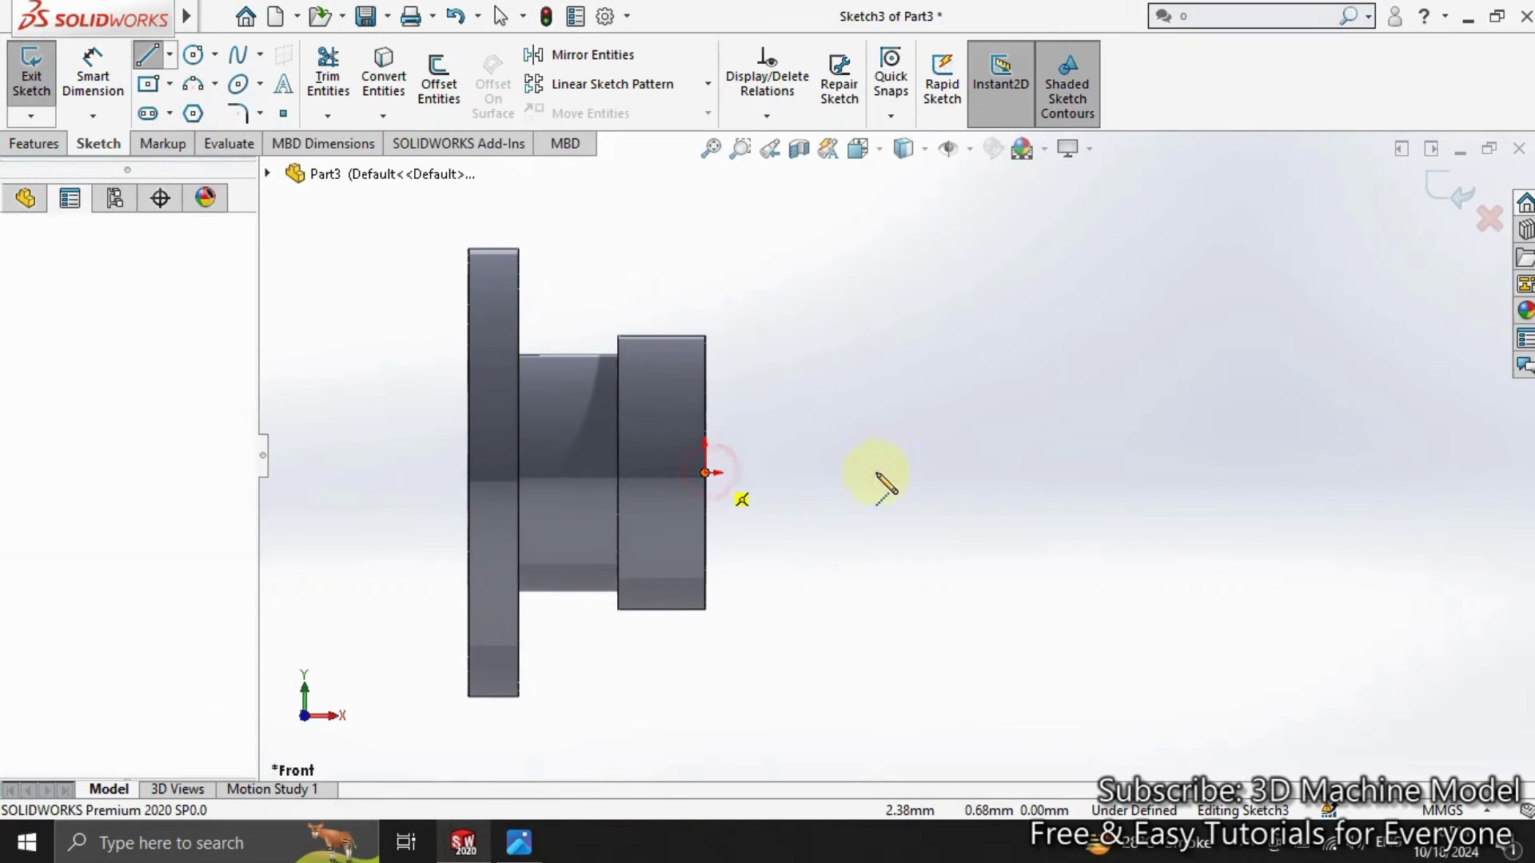
pyautogui.click(1253, 472)
pyautogui.press('Escape')
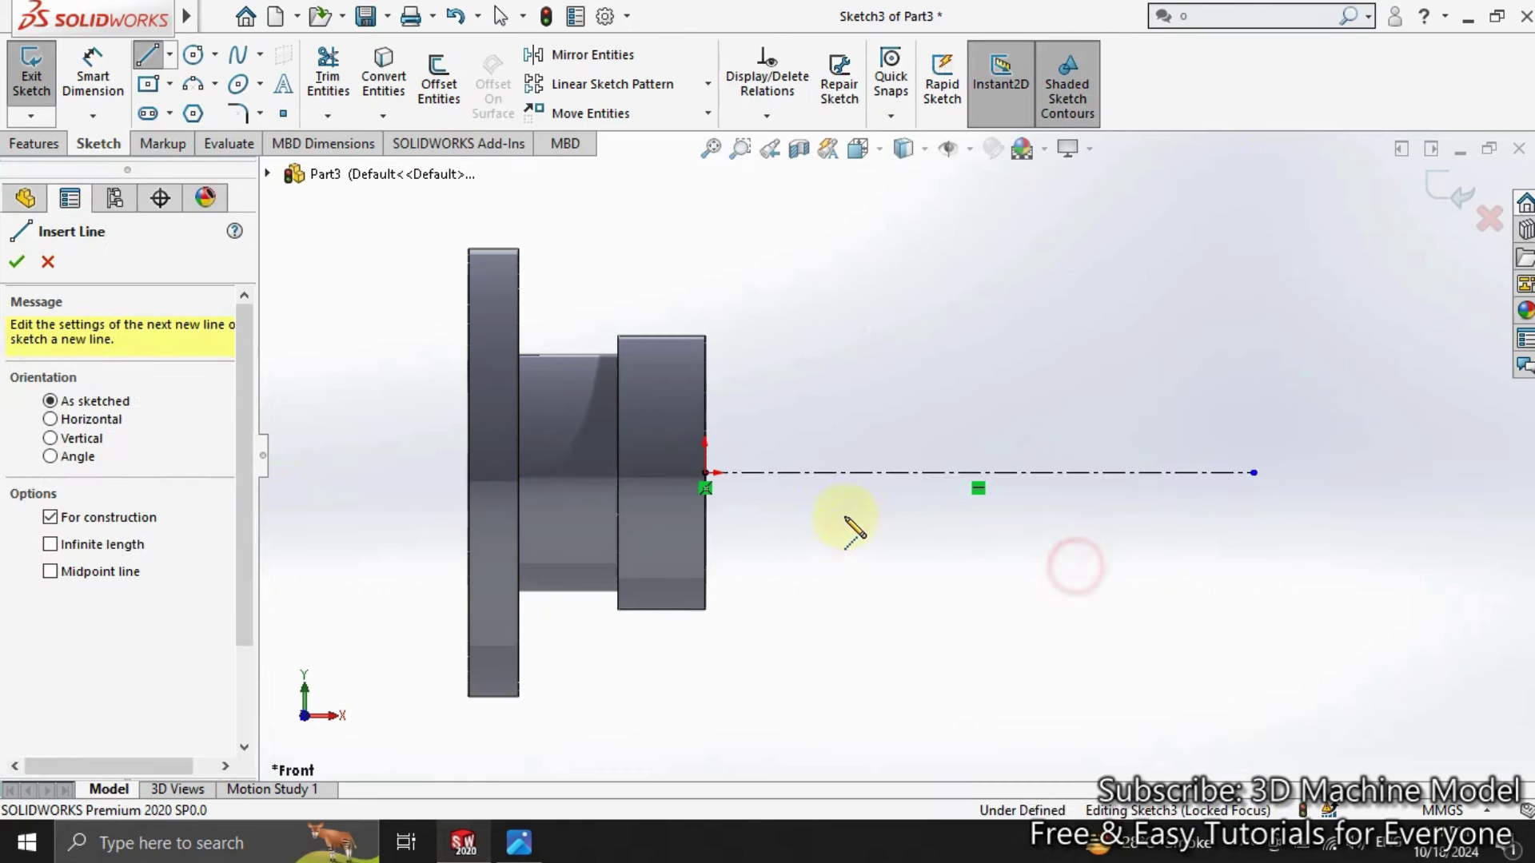
pyautogui.click(705, 473)
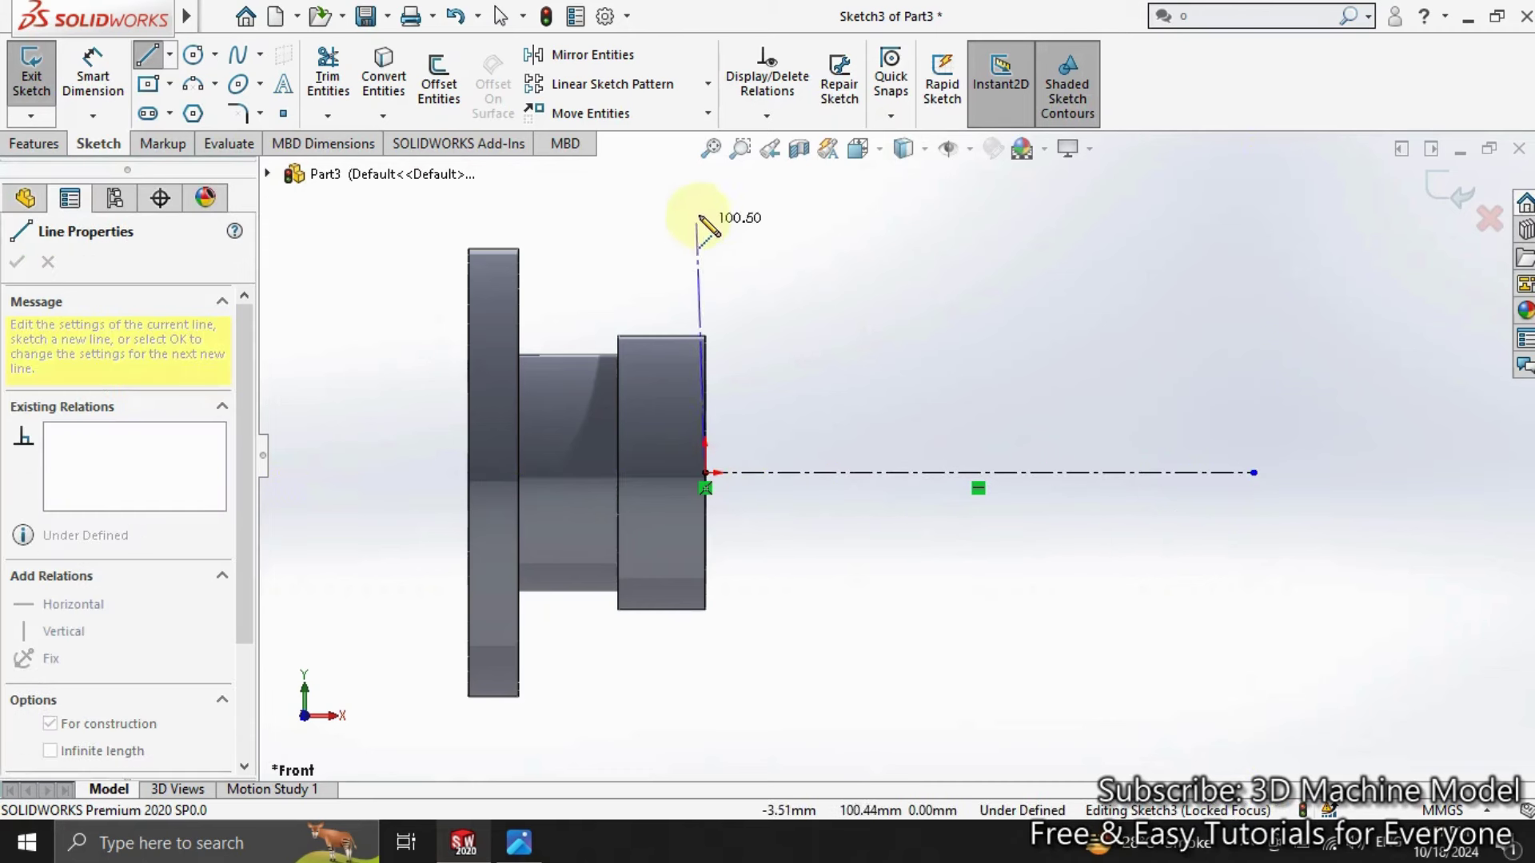
pyautogui.click(707, 196)
pyautogui.rightClick(790, 228)
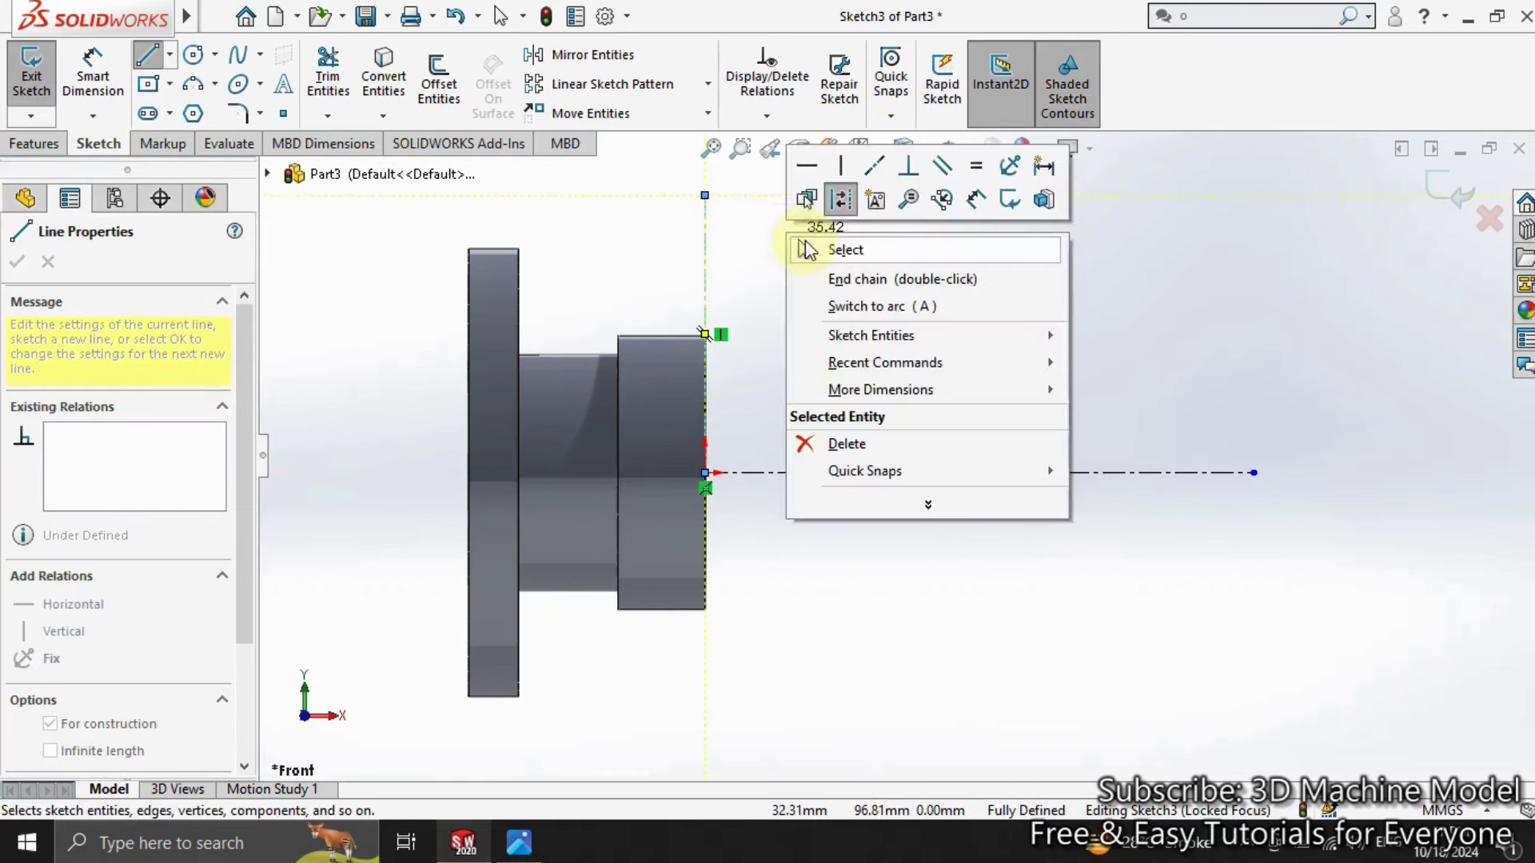
pyautogui.click(809, 247)
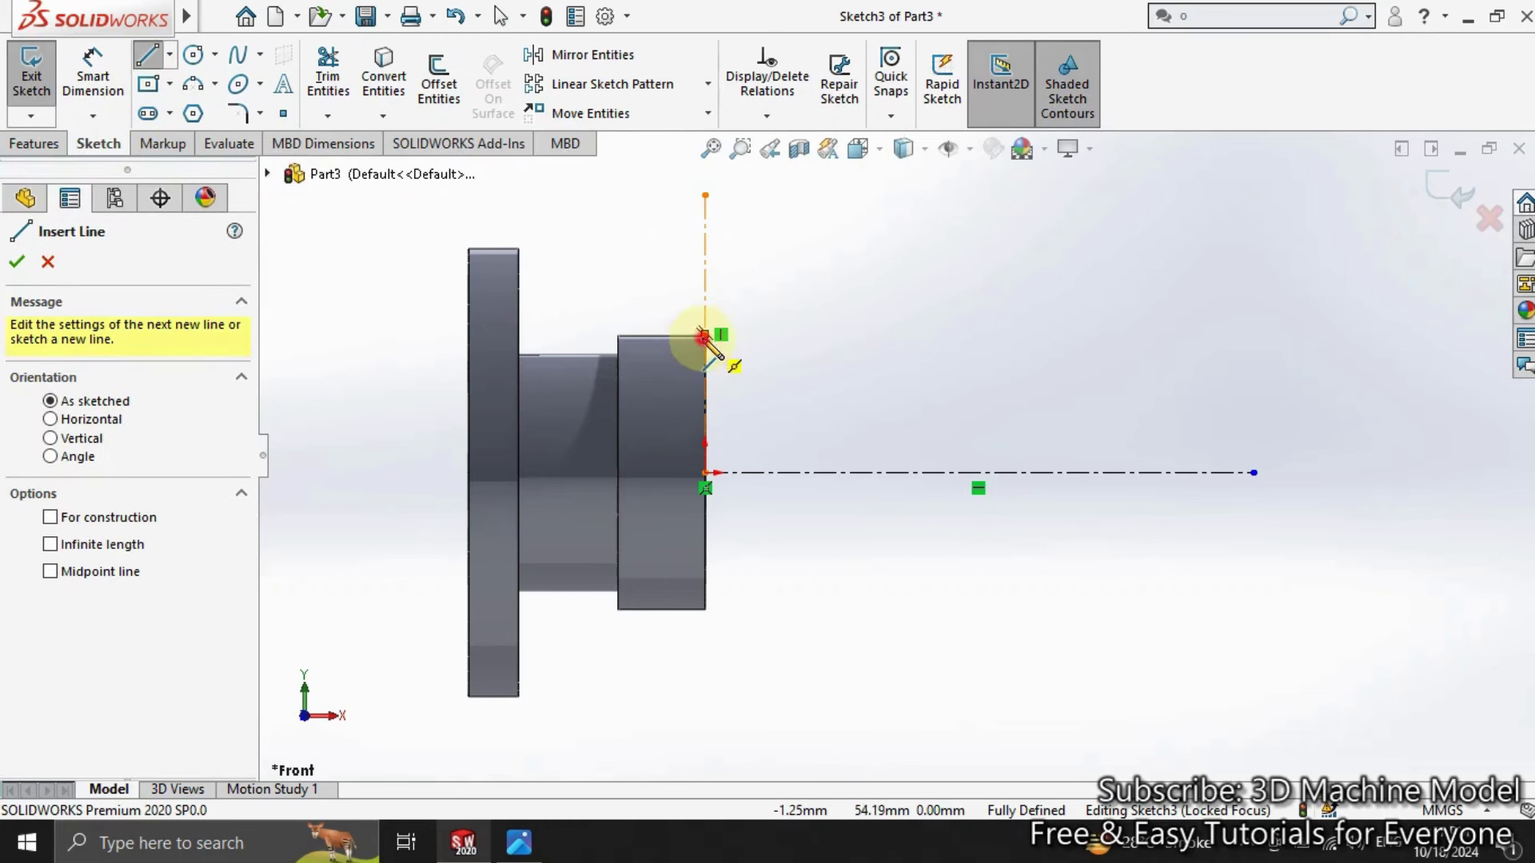
# Step: Sketch the stepped line profile from the part's top edge out and down to the axis
pyautogui.click(702, 334)
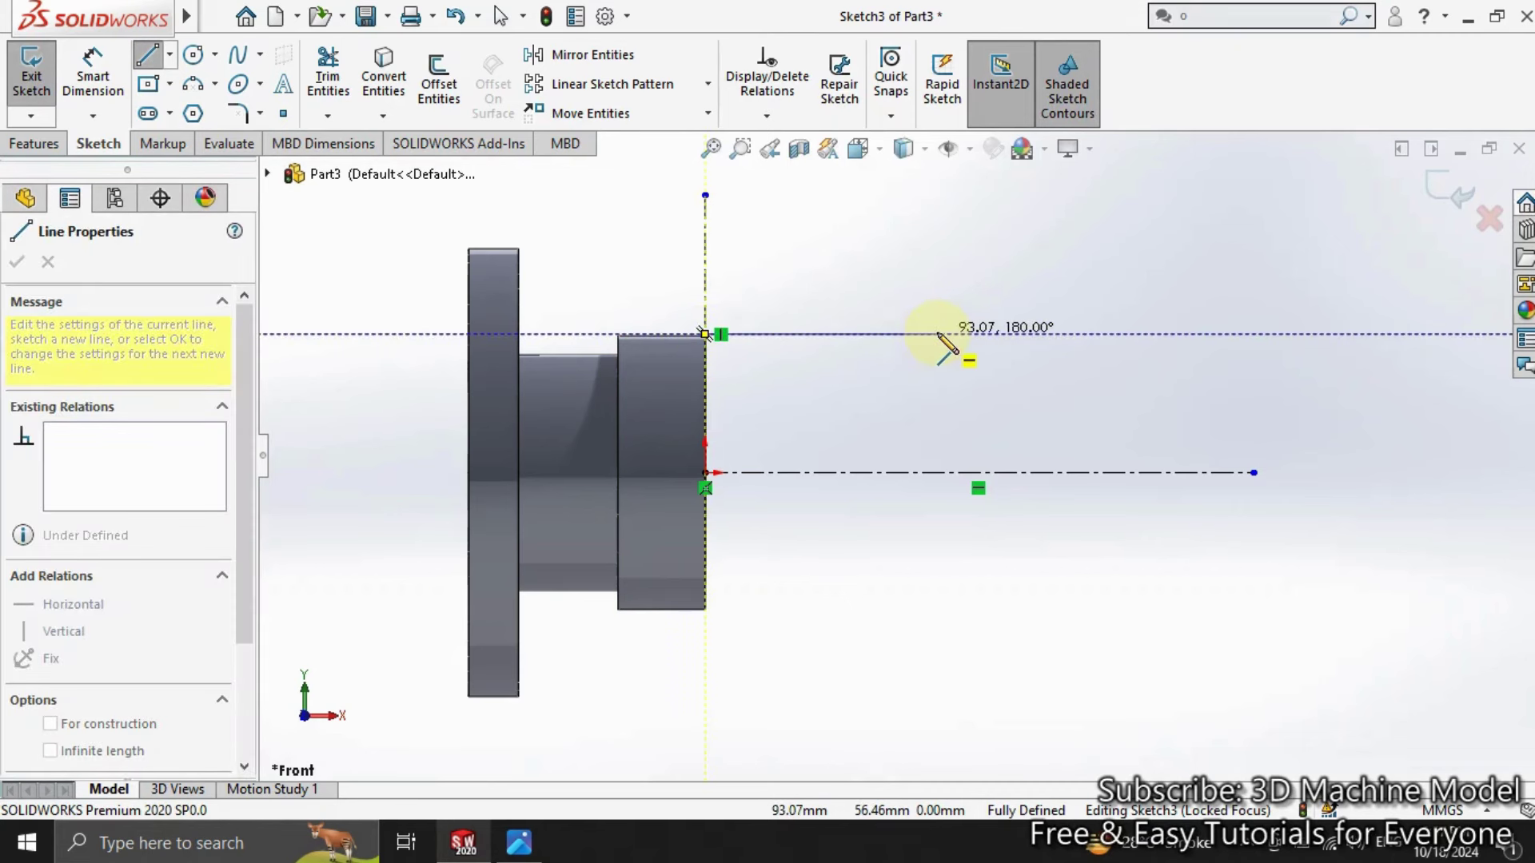
pyautogui.click(859, 334)
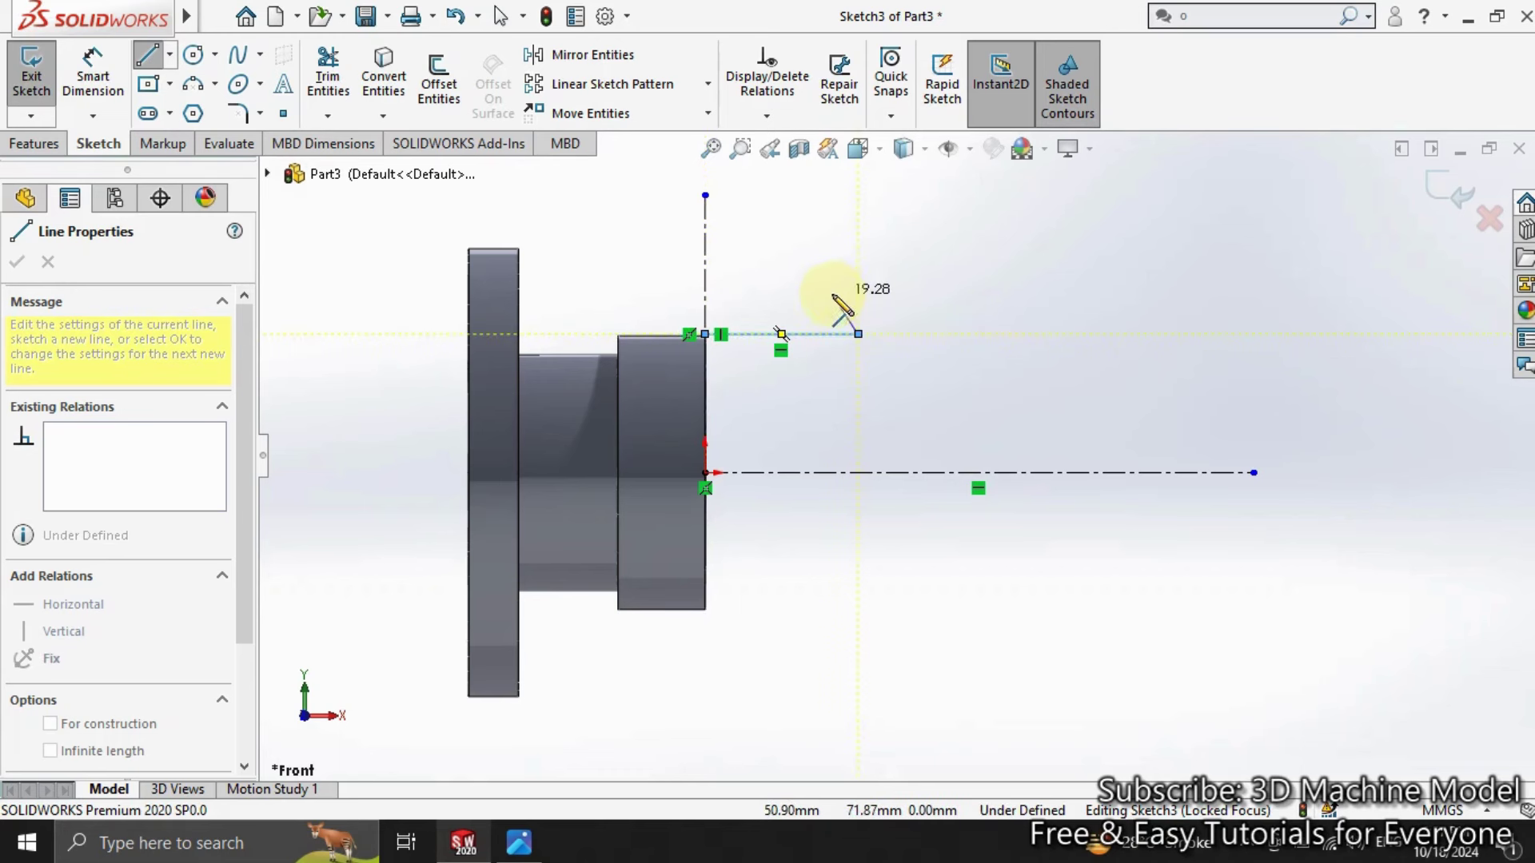
pyautogui.click(858, 361)
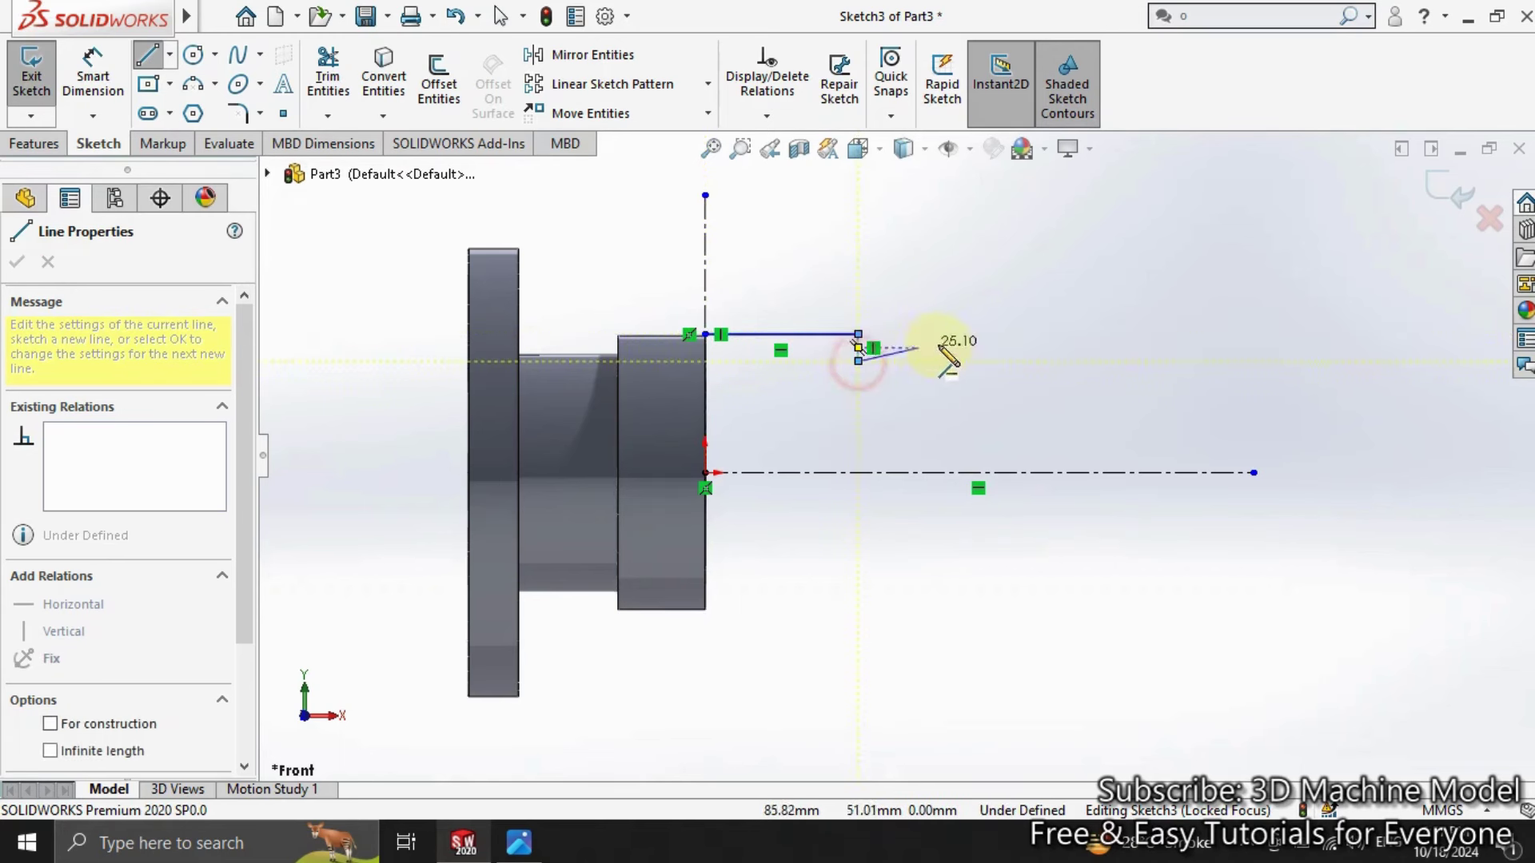
pyautogui.click(1045, 361)
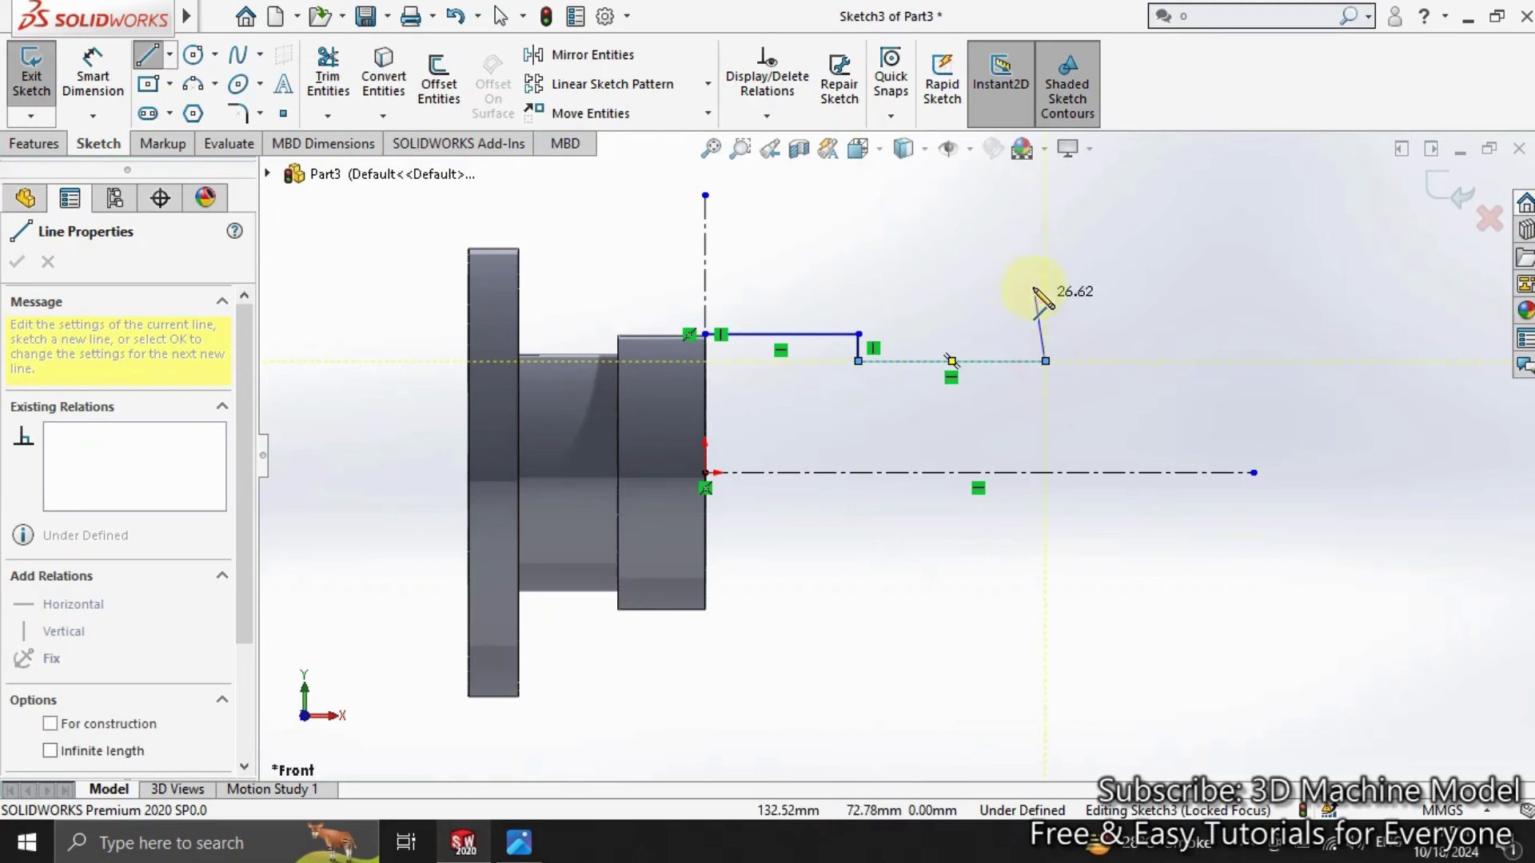
pyautogui.click(1045, 210)
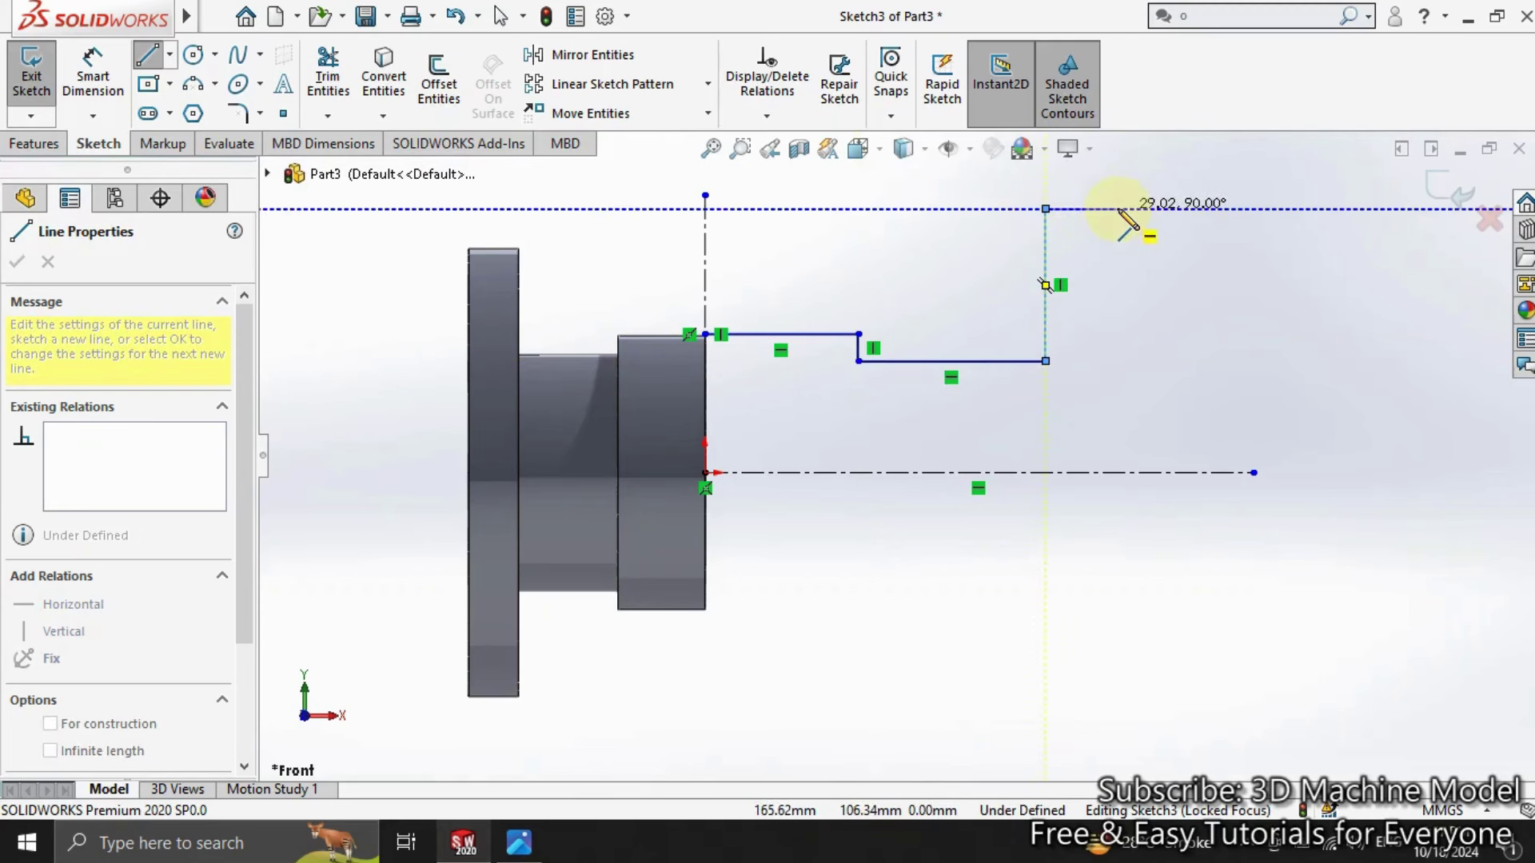
pyautogui.click(1120, 209)
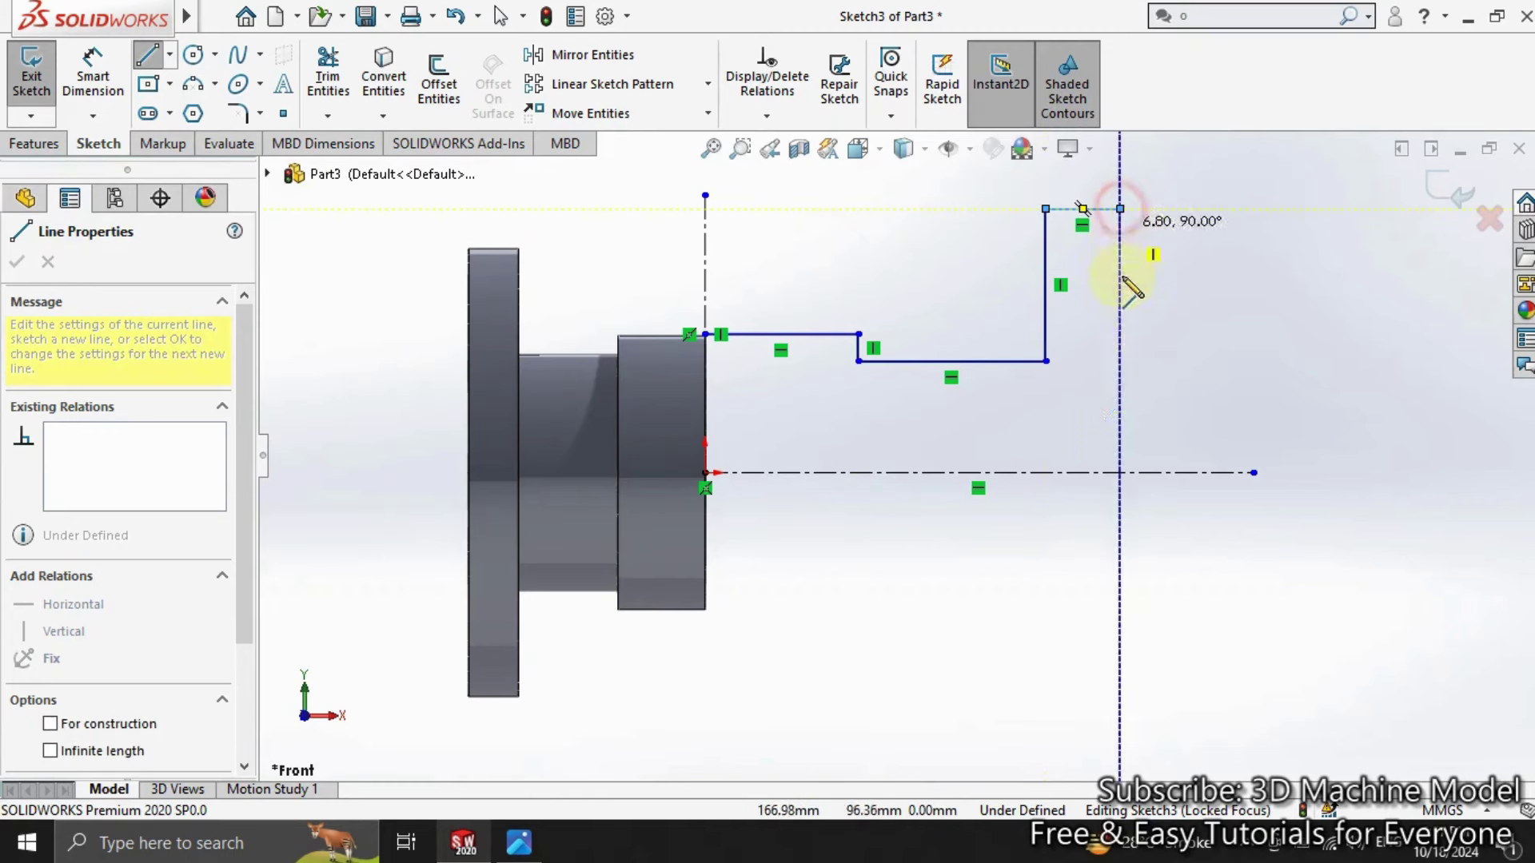
pyautogui.click(1120, 472)
pyautogui.rightClick(1029, 534)
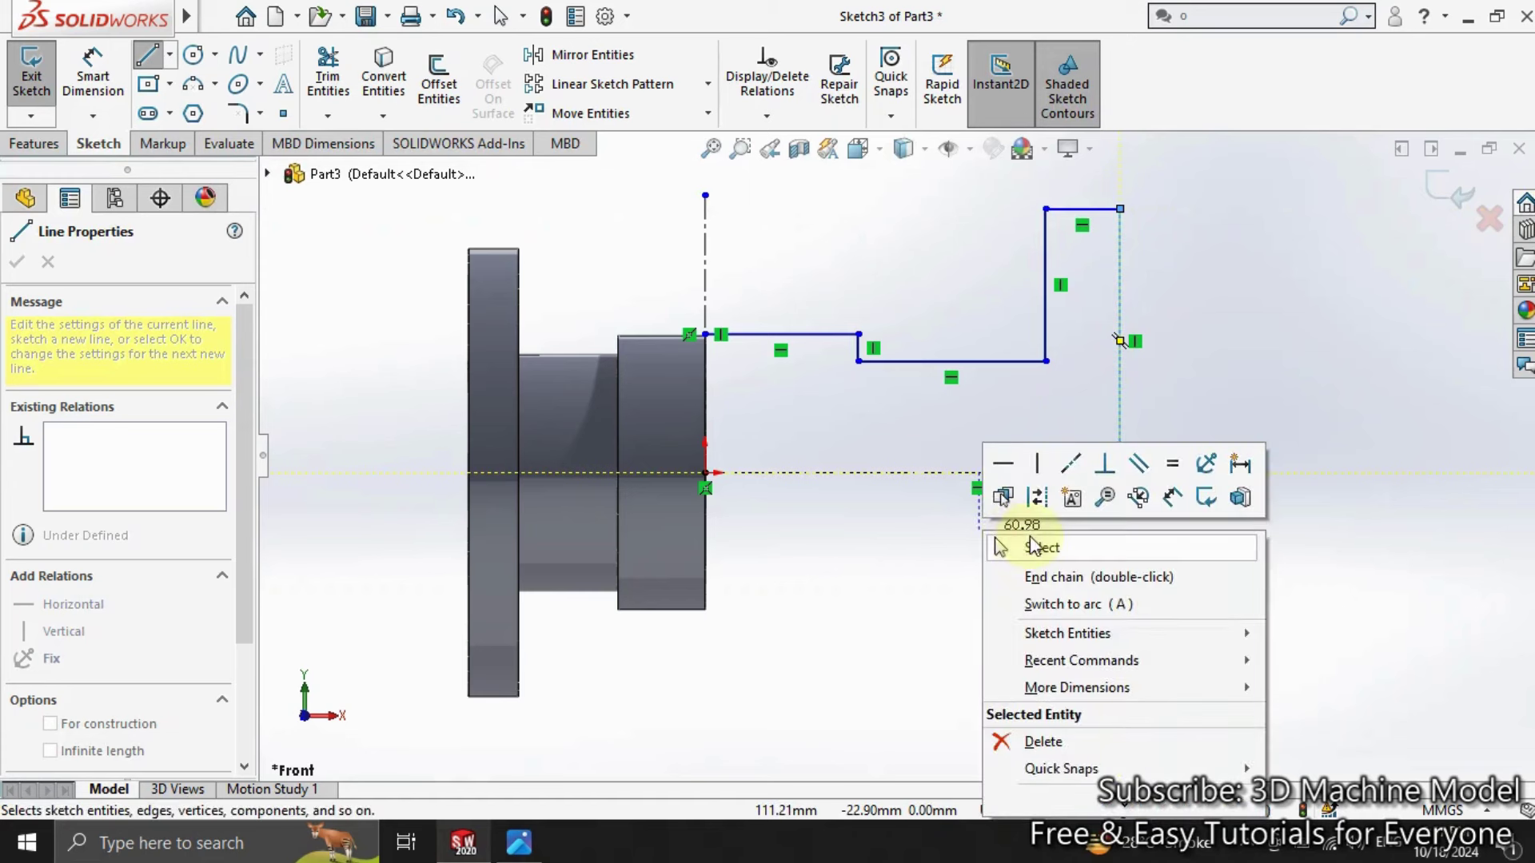
pyautogui.click(1032, 542)
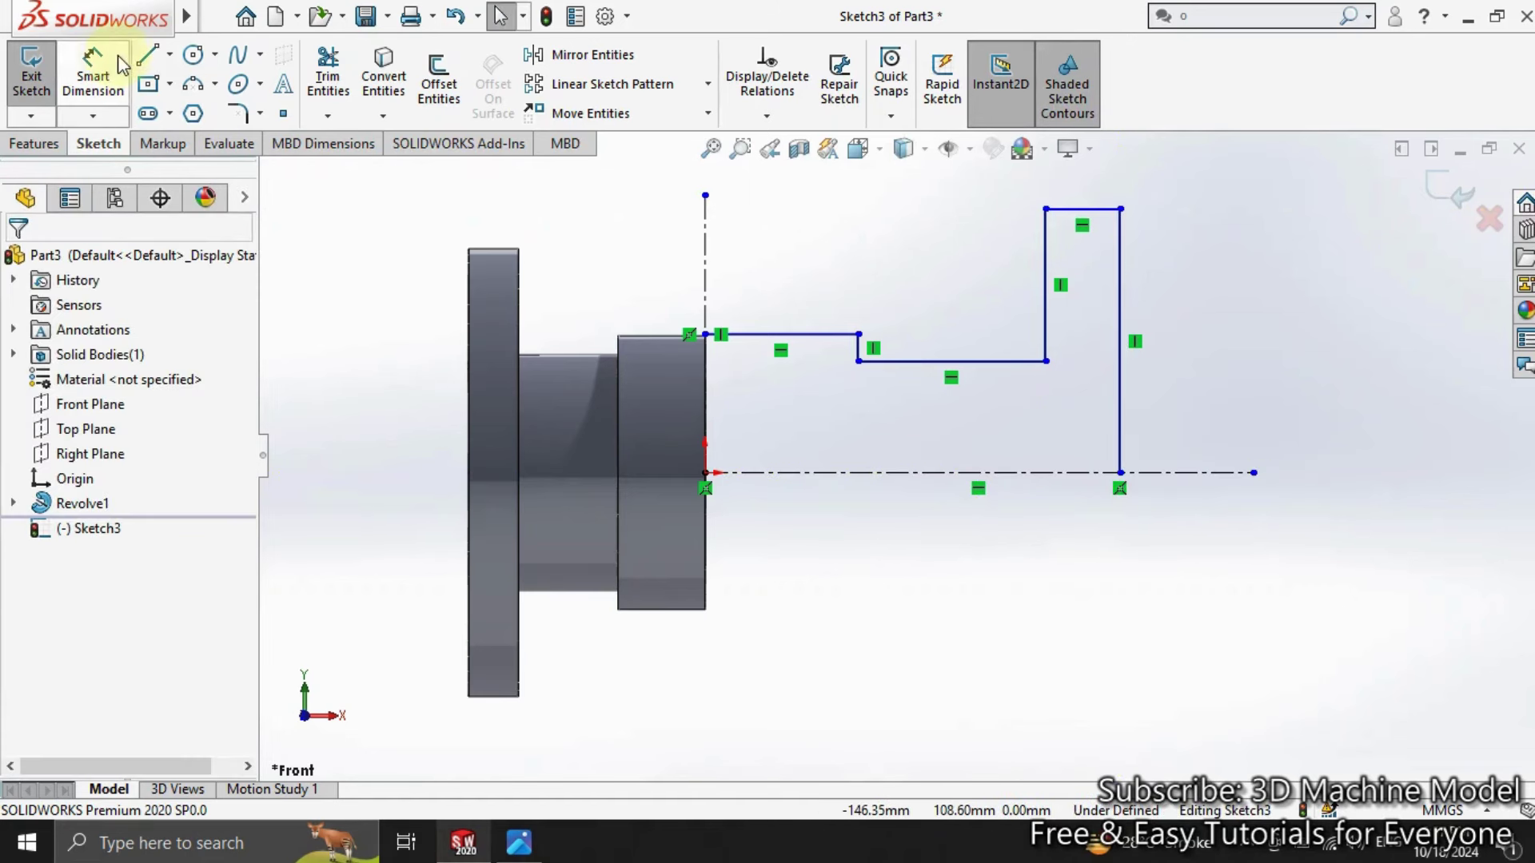
# Step: Dimension the first horizontal line at 35 mm and the right-edge-to-step distance at 80 mm
pyautogui.click(92, 70)
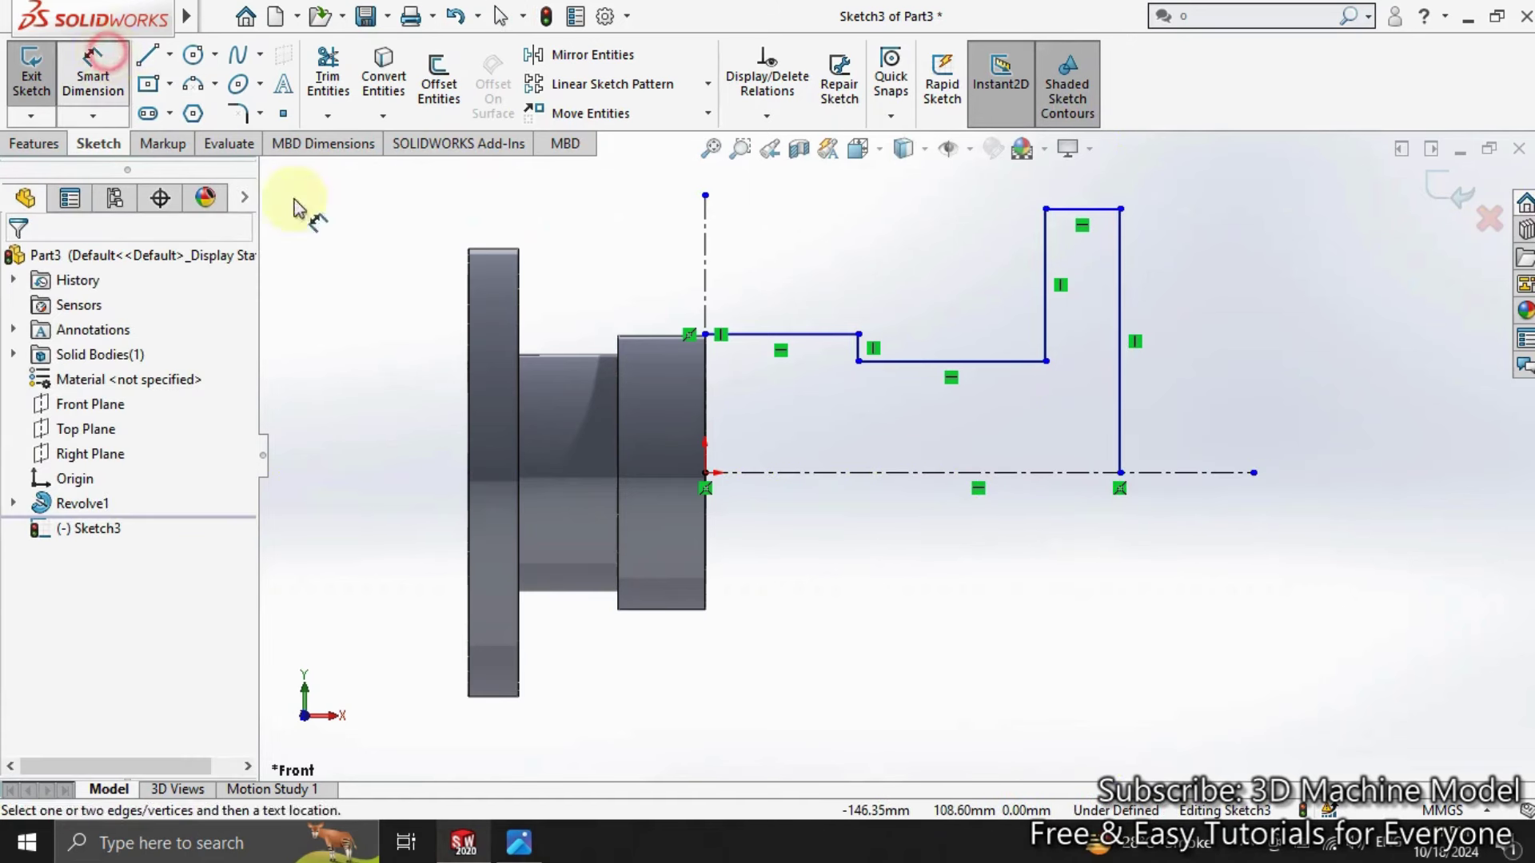
pyautogui.click(797, 347)
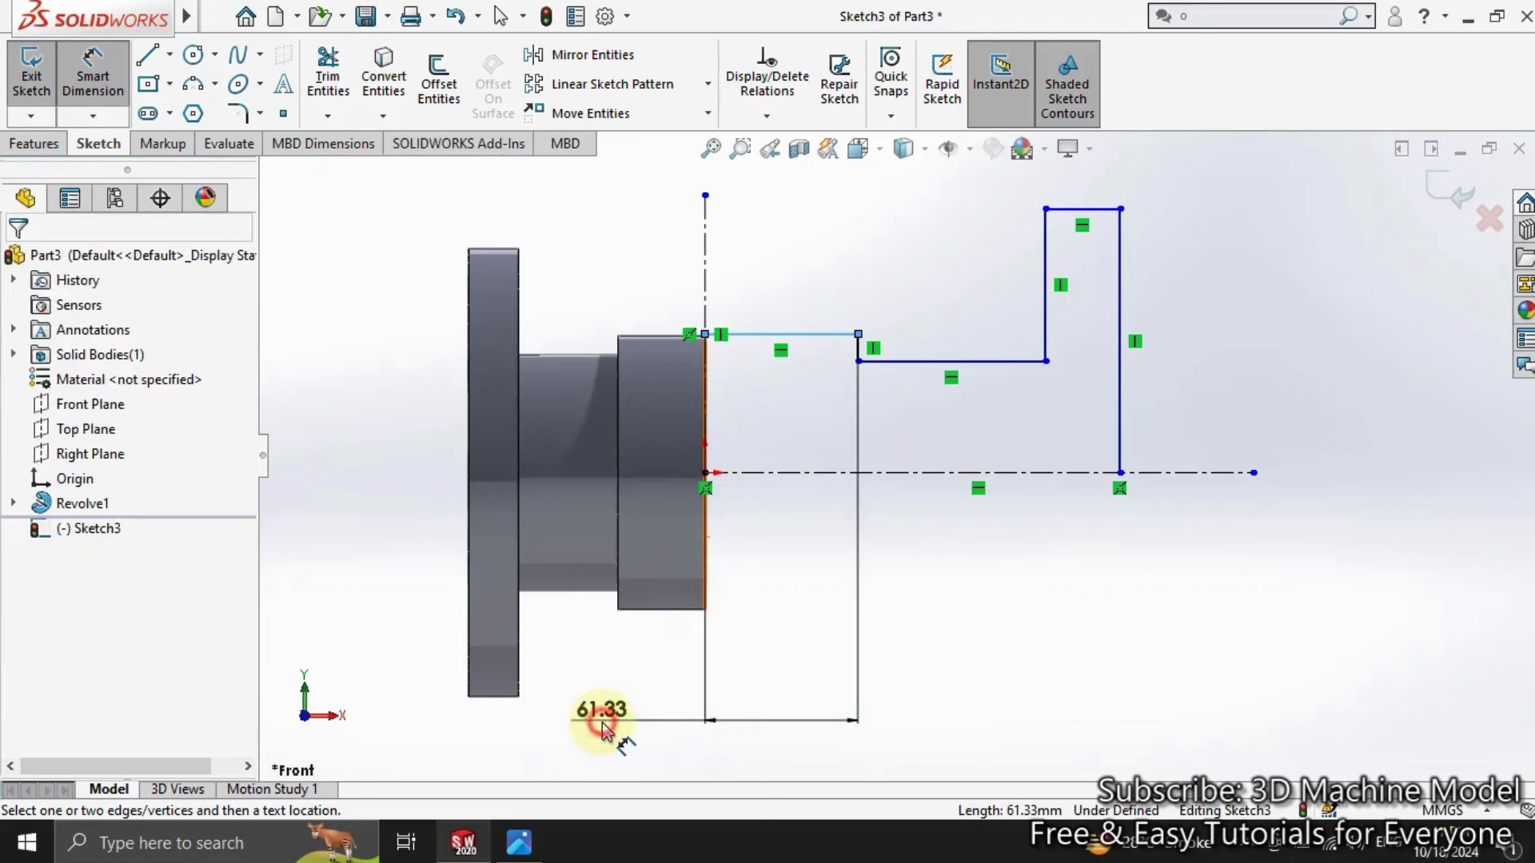
pyautogui.click(602, 722)
pyautogui.press('Escape')
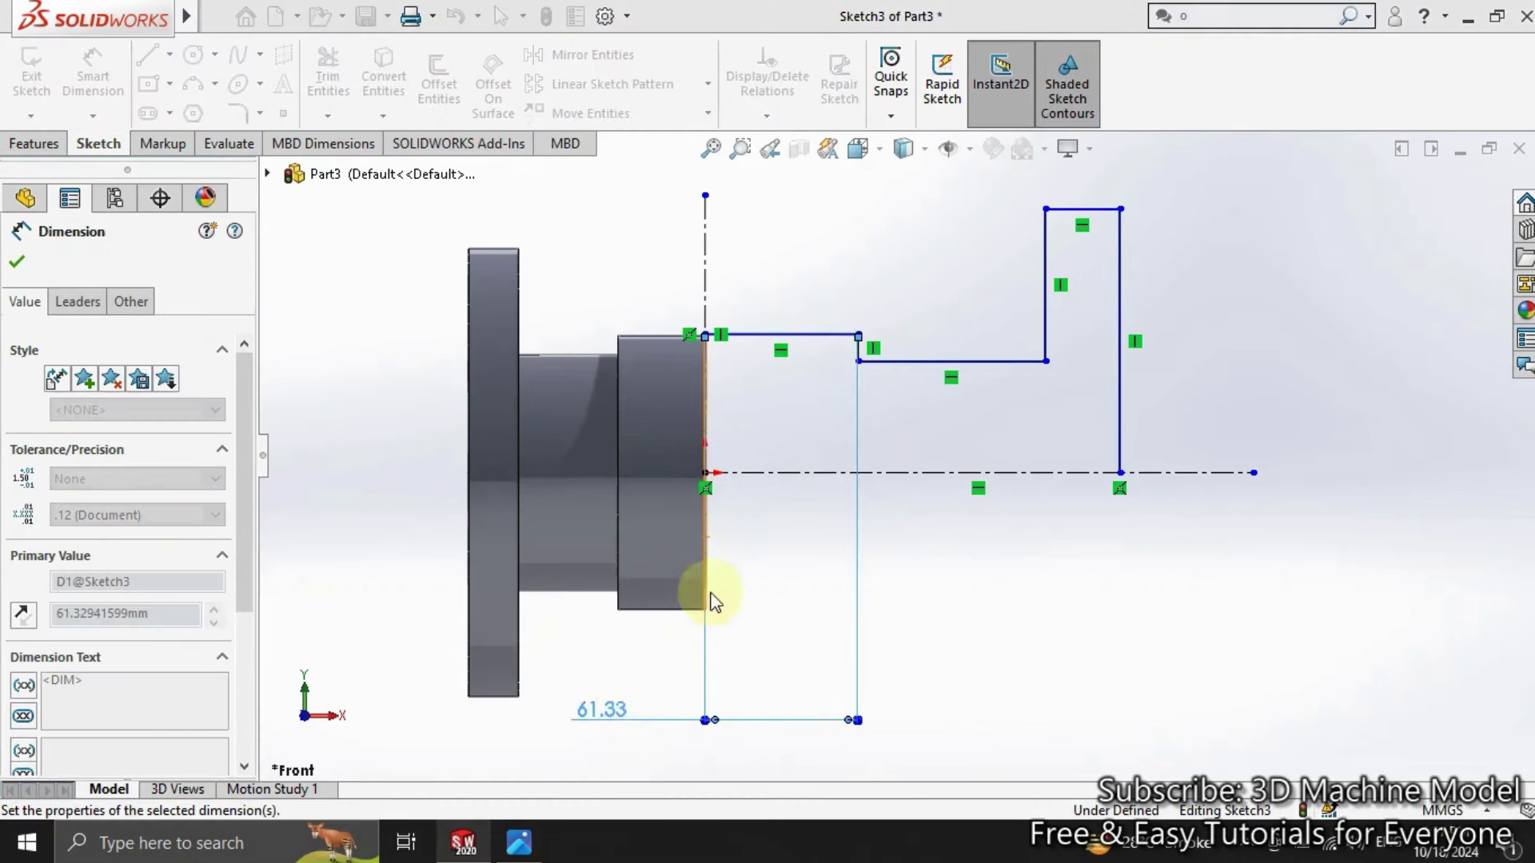
pyautogui.write('35')
pyautogui.press('Return')
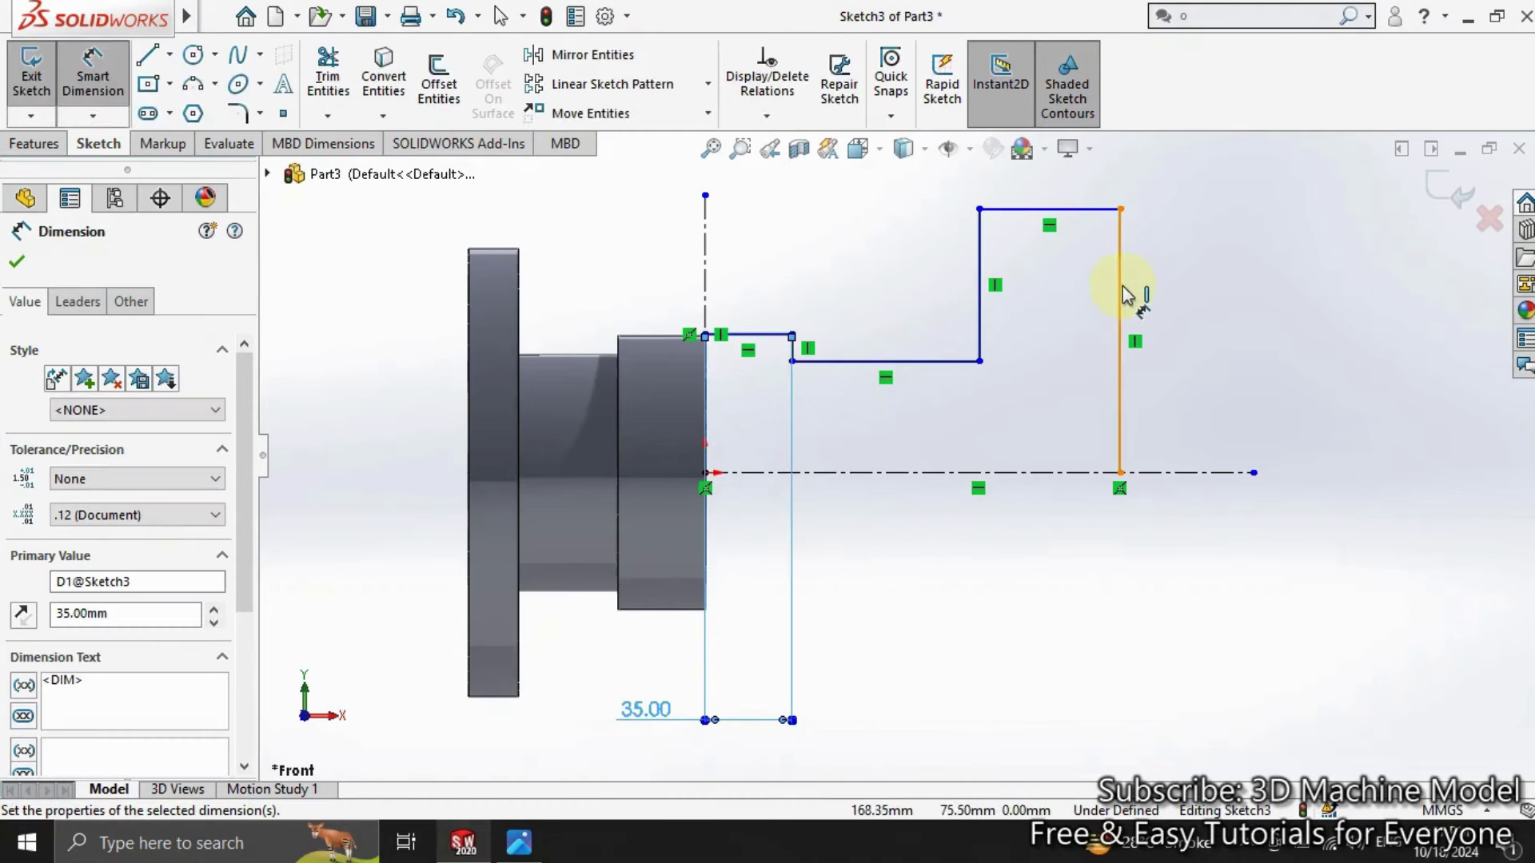
pyautogui.click(1122, 295)
pyautogui.click(793, 352)
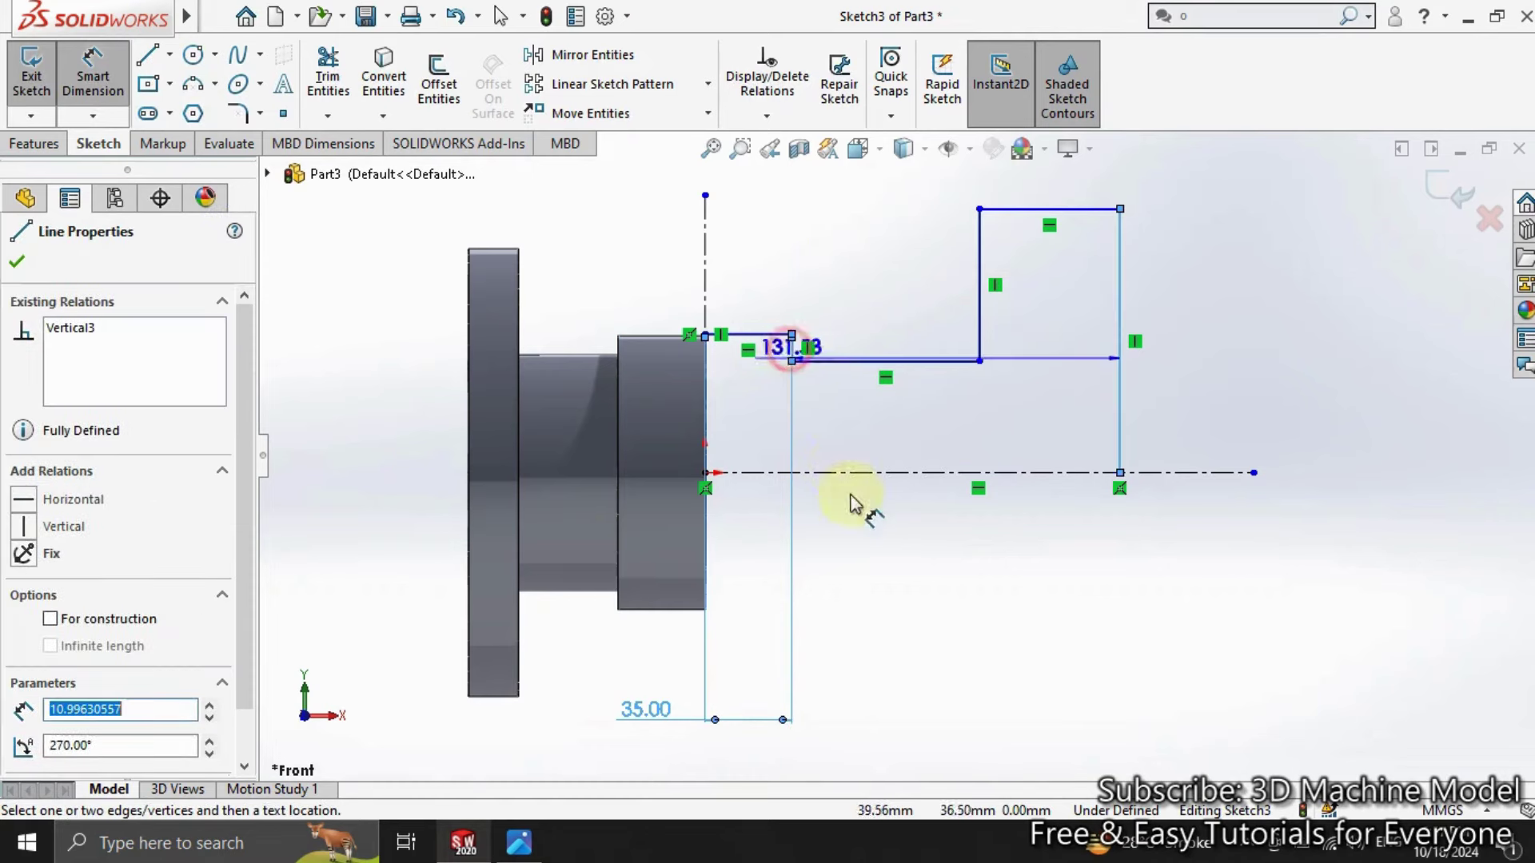
pyautogui.click(854, 715)
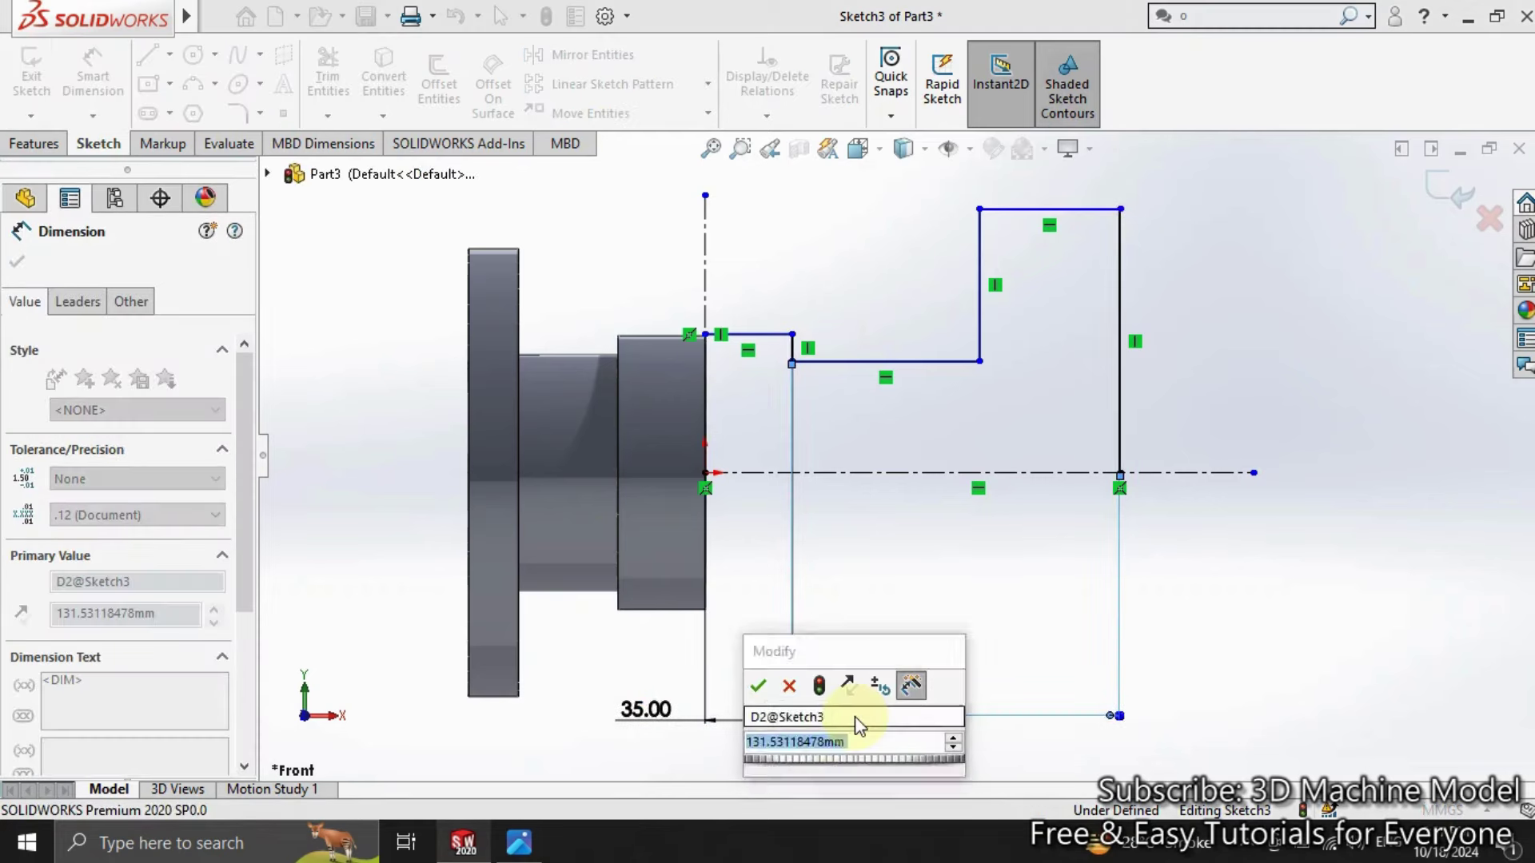
pyautogui.write('80')
pyautogui.press('Return')
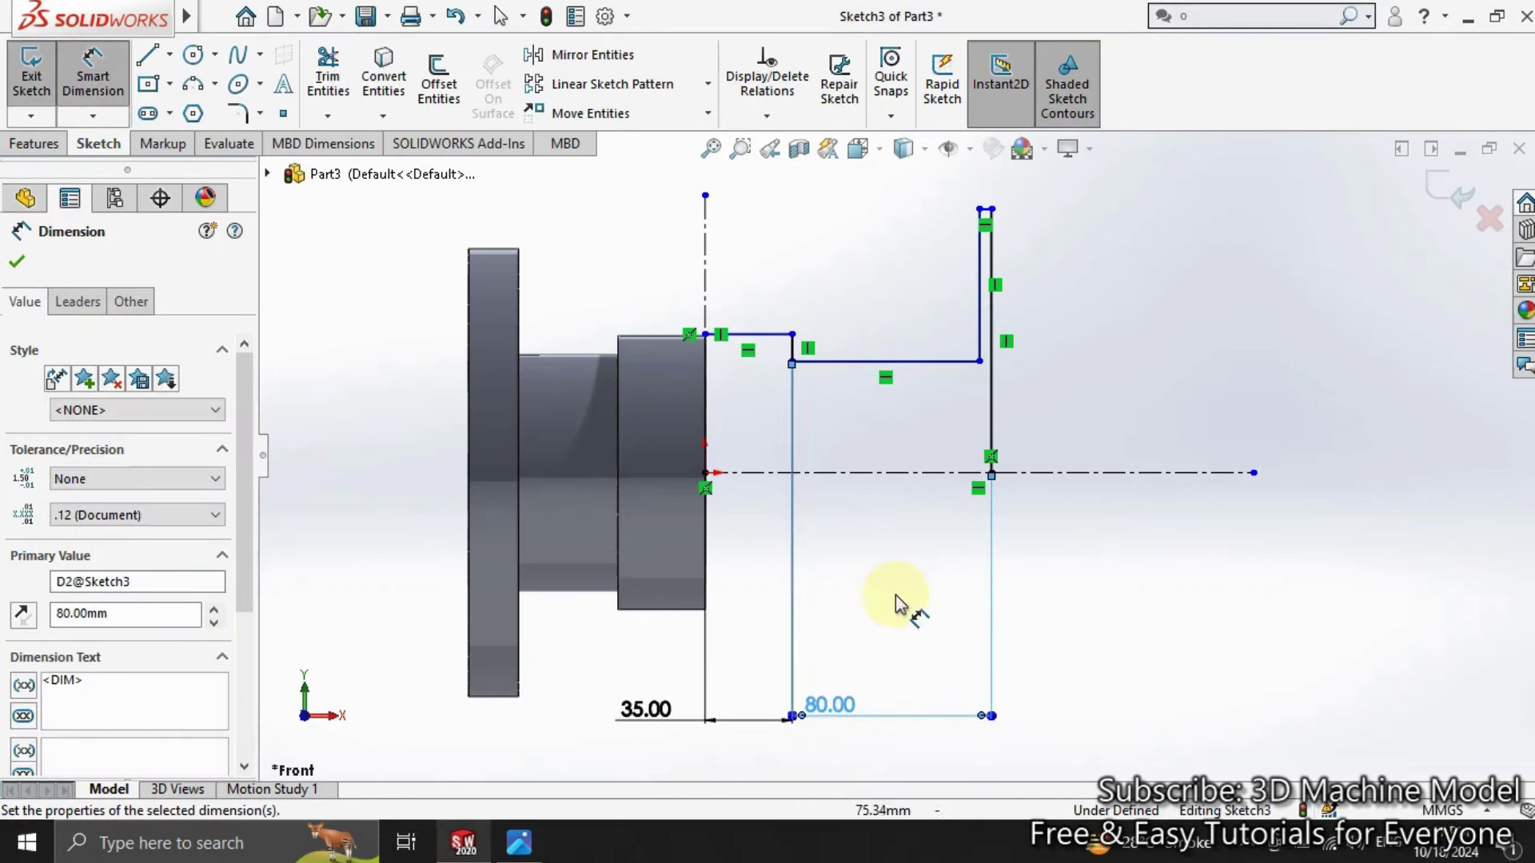
pyautogui.click(896, 596)
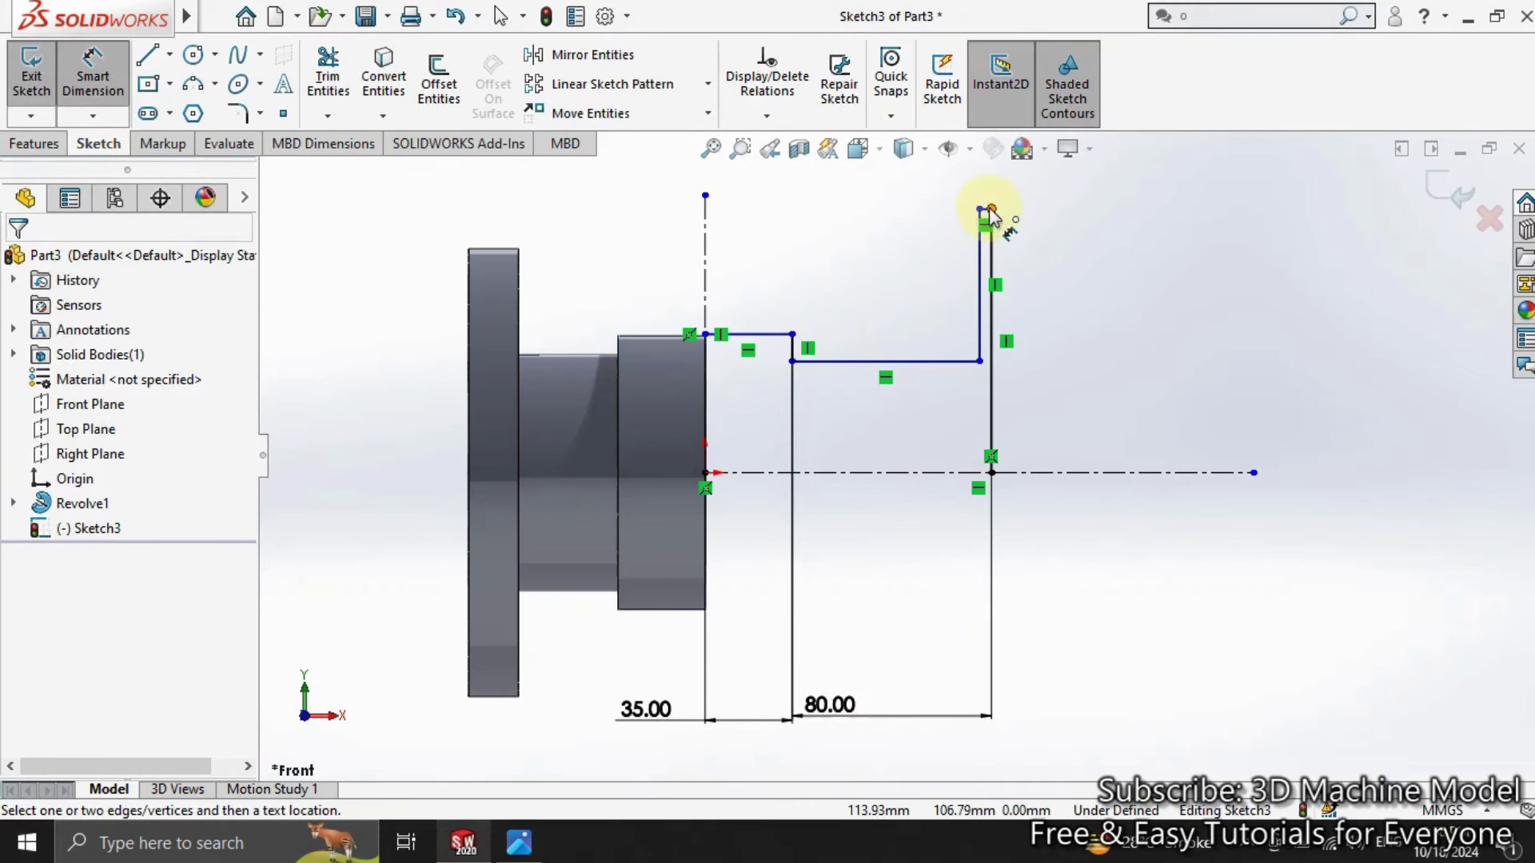
# Step: Set the short top line's length to 20 mm
pyautogui.scroll(-2, 989, 214)
pyautogui.scroll(-2, 984, 223)
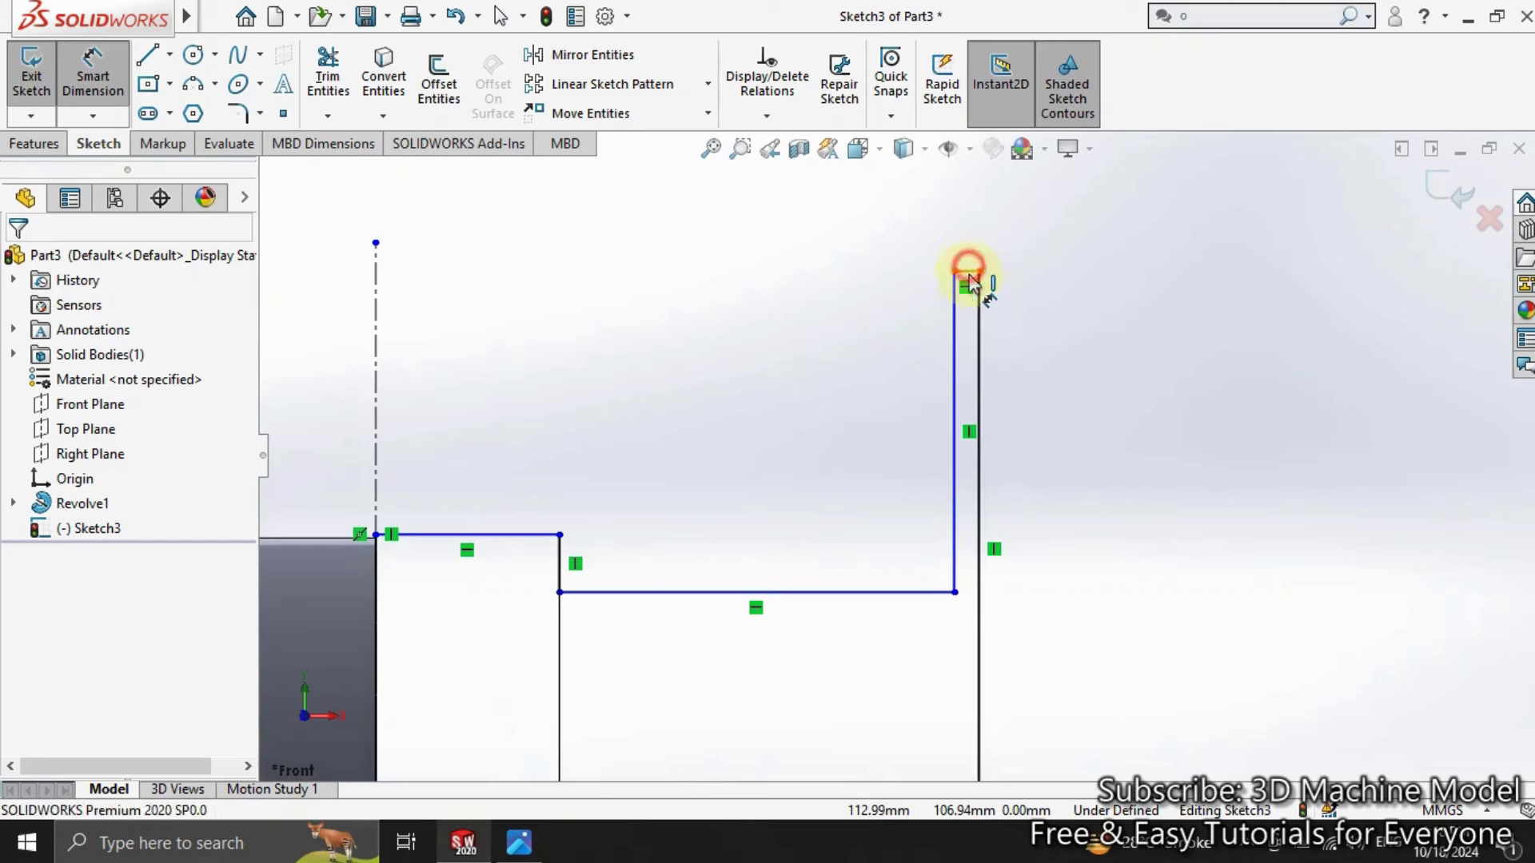
pyautogui.click(970, 274)
pyautogui.scroll(4, 962, 394)
pyautogui.scroll(3, 972, 480)
pyautogui.scroll(-1, 958, 528)
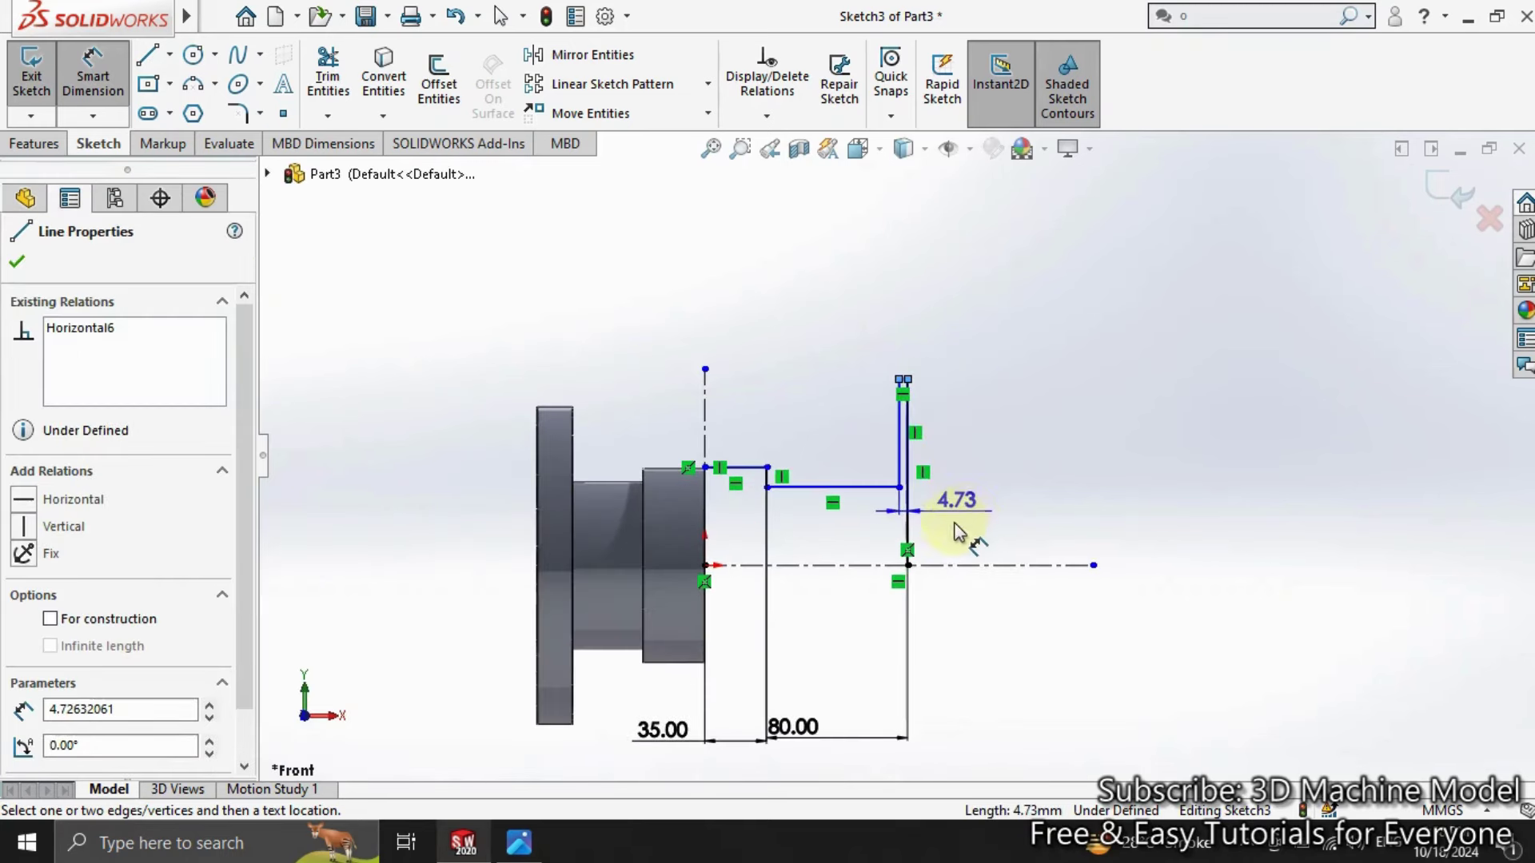
pyautogui.click(989, 346)
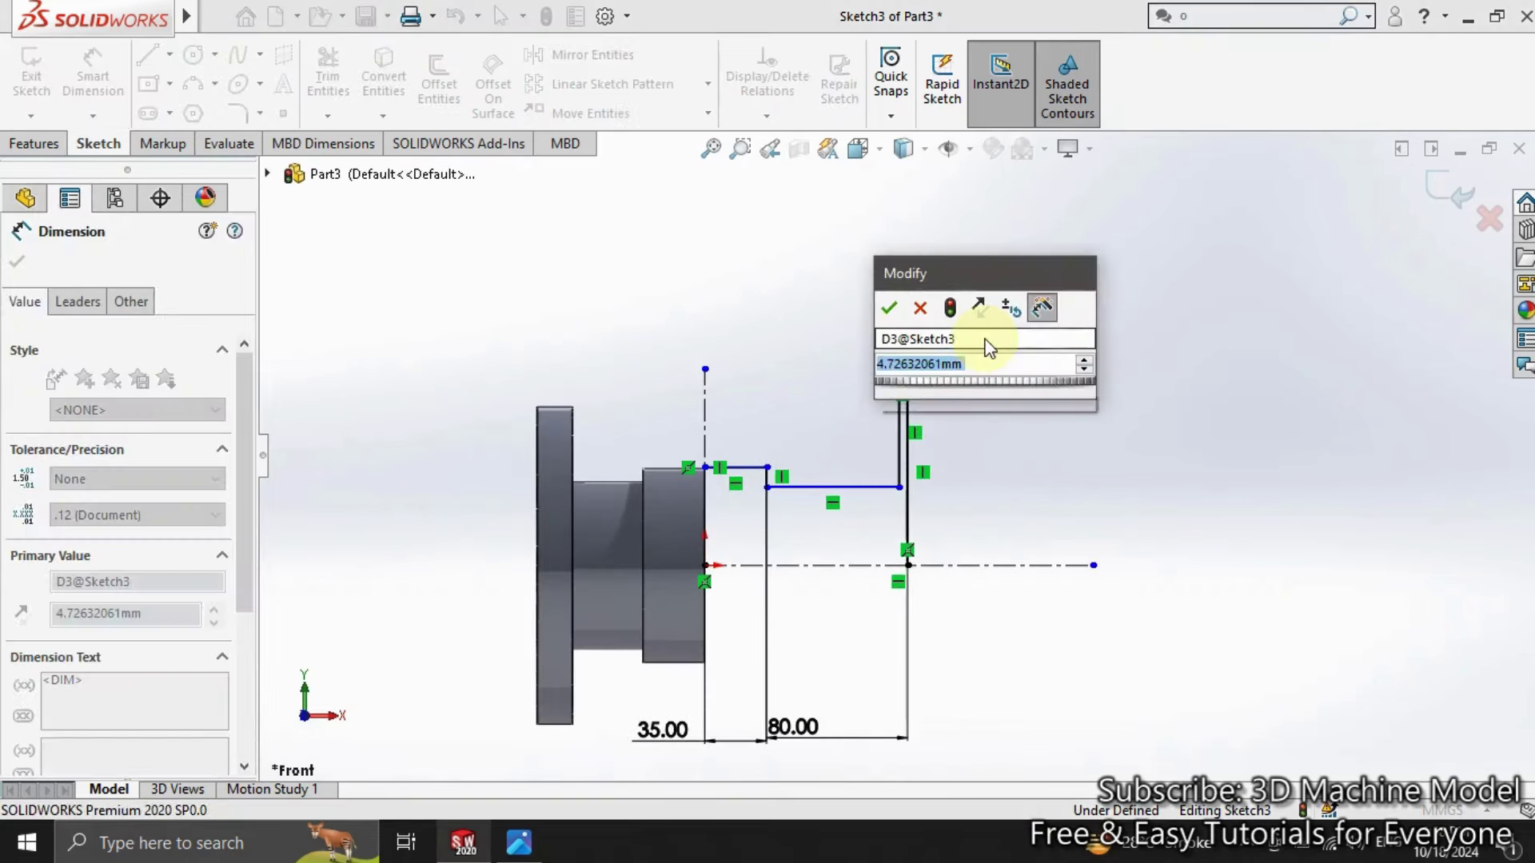
pyautogui.write('20')
pyautogui.press('Return')
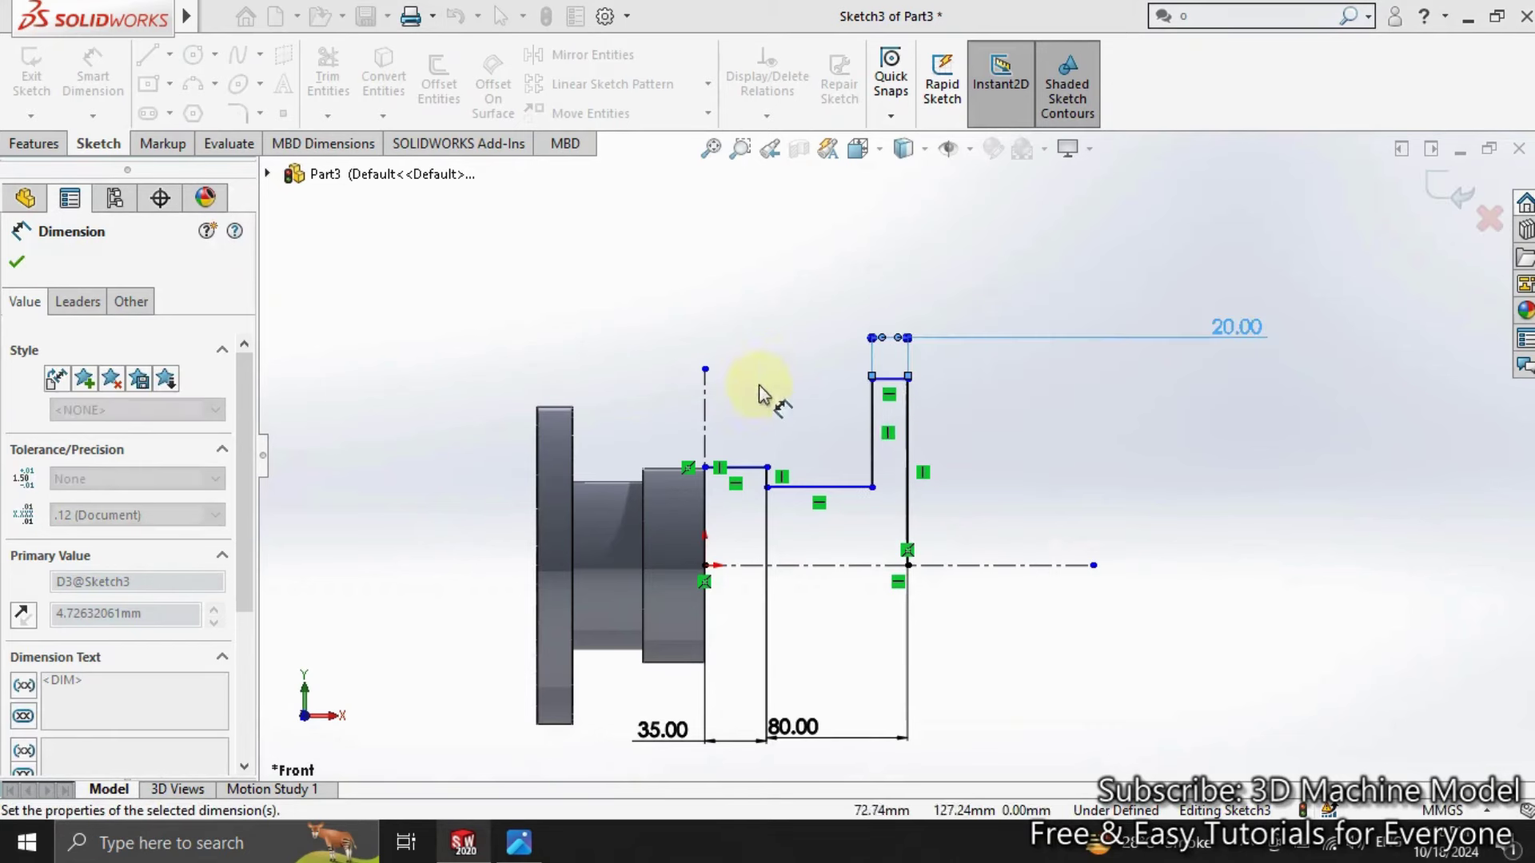
pyautogui.click(739, 344)
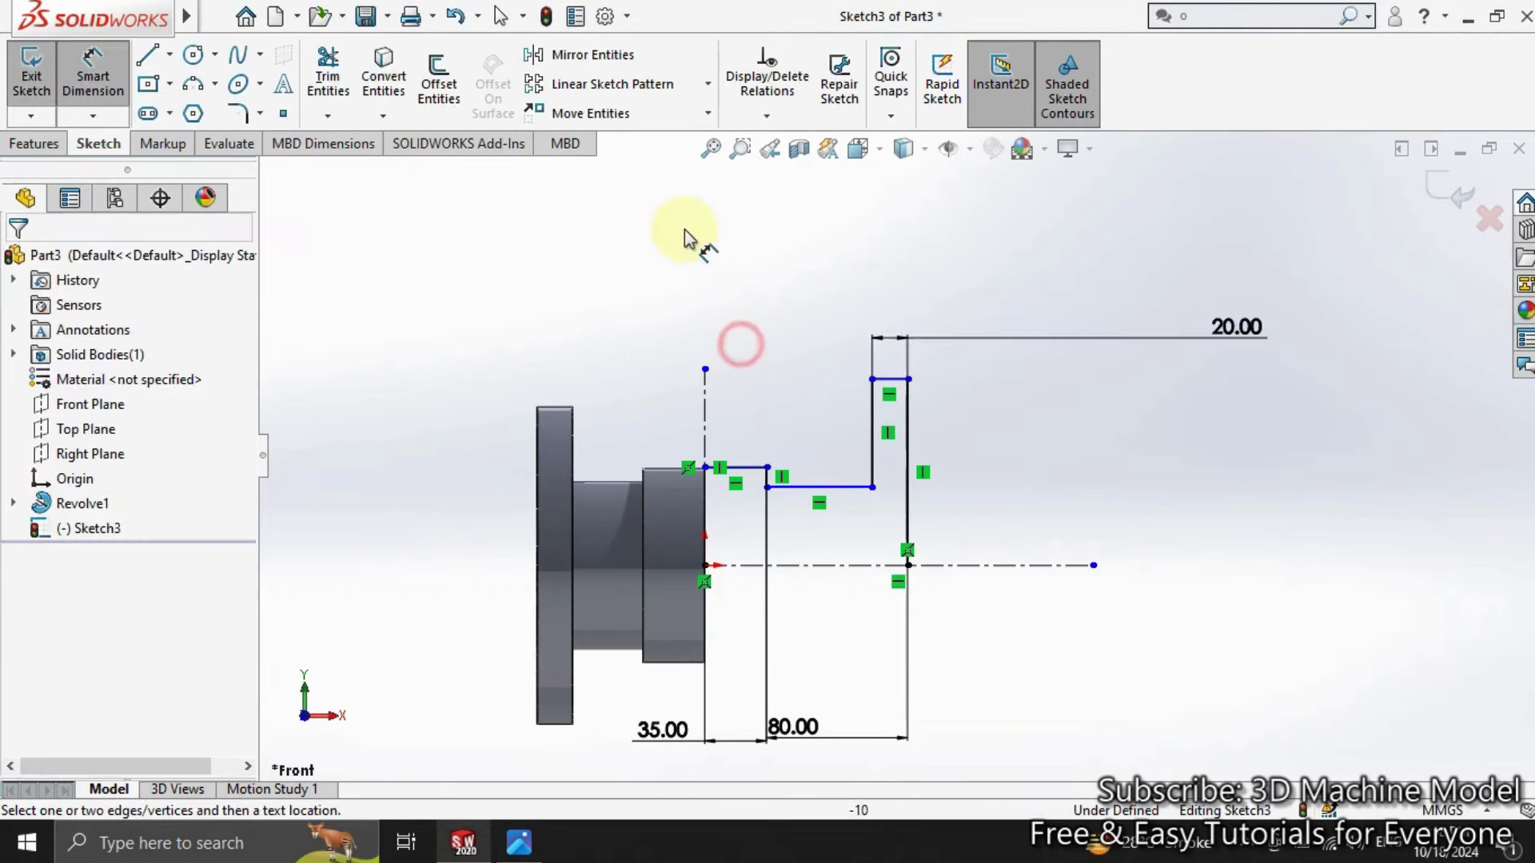
# Step: Dimension the top horizontal line as a 160 mm diameter about the centerline
pyautogui.click(710, 149)
pyautogui.scroll(-1, 764, 502)
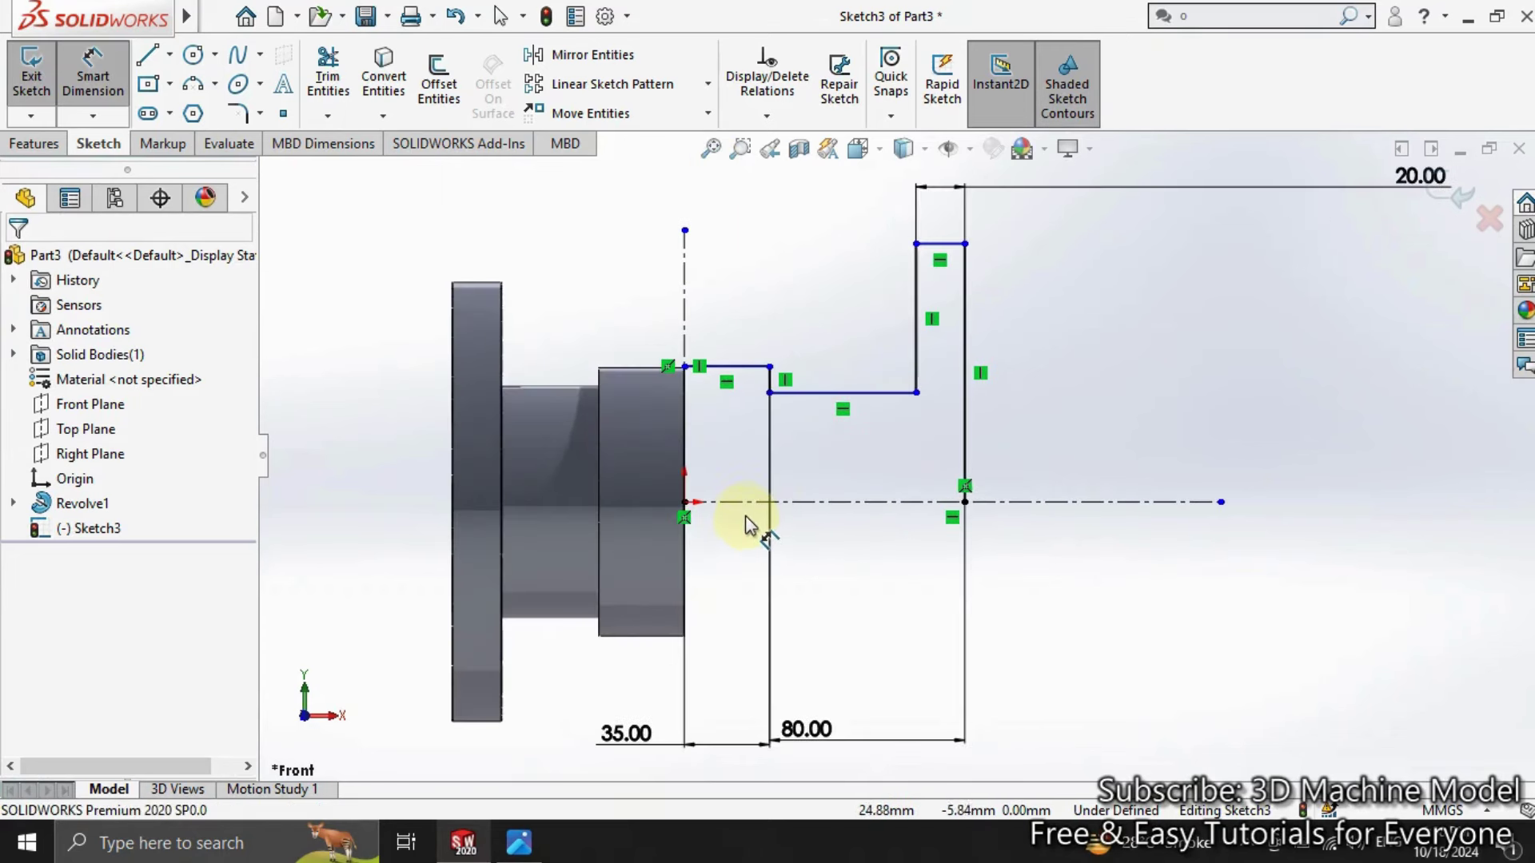
pyautogui.click(941, 245)
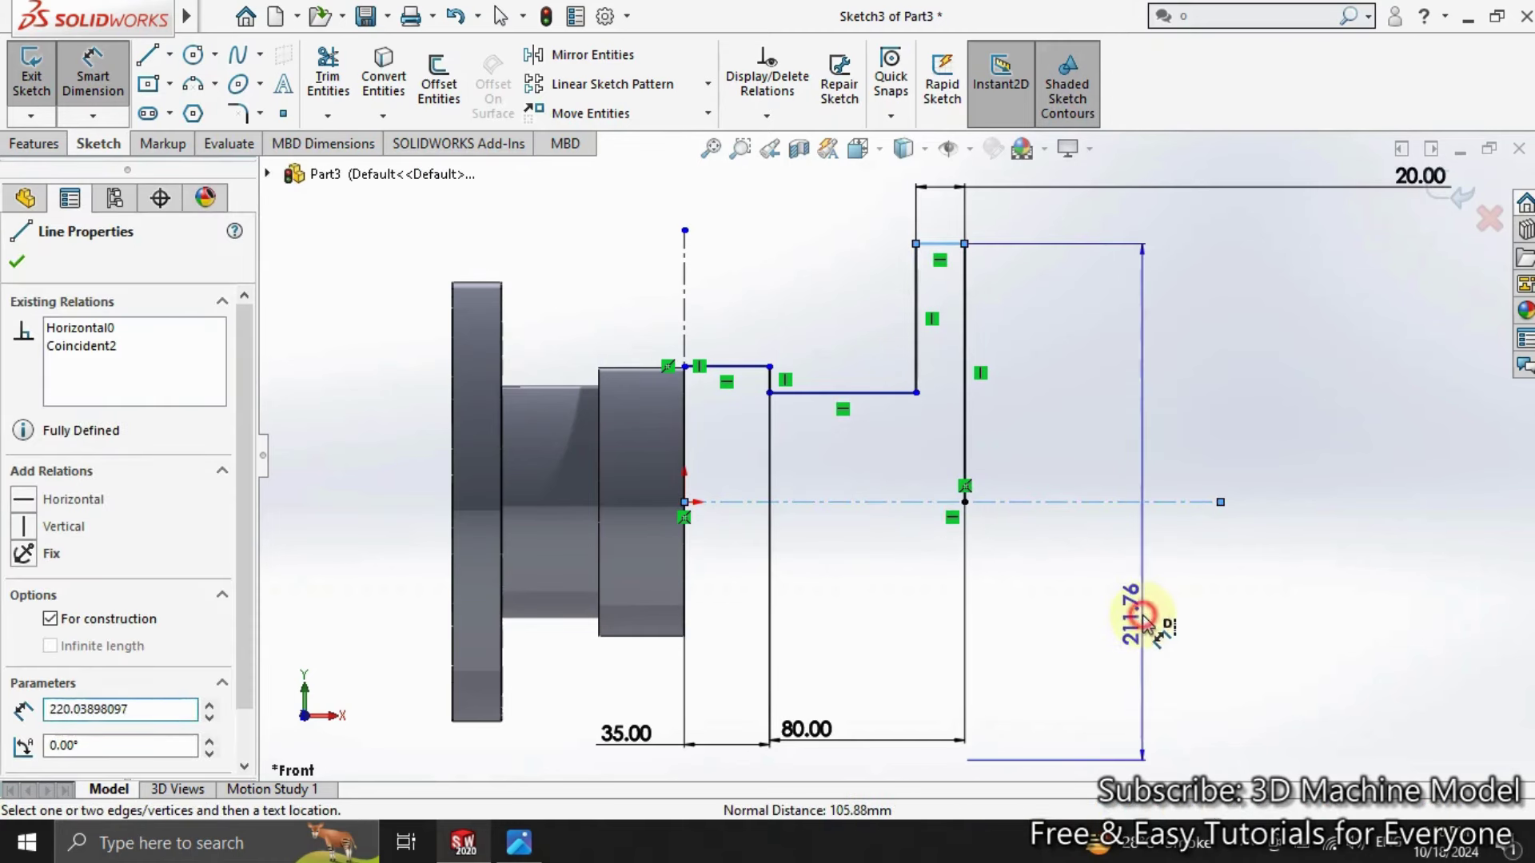
pyautogui.click(1151, 622)
pyautogui.write('11')
pyautogui.press('BackSpace')
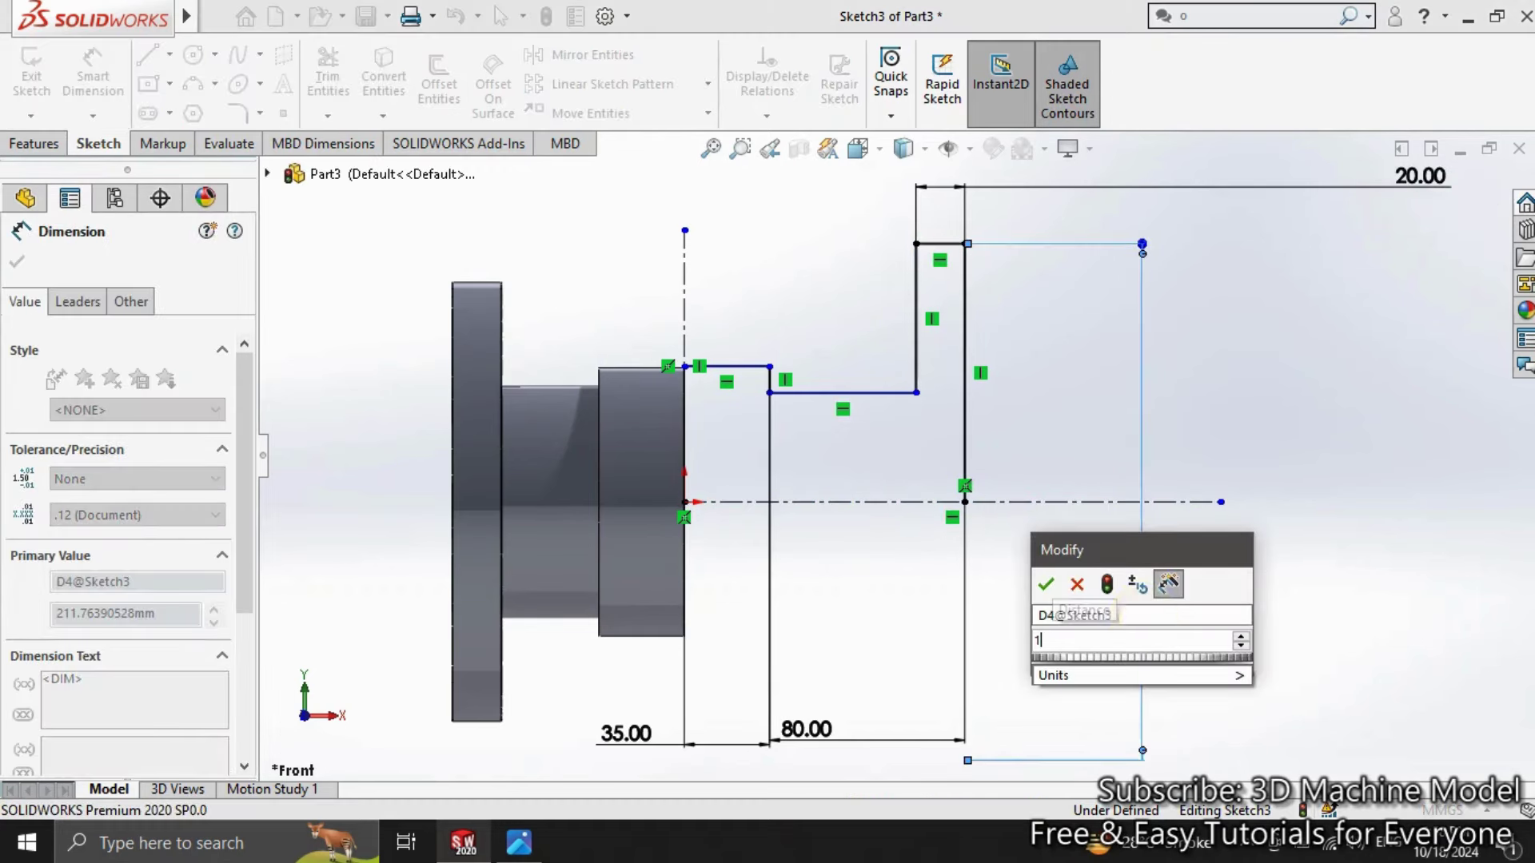
pyautogui.write('60')
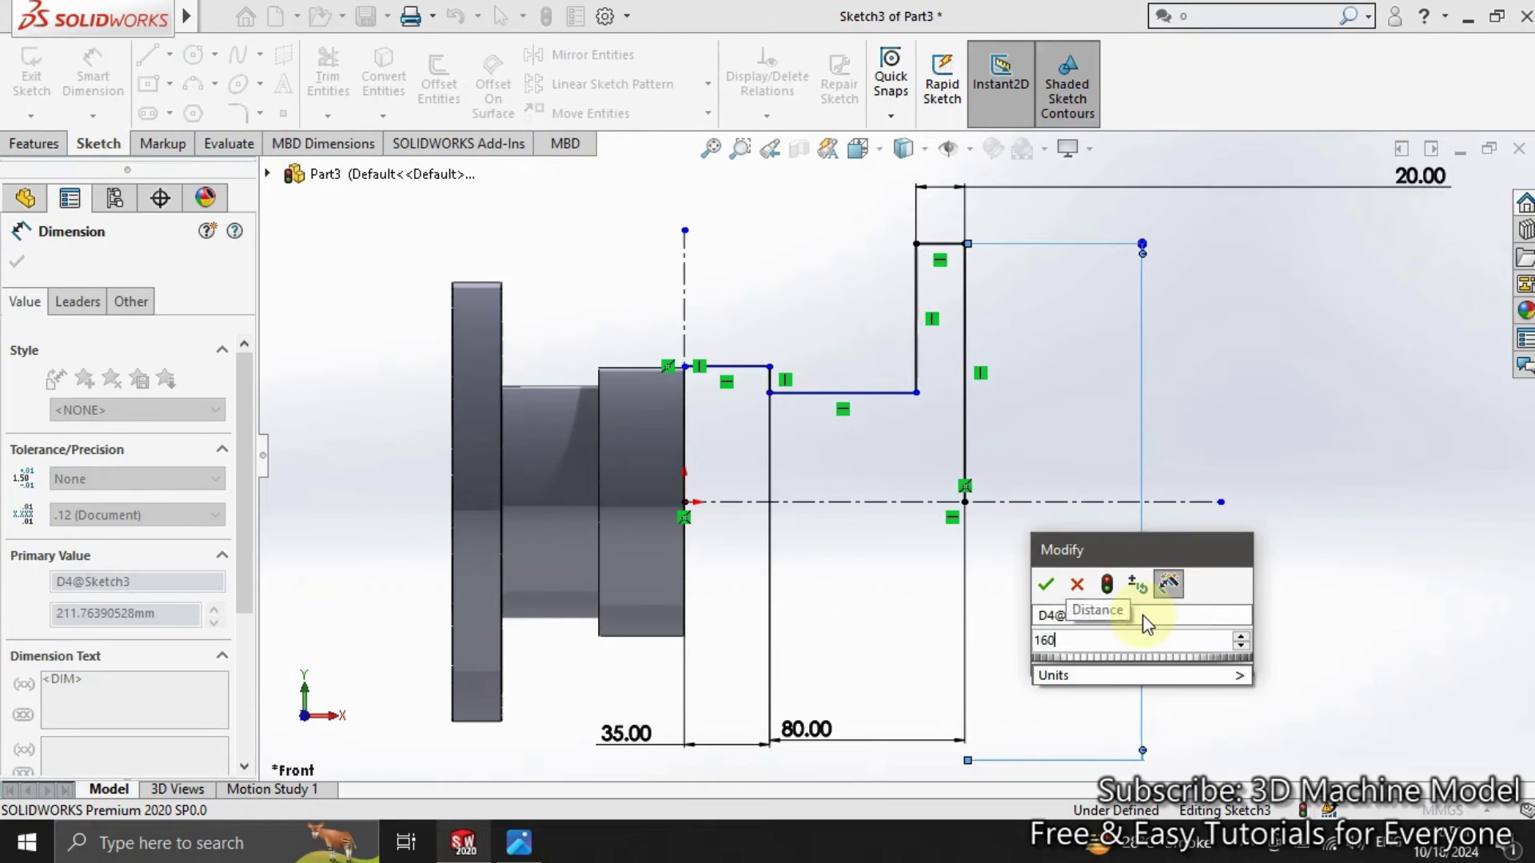
pyautogui.press('Return')
pyautogui.click(904, 580)
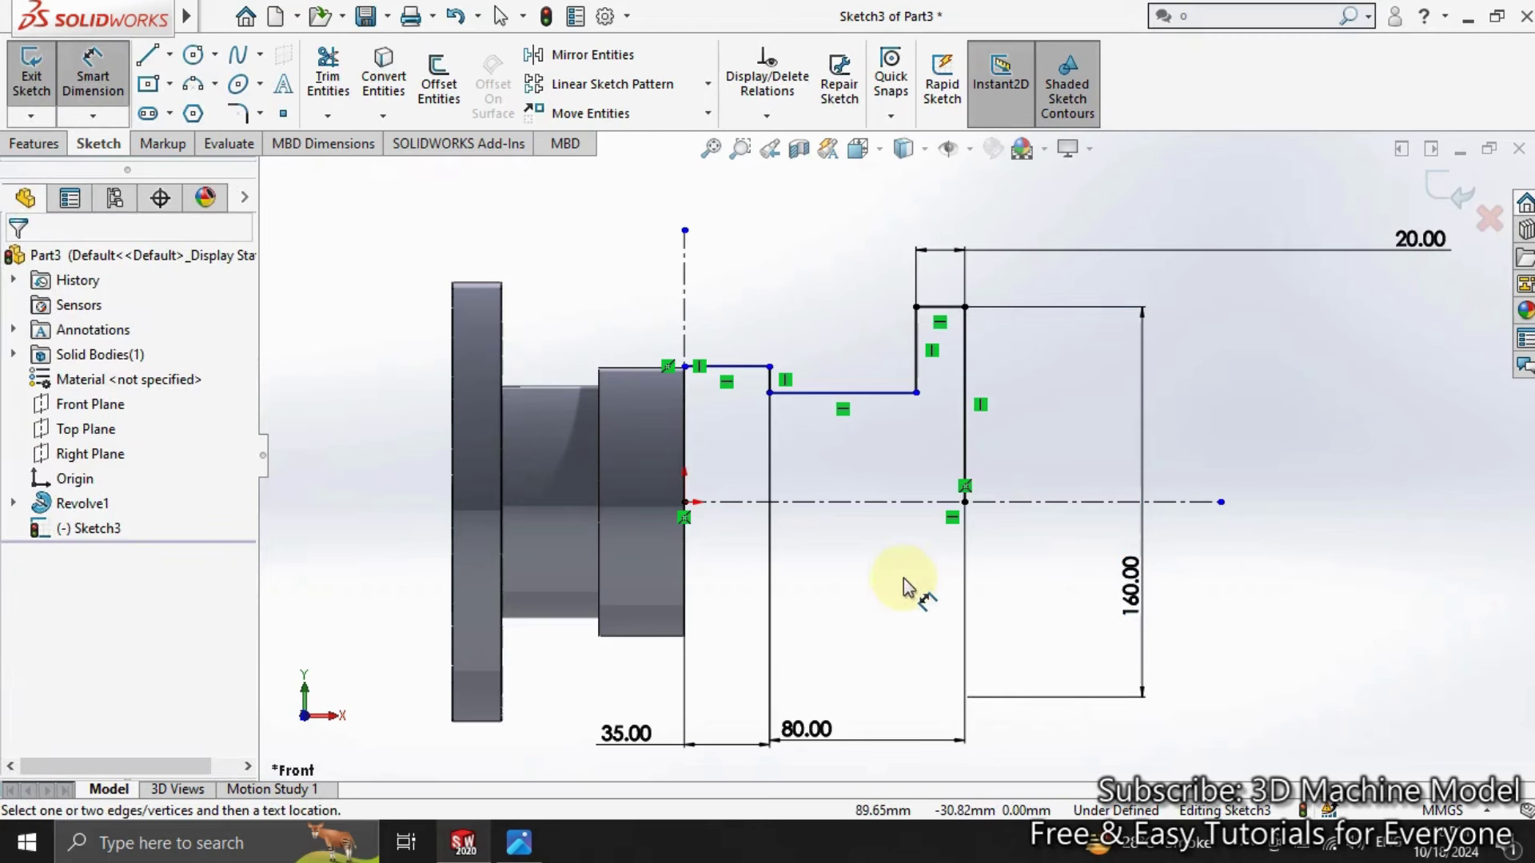
# Step: Dimension the first horizontal line as a 110 mm diameter about the centerline
pyautogui.click(727, 367)
pyautogui.click(729, 501)
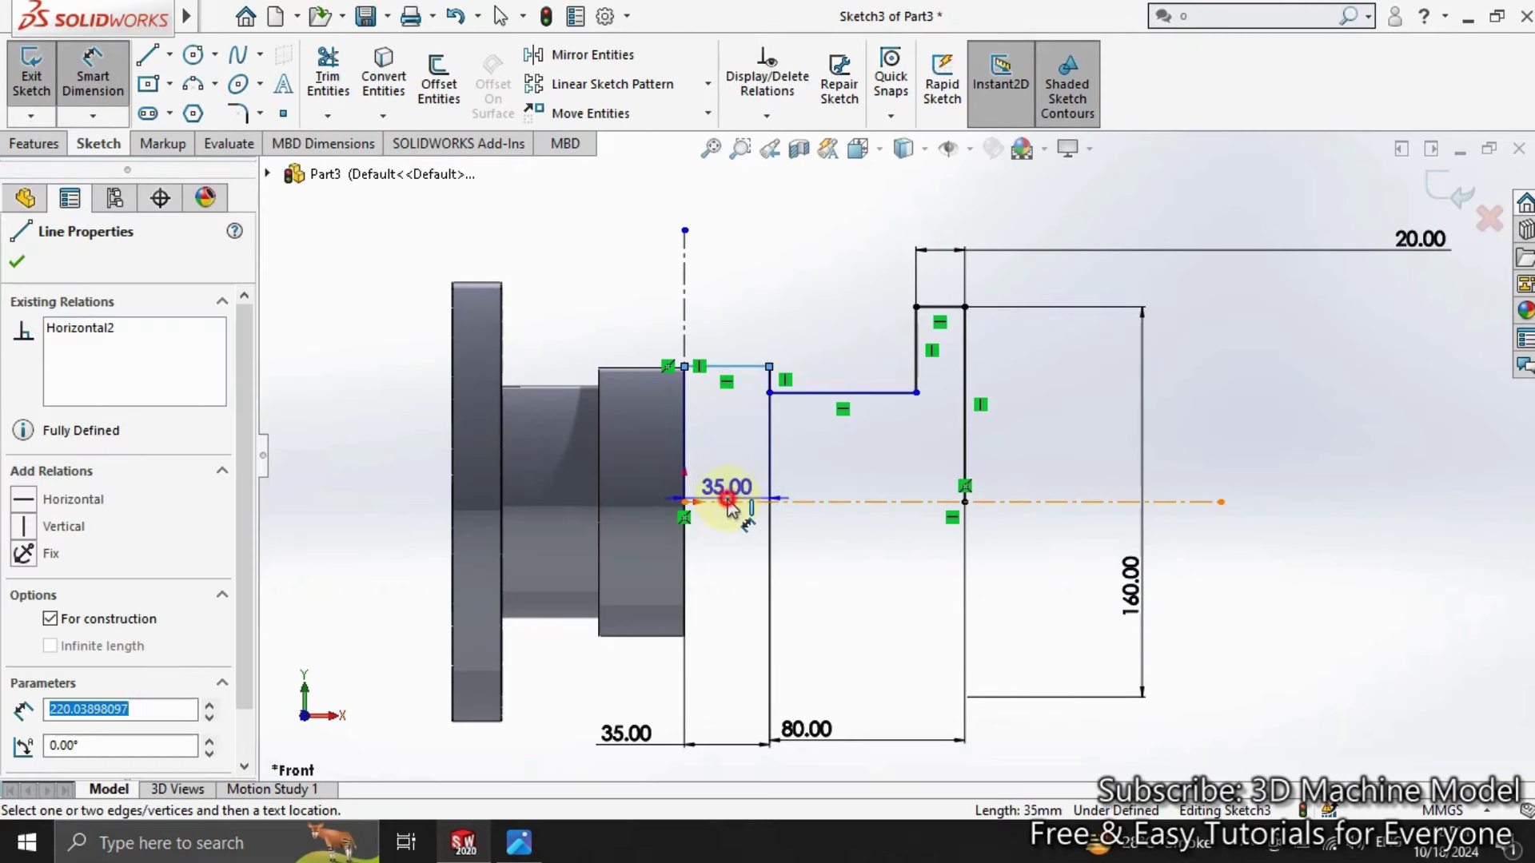
pyautogui.click(566, 622)
pyautogui.write('110')
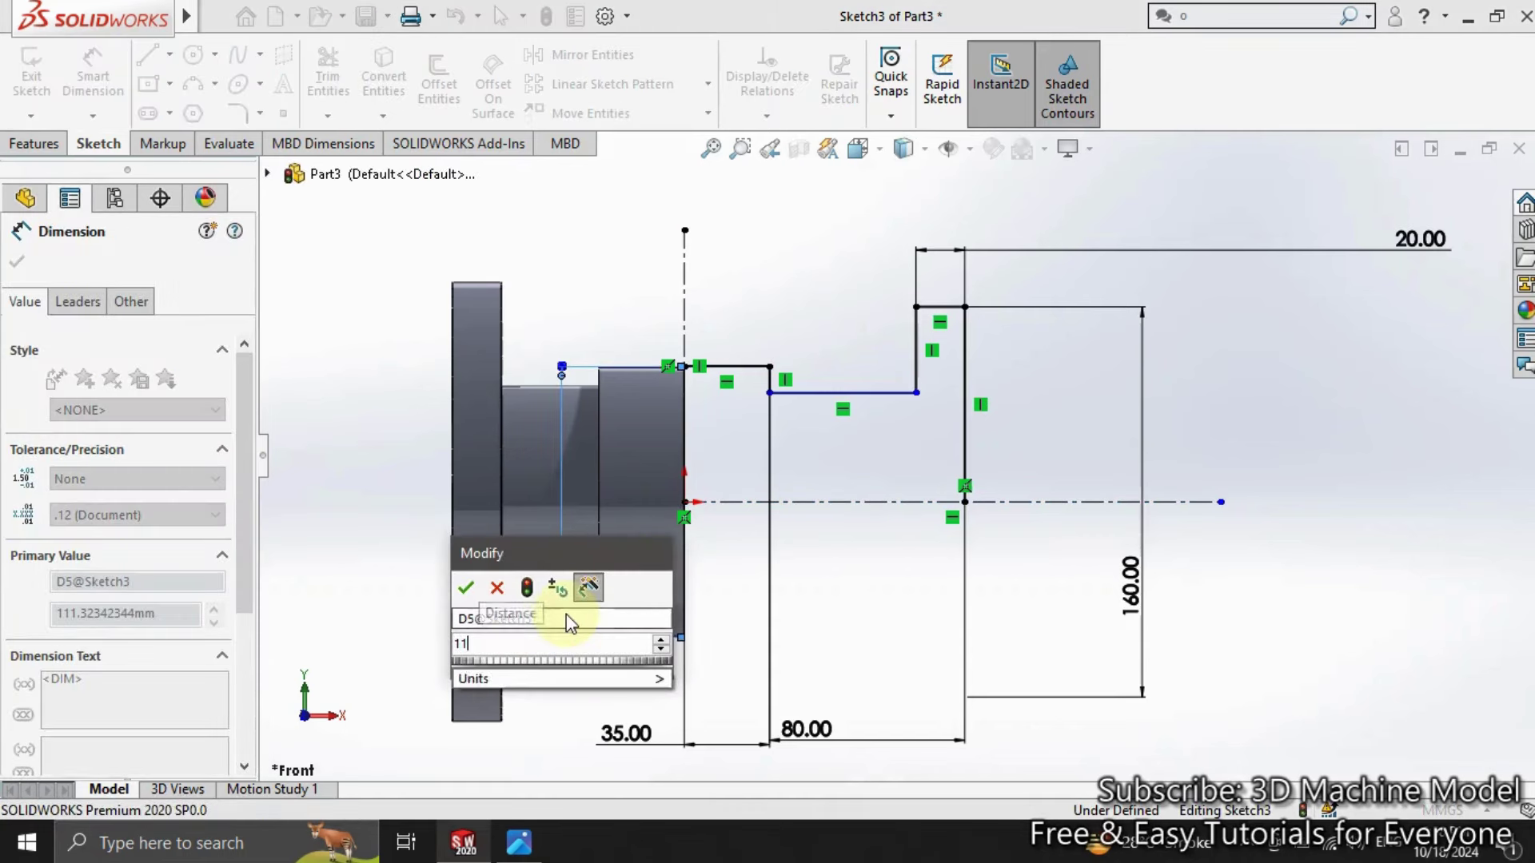
pyautogui.press('Return')
pyautogui.click(842, 634)
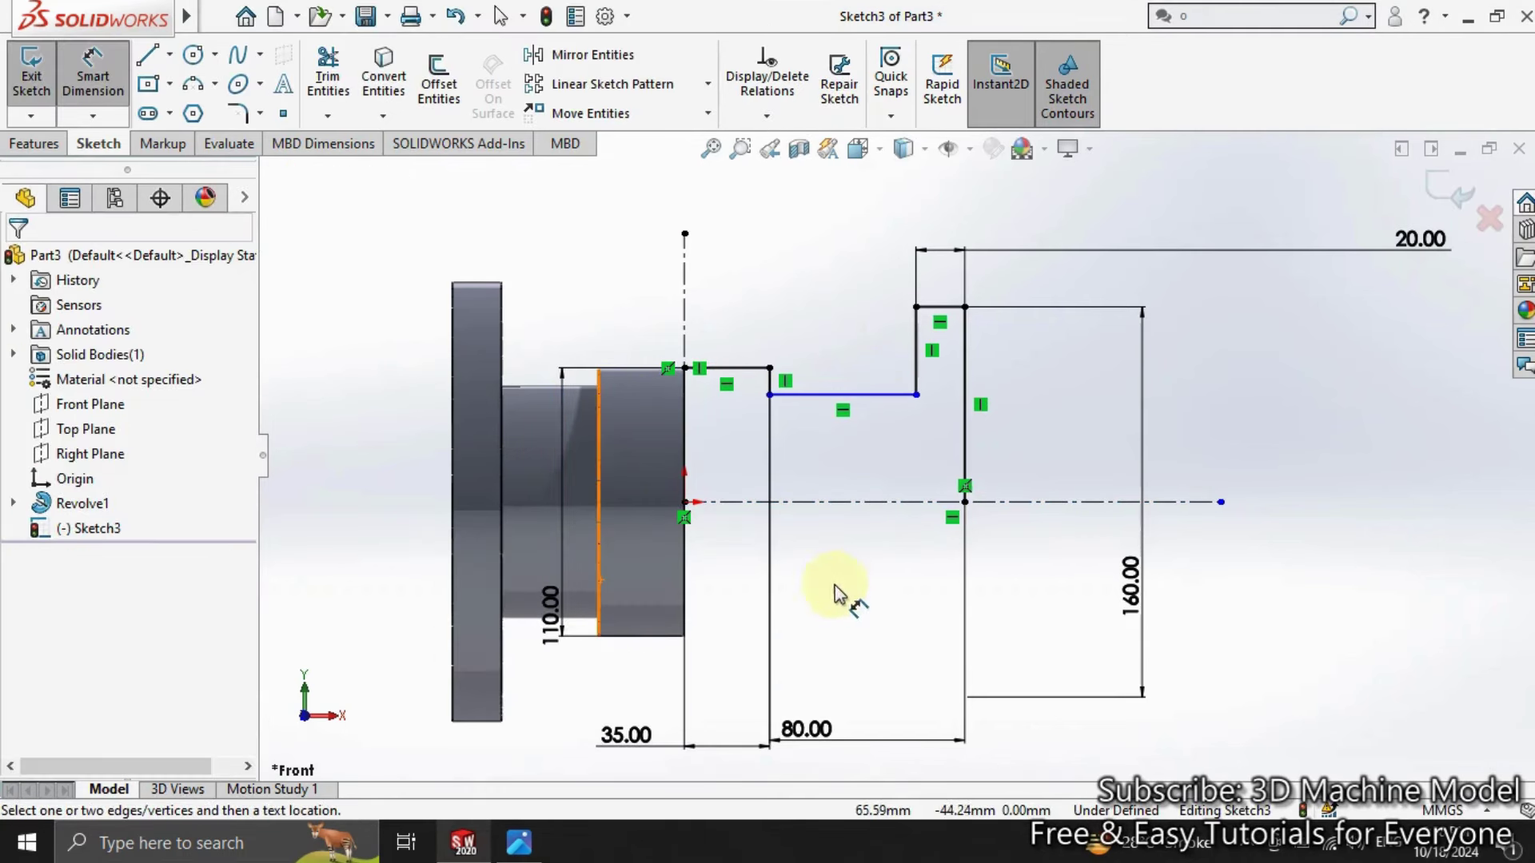
# Step: Give the inner step line a 70 mm diameter across the centerline
pyautogui.click(835, 393)
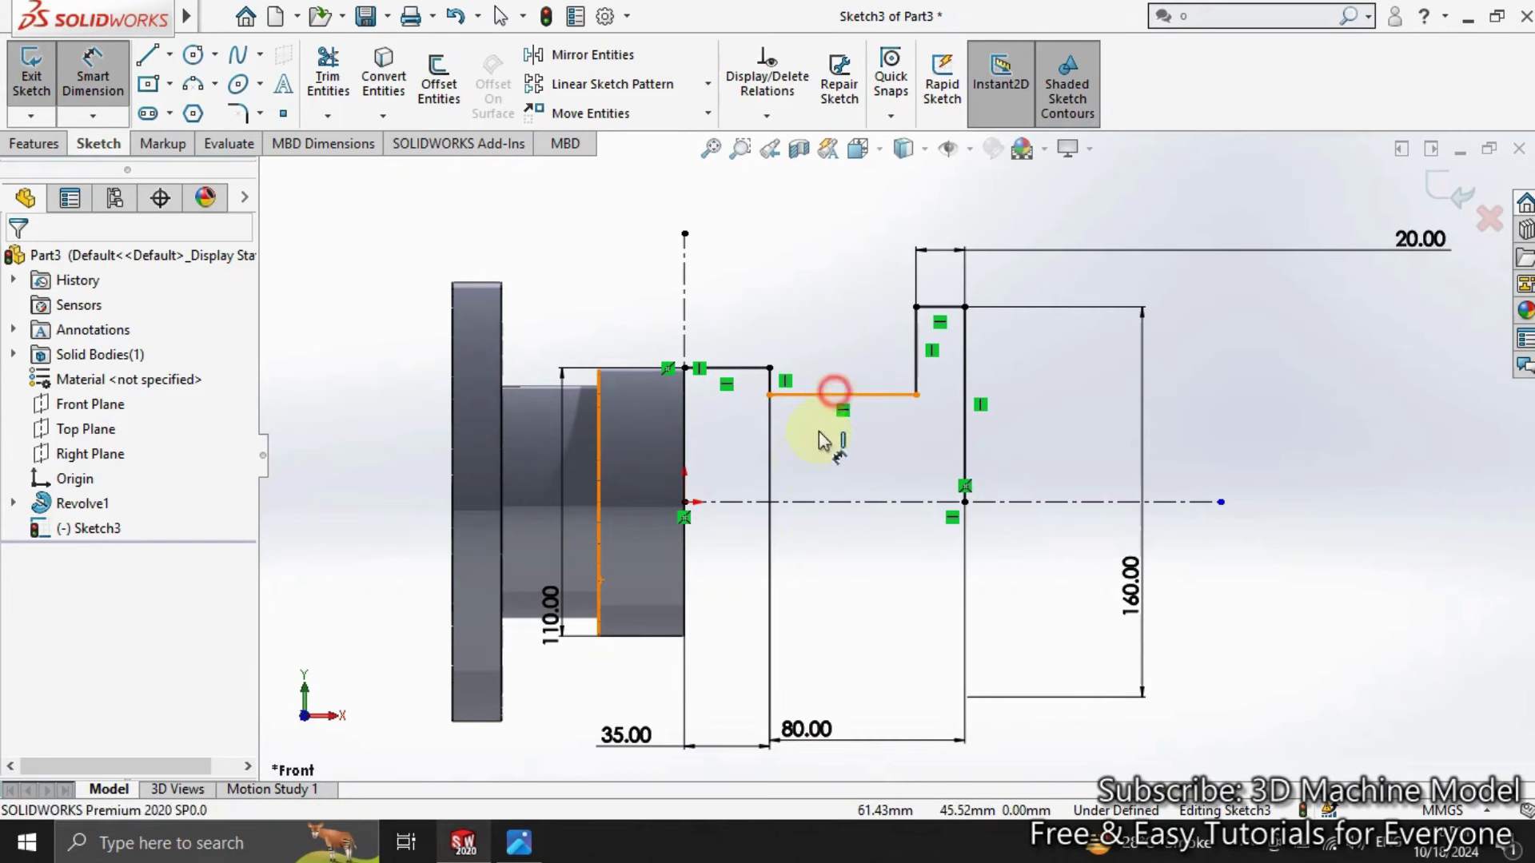
pyautogui.click(799, 503)
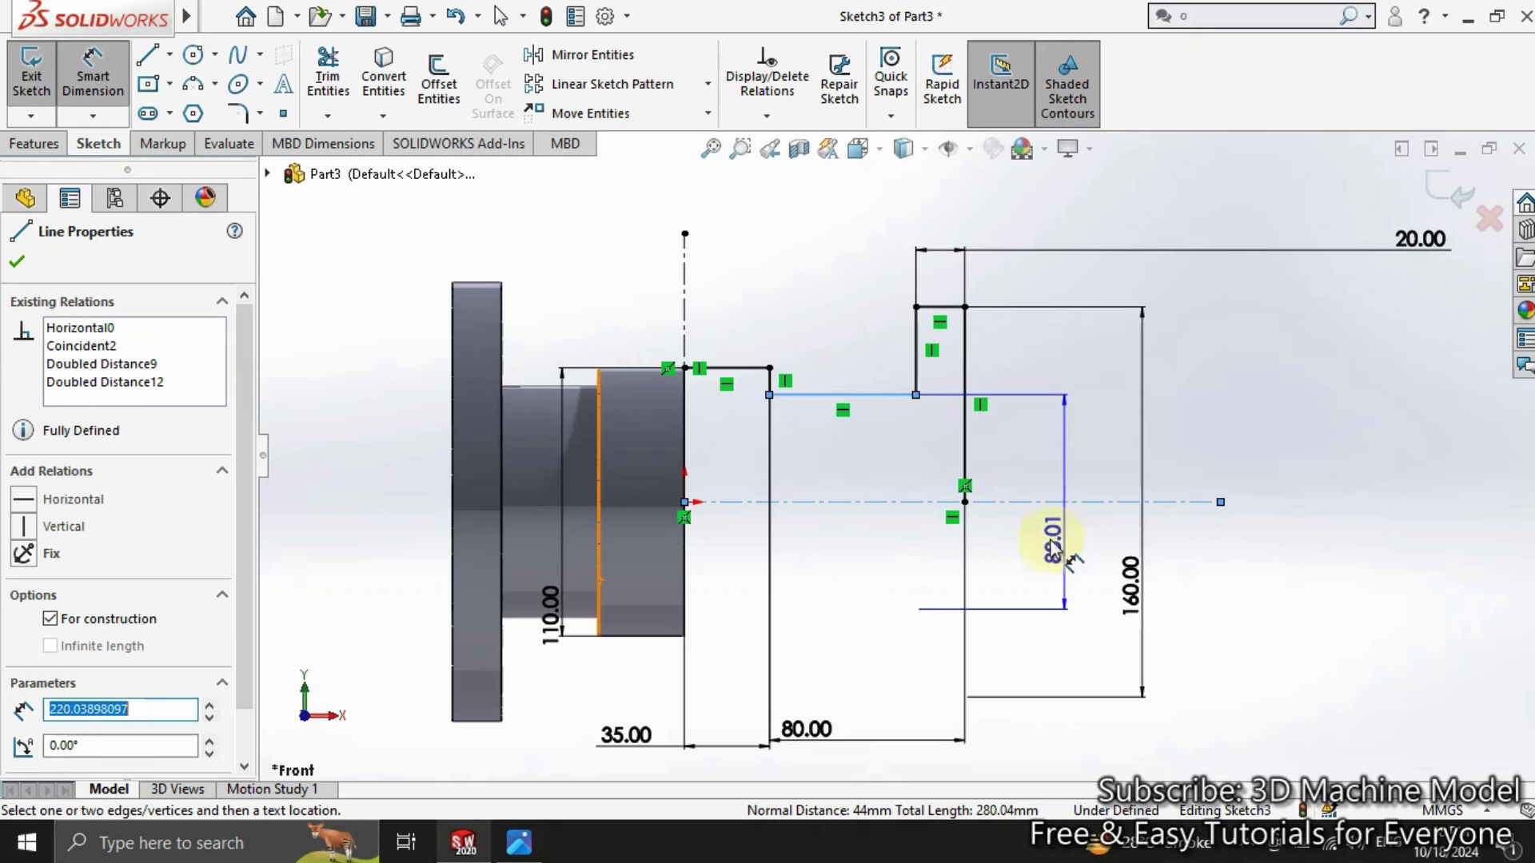
pyautogui.click(1088, 550)
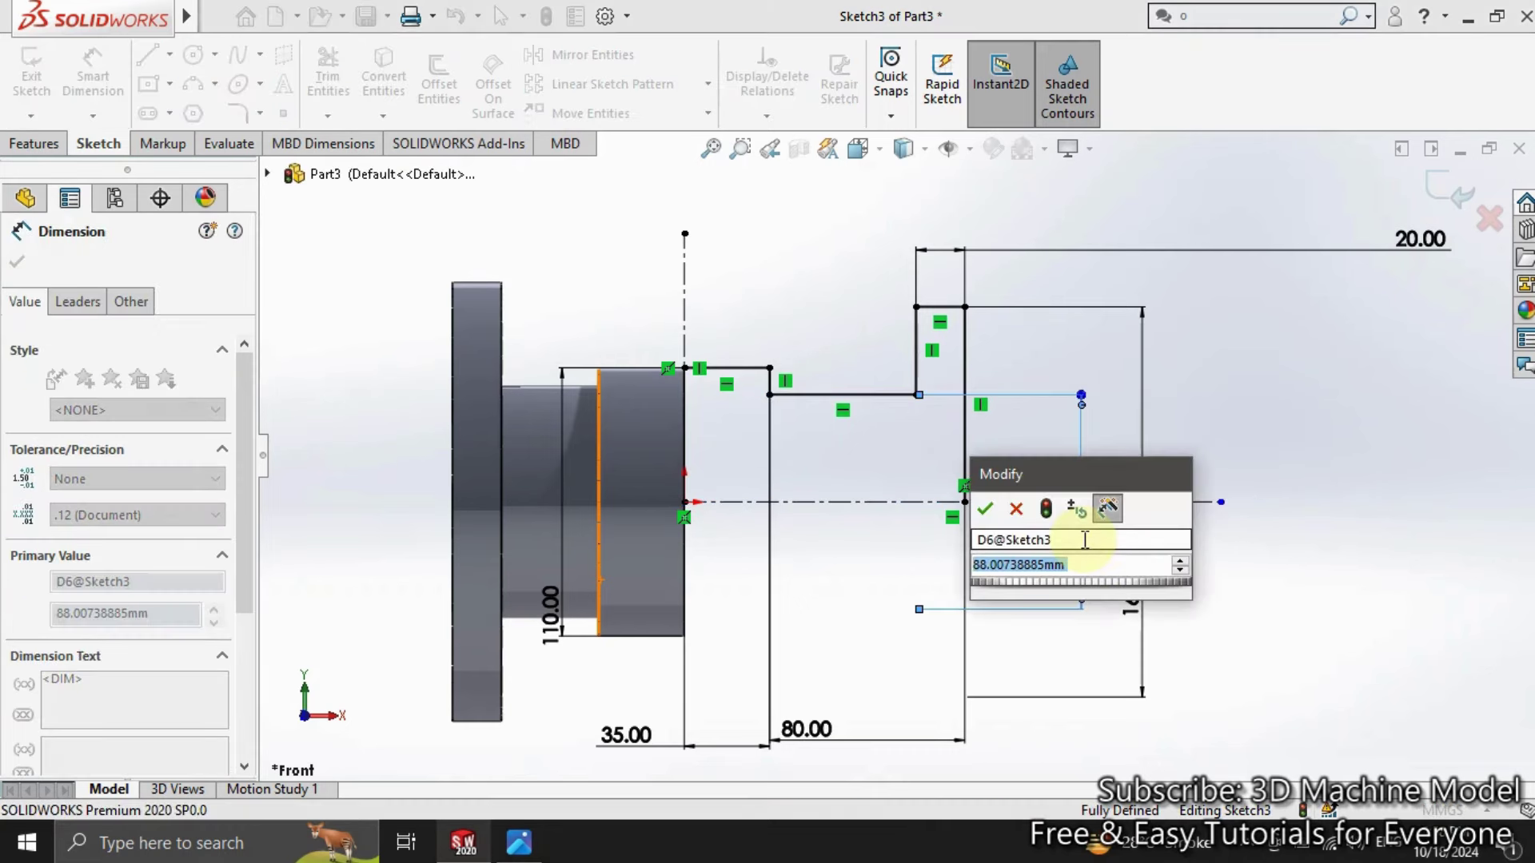
pyautogui.write('50+')
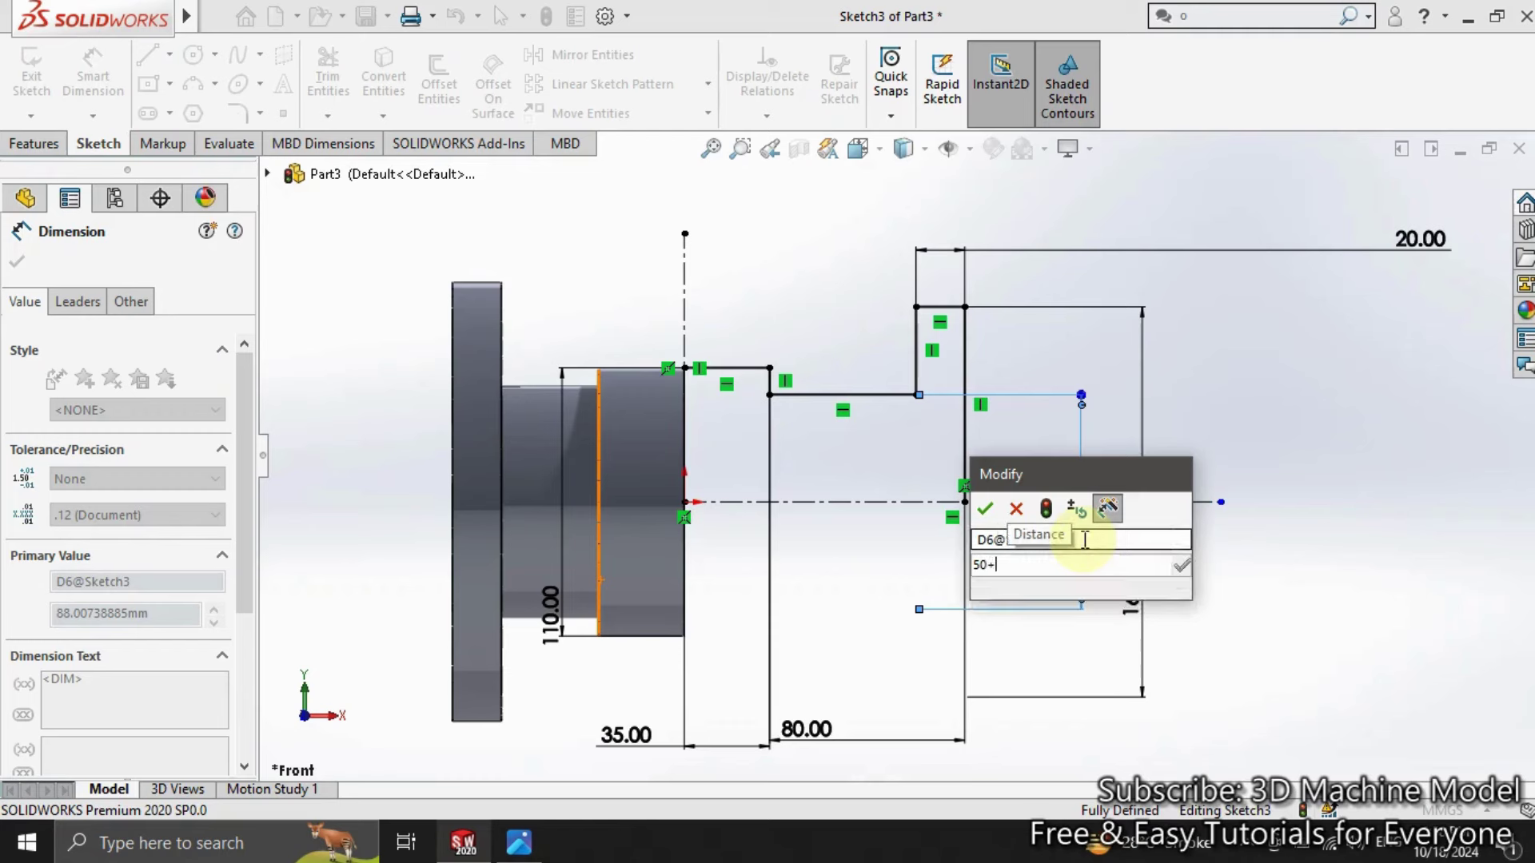
pyautogui.write('20')
pyautogui.press('Return')
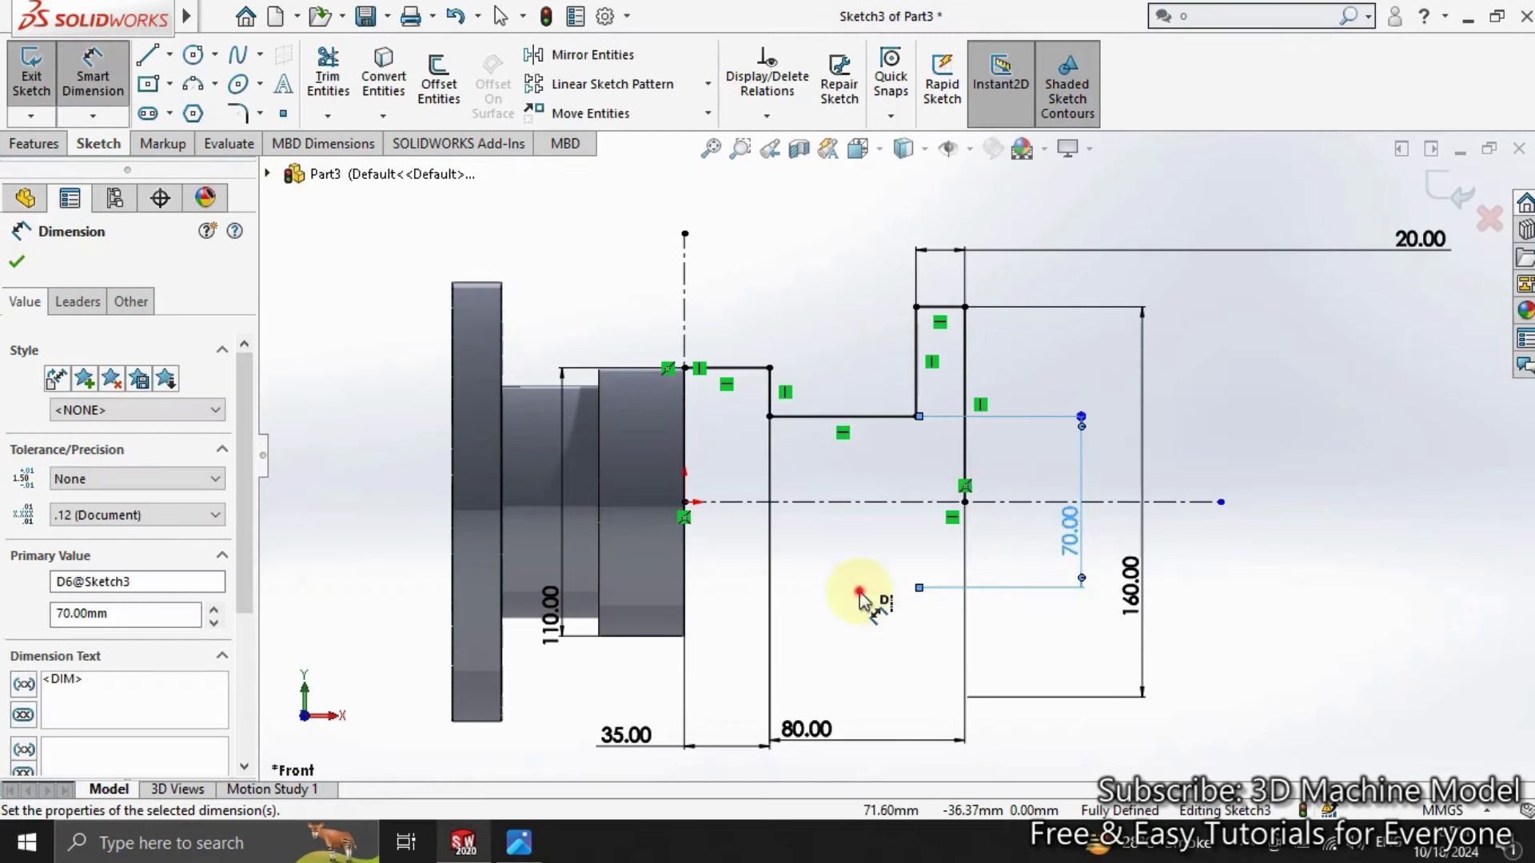
pyautogui.click(860, 593)
pyautogui.press('Escape')
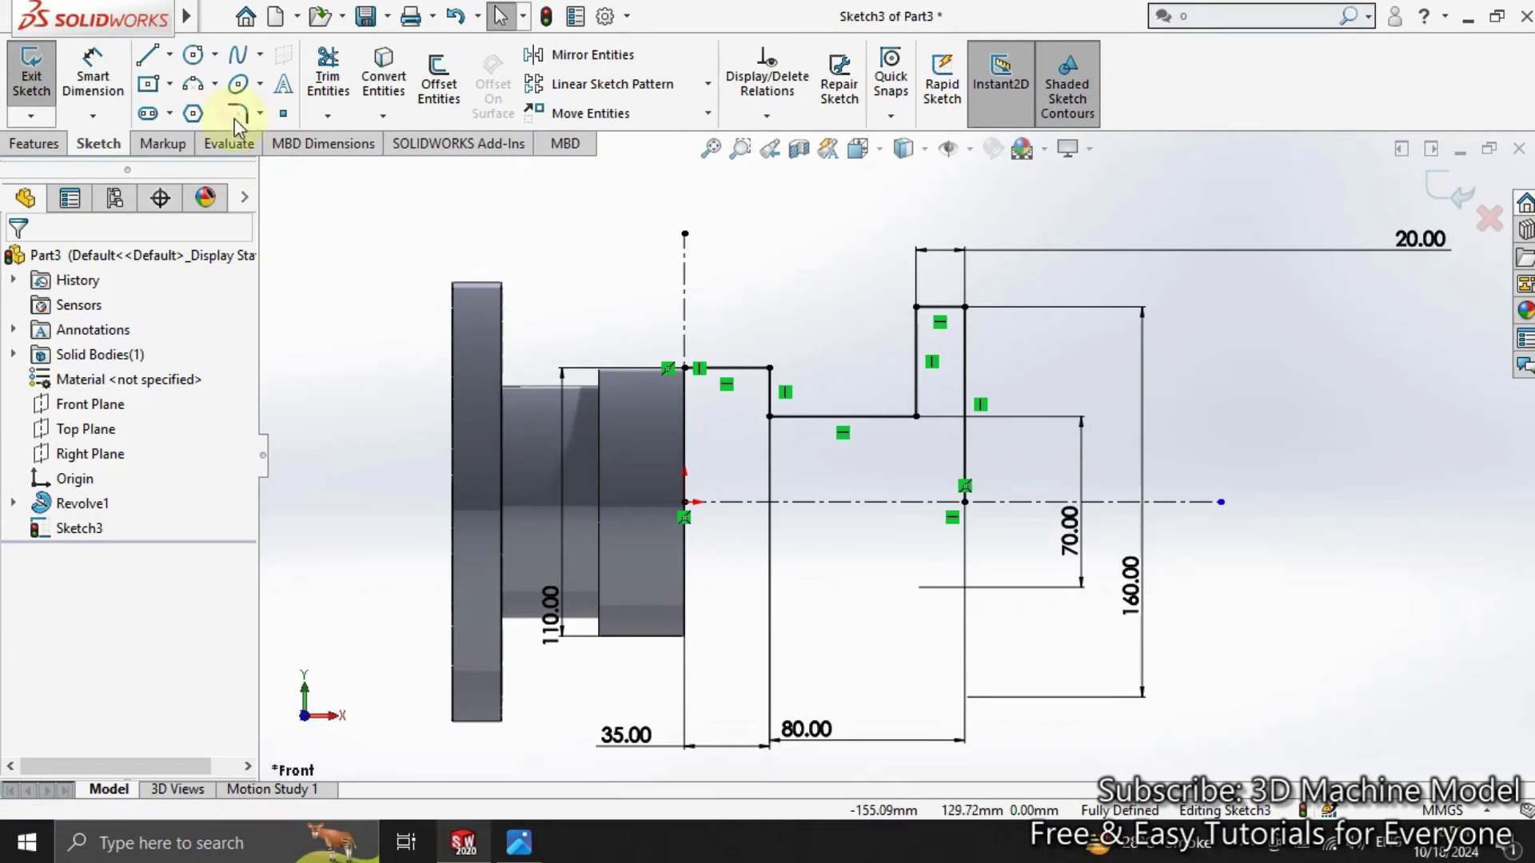
# Step: Draw an angled line from the step corner, its end located 62 mm from the vertical line
pyautogui.click(148, 56)
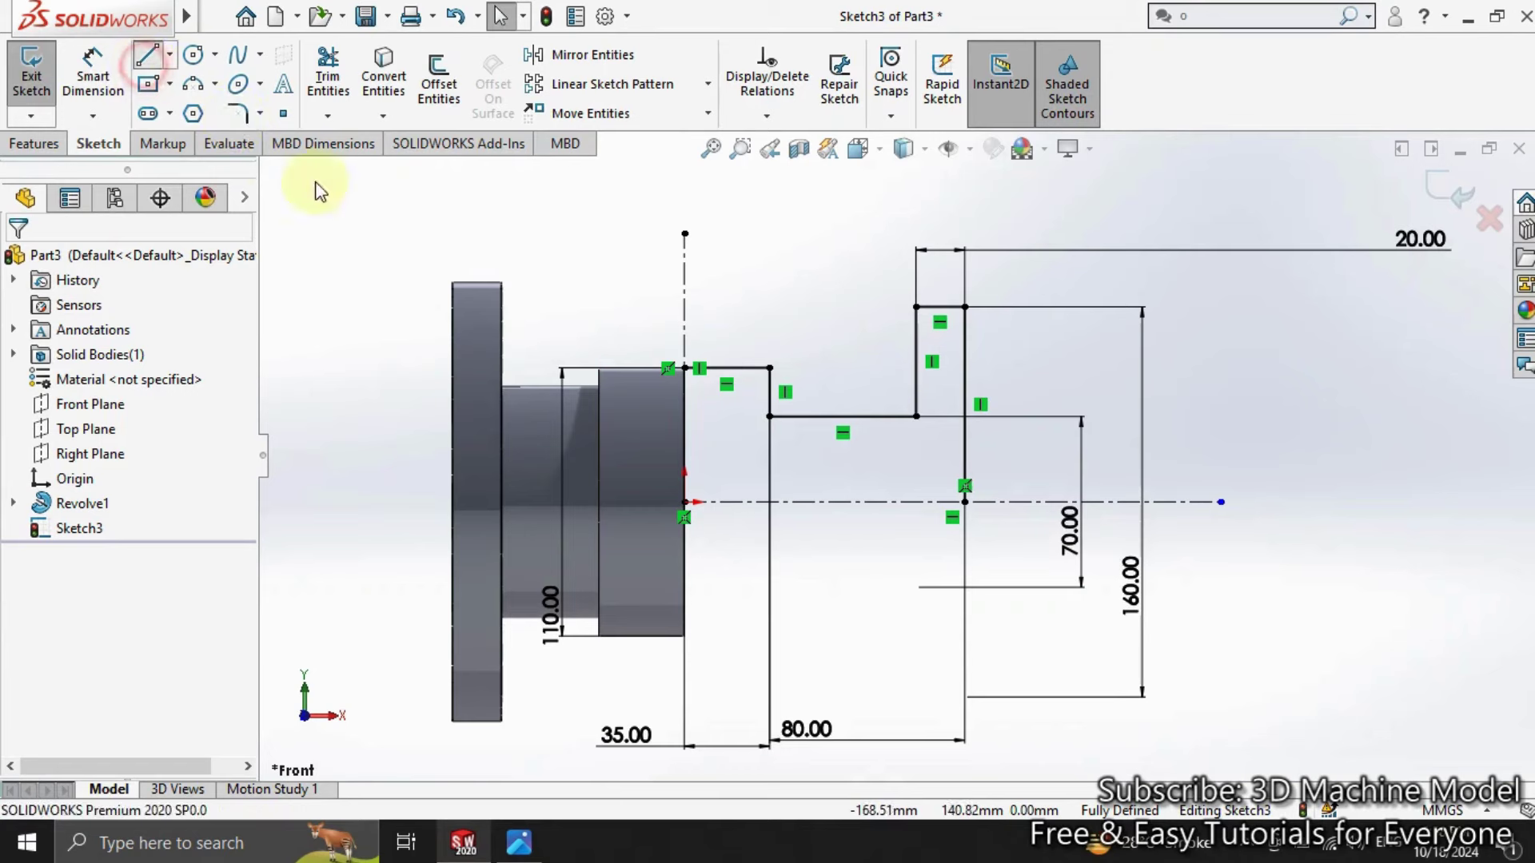
pyautogui.click(771, 367)
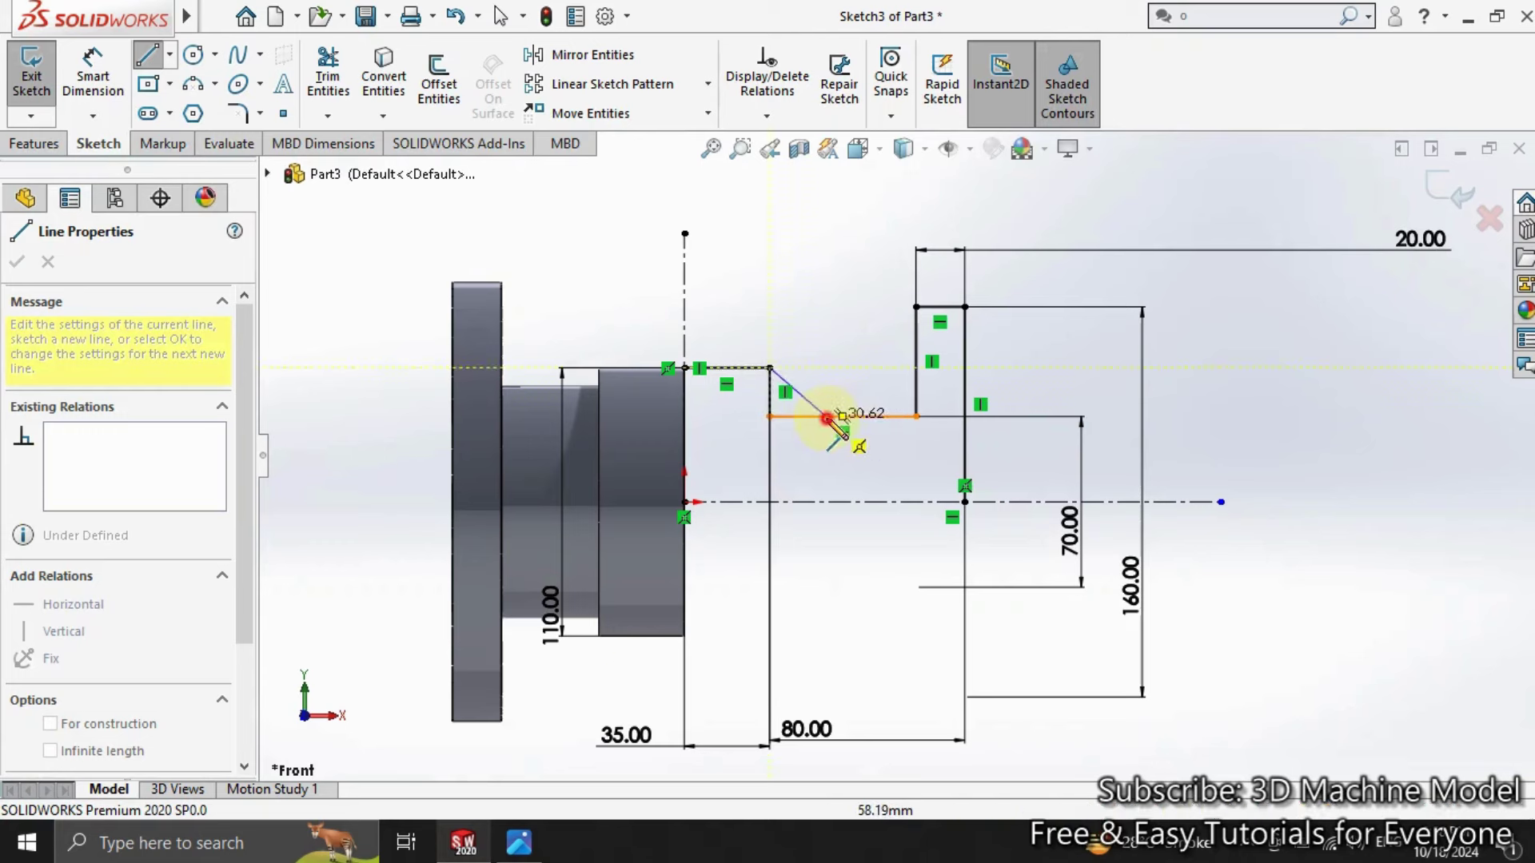
pyautogui.doubleClick(828, 416)
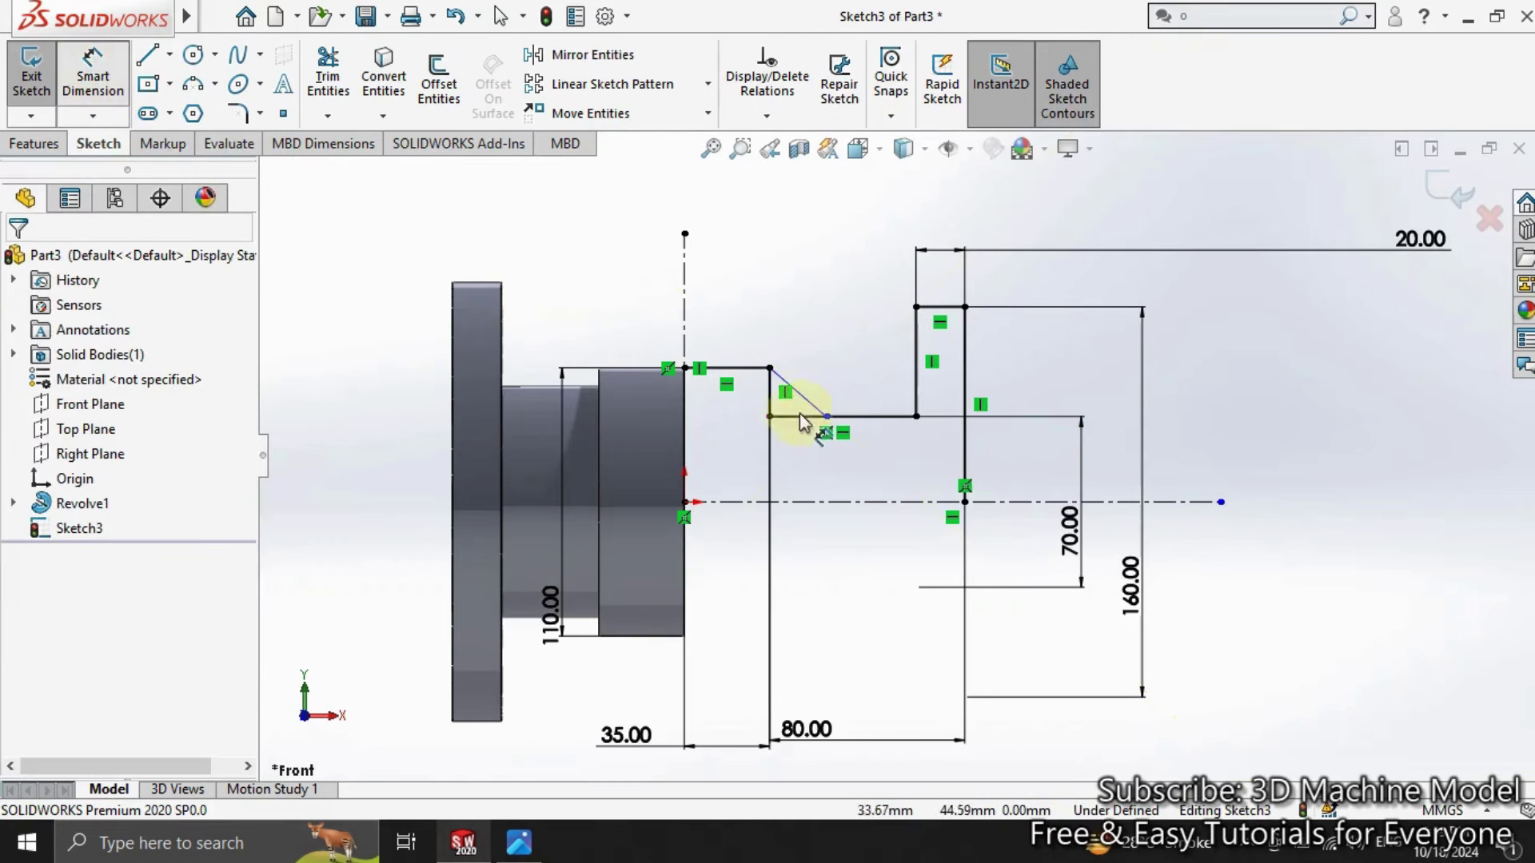
pyautogui.click(828, 416)
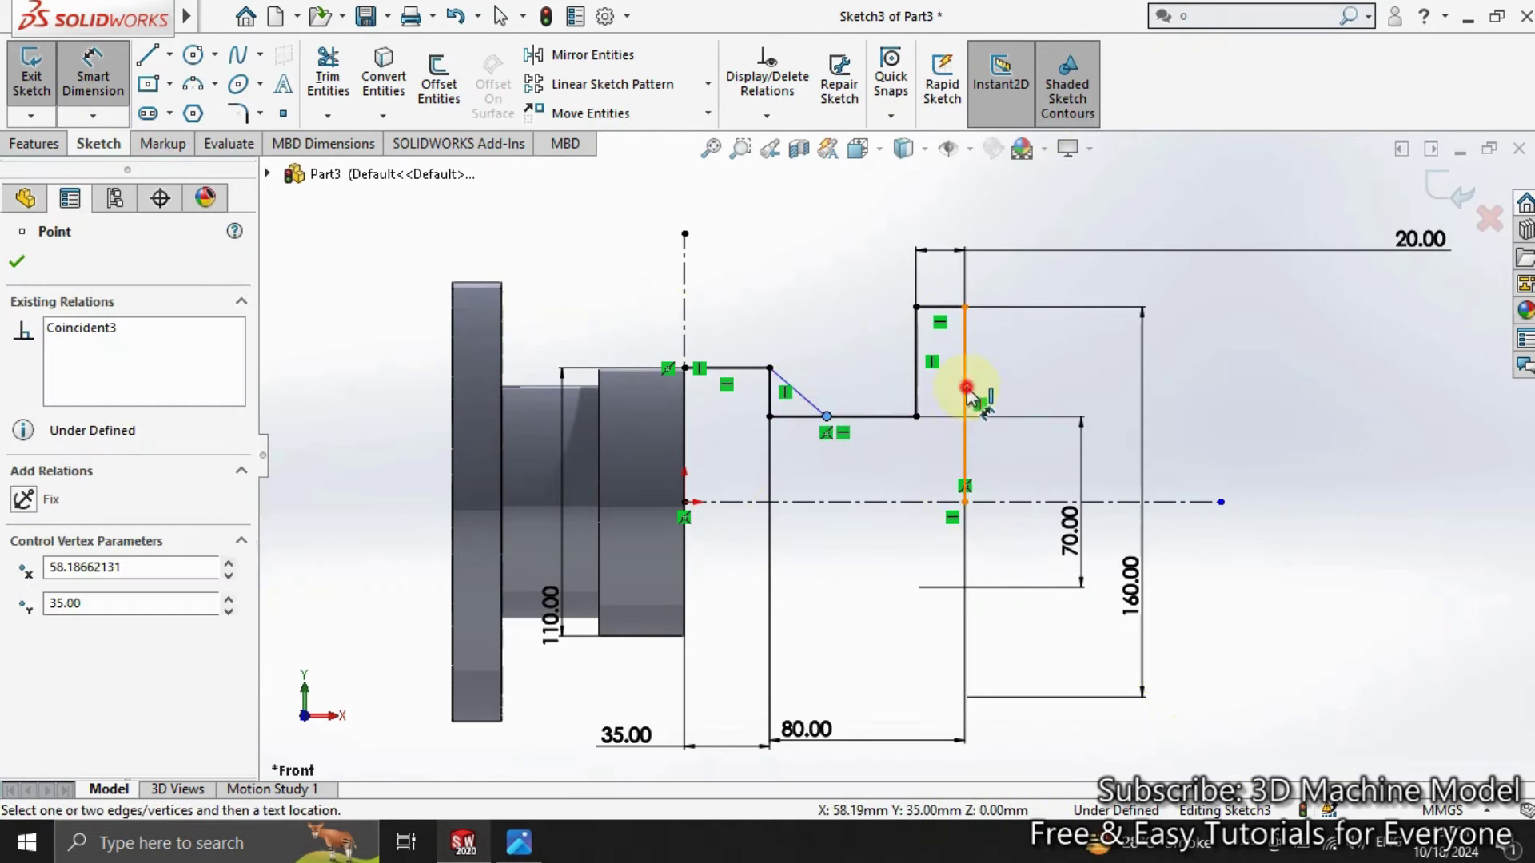
pyautogui.click(968, 390)
pyautogui.click(831, 280)
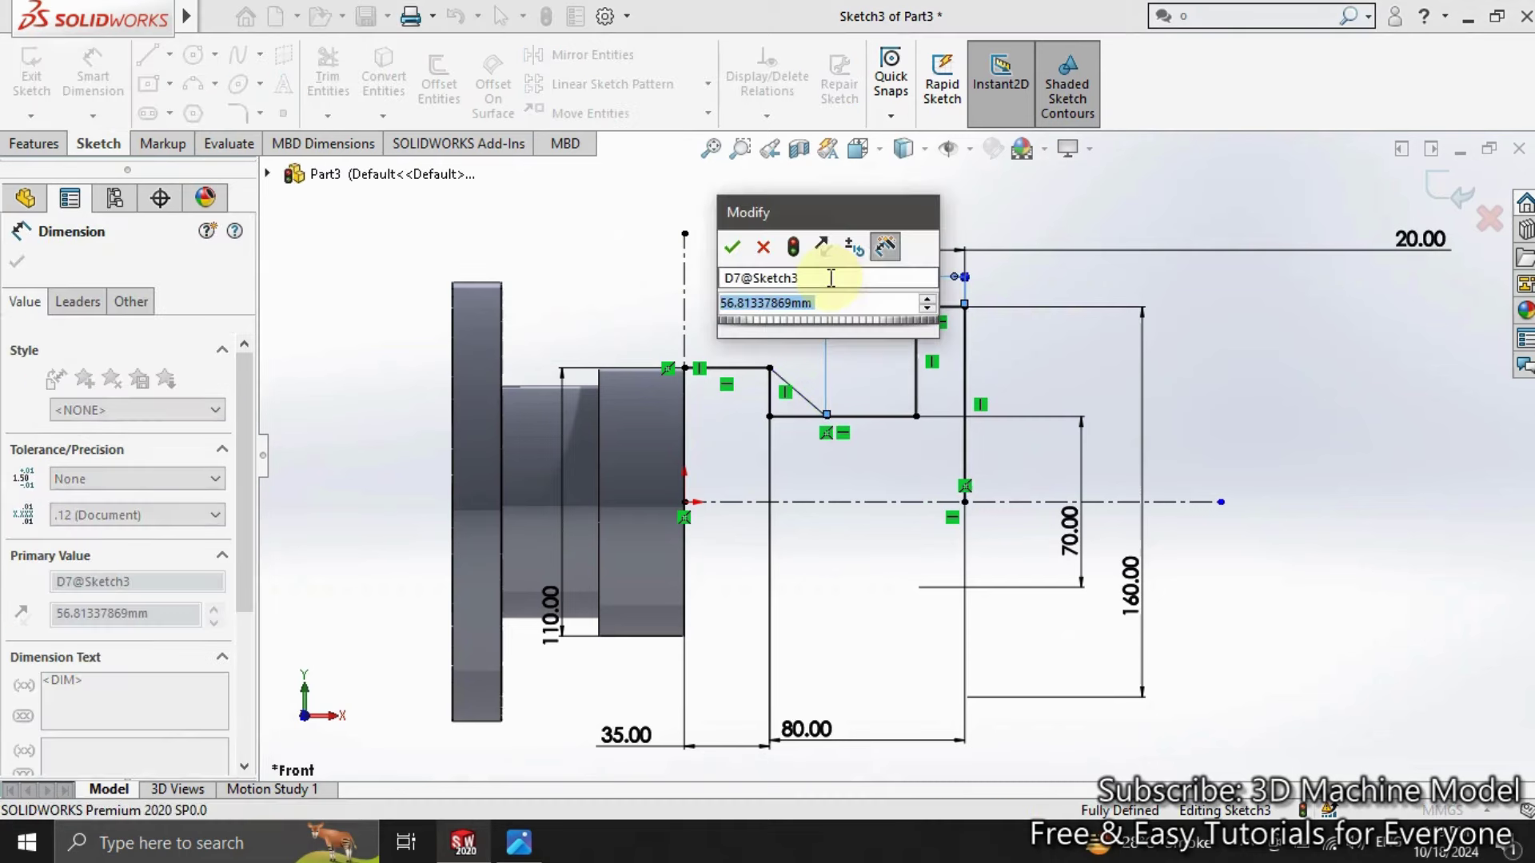
pyautogui.press('Return')
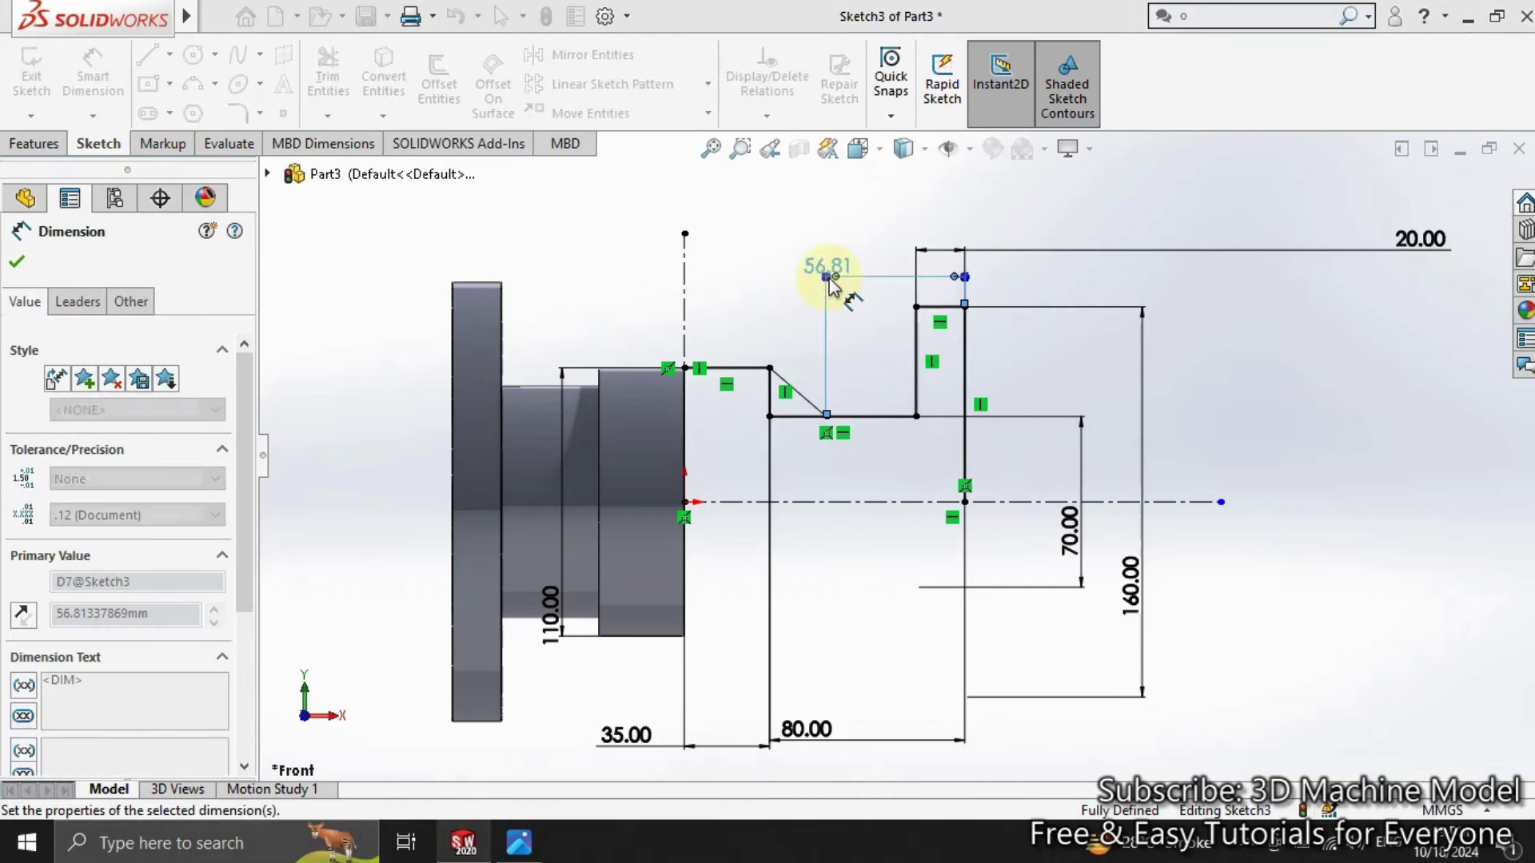
pyautogui.press('Escape')
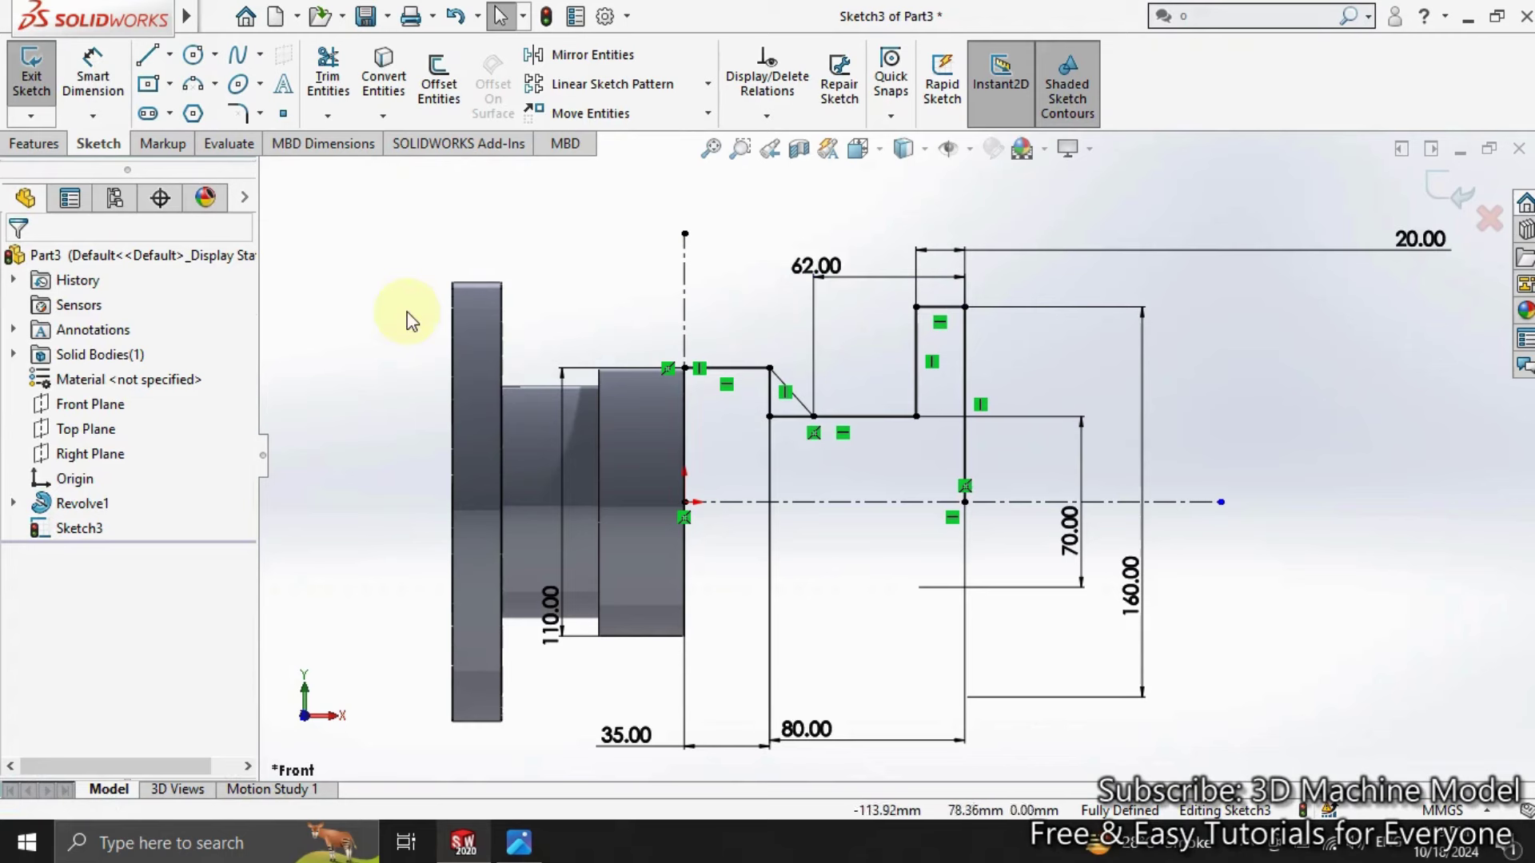
# Step: Trim away the leftover short vertical segment
pyautogui.click(328, 76)
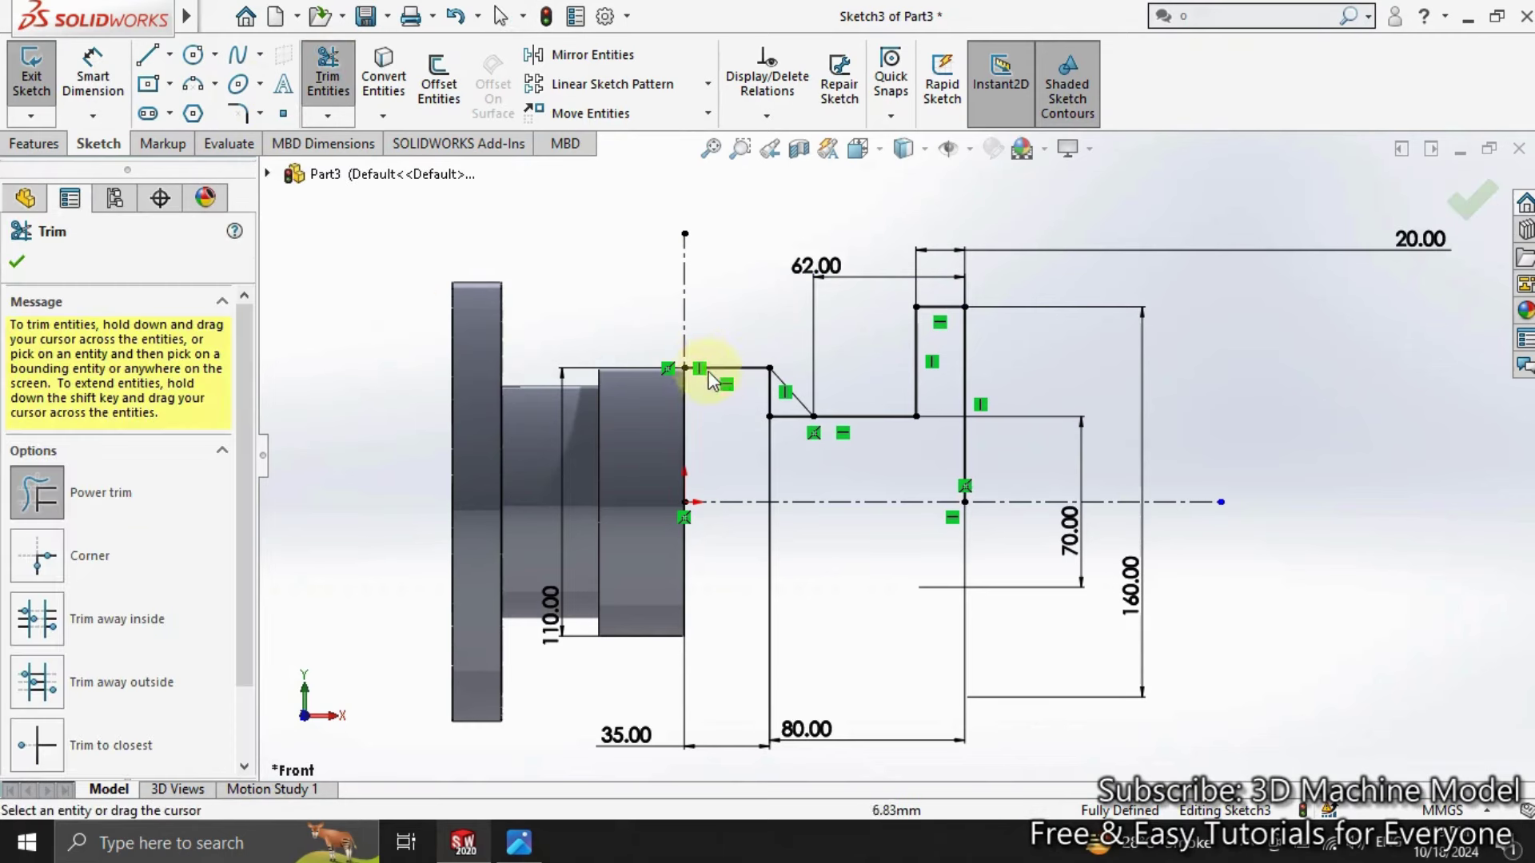
pyautogui.moveTo(760, 396); pyautogui.dragTo(800, 419)
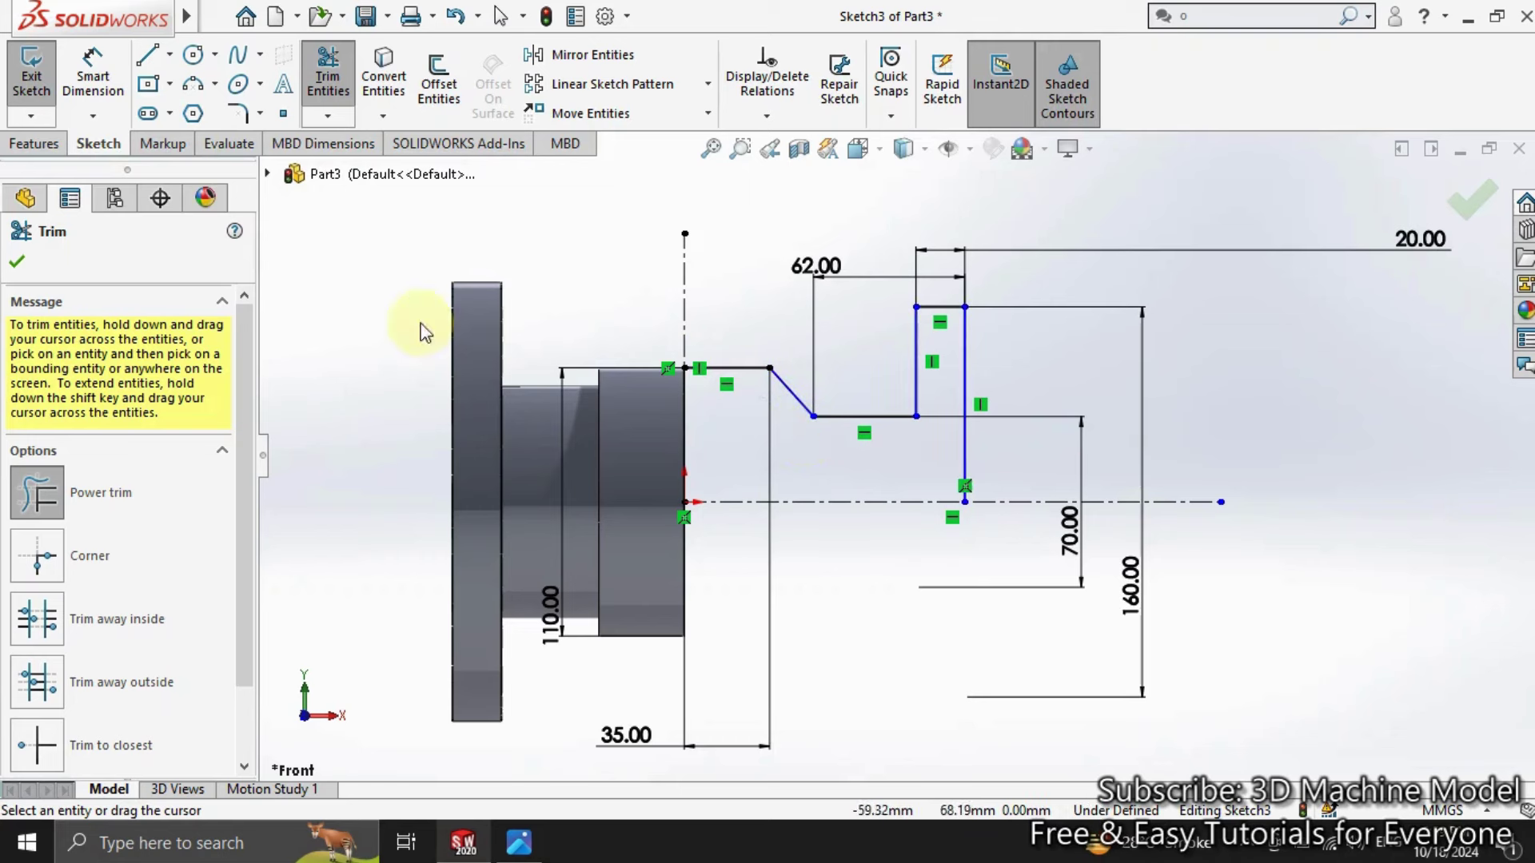
pyautogui.click(328, 80)
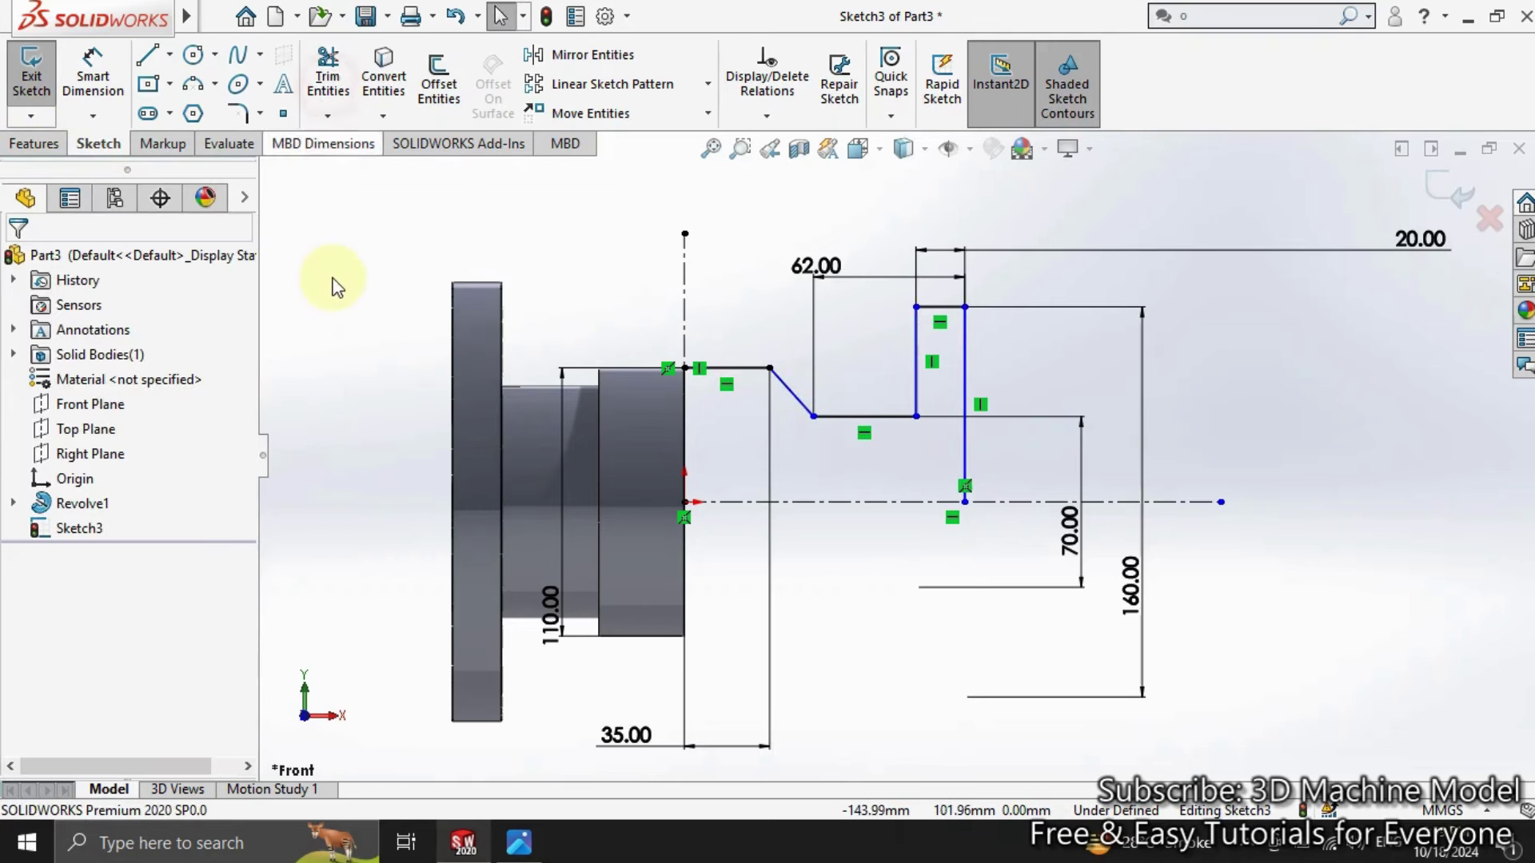
# Step: Draw a horizontal line across the profile and a short stepped outline back to the top-left corner
pyautogui.click(141, 58)
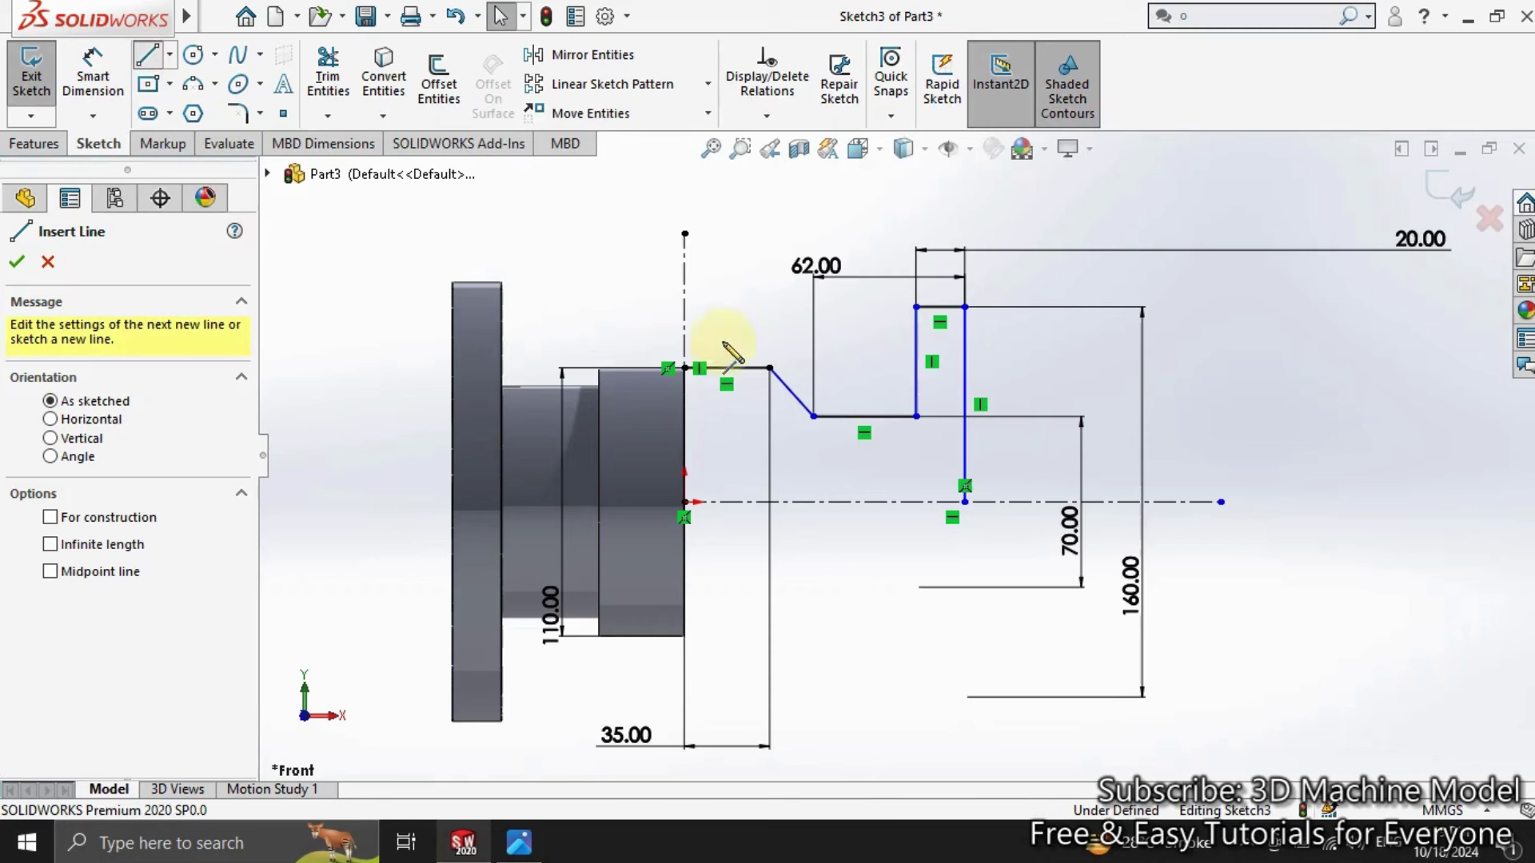
pyautogui.click(963, 444)
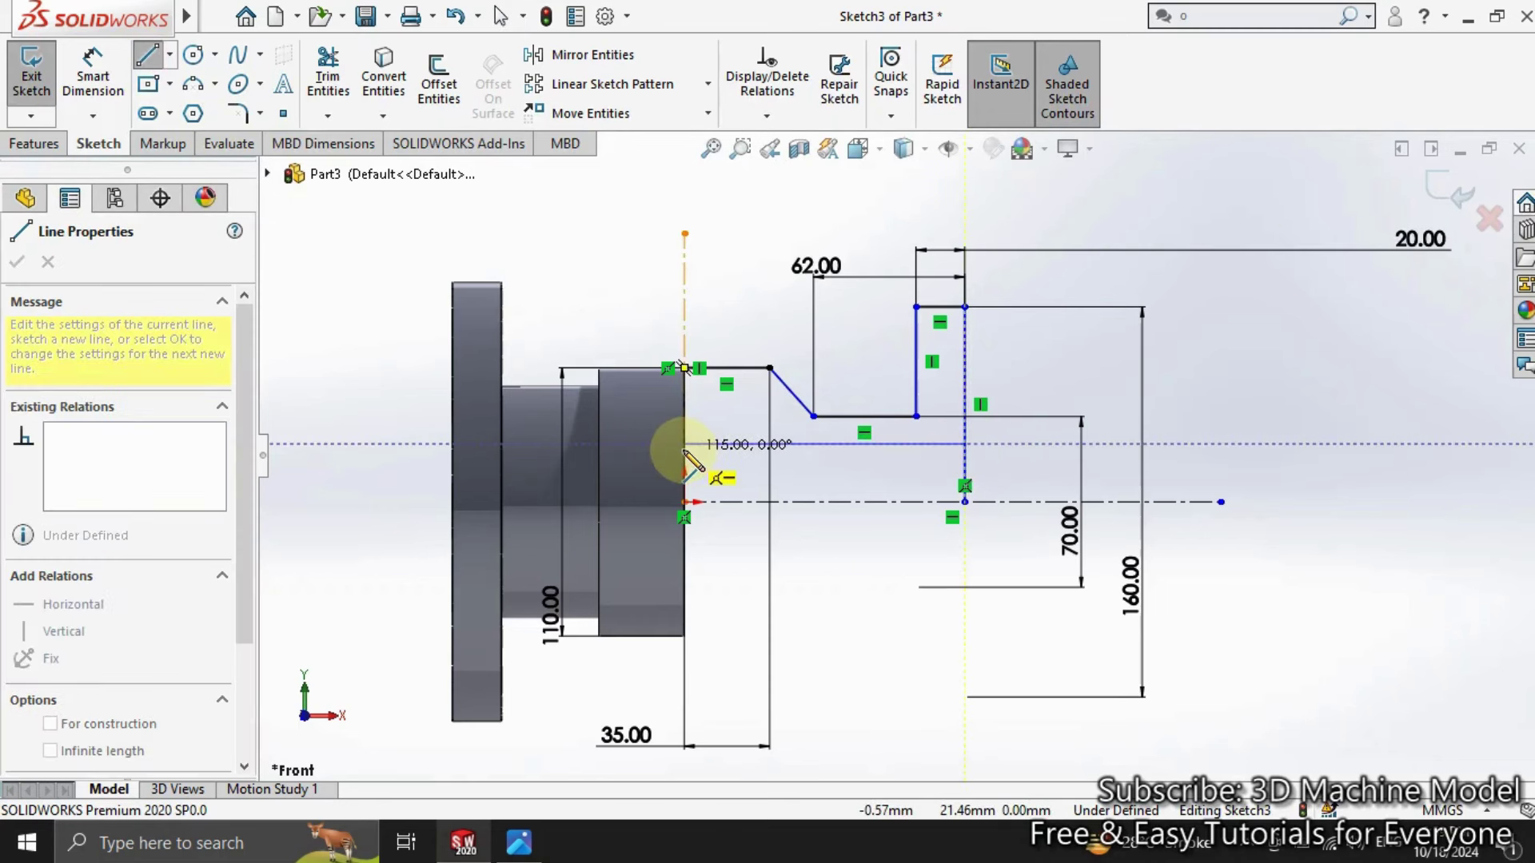
pyautogui.click(685, 444)
pyautogui.rightClick(600, 289)
pyautogui.click(636, 312)
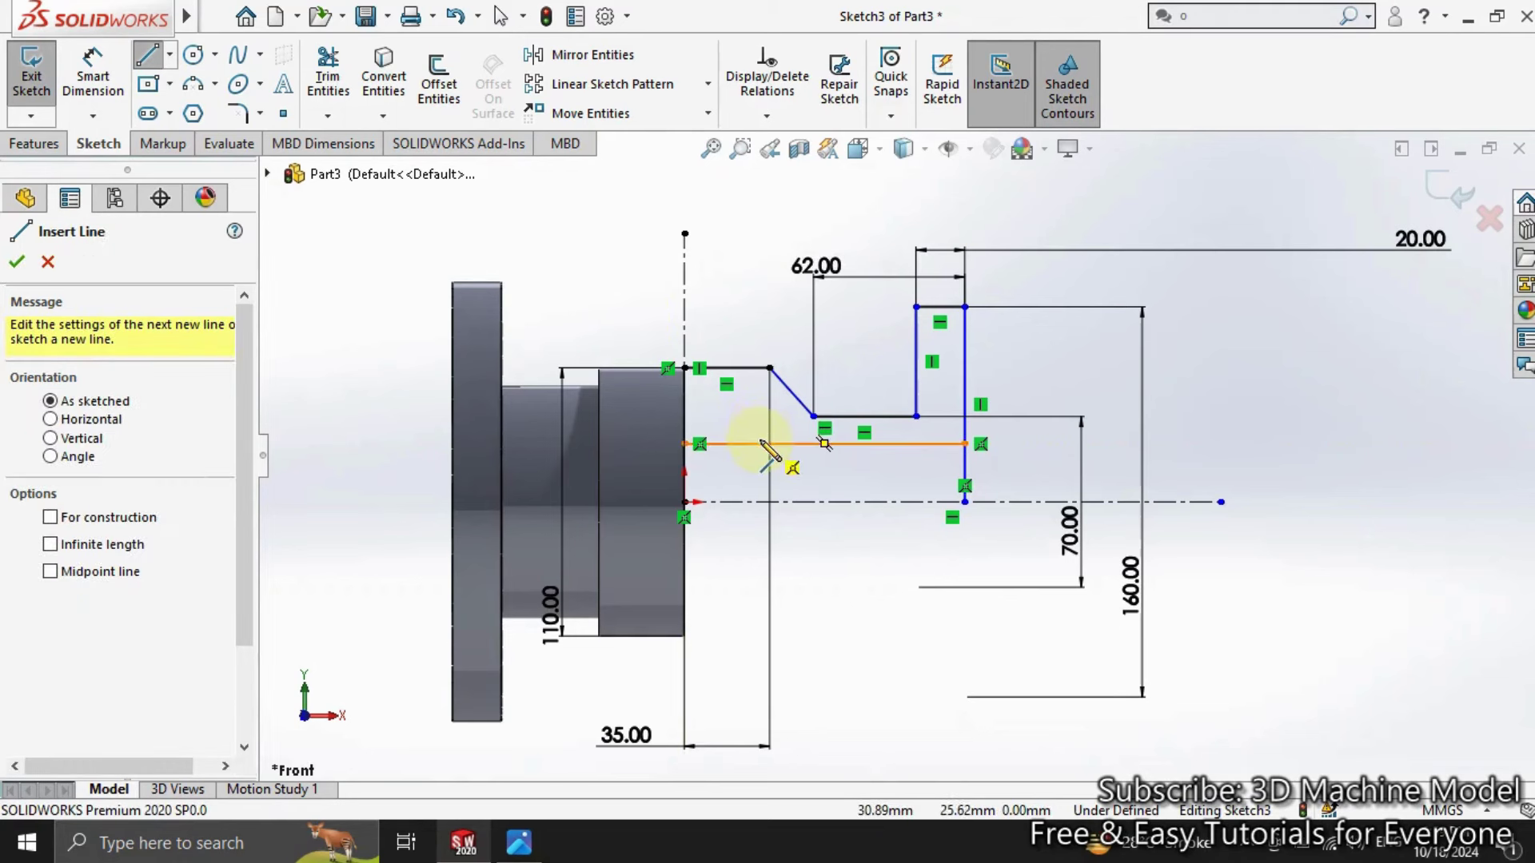
pyautogui.click(789, 443)
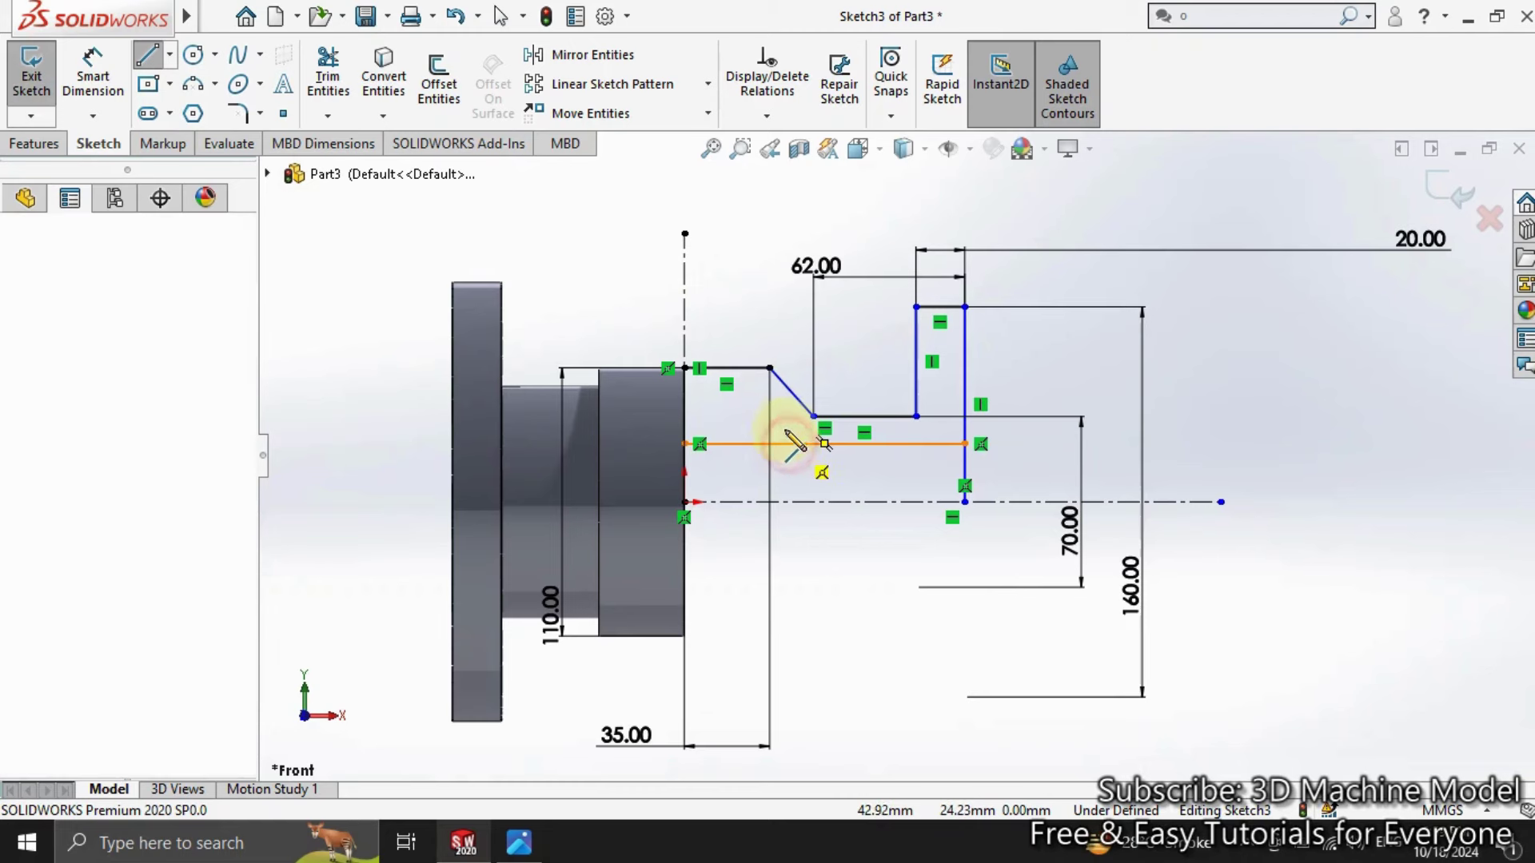
pyautogui.click(789, 417)
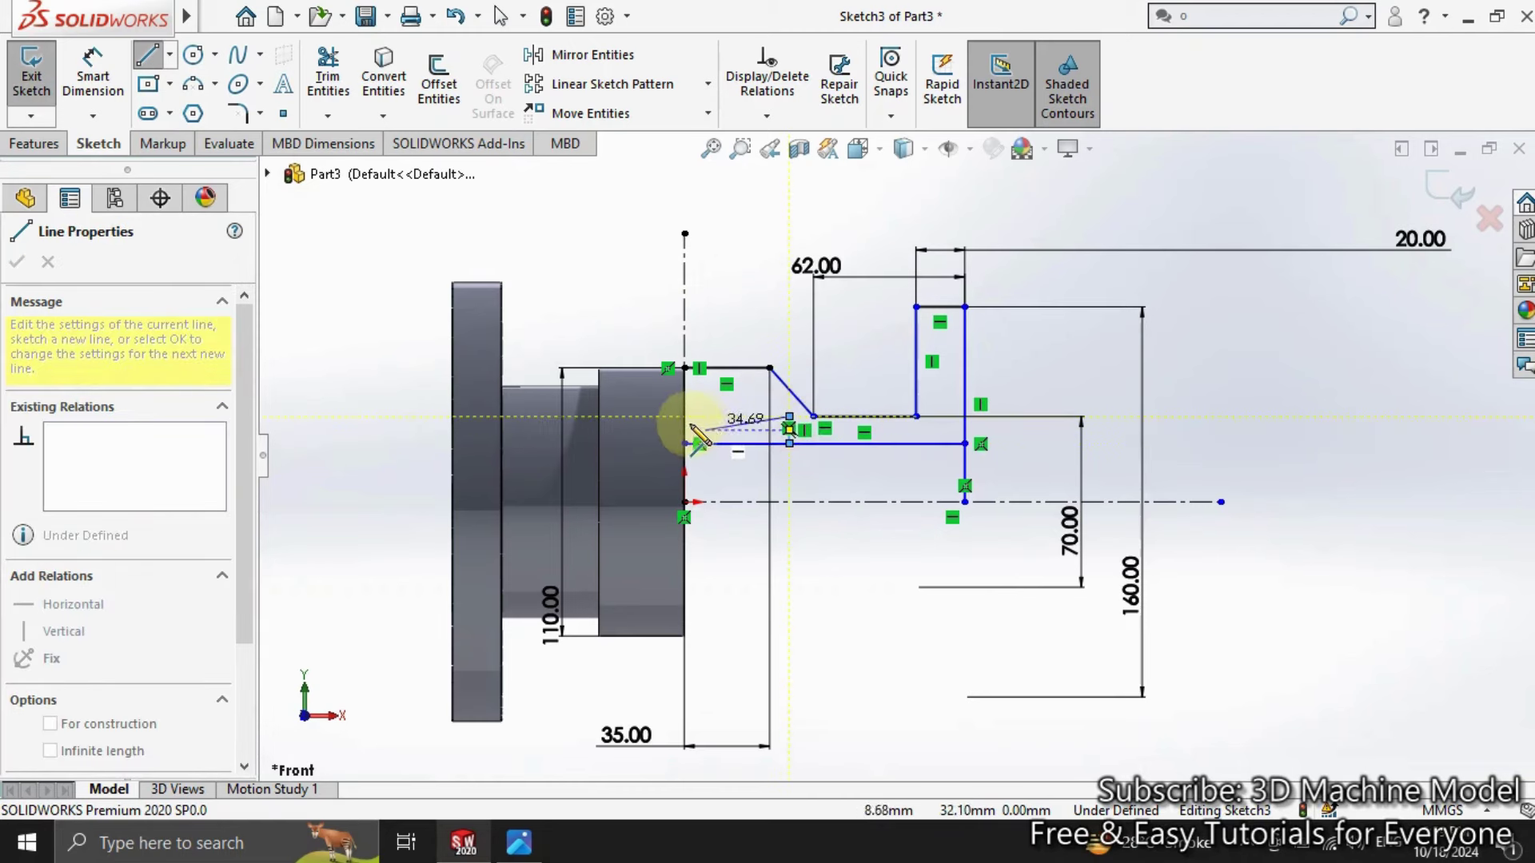
pyautogui.click(684, 416)
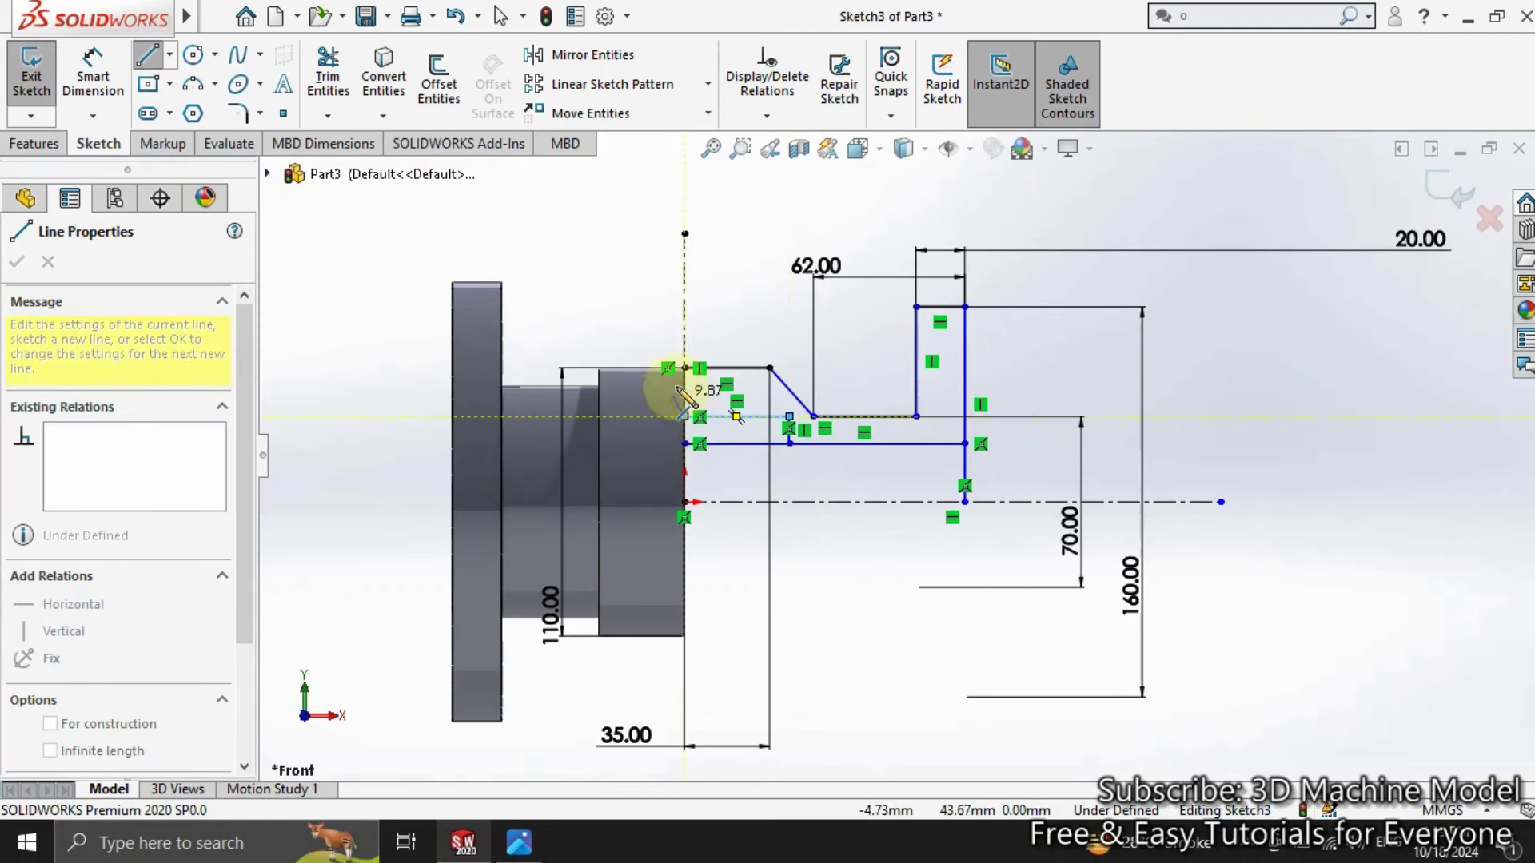
pyautogui.click(684, 368)
pyautogui.rightClick(591, 276)
pyautogui.click(615, 284)
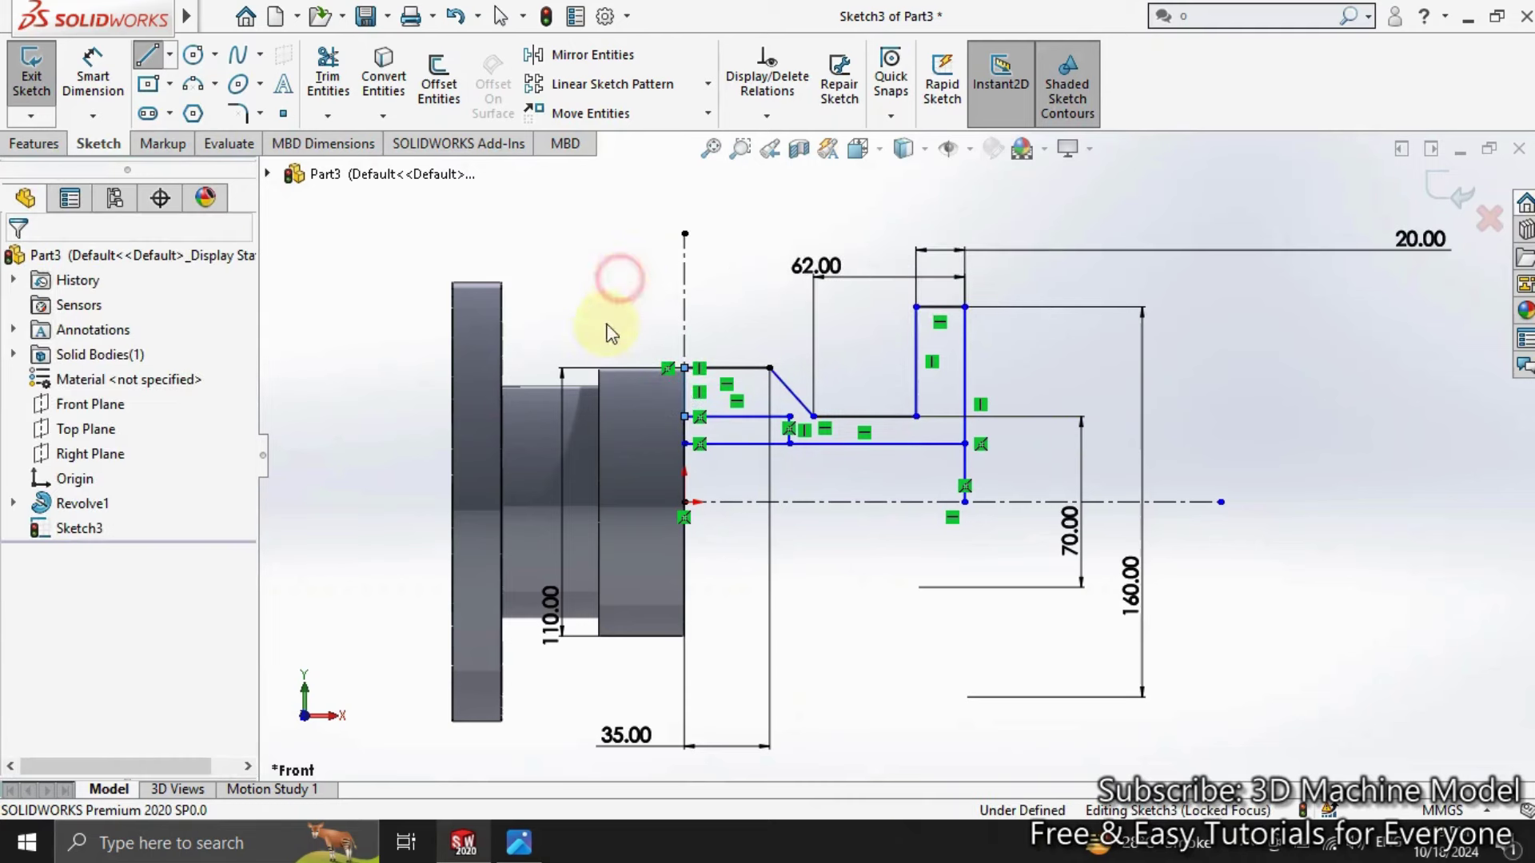
# Step: Dimension the short horizontal line at 45 mm long and 70 mm diameter
pyautogui.click(327, 76)
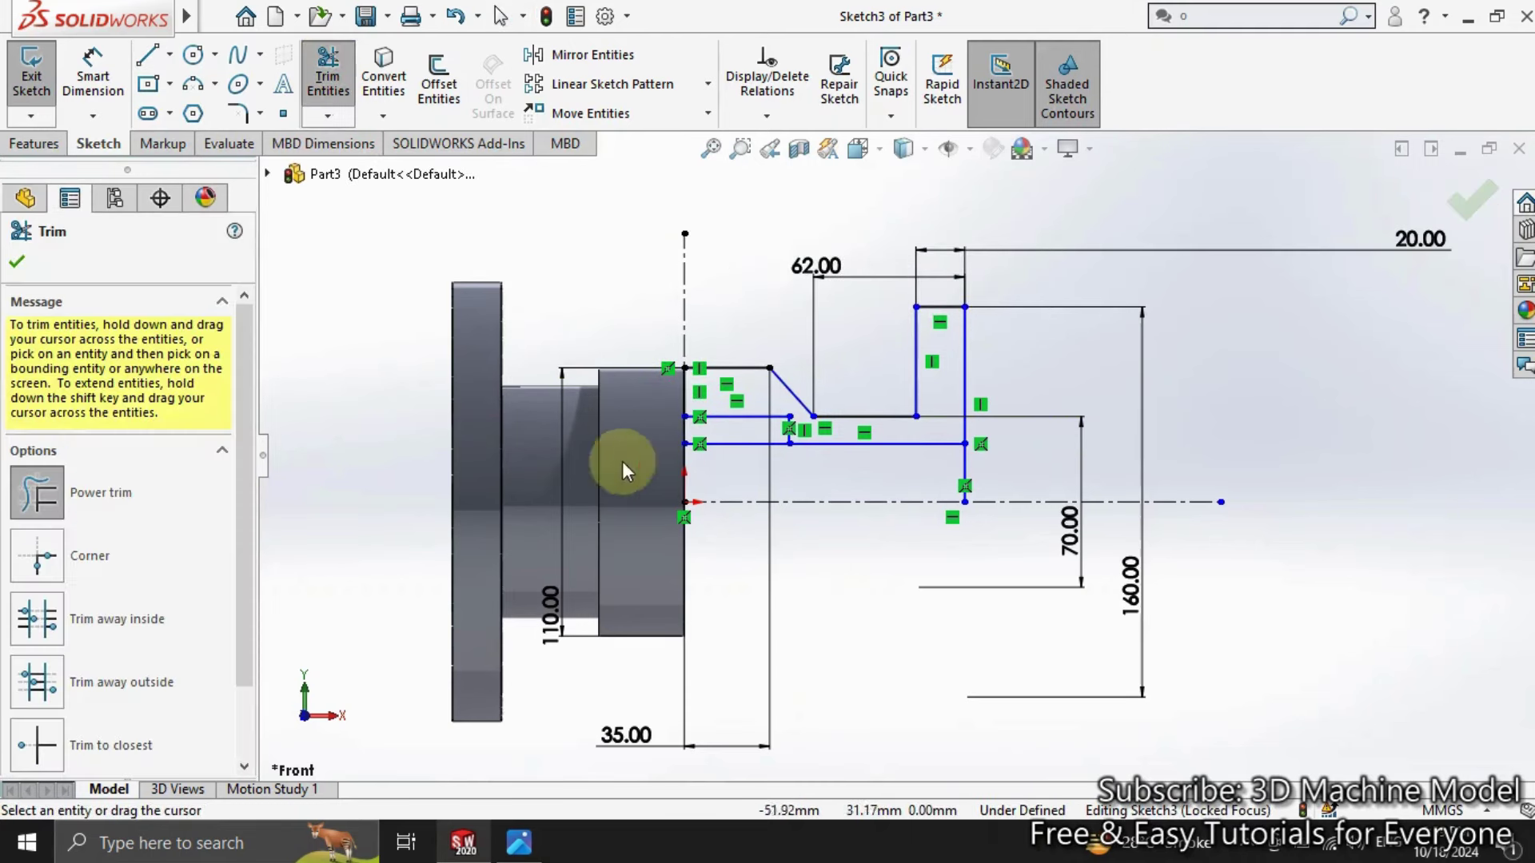
pyautogui.click(92, 76)
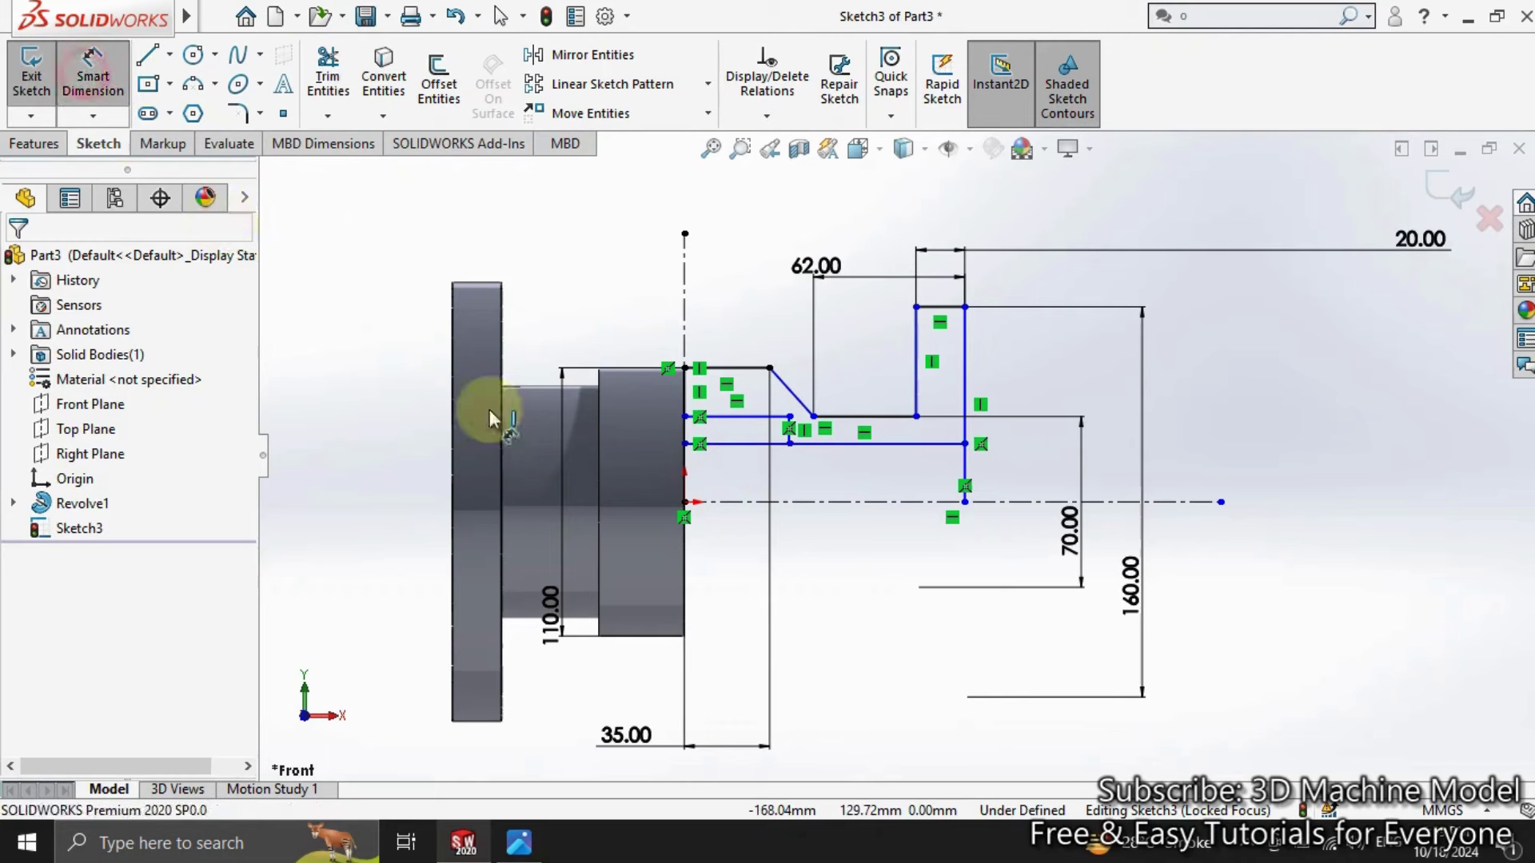
pyautogui.click(732, 418)
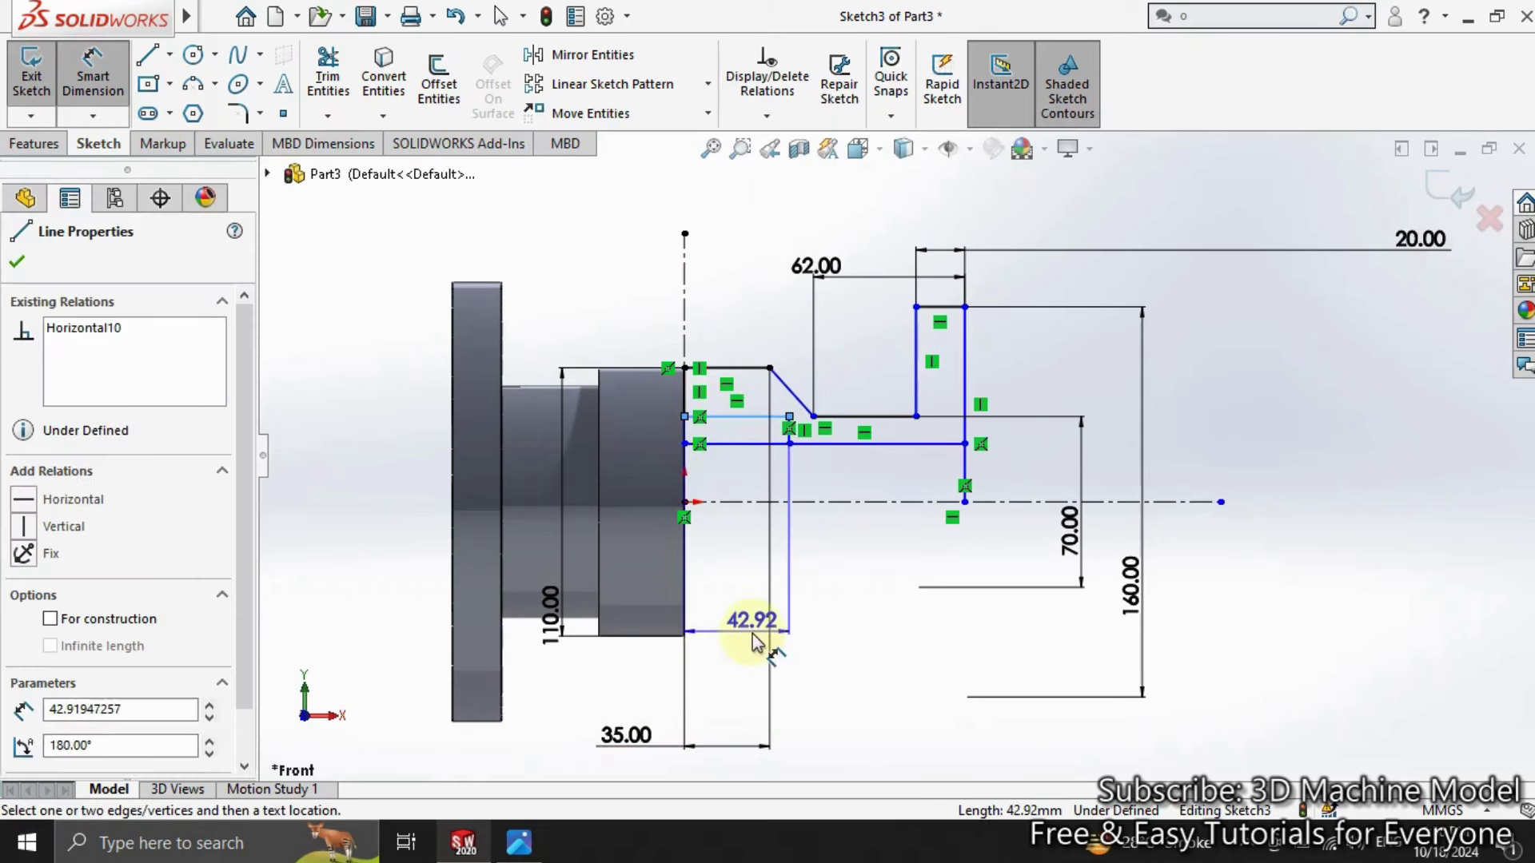
pyautogui.click(753, 626)
pyautogui.write('2')
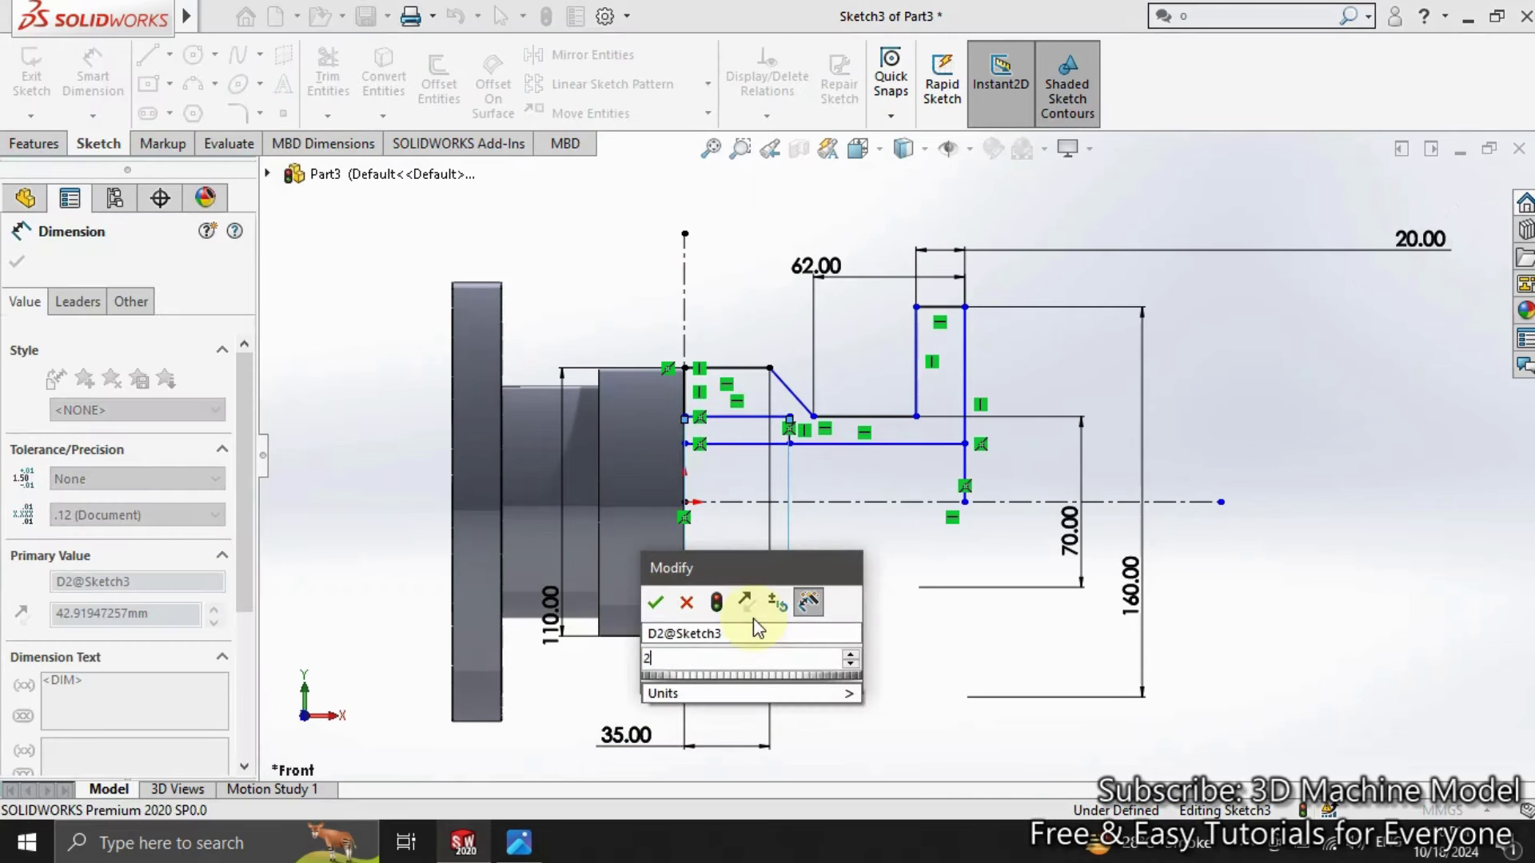
pyautogui.write('0+')
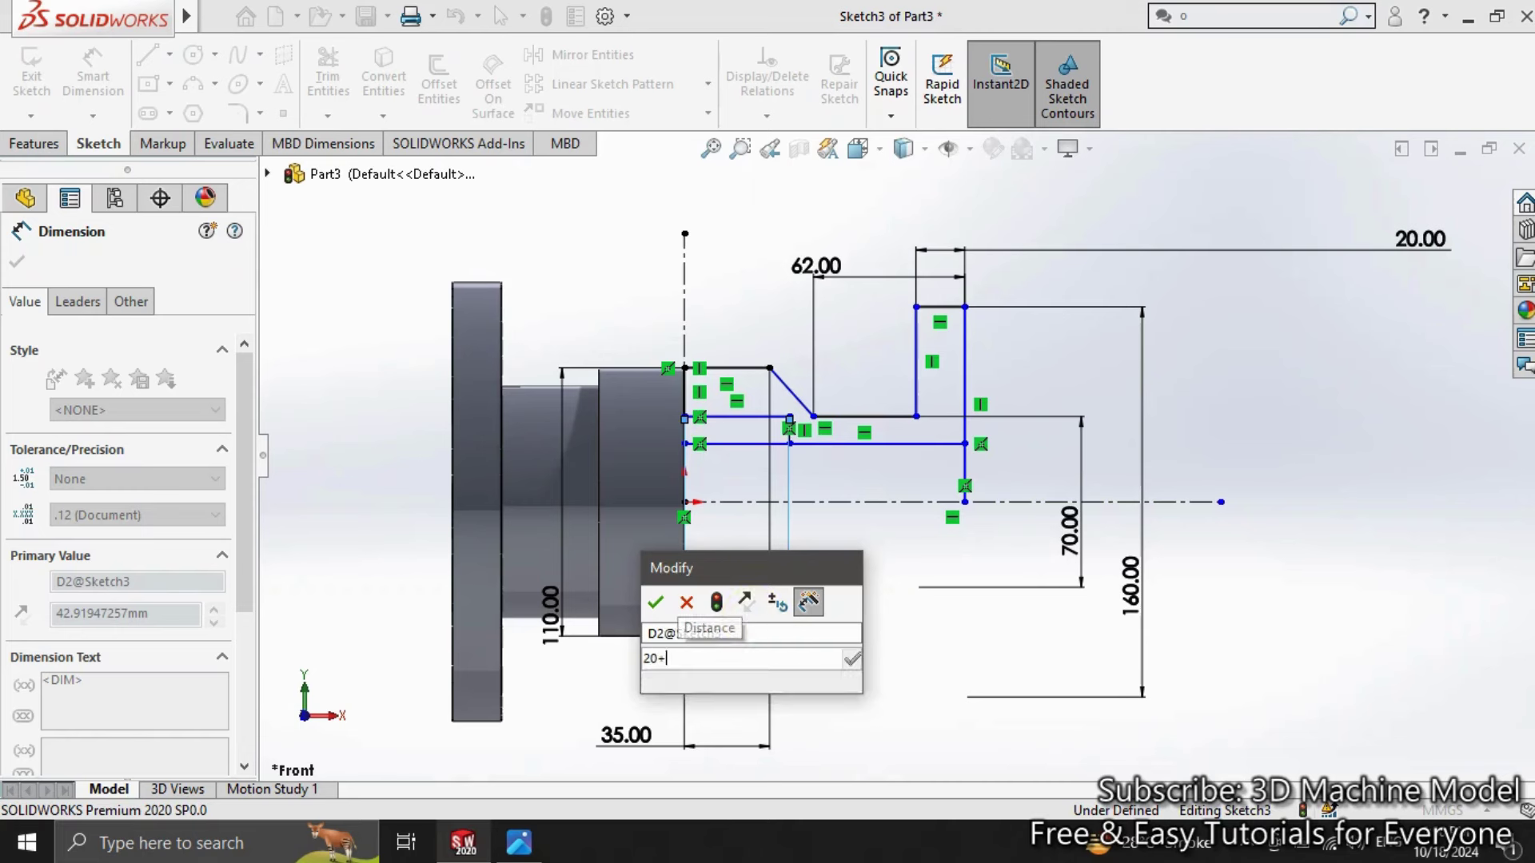
pyautogui.write('25')
pyautogui.press('Return')
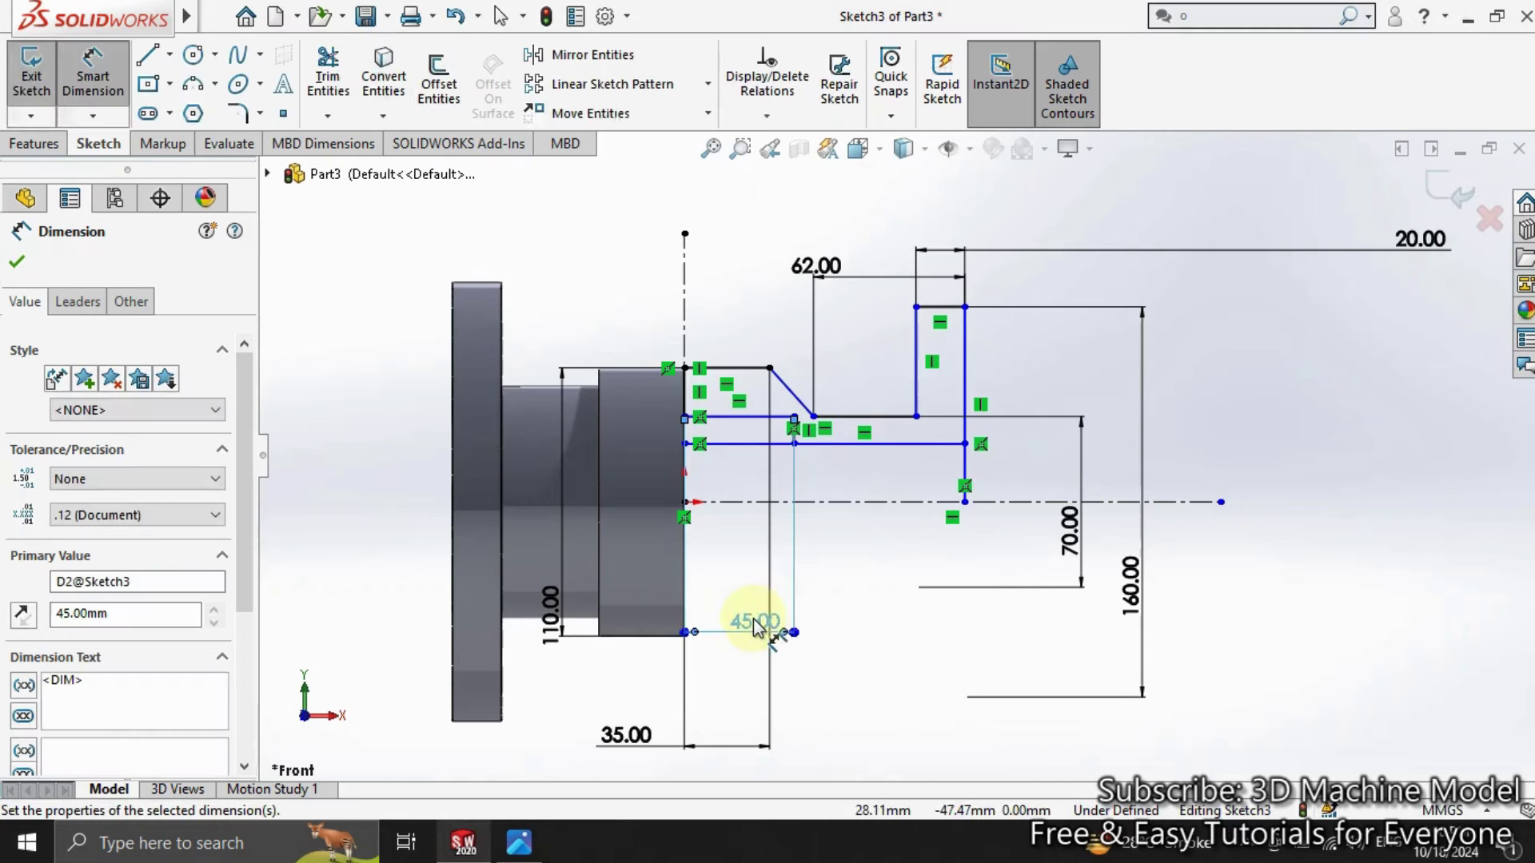
pyautogui.click(743, 417)
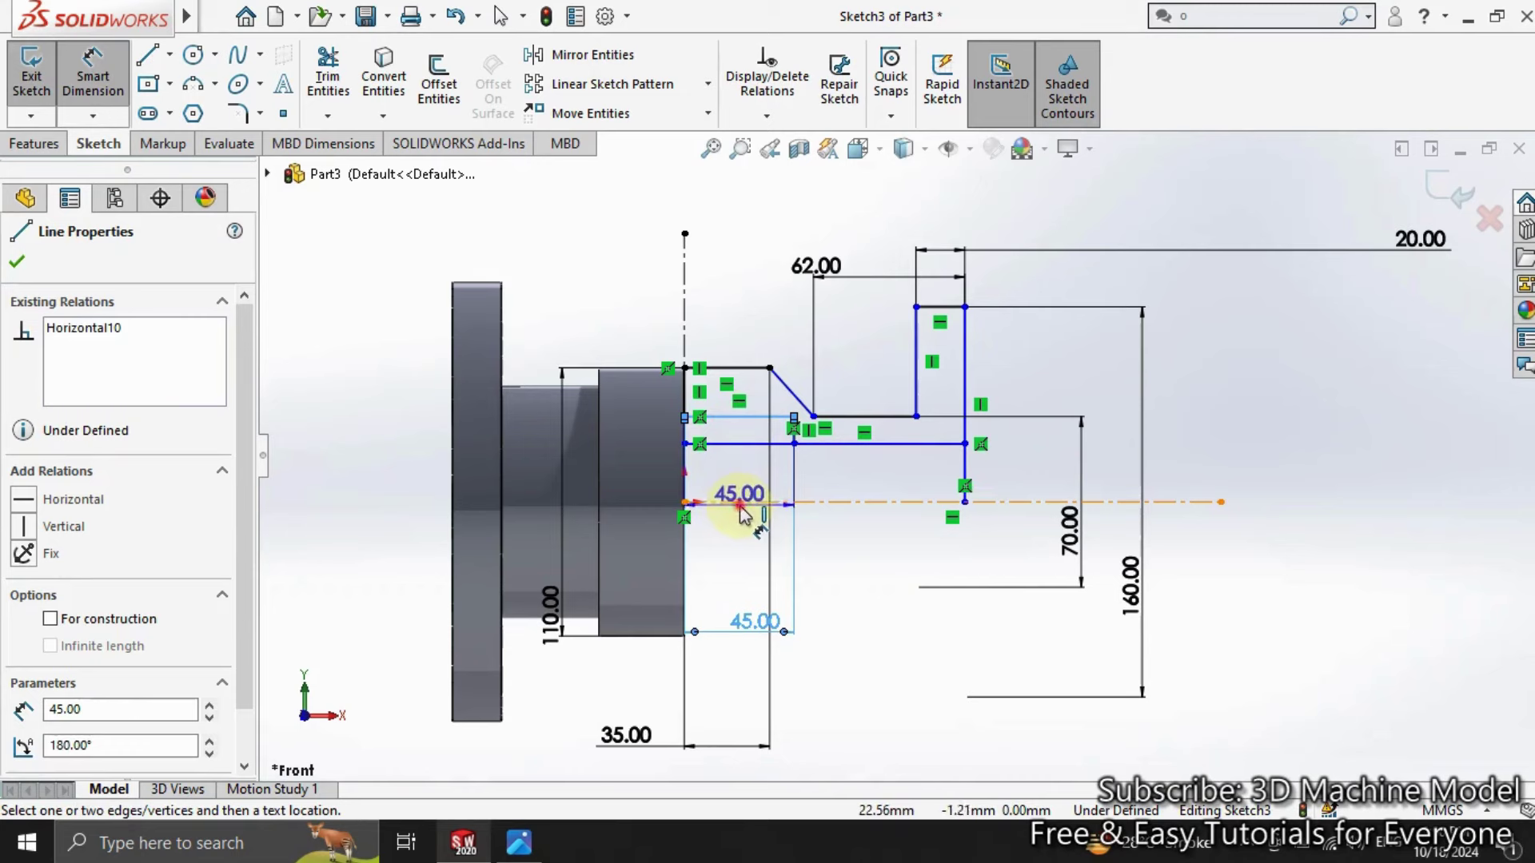
pyautogui.click(734, 502)
pyautogui.click(729, 547)
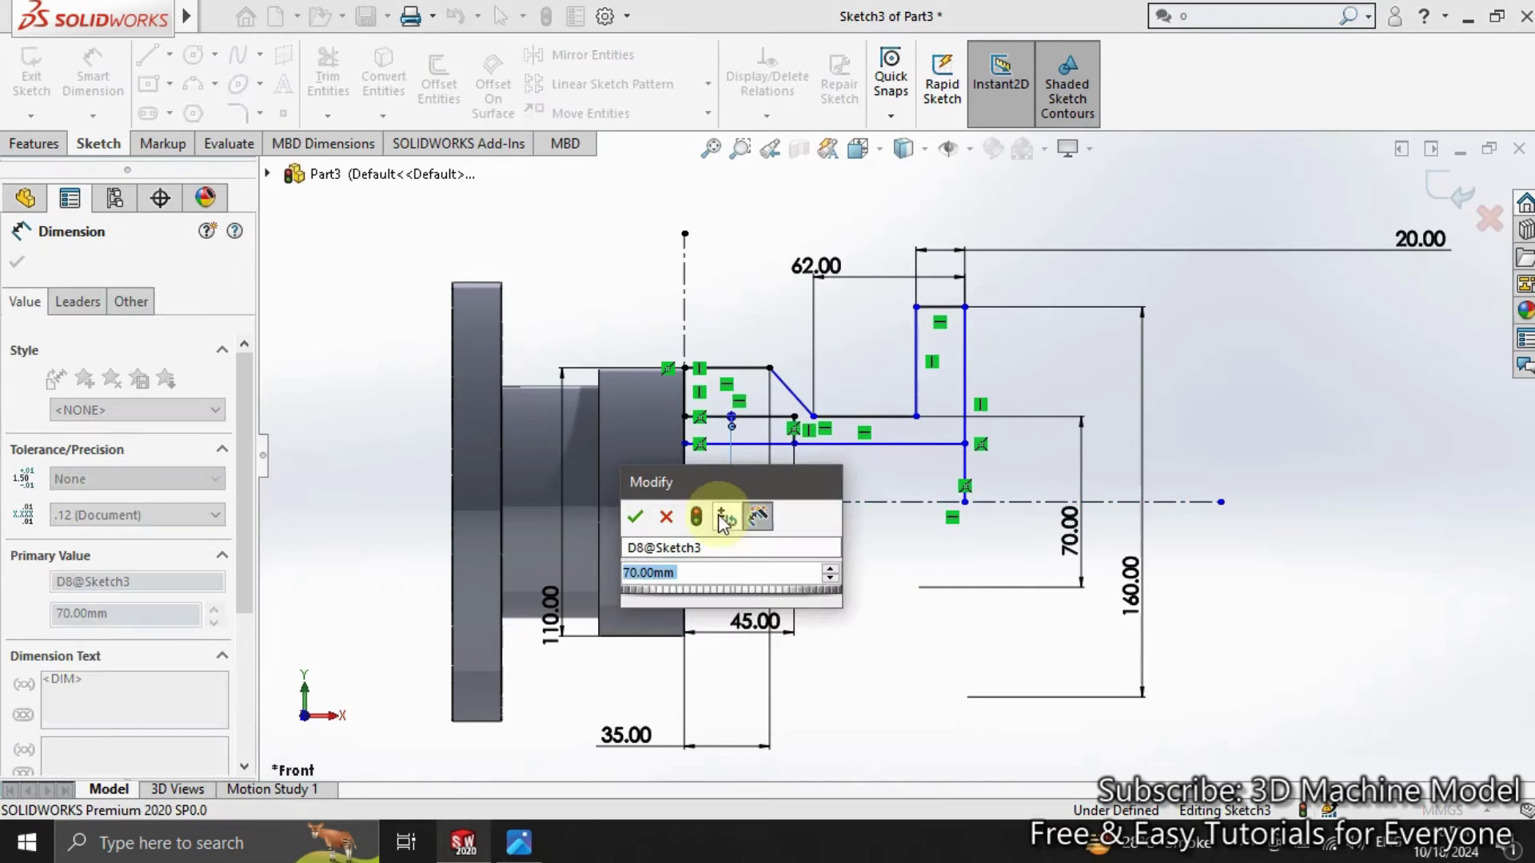
pyautogui.click(642, 508)
pyautogui.click(811, 555)
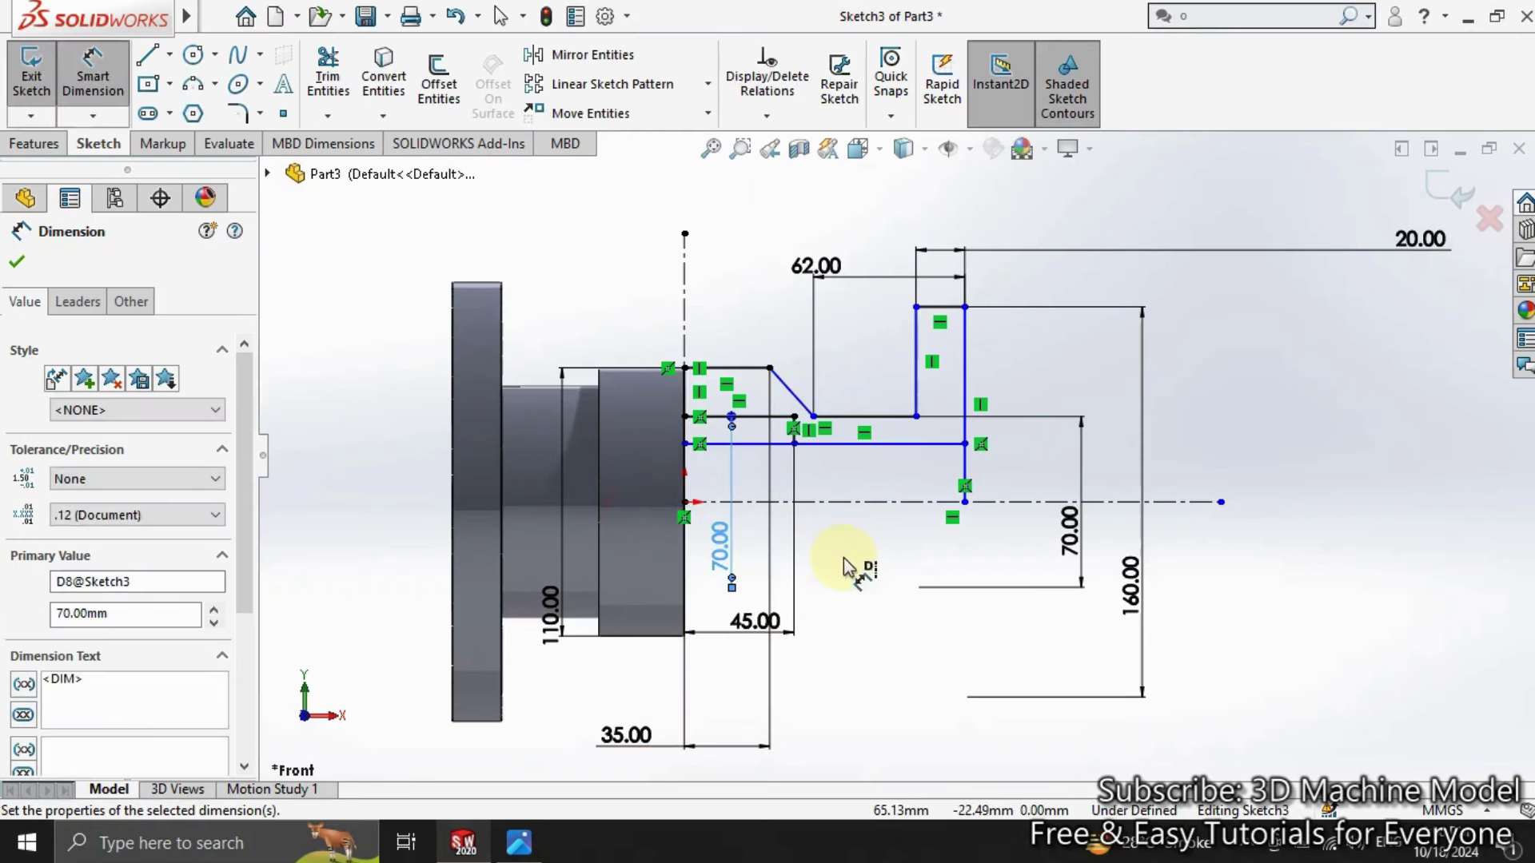
pyautogui.click(840, 559)
# Step: Power-trim the stray short line below the profile
pyautogui.click(344, 101)
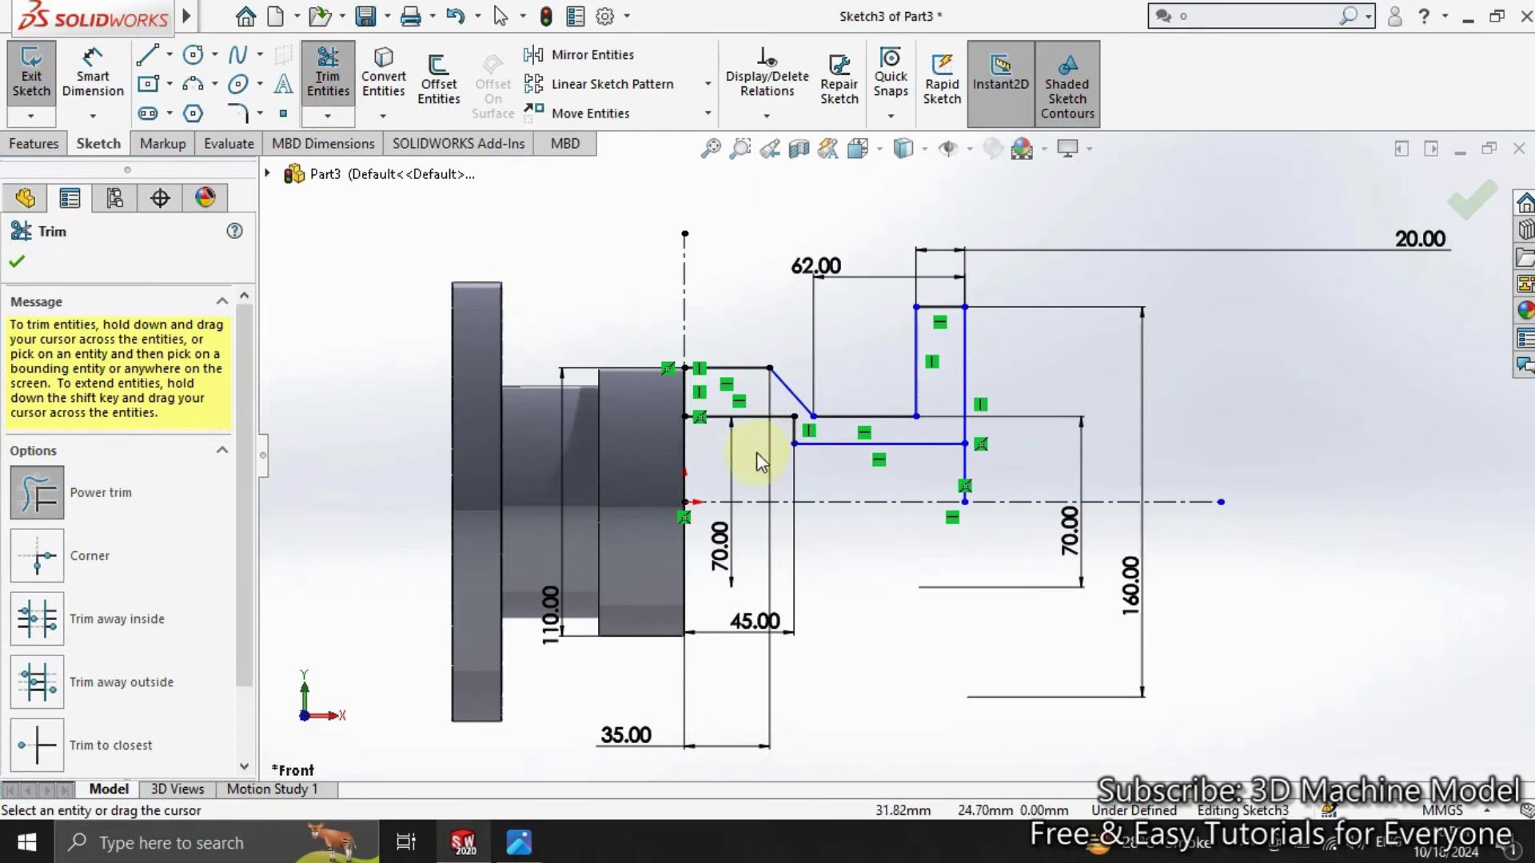
pyautogui.moveTo(897, 479); pyautogui.dragTo(1031, 470)
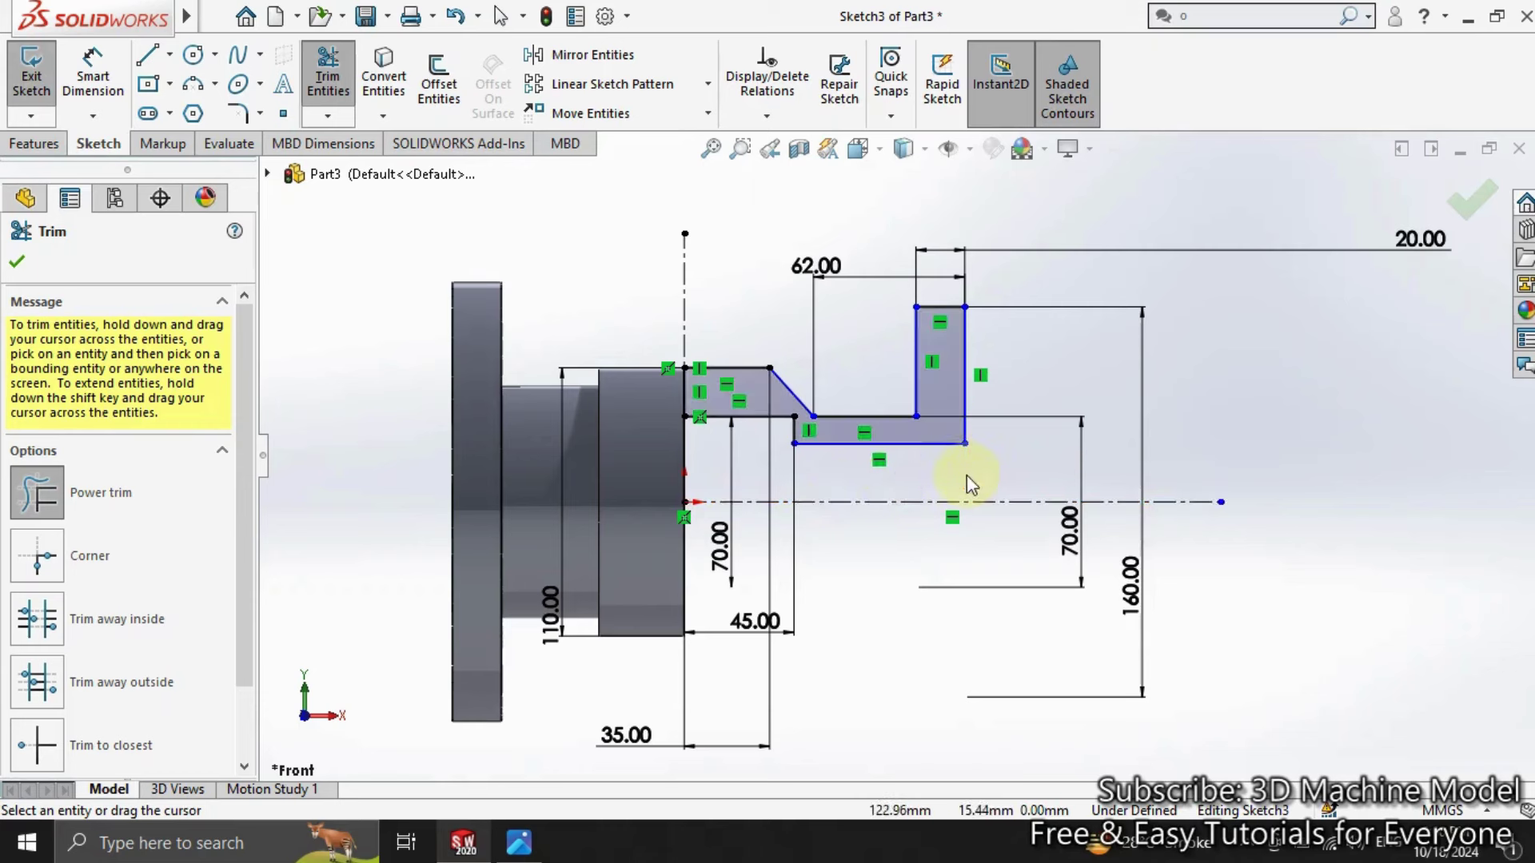
pyautogui.press('Escape')
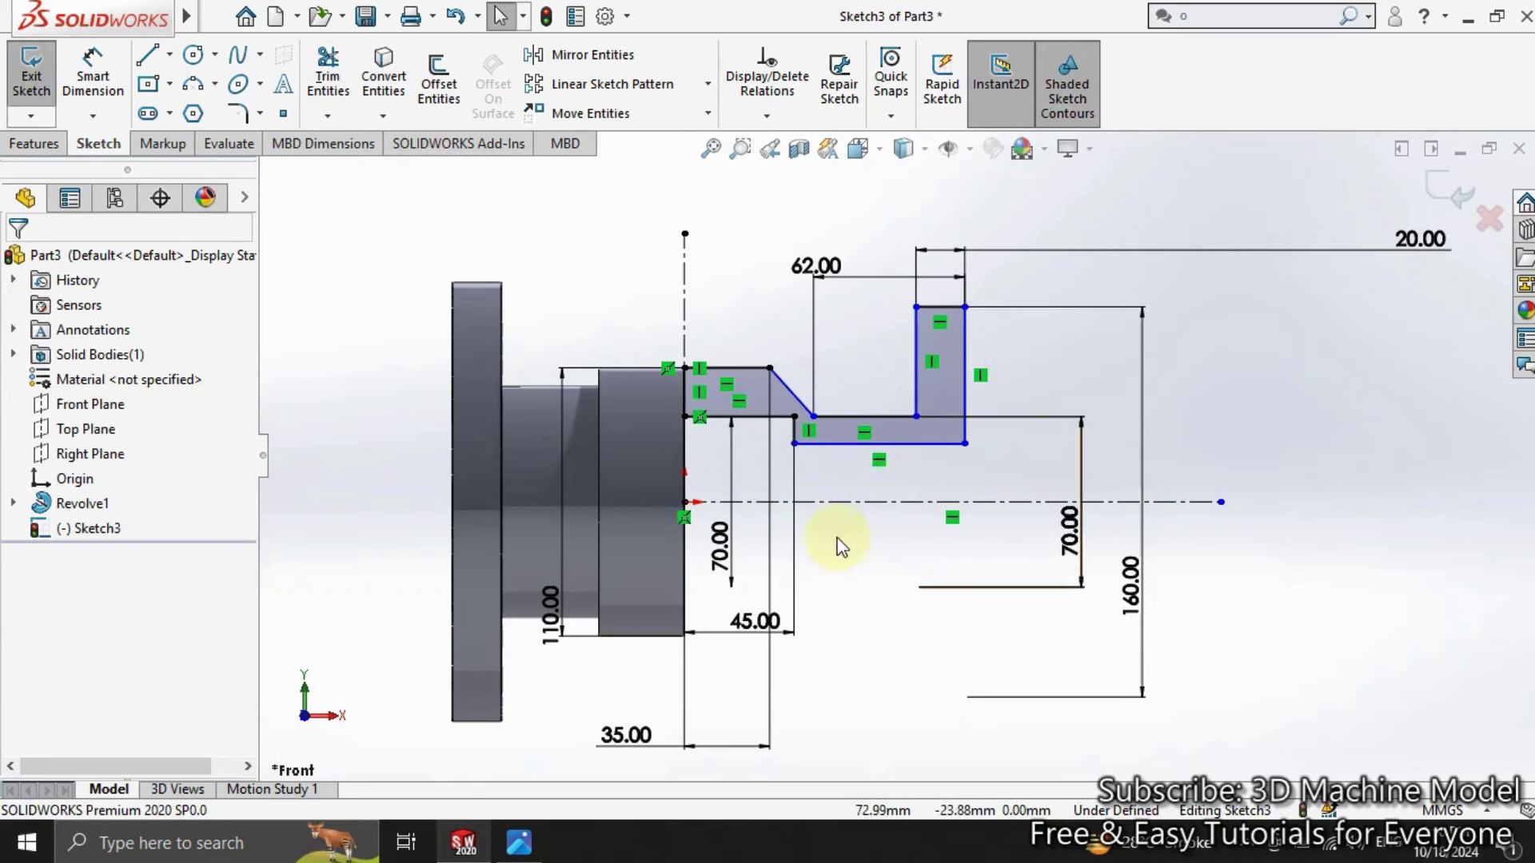
# Step: Revolve Sketch3 360° about its centerline as Revolve2
pyautogui.click(31, 71)
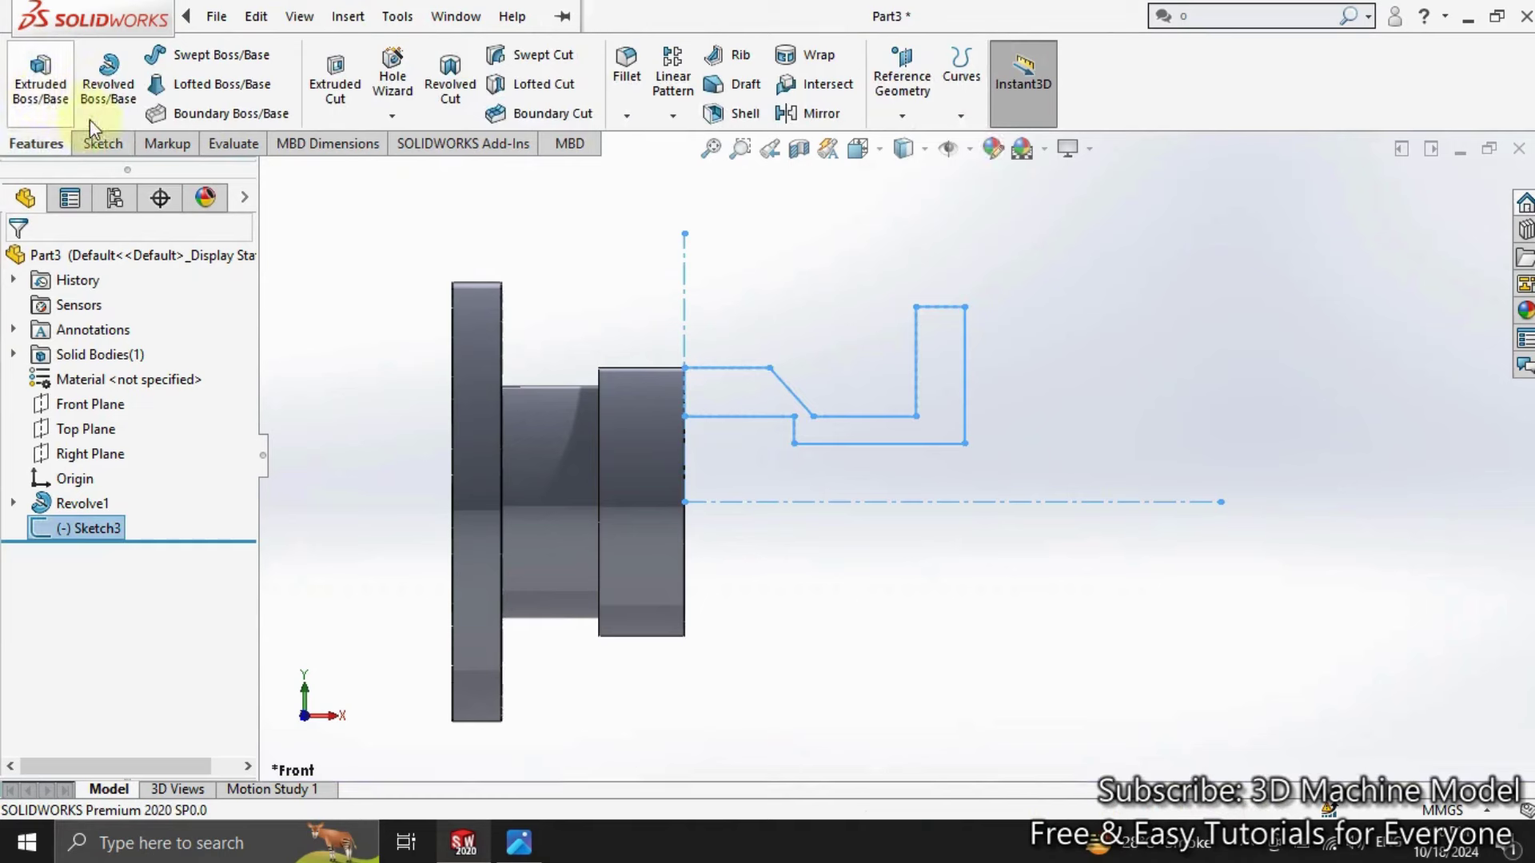
pyautogui.click(108, 88)
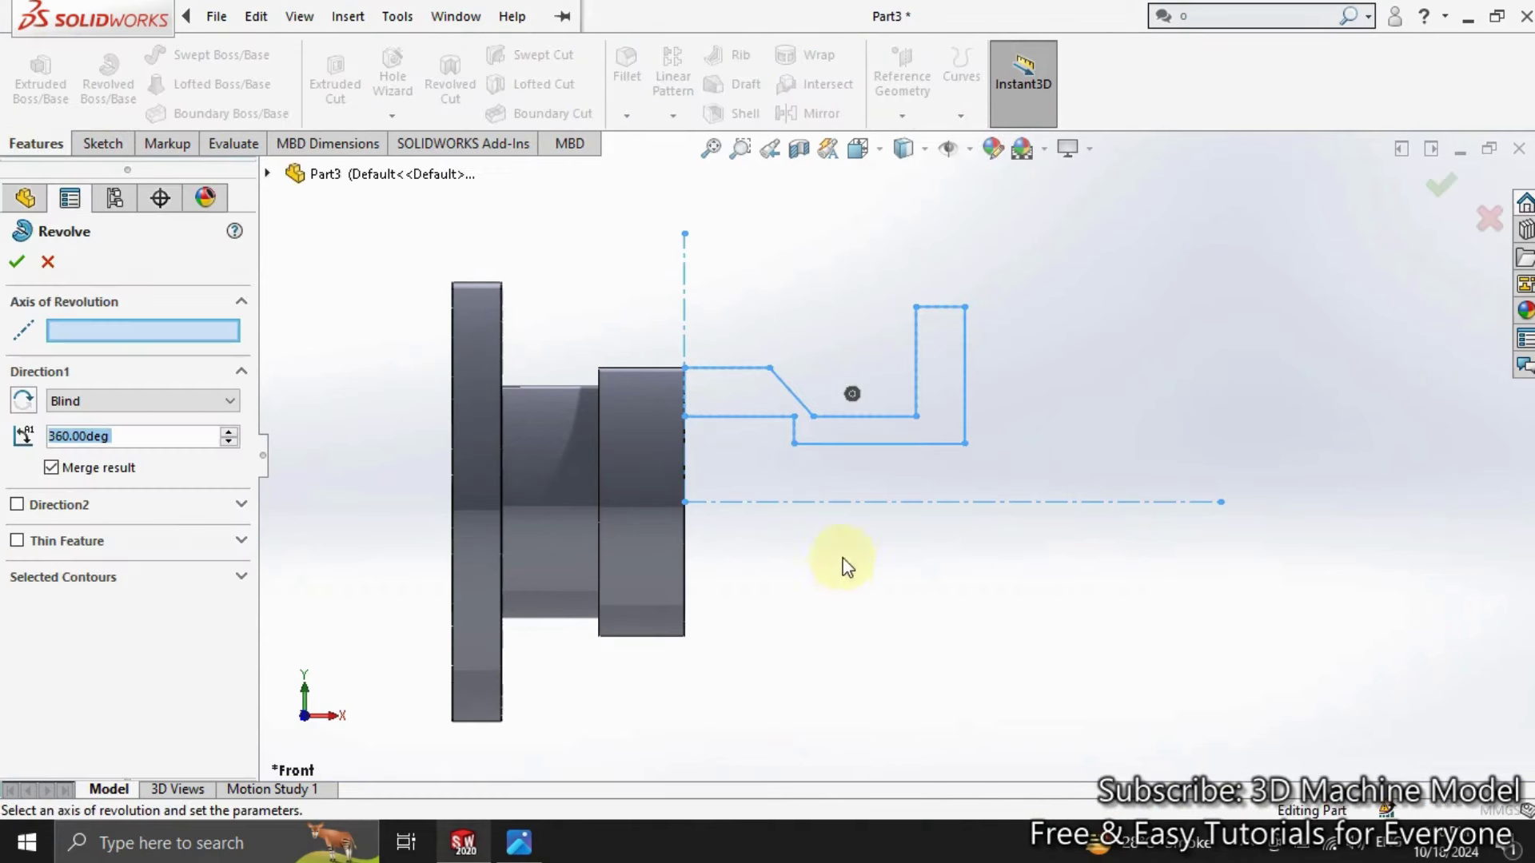
pyautogui.click(848, 504)
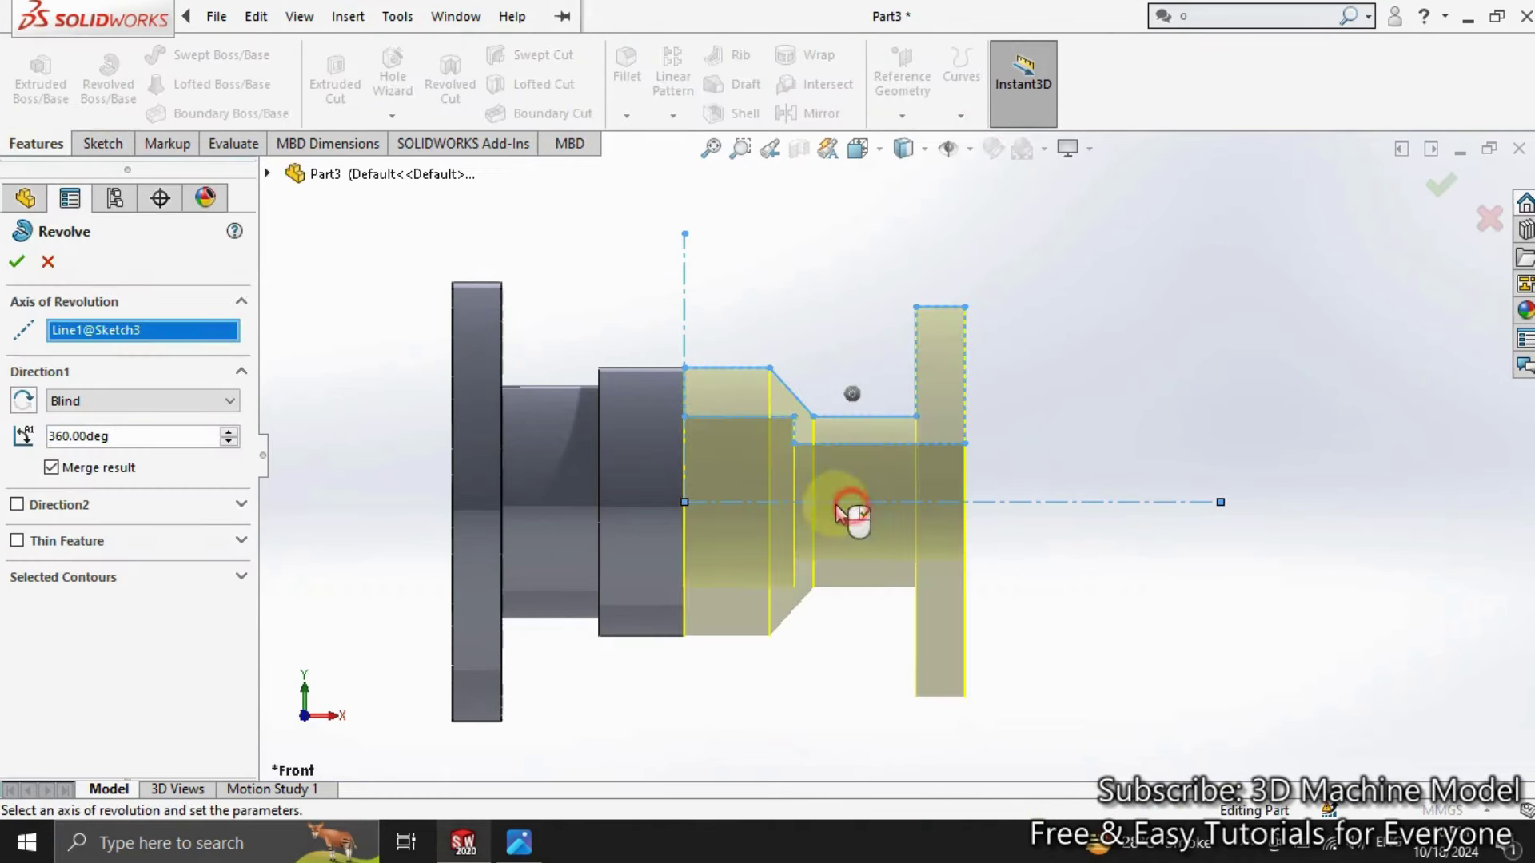
pyautogui.click(16, 262)
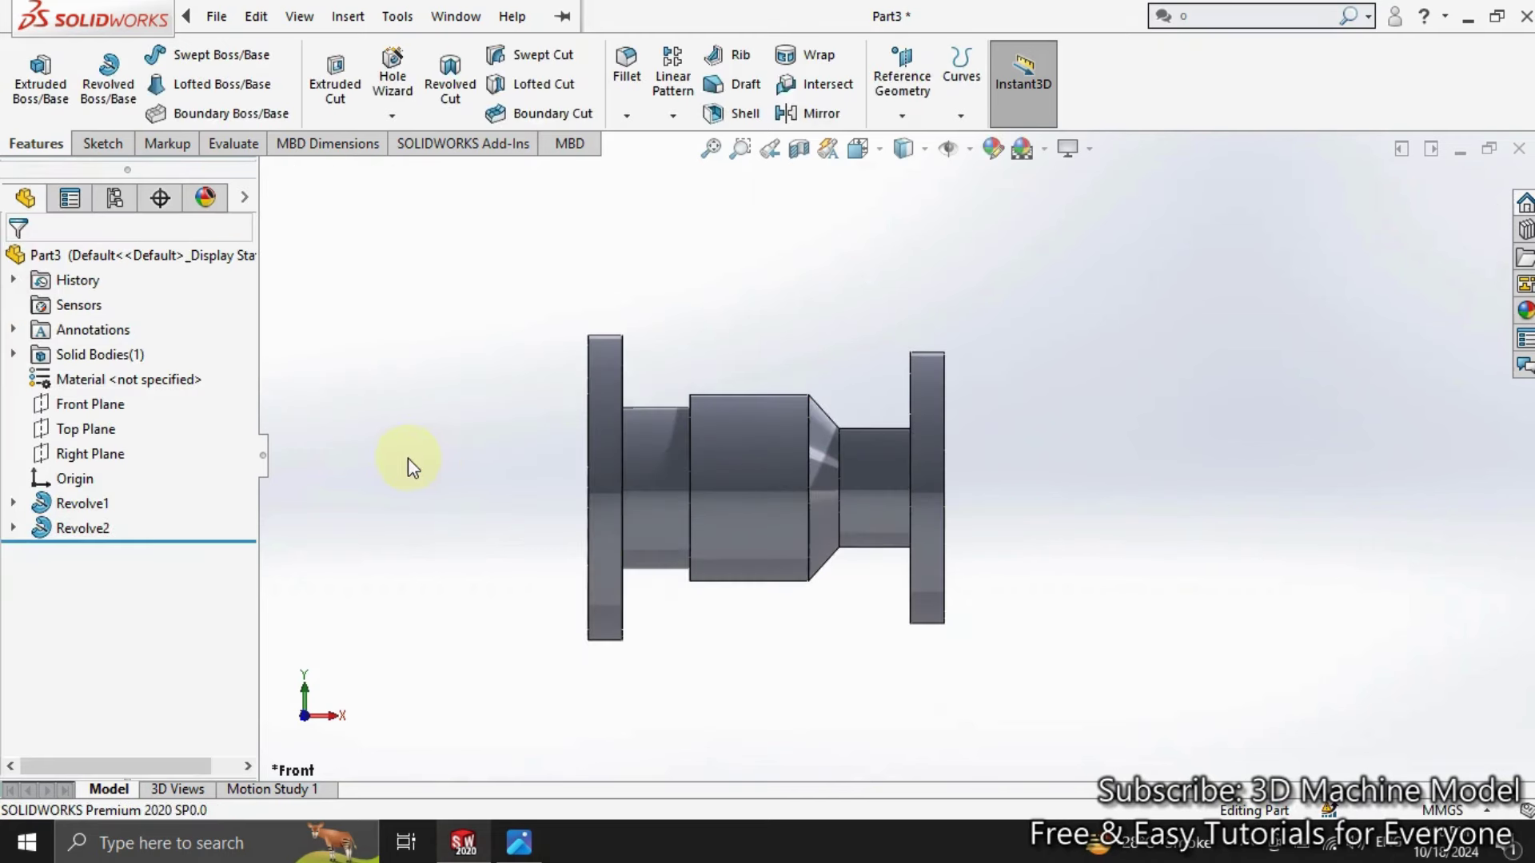
# Step: Draw two concentric circles centred on the origin in a Top Plane sketch
pyautogui.click(106, 429)
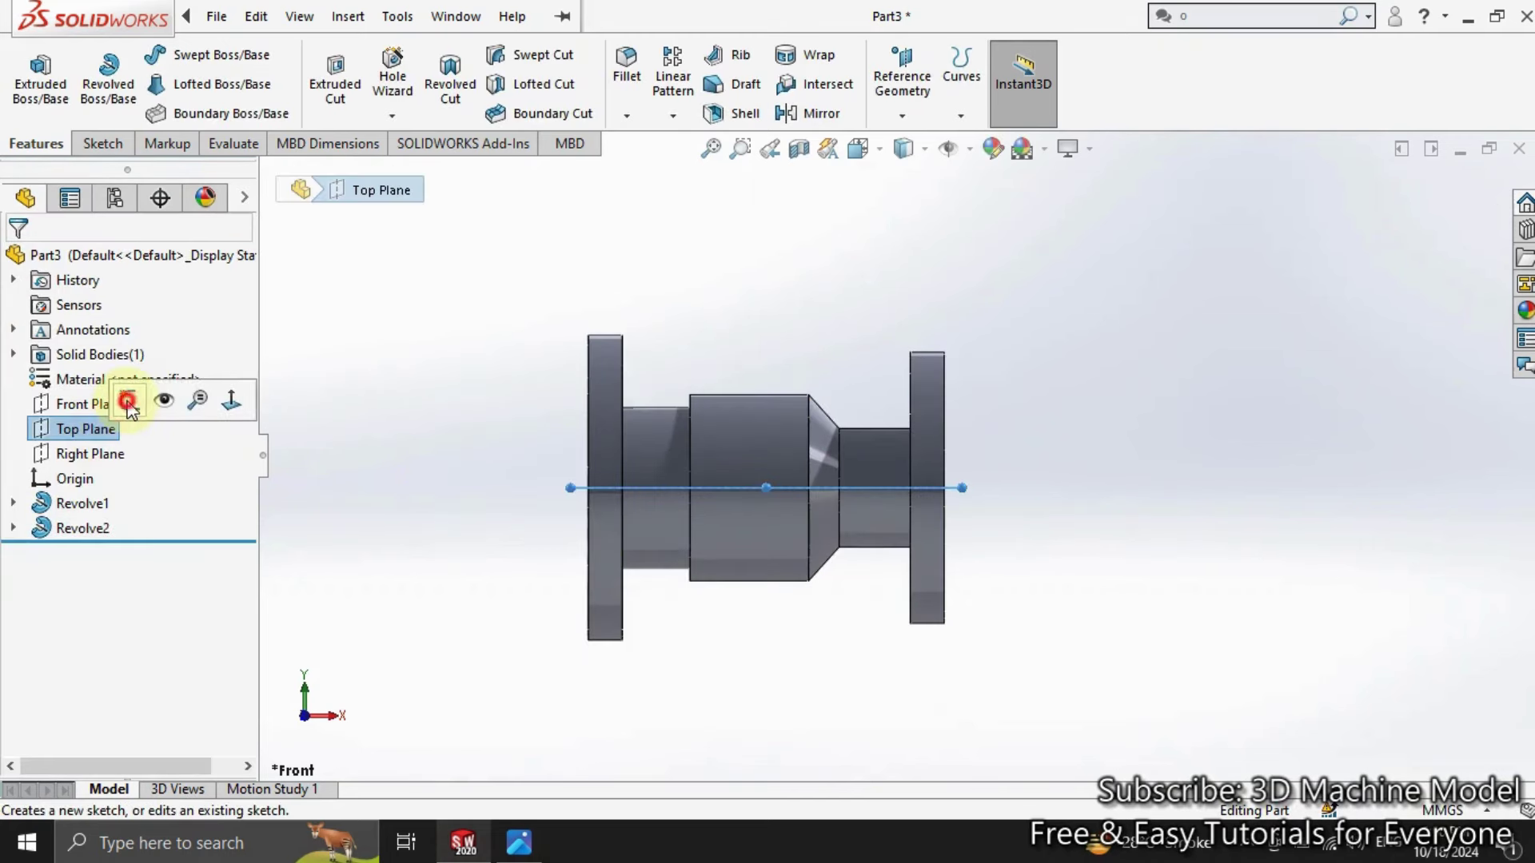
pyautogui.click(127, 402)
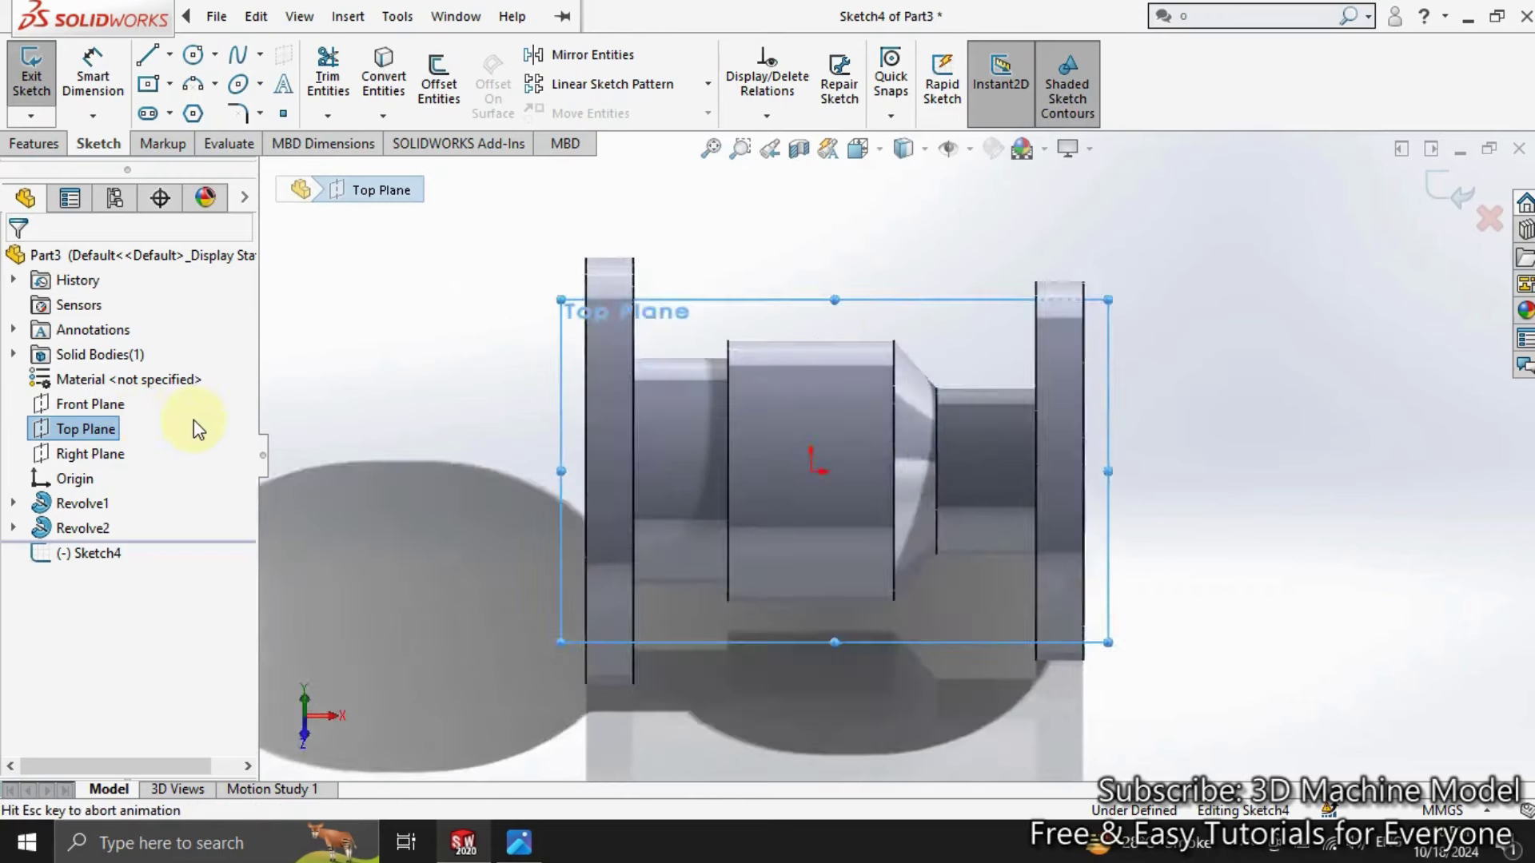
pyautogui.click(414, 434)
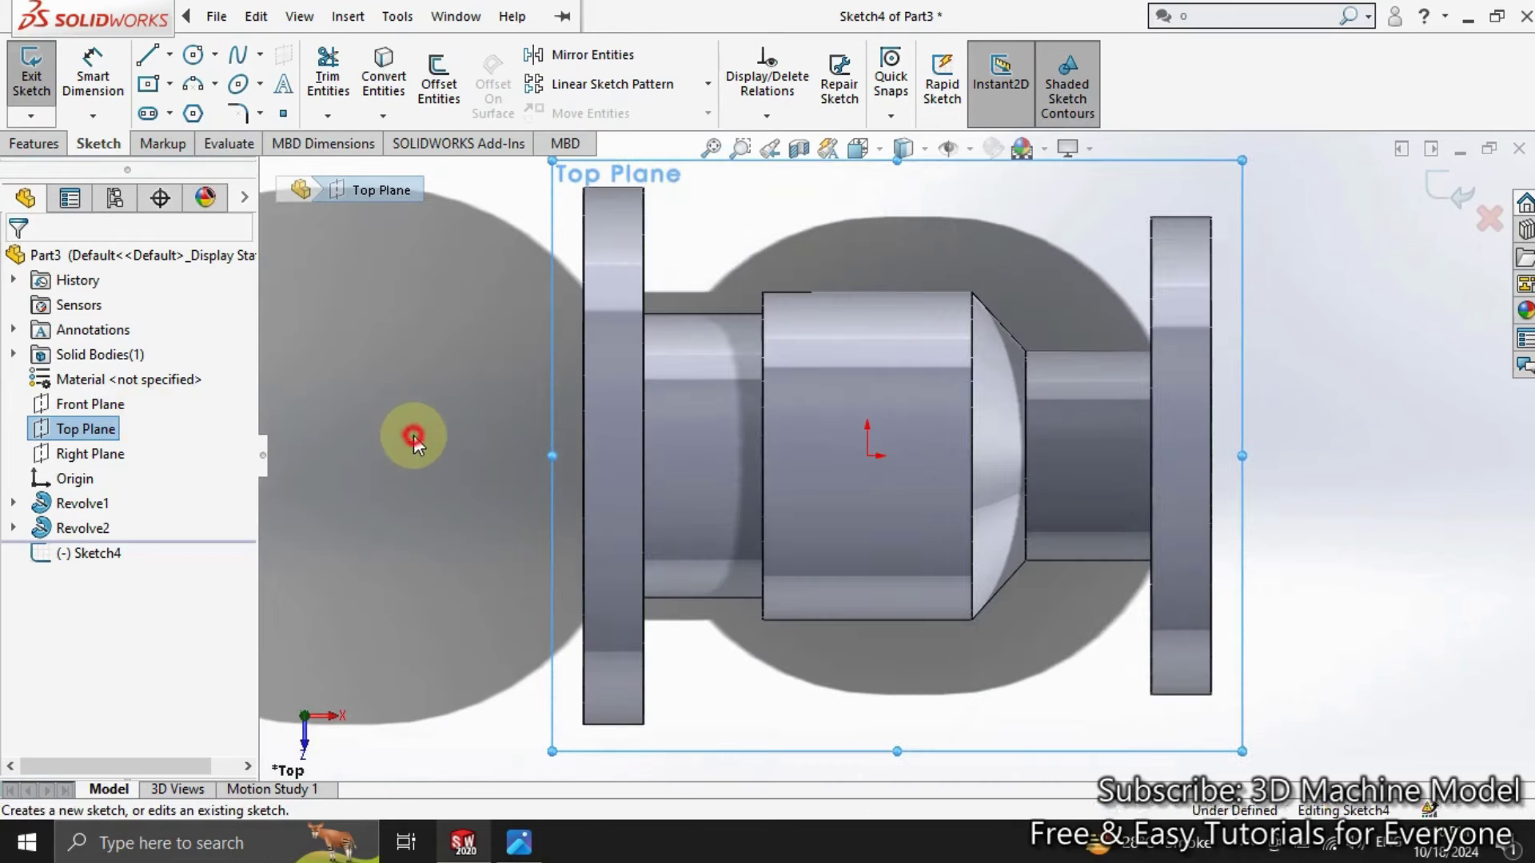
pyautogui.click(193, 54)
pyautogui.click(868, 455)
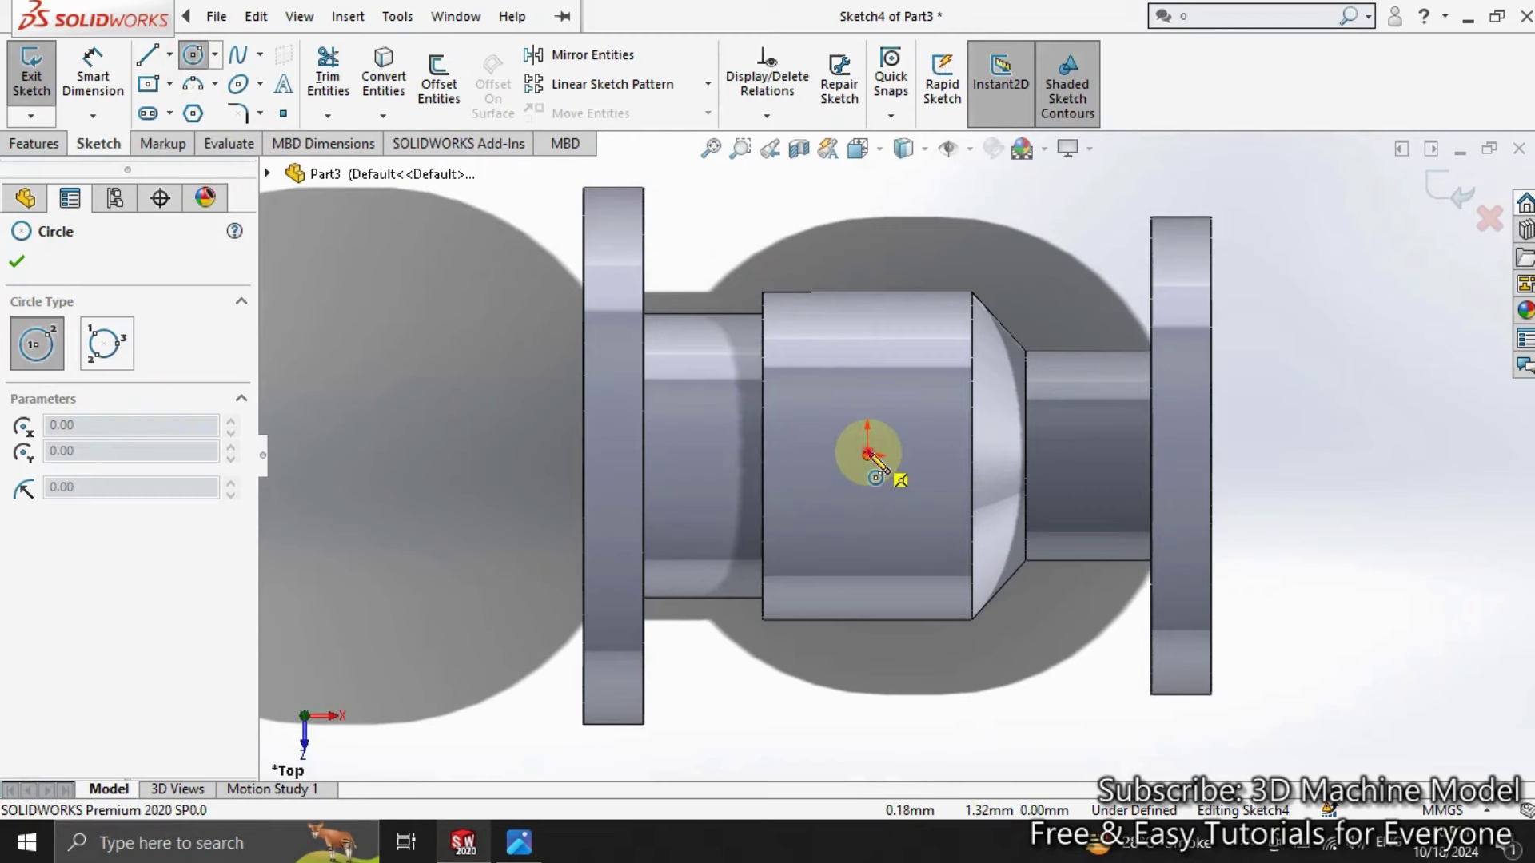
pyautogui.click(850, 514)
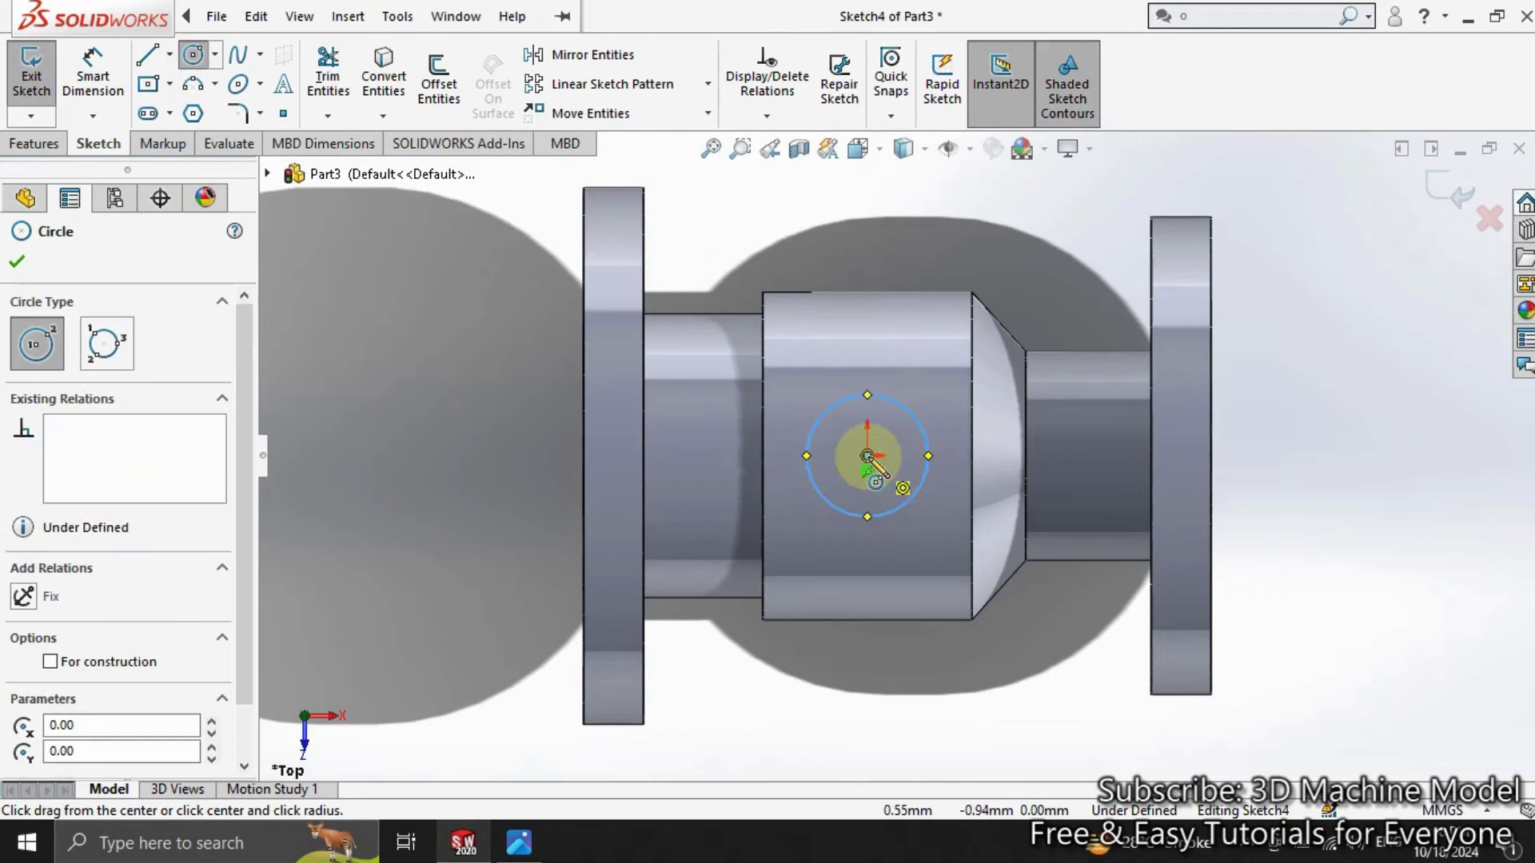
pyautogui.click(867, 456)
pyautogui.click(798, 555)
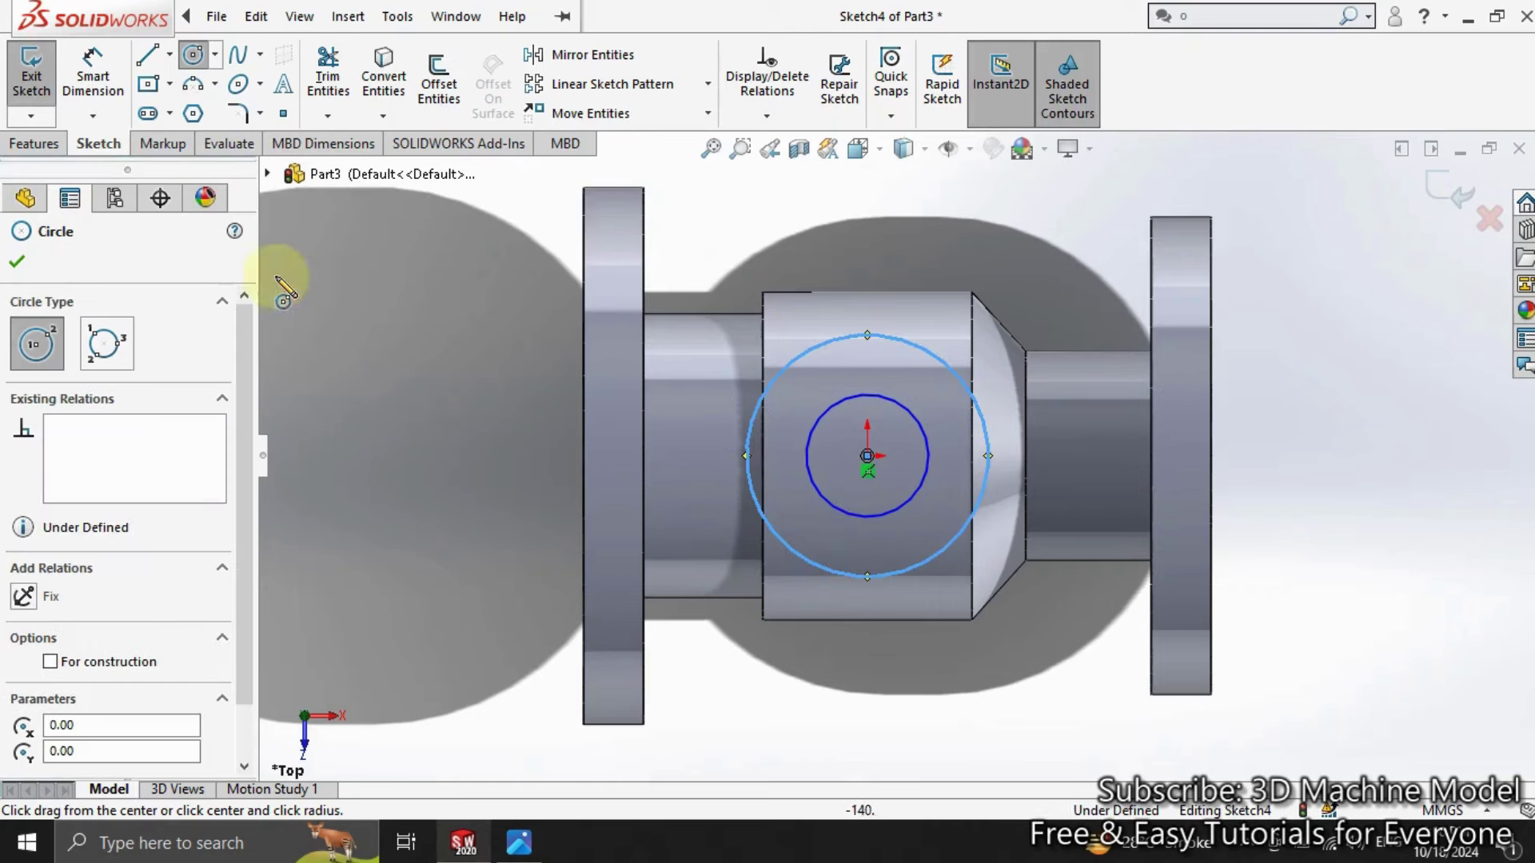
# Step: Dimension the circles at Ø50 and Ø70 mm and exit the sketch
pyautogui.click(111, 94)
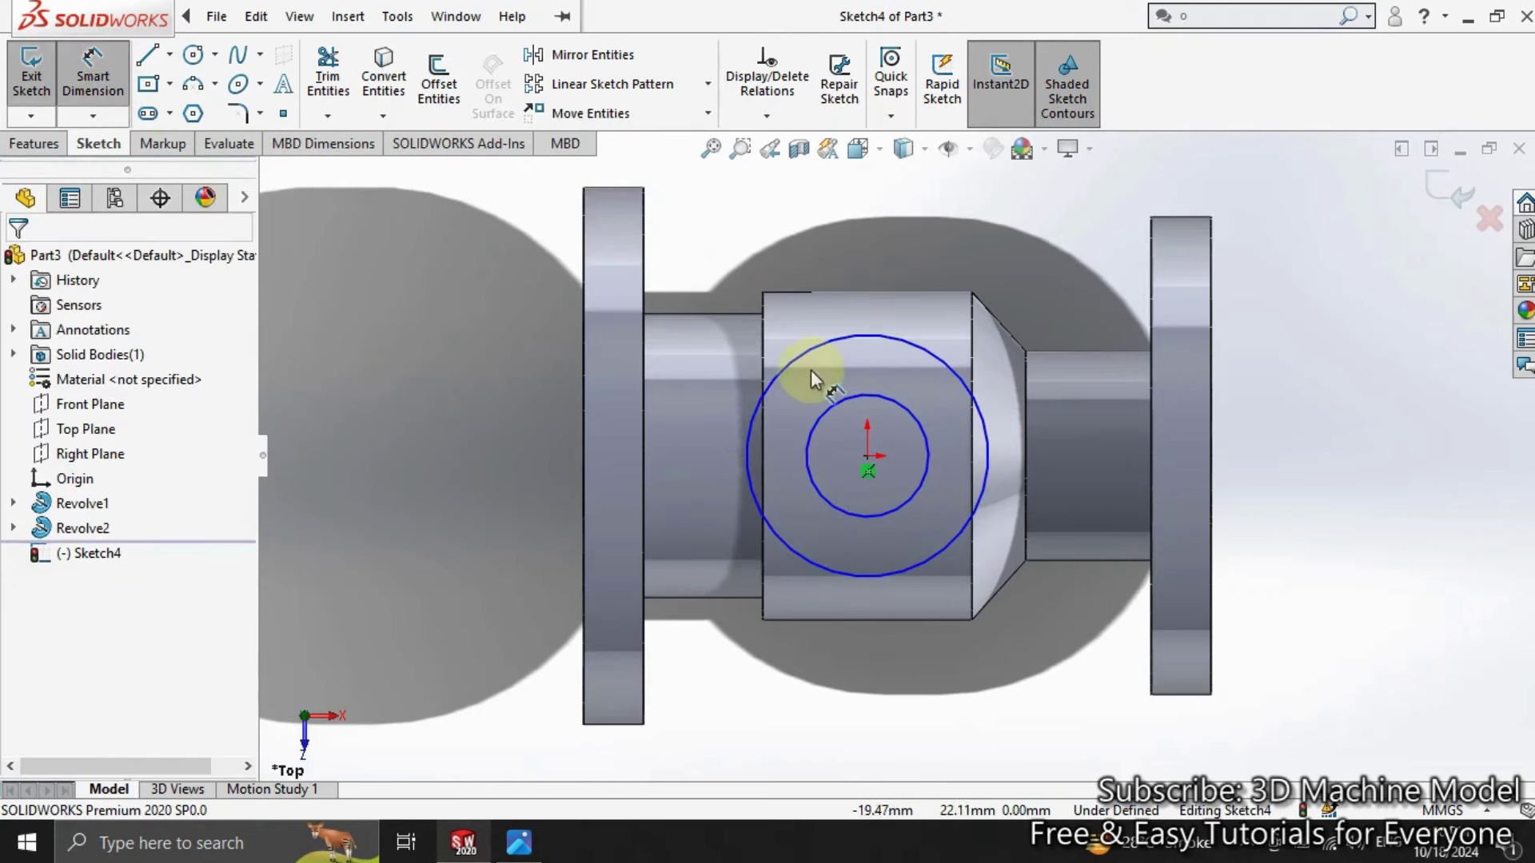
pyautogui.click(828, 409)
pyautogui.click(995, 232)
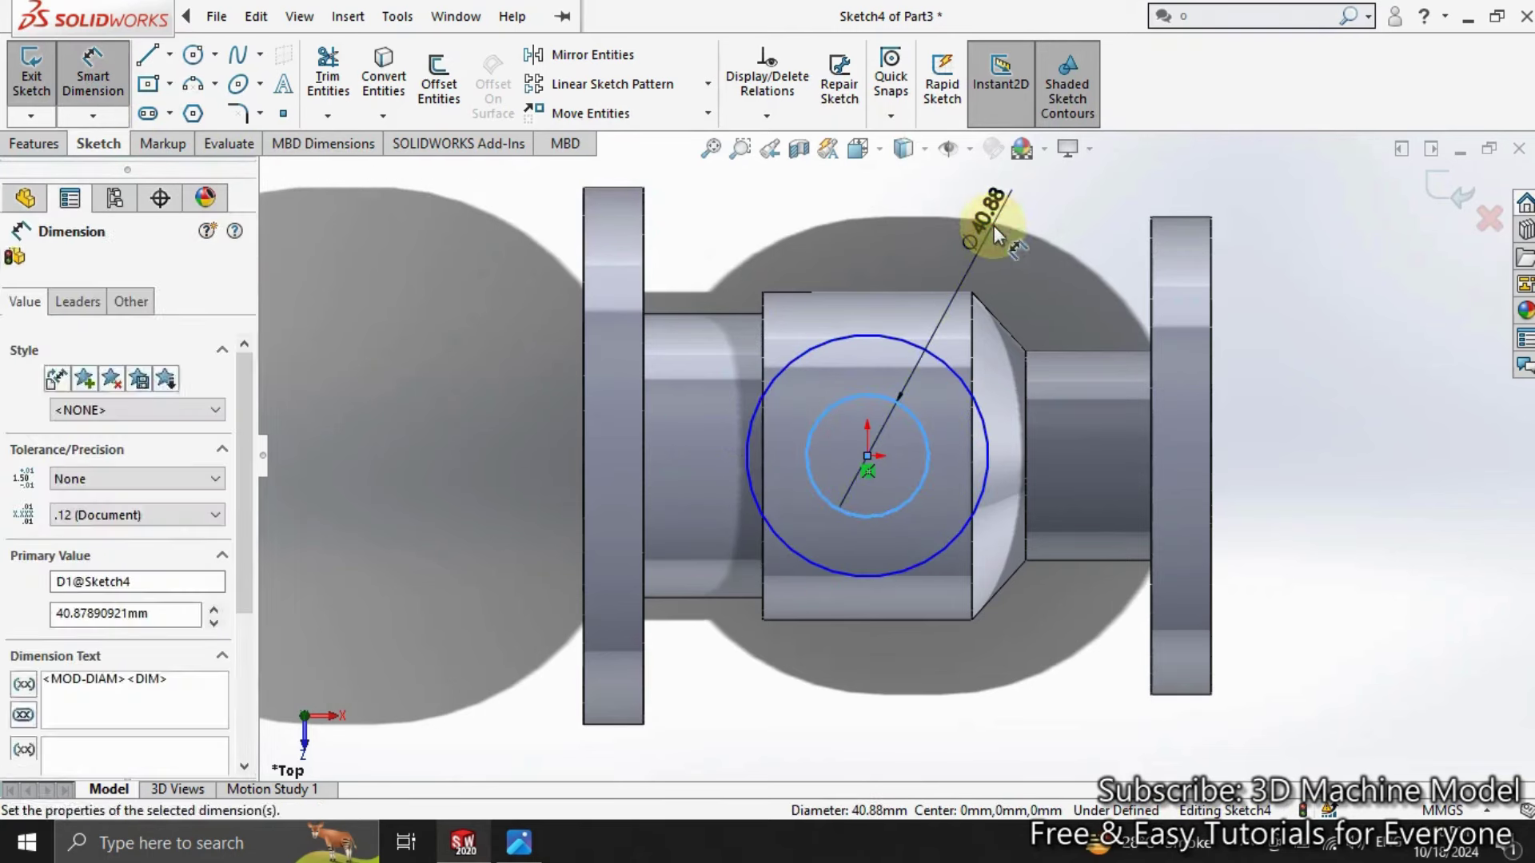
pyautogui.write('50')
pyautogui.press('Return')
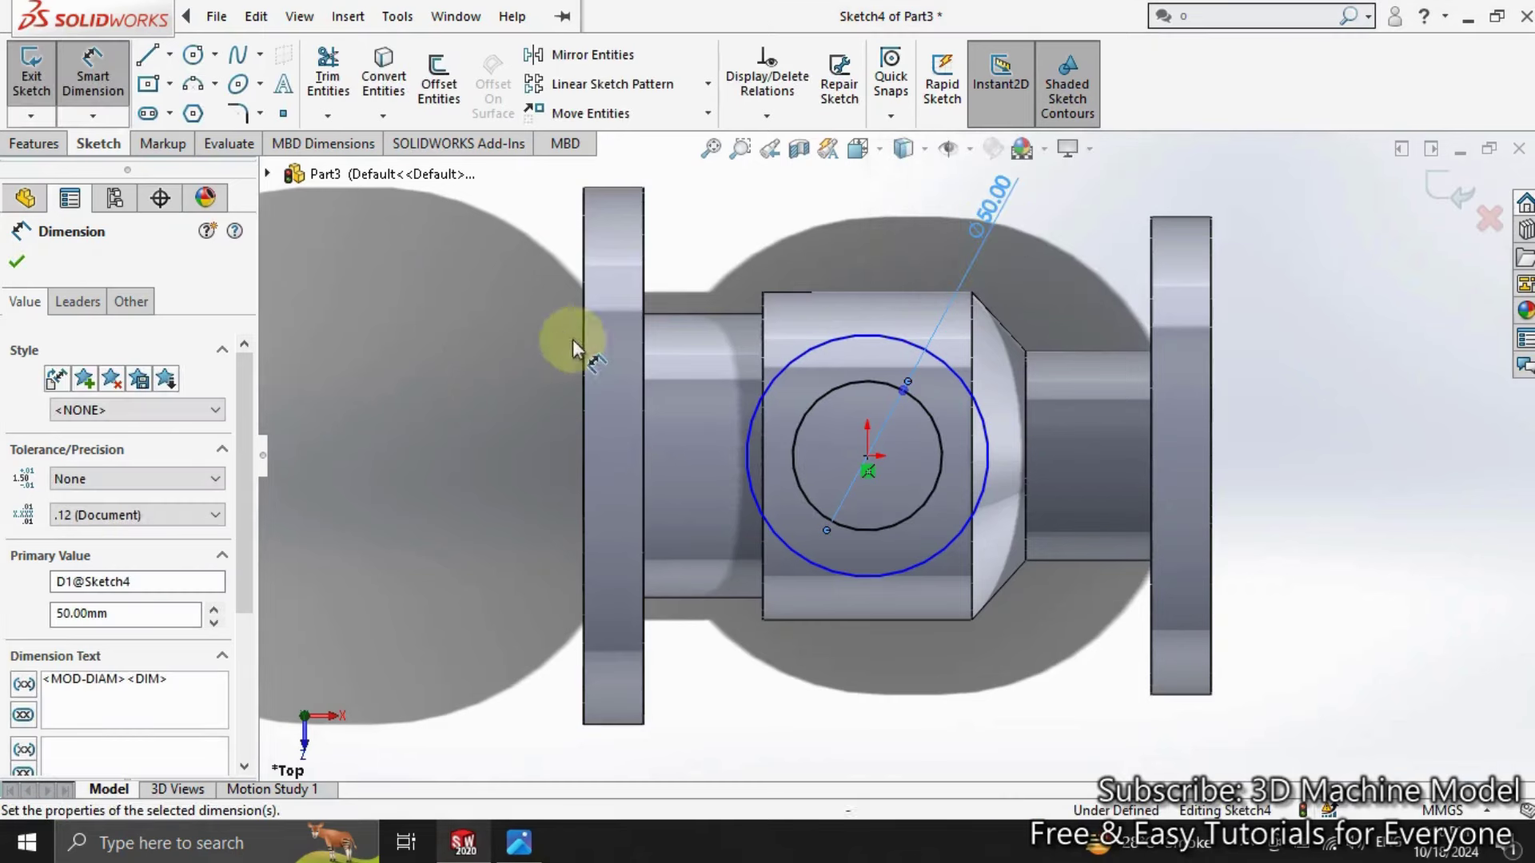
pyautogui.click(831, 356)
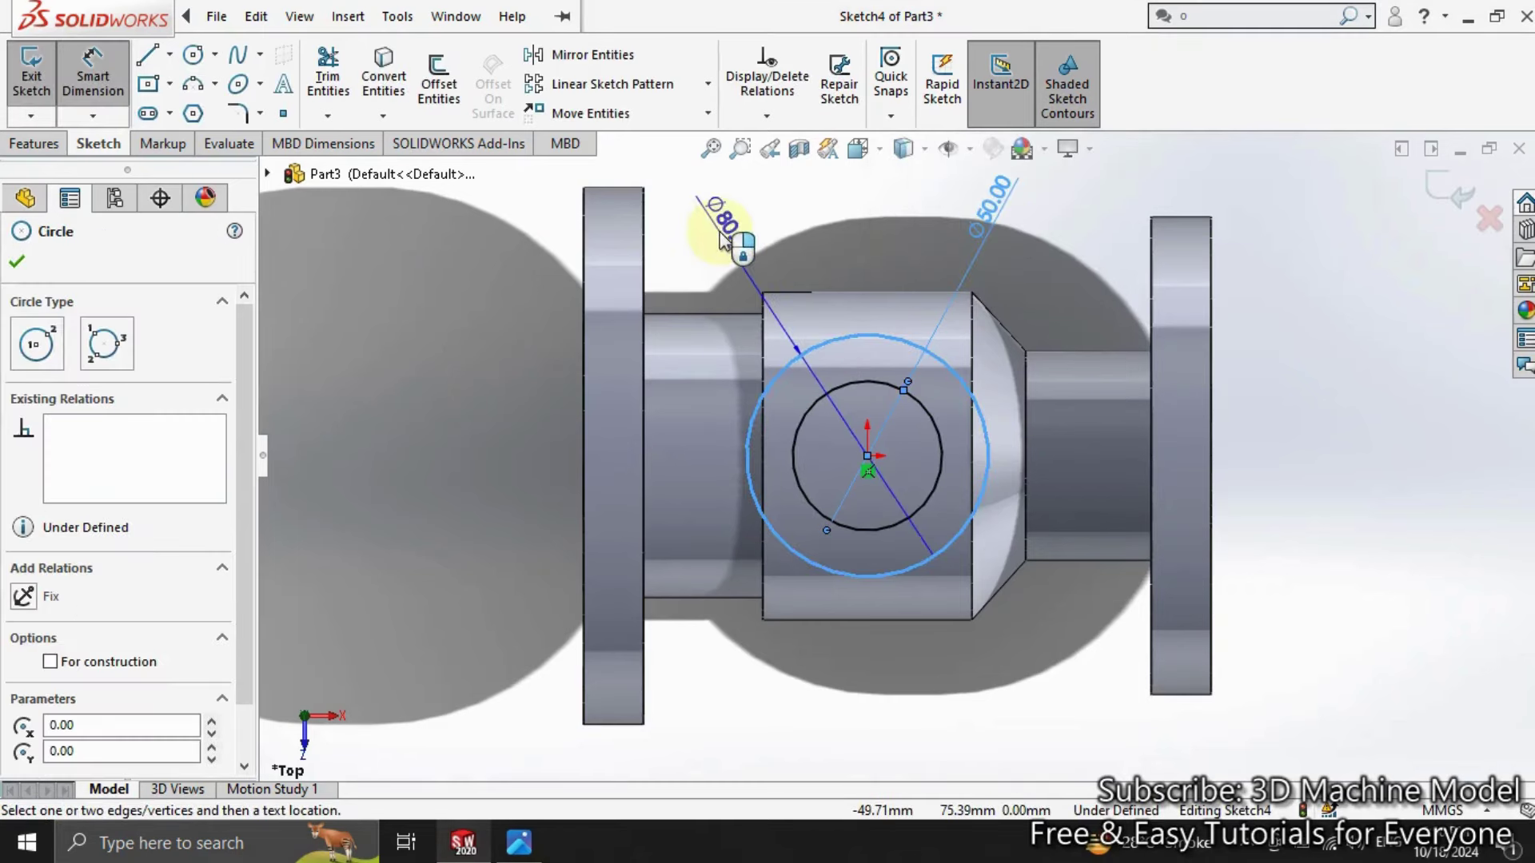
pyautogui.click(722, 230)
pyautogui.write('70')
pyautogui.press('Return')
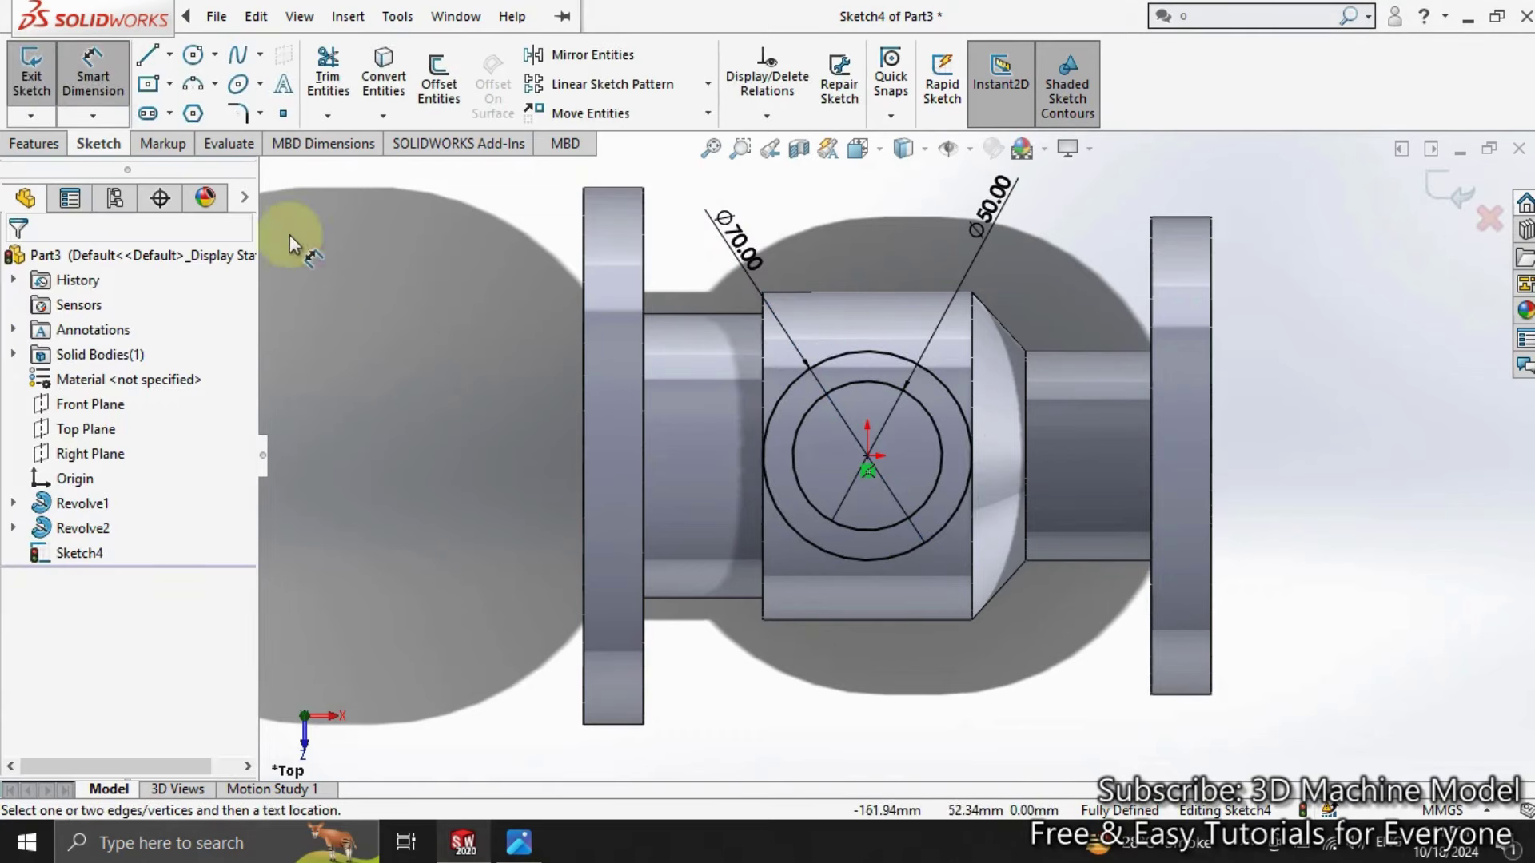
pyautogui.click(93, 76)
pyautogui.click(32, 87)
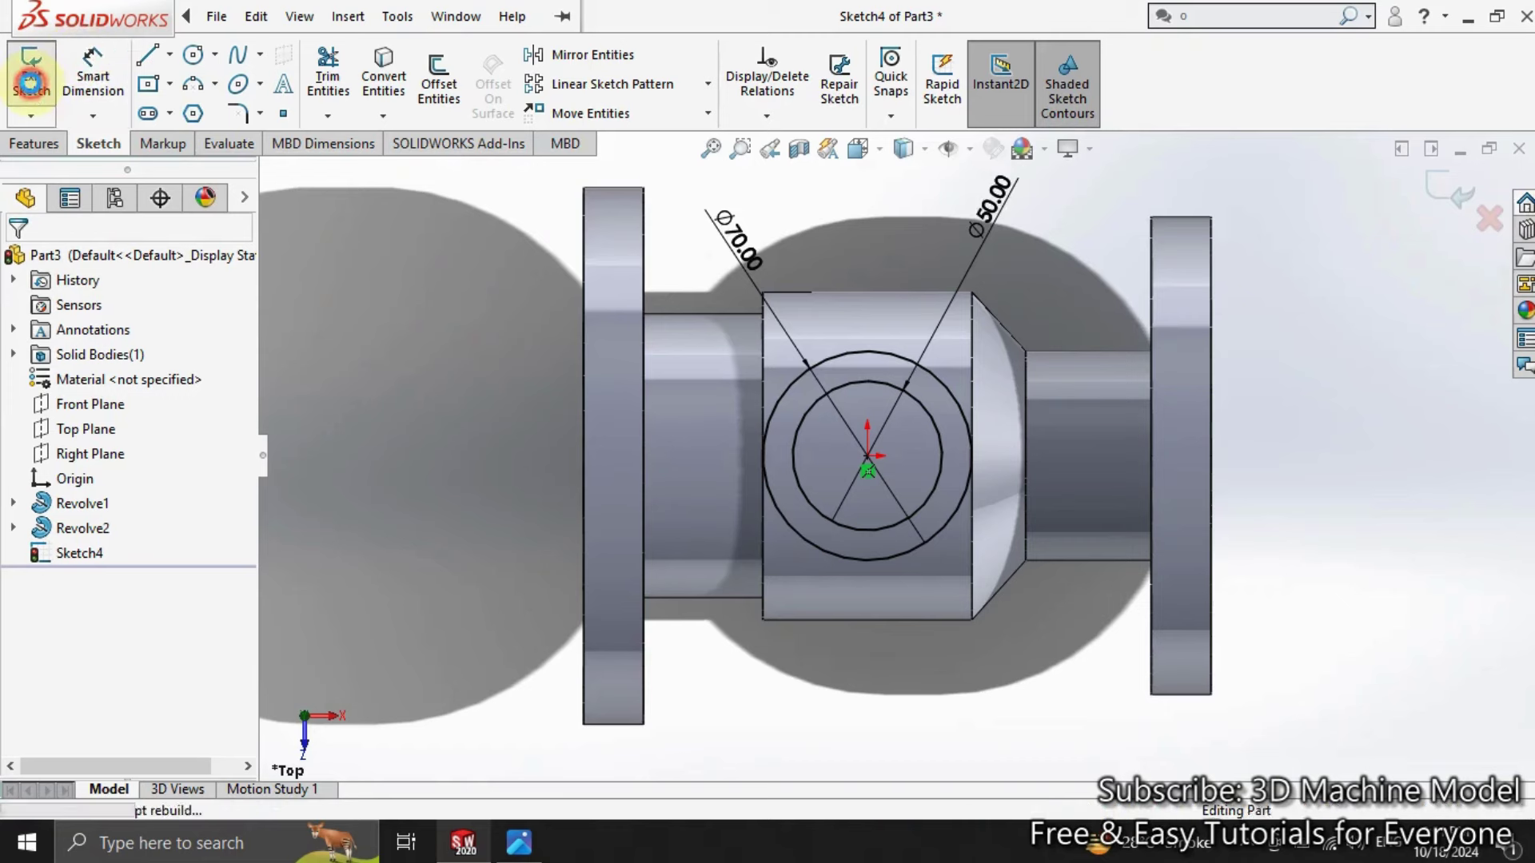
# Step: Extrude Sketch4 starting from a 35 mm offset with a 115 mm blind depth
pyautogui.click(33, 100)
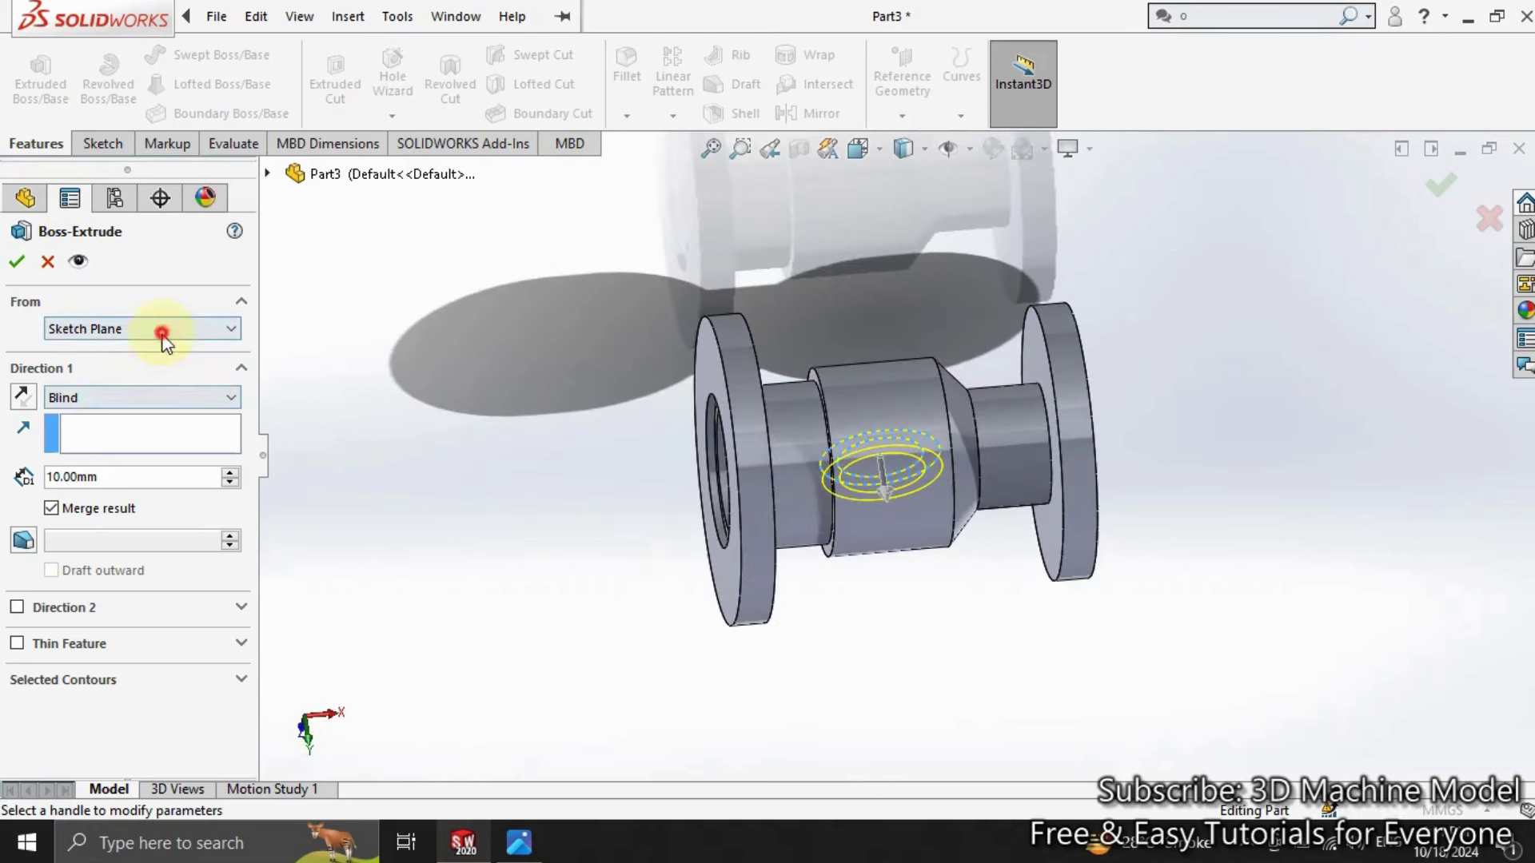
pyautogui.click(163, 336)
pyautogui.click(147, 393)
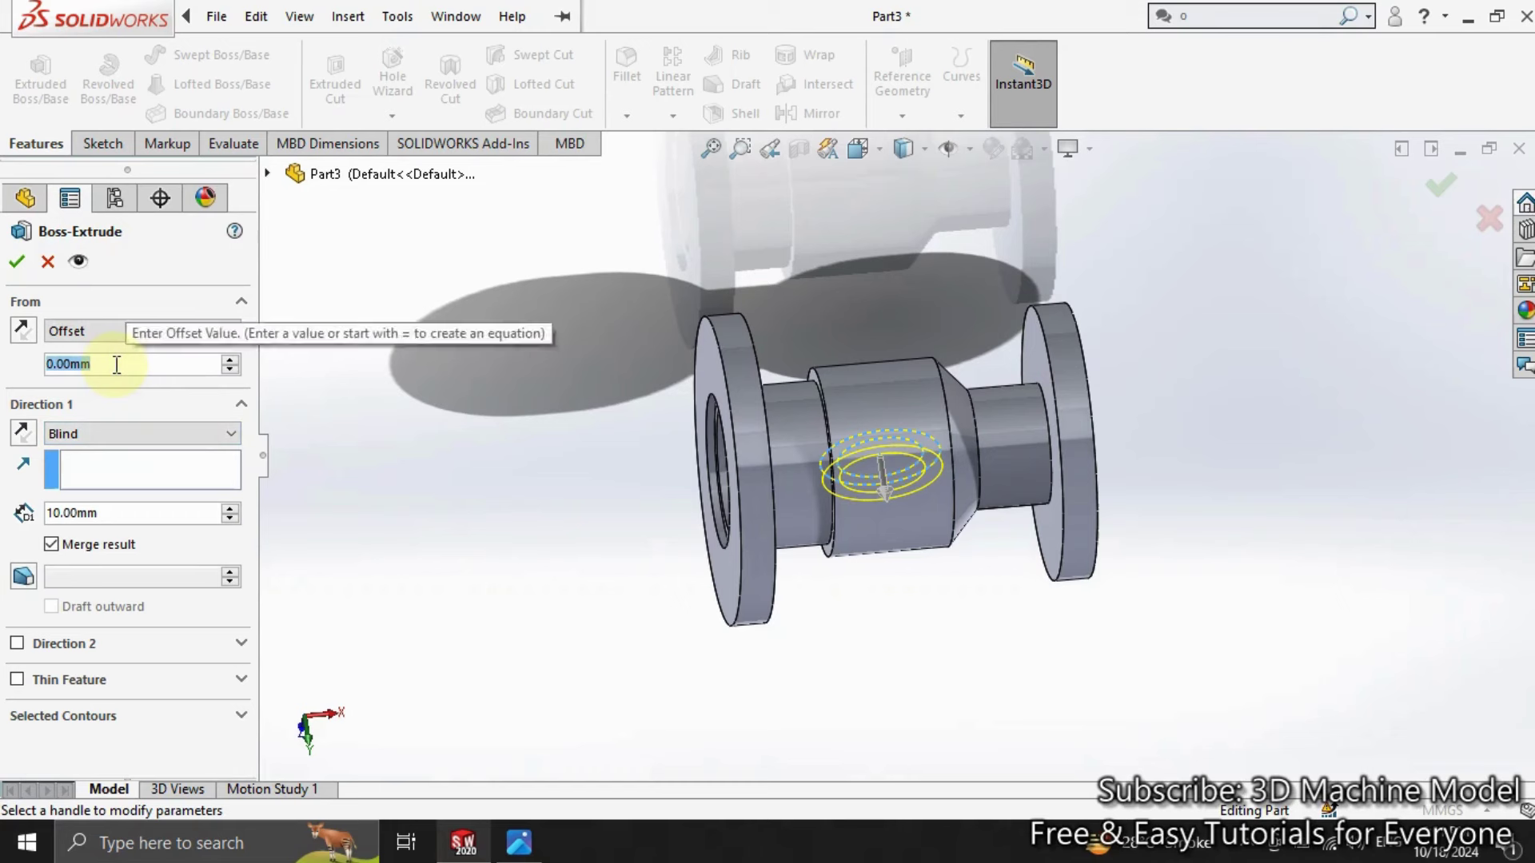
pyautogui.write('35')
pyautogui.press('Return')
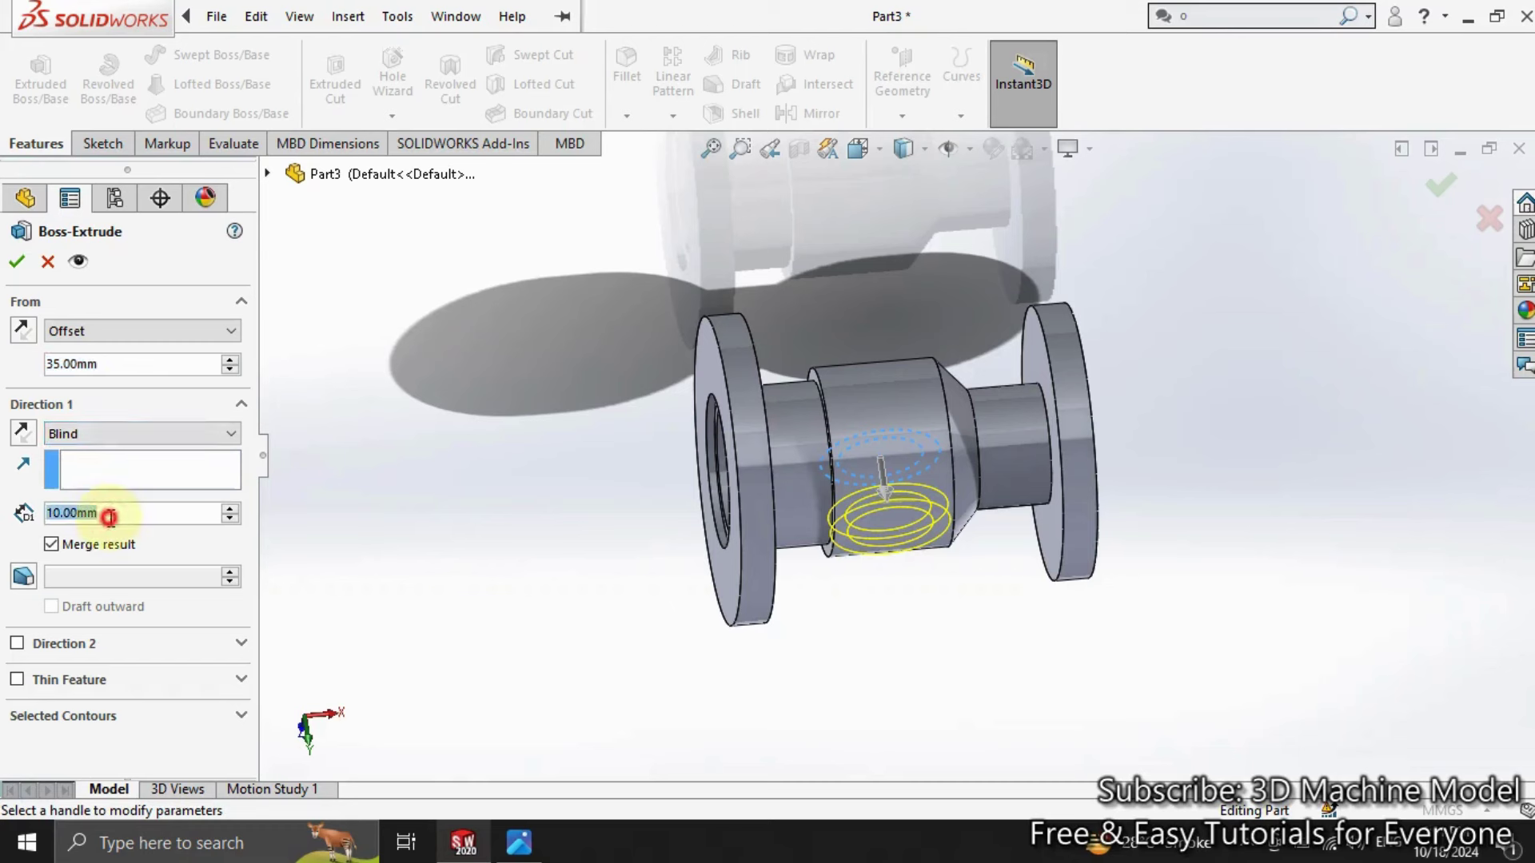
pyautogui.write('150-35')
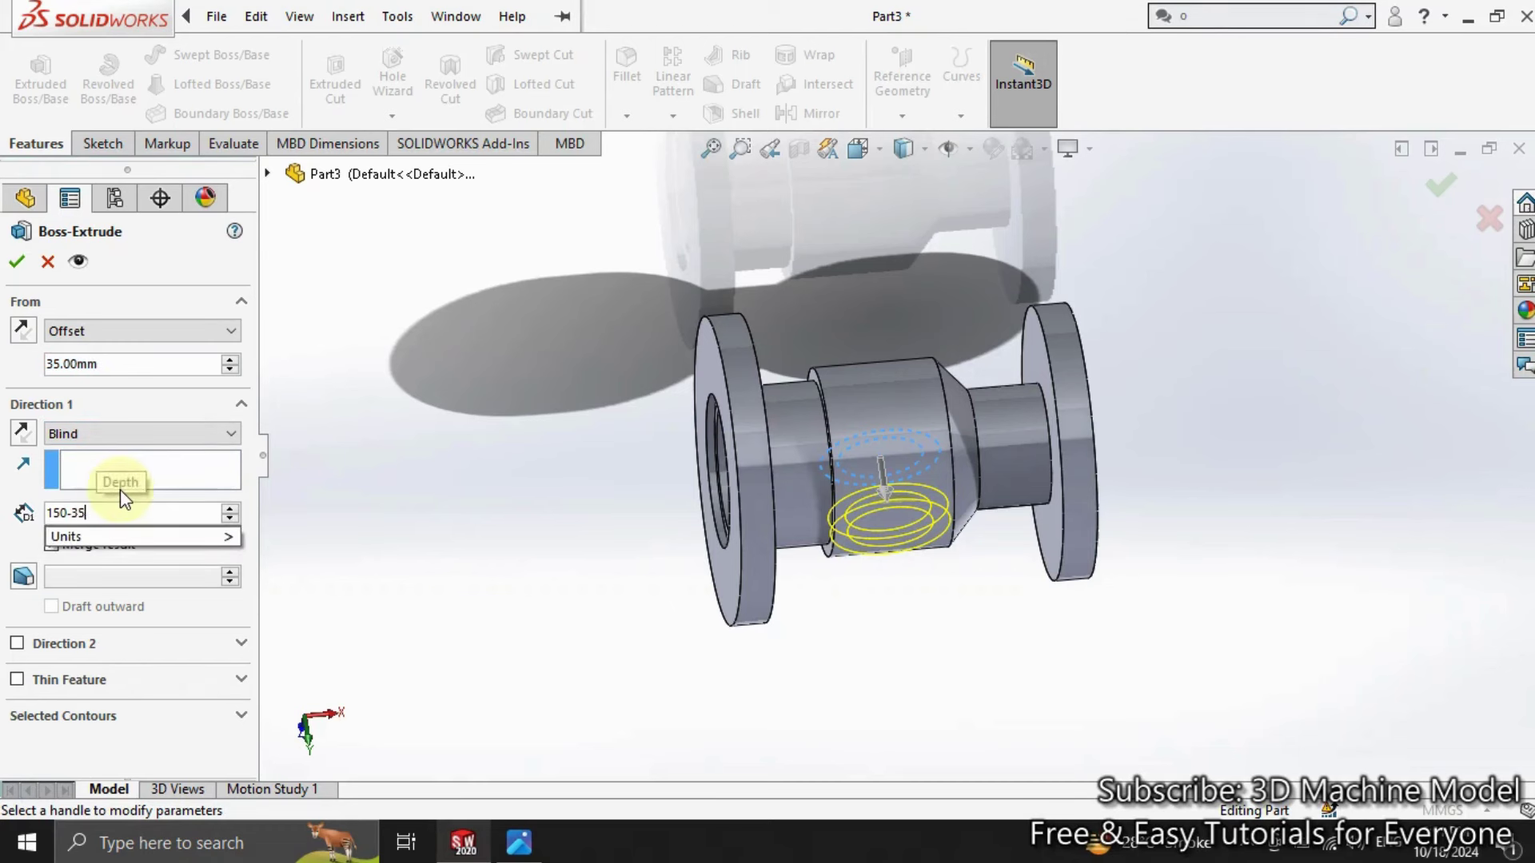
pyautogui.press('Return')
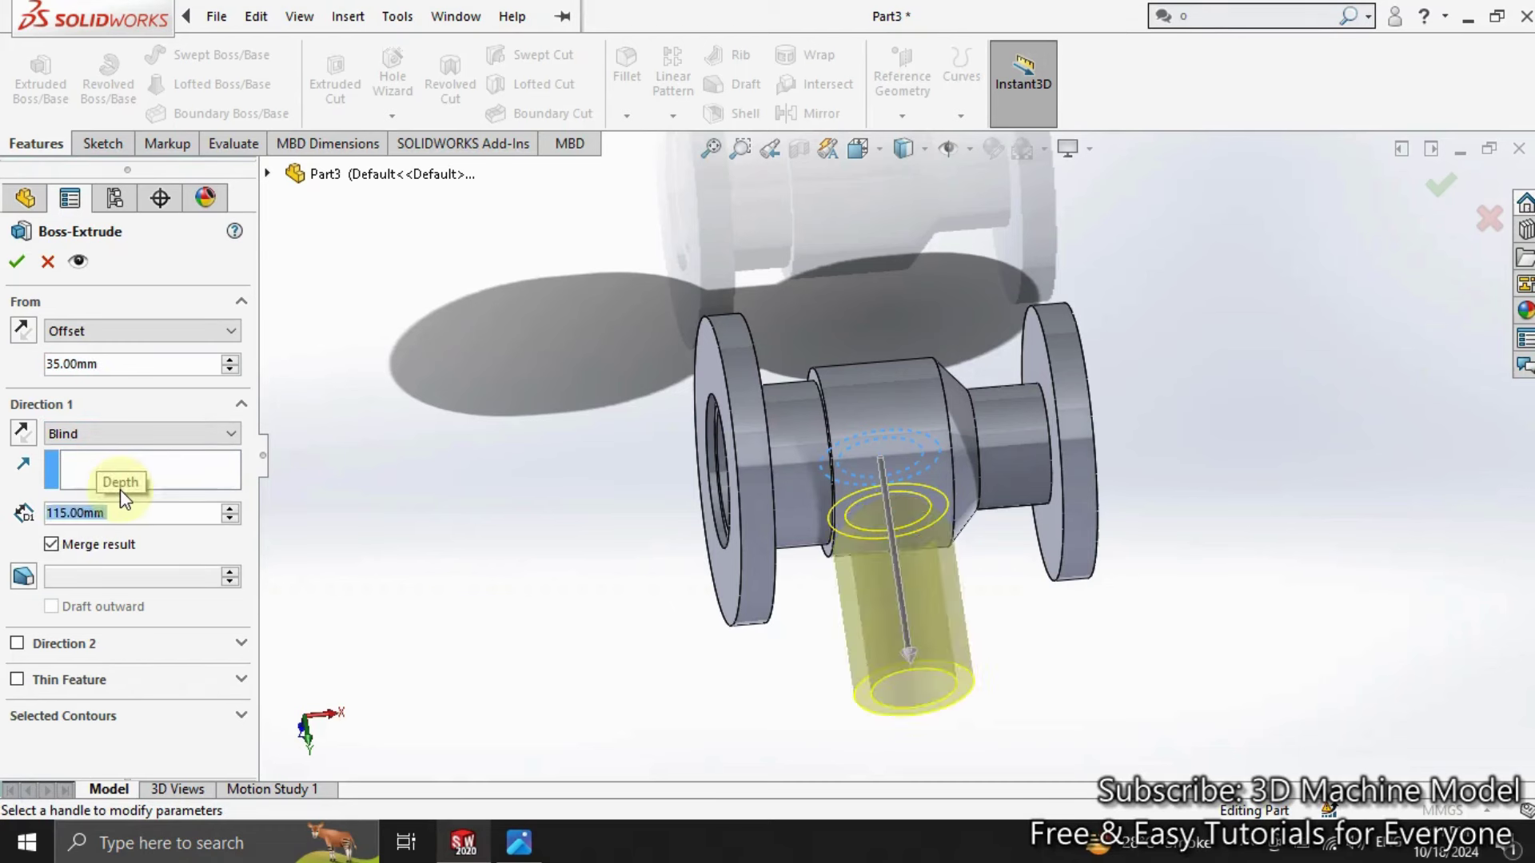
pyautogui.click(17, 262)
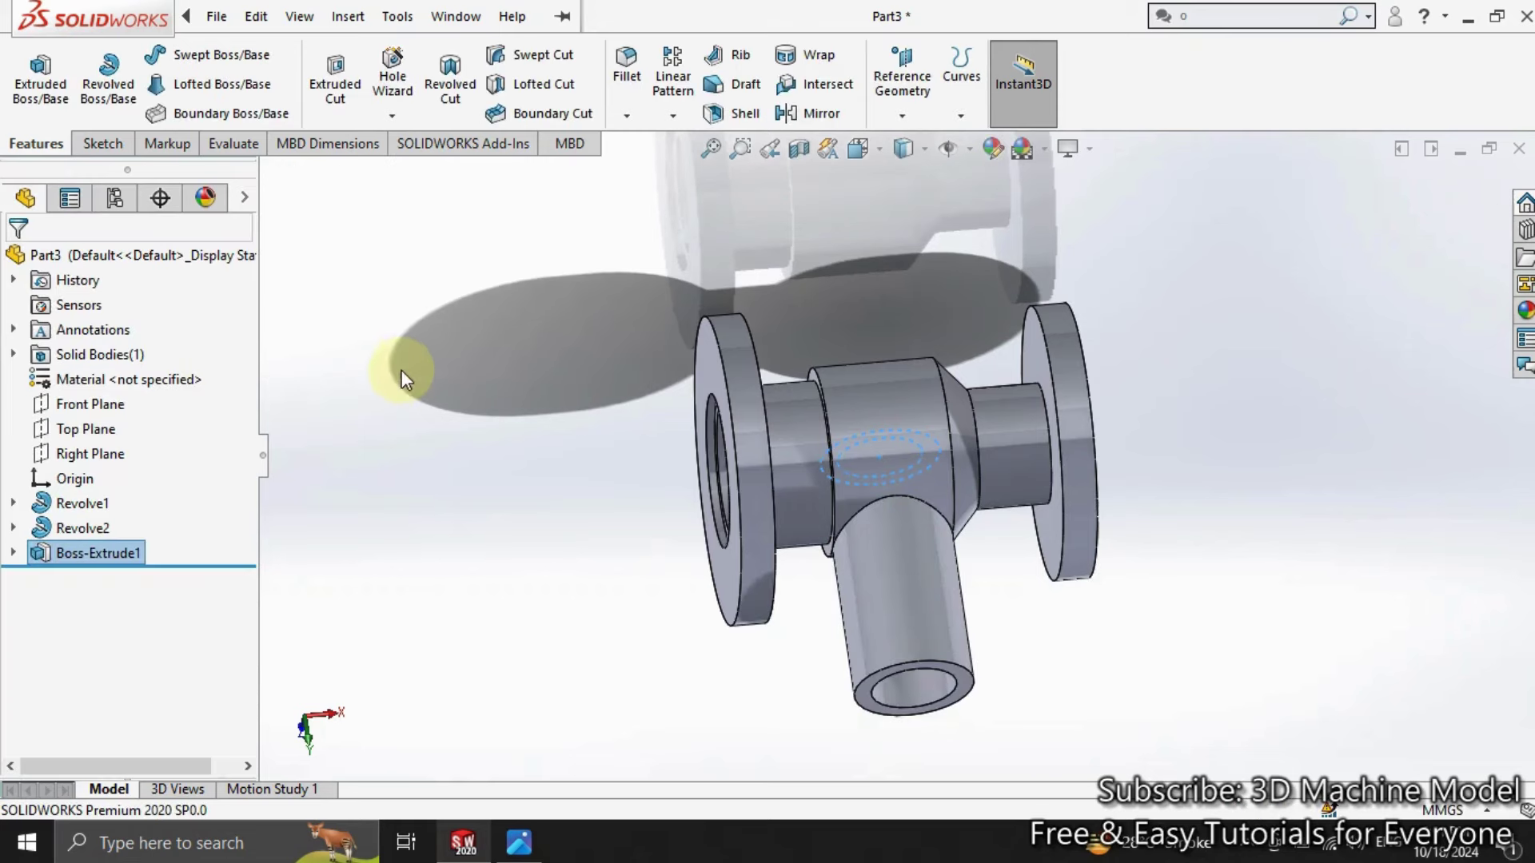
pyautogui.click(401, 366)
pyautogui.keyDown('shift'); pyautogui.moveTo(395, 374); pyautogui.dragTo(392, 393, button='middle'); pyautogui.keyUp('shift')
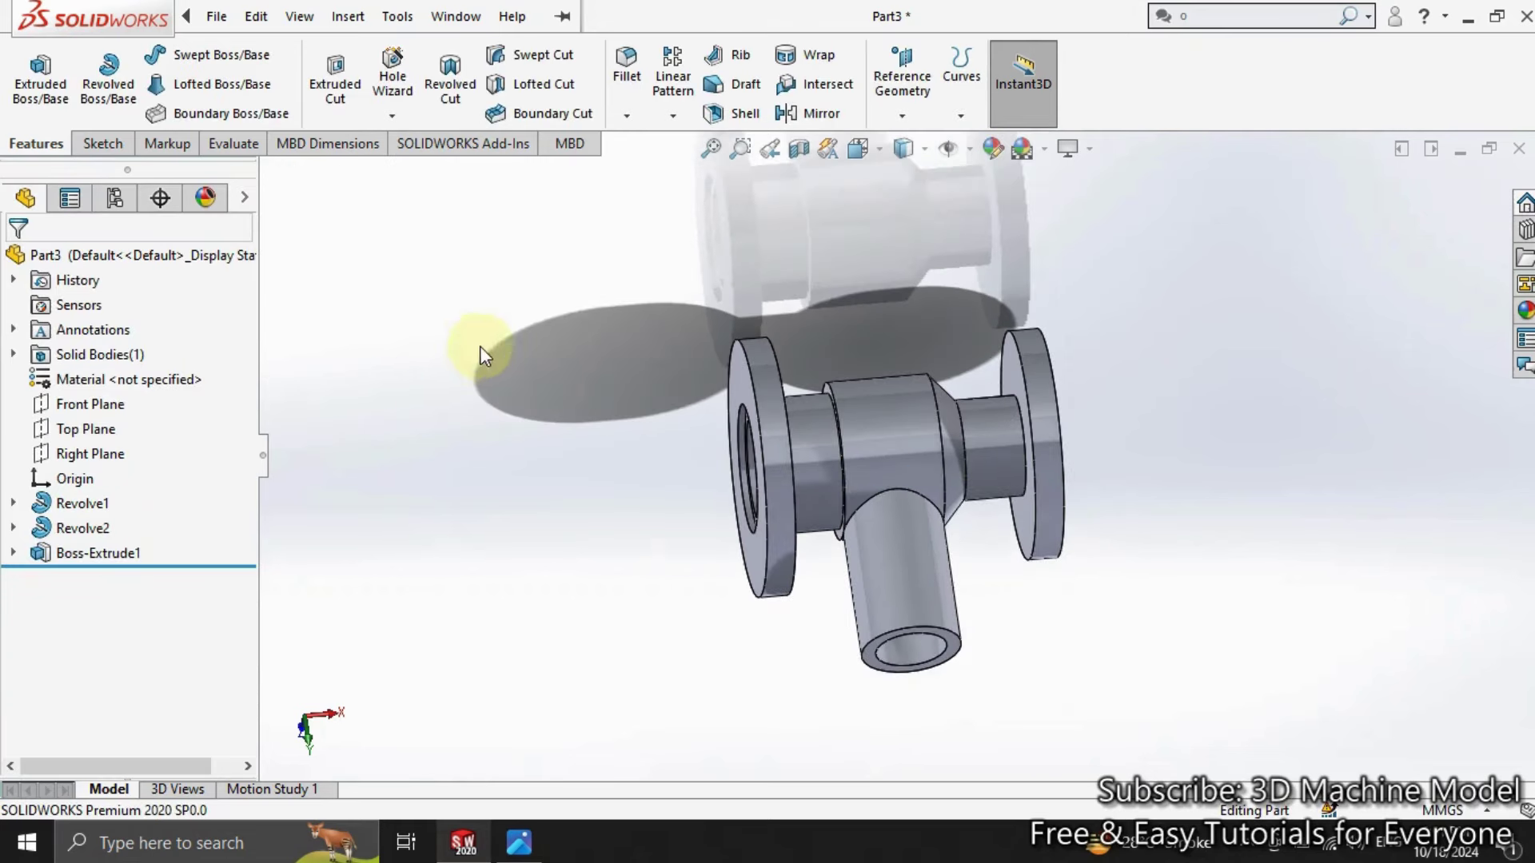
pyautogui.click(799, 149)
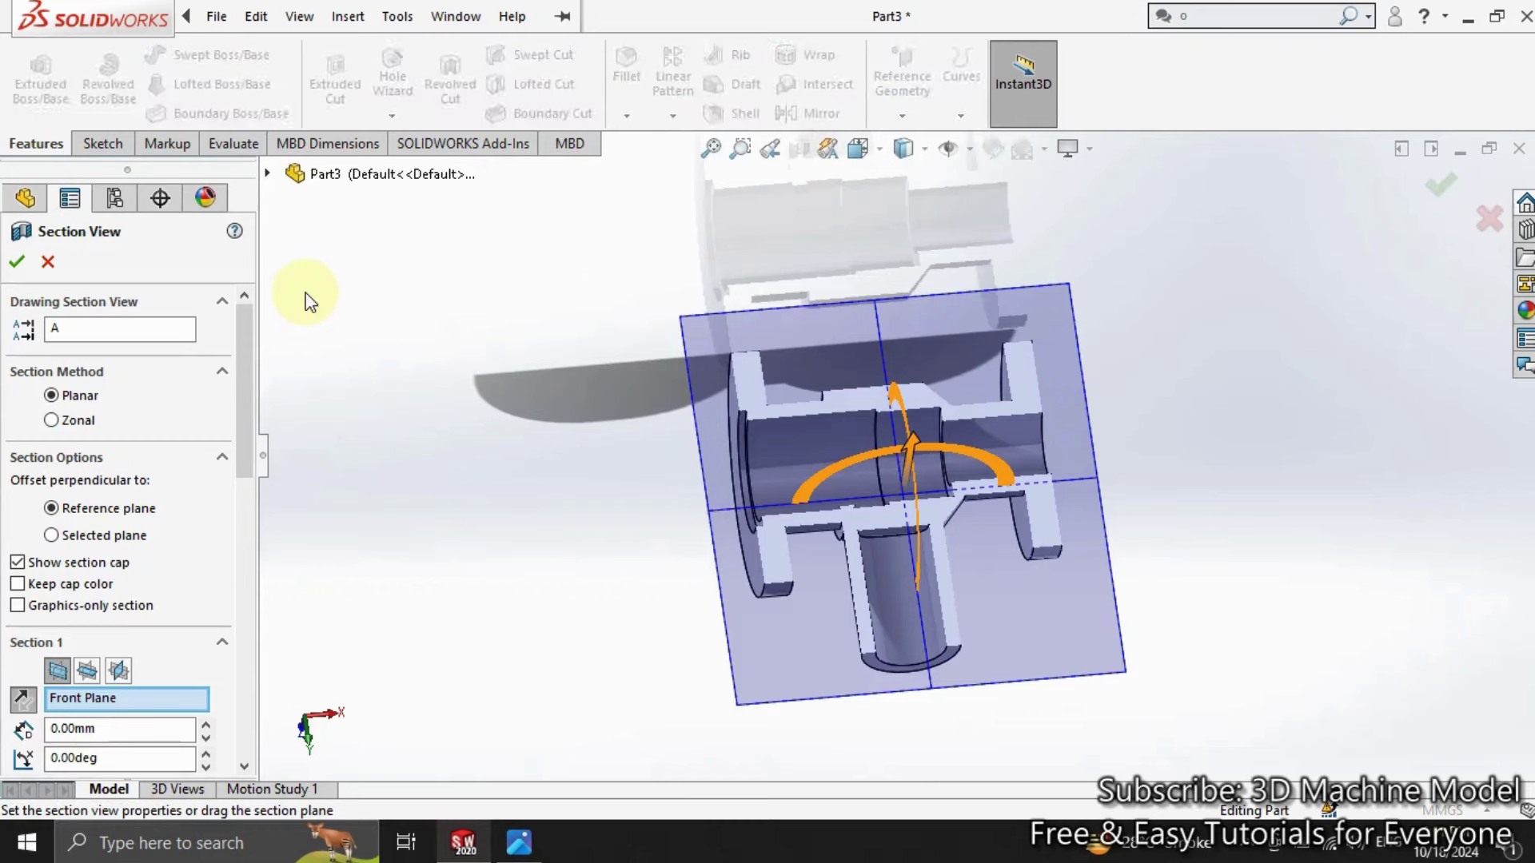
pyautogui.click(324, 173)
pyautogui.click(364, 324)
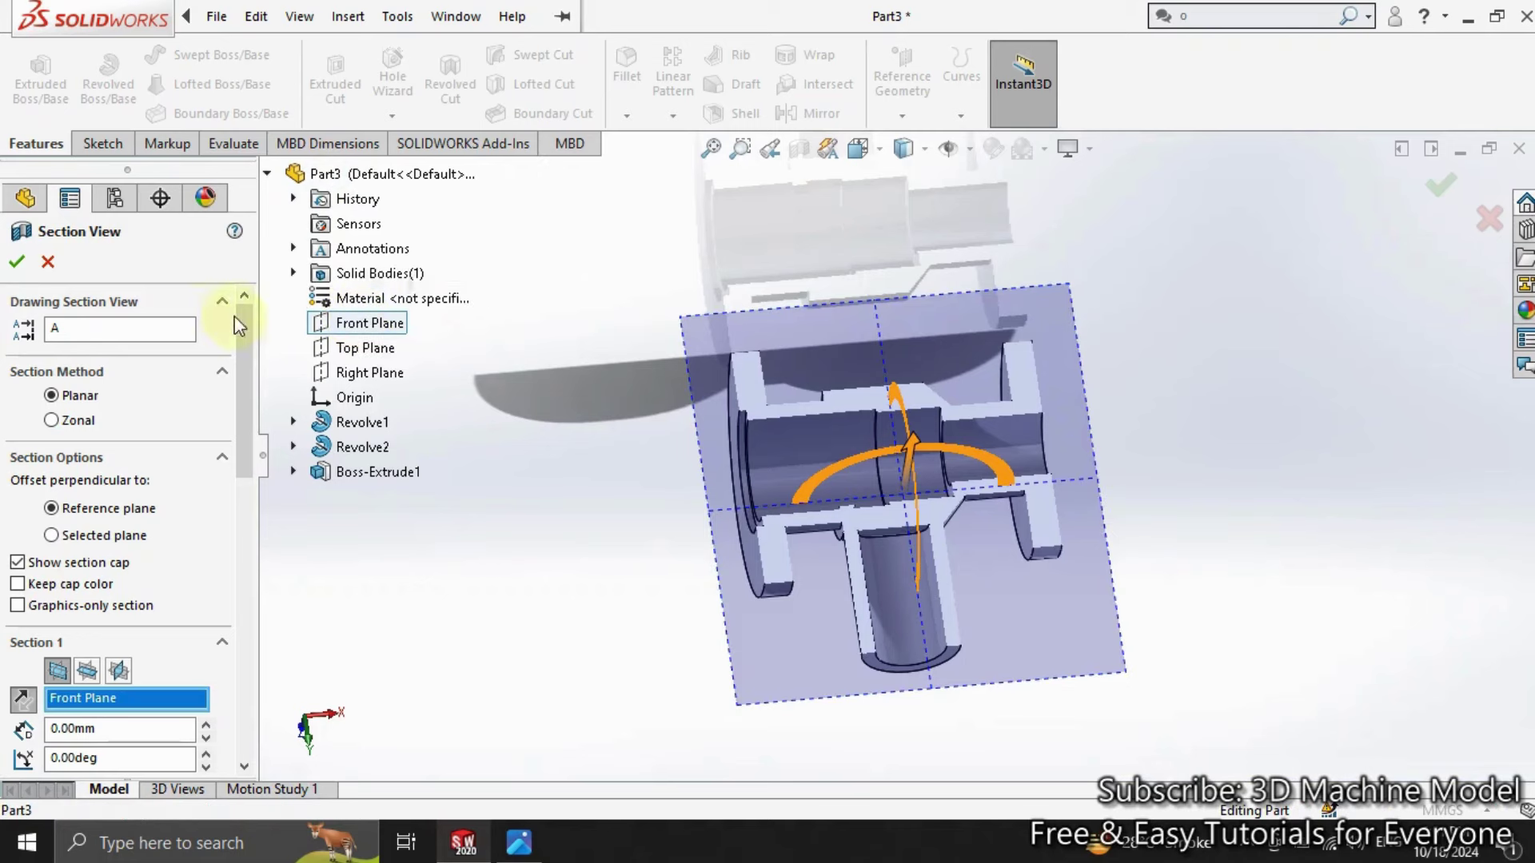
pyautogui.click(18, 264)
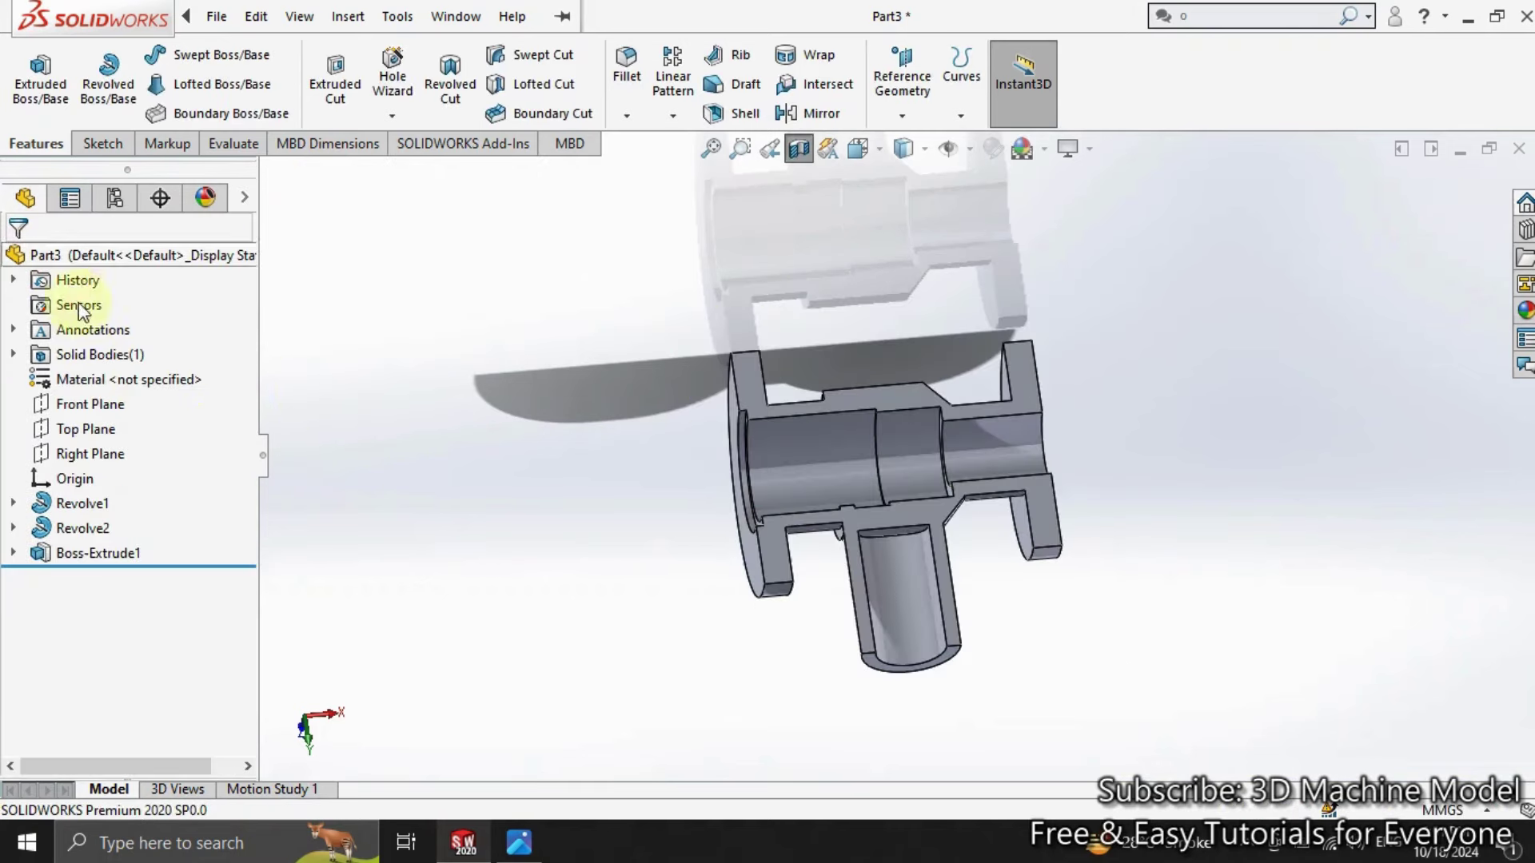
pyautogui.click(798, 157)
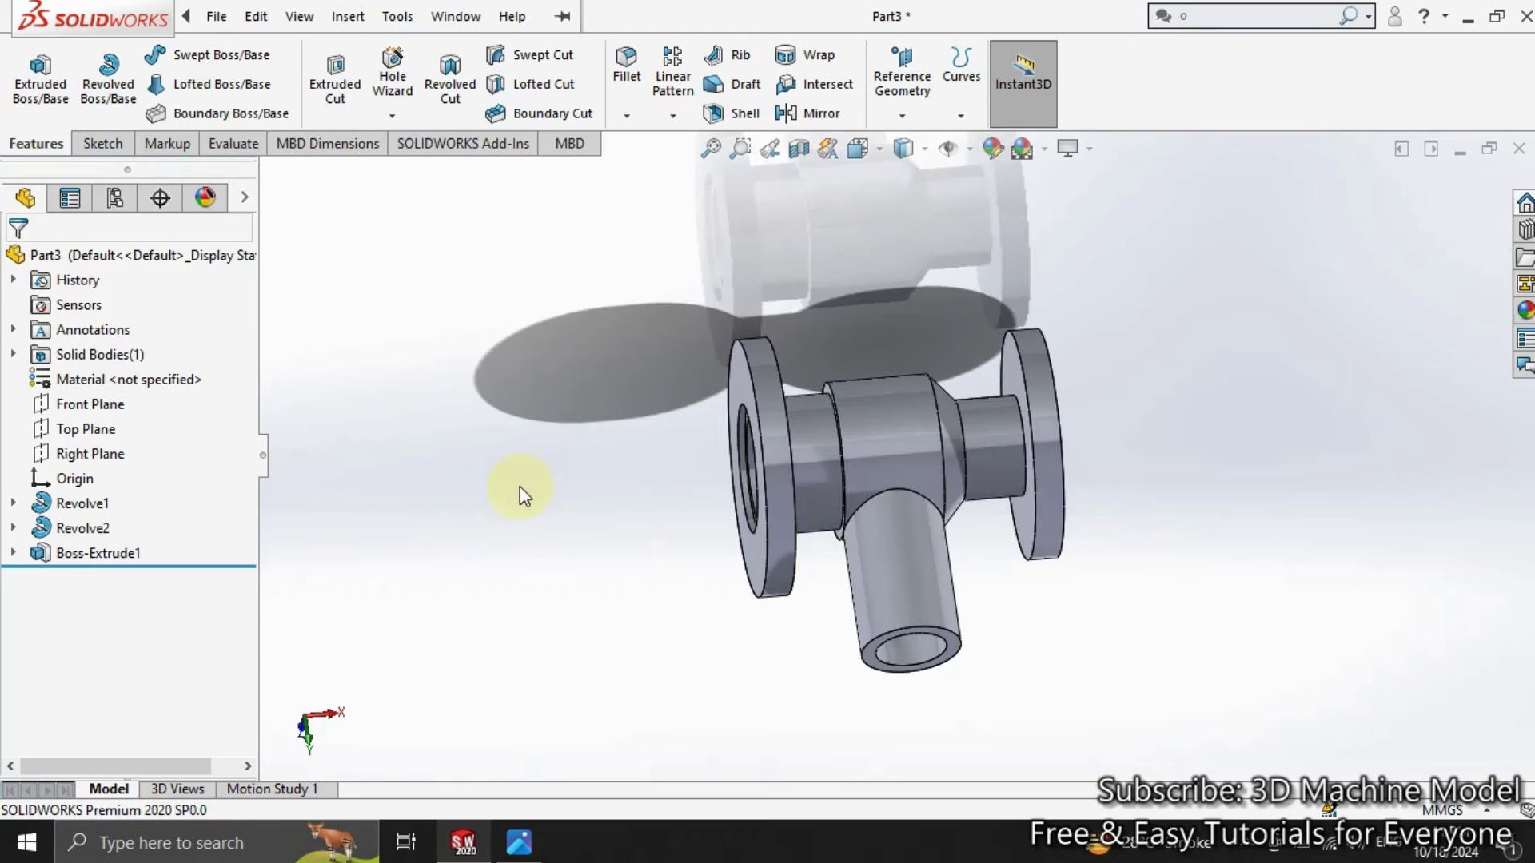
pyautogui.click(78, 428)
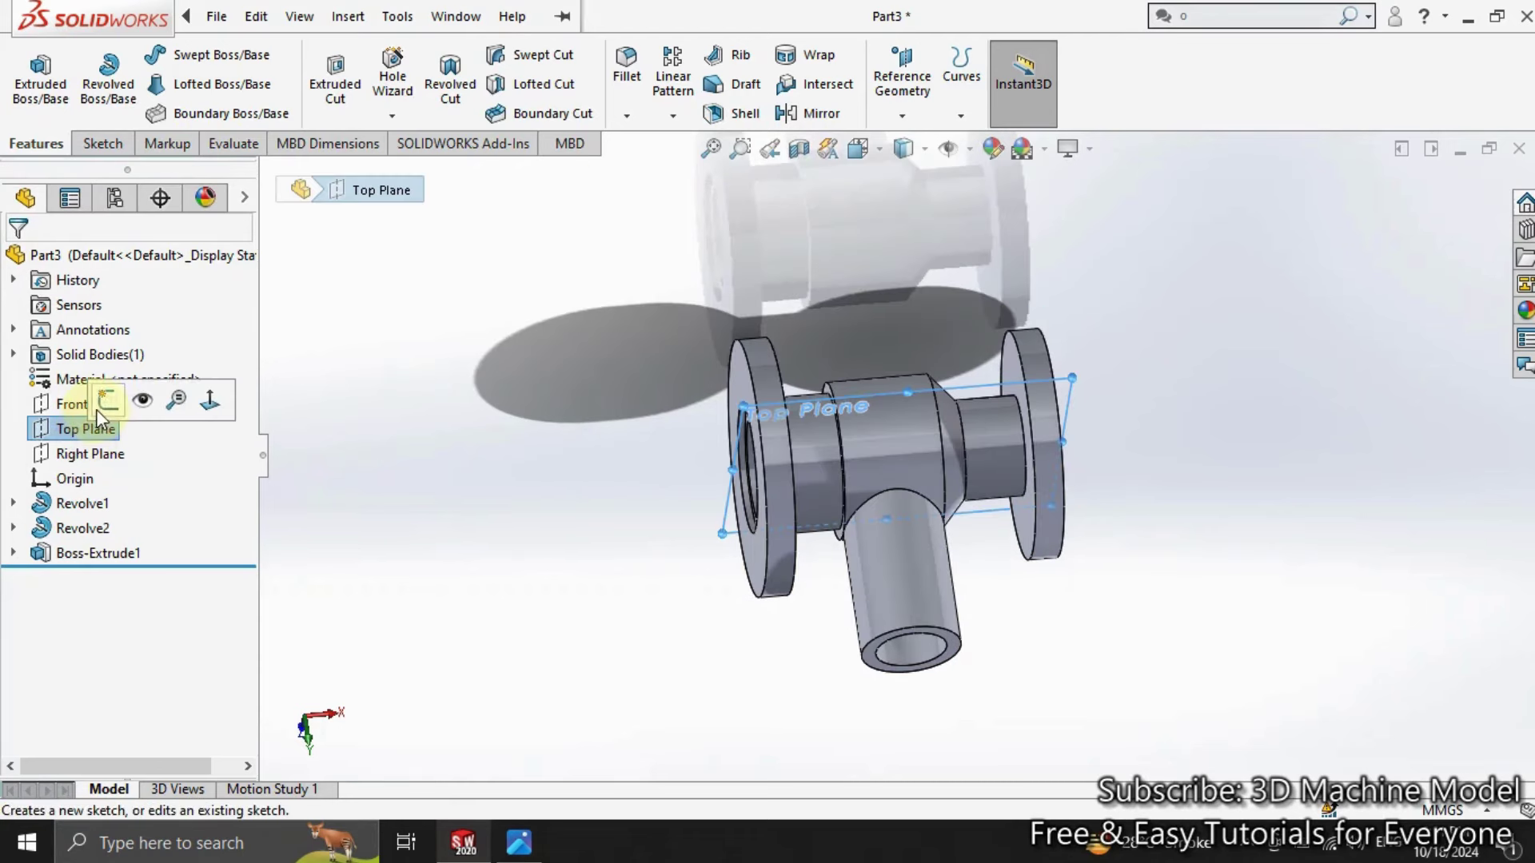
# Step: Convert the side pipe's inner circle into a new Top Plane sketch
pyautogui.click(105, 408)
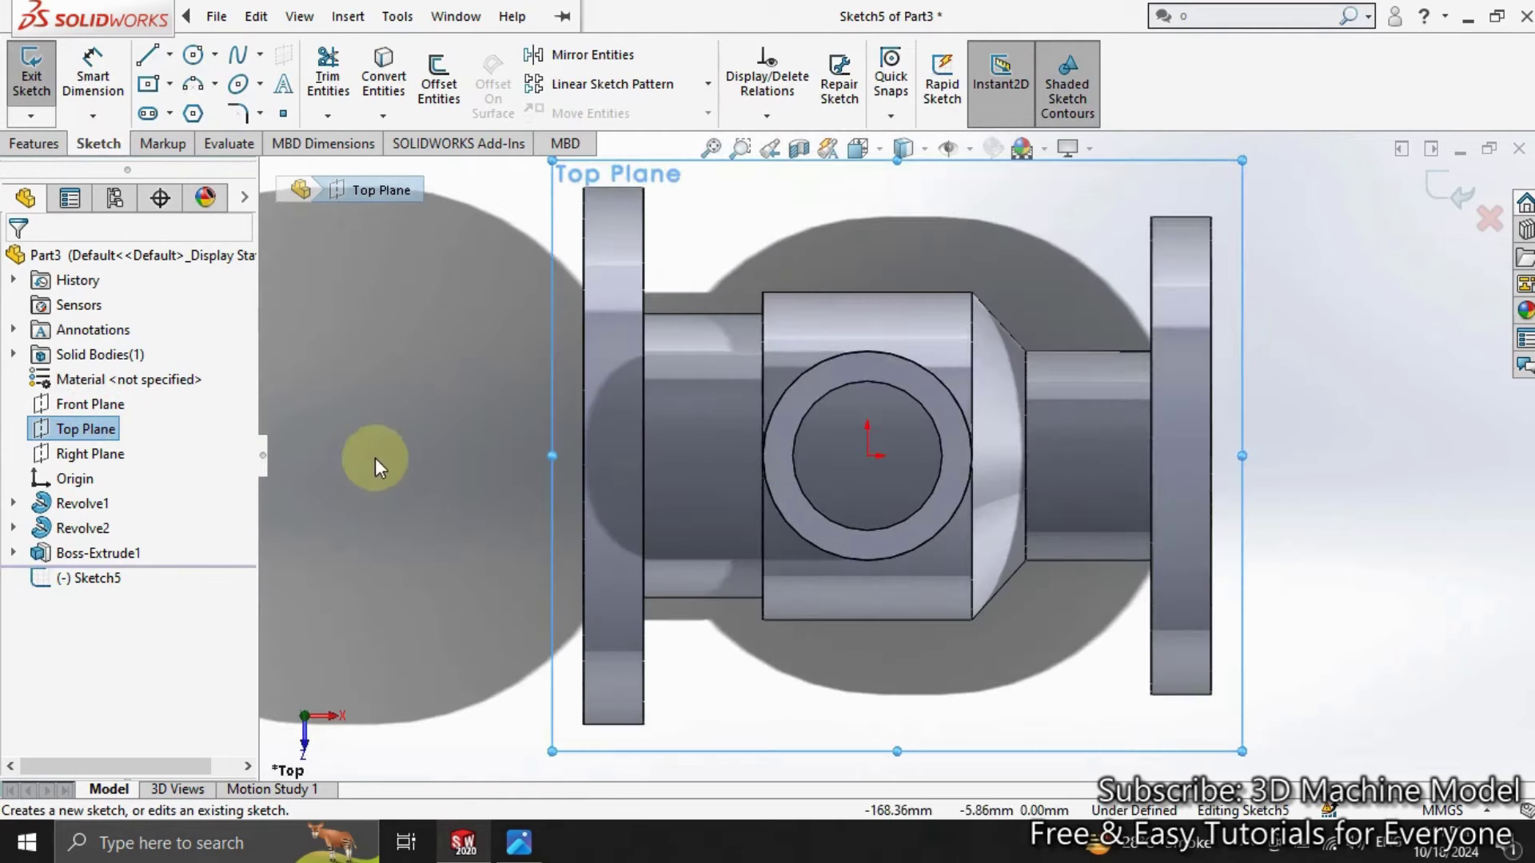
pyautogui.click(390, 442)
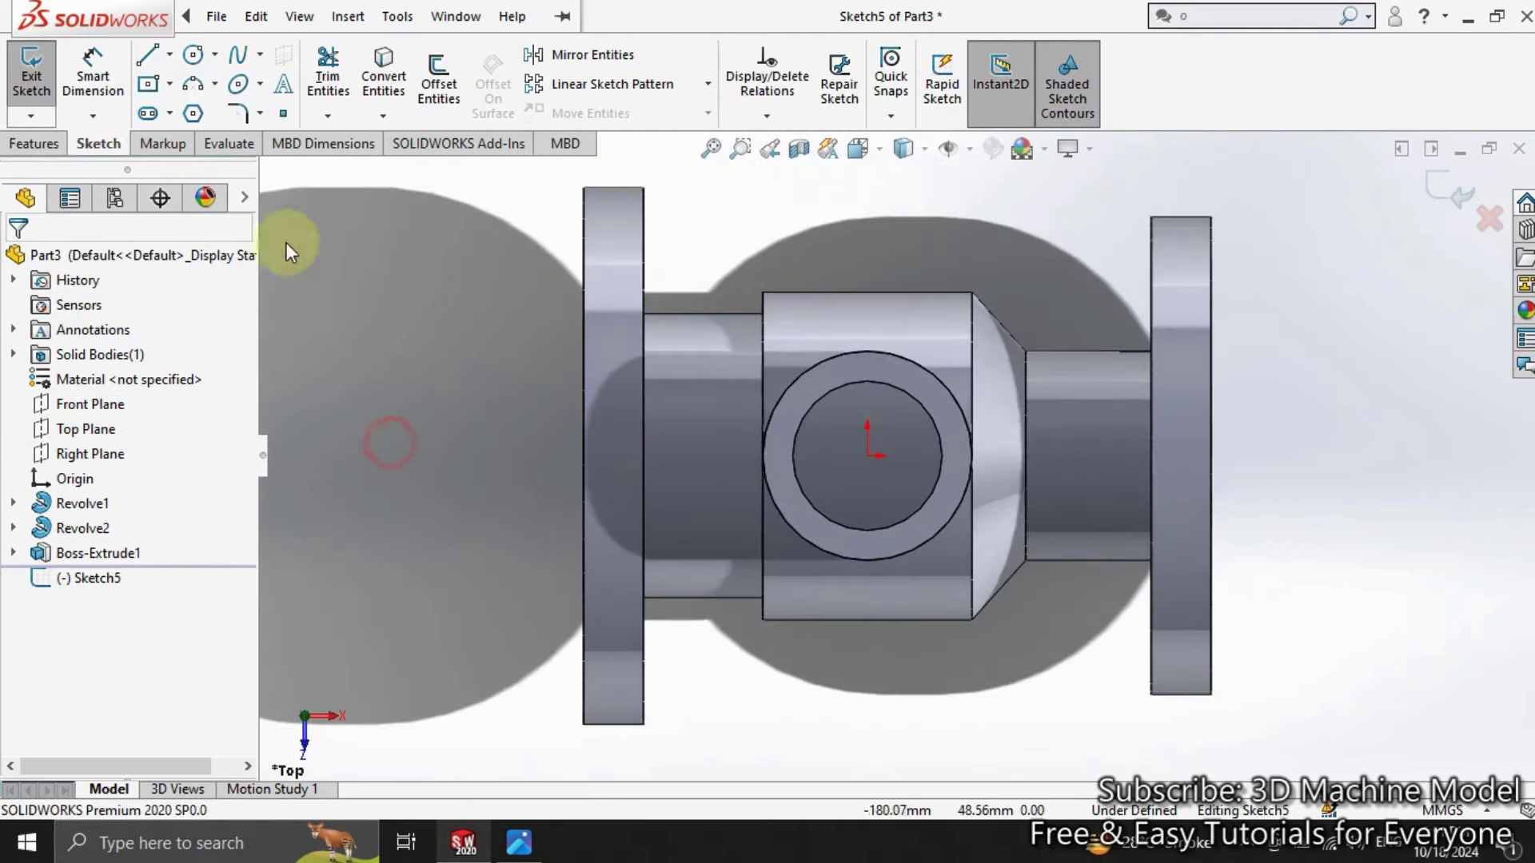
pyautogui.click(400, 76)
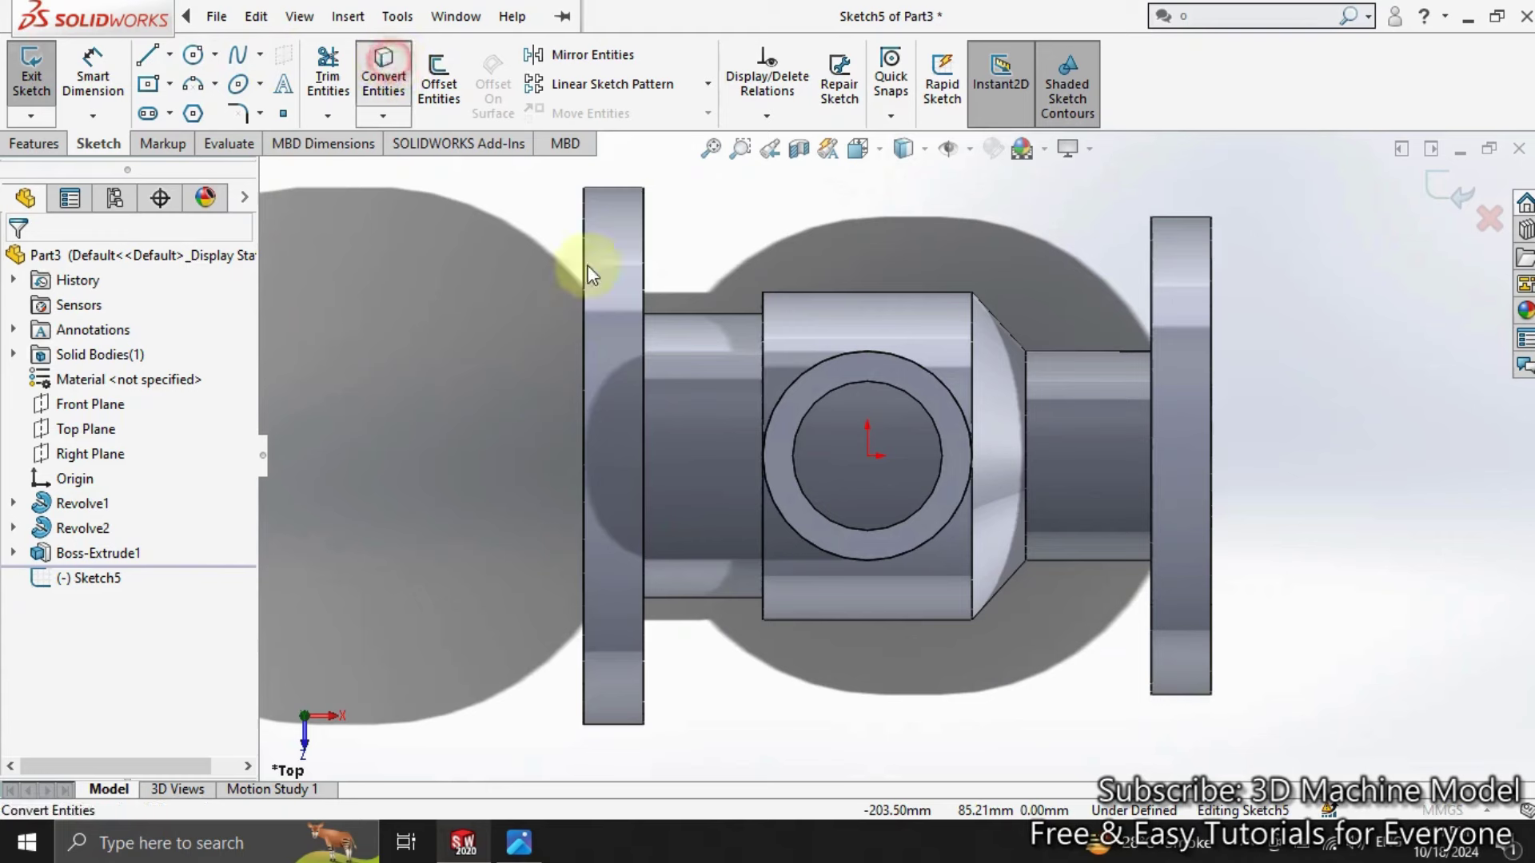
pyautogui.click(842, 391)
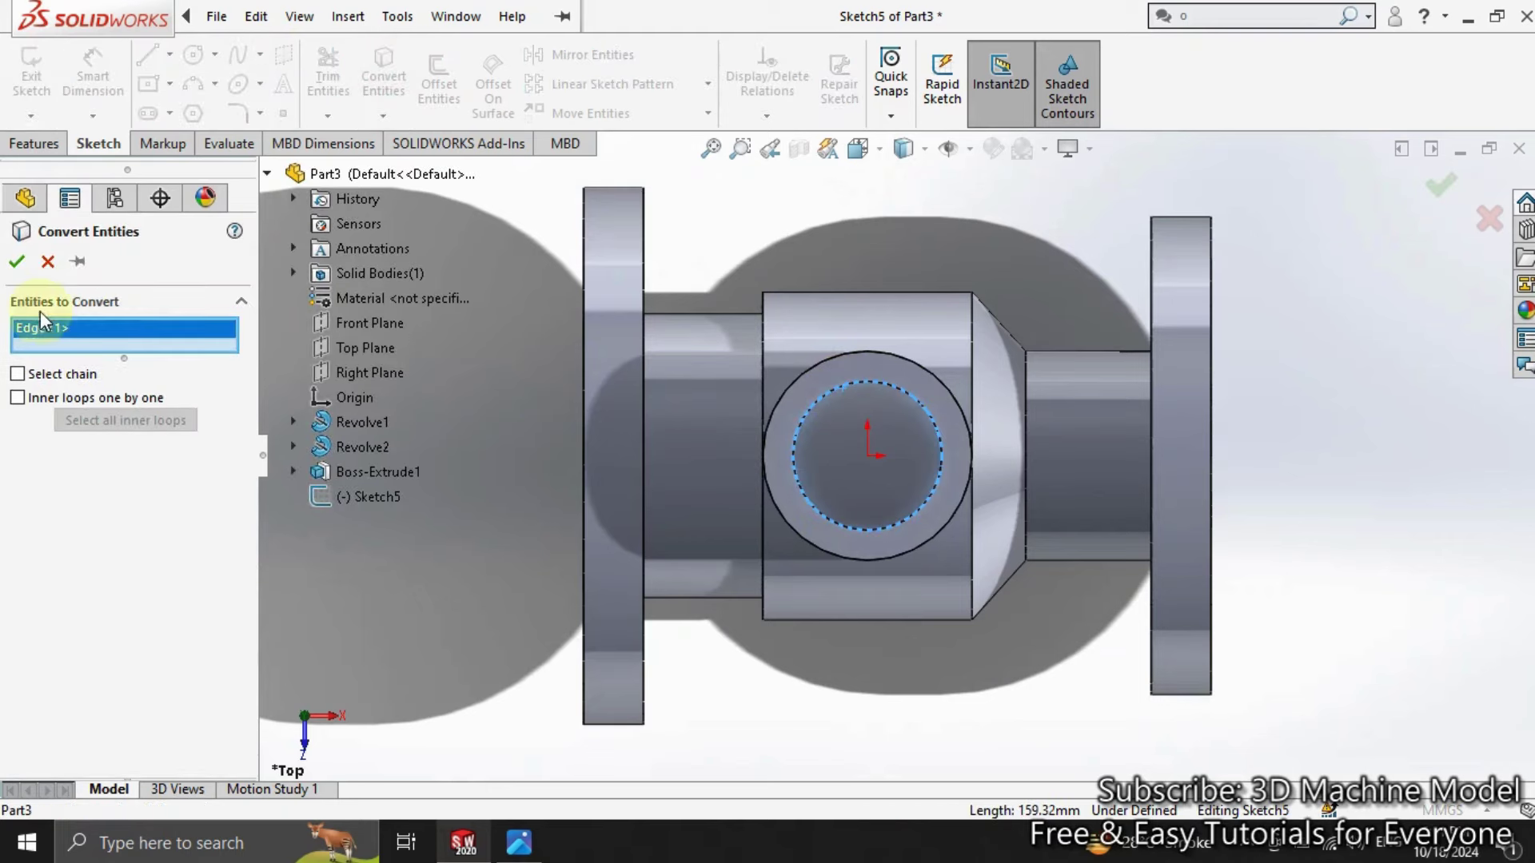
pyautogui.click(17, 261)
pyautogui.click(31, 84)
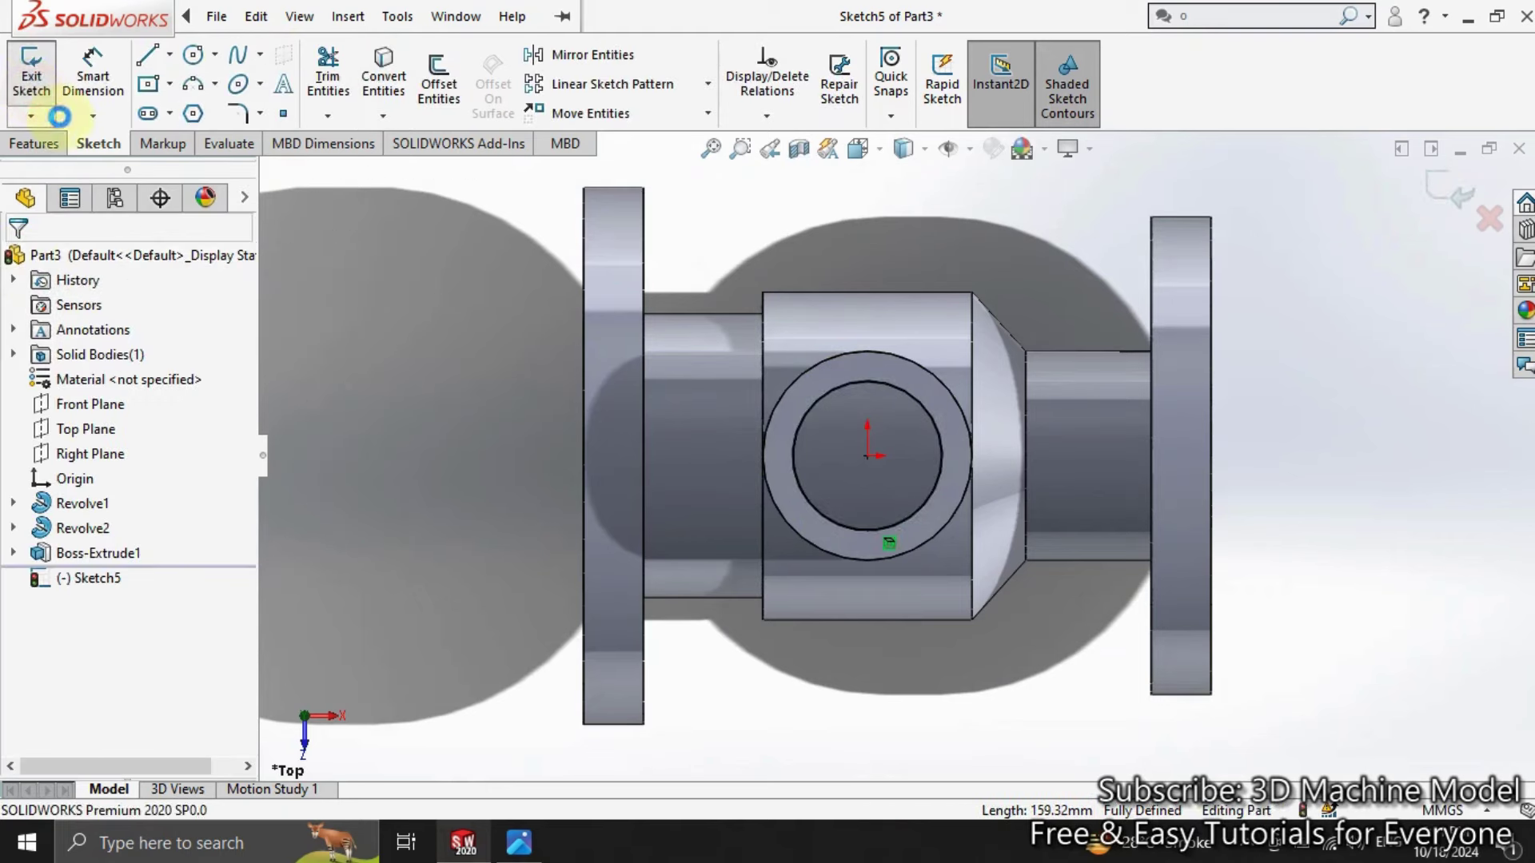
# Step: Extrude-cut the circle 115 mm in the reversed direction down through the branch
pyautogui.click(336, 76)
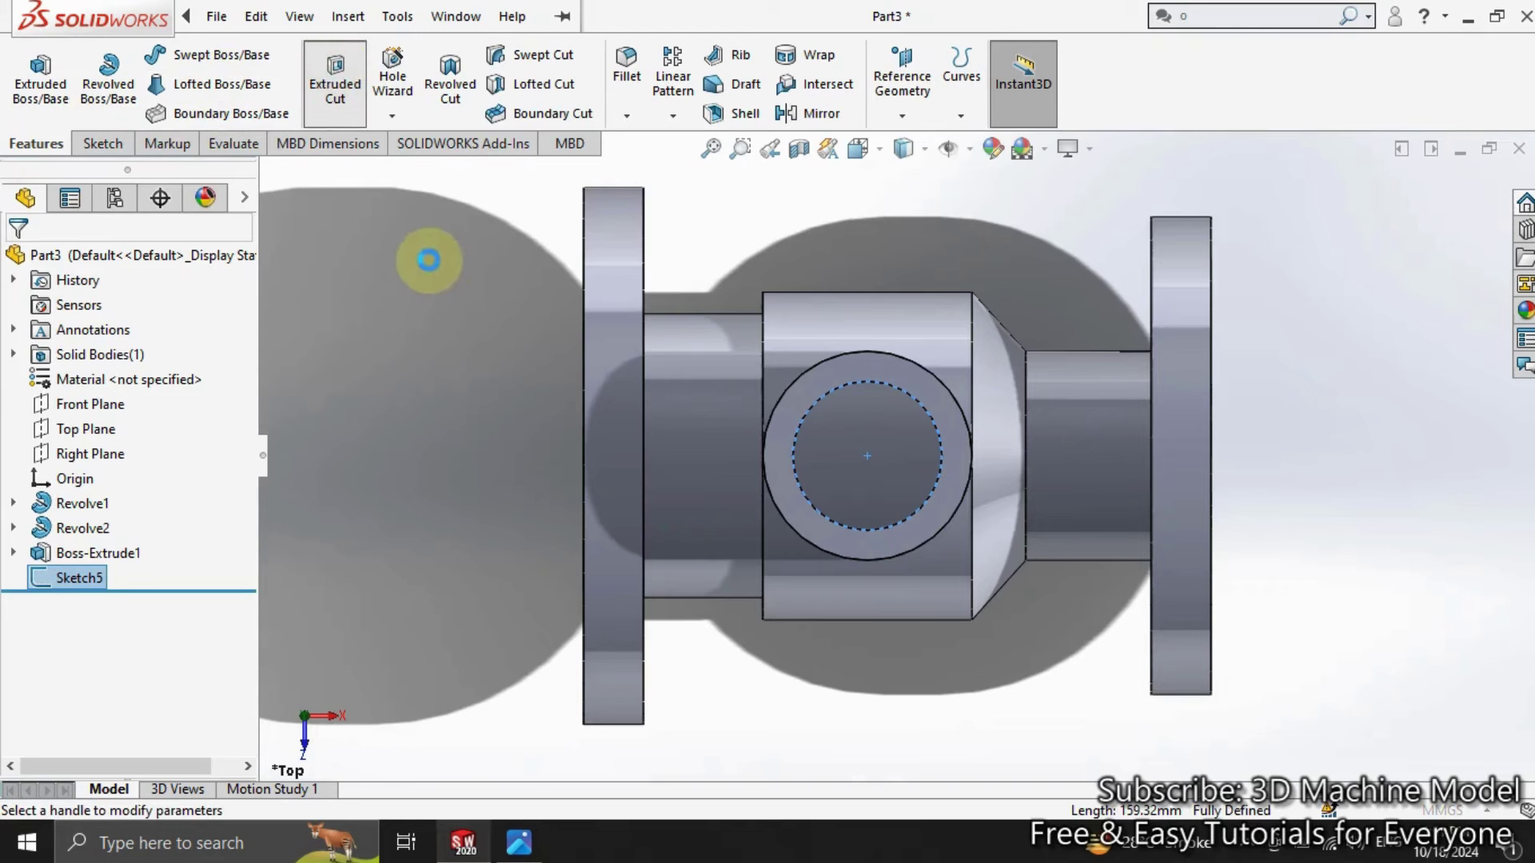
pyautogui.moveTo(439, 279)
pyautogui.mouseDown(button='middle')
pyautogui.moveTo(463, 267)
pyautogui.moveTo(480, 453)
pyautogui.moveTo(391, 472)
pyautogui.mouseUp(button='middle')
pyautogui.click(24, 399)
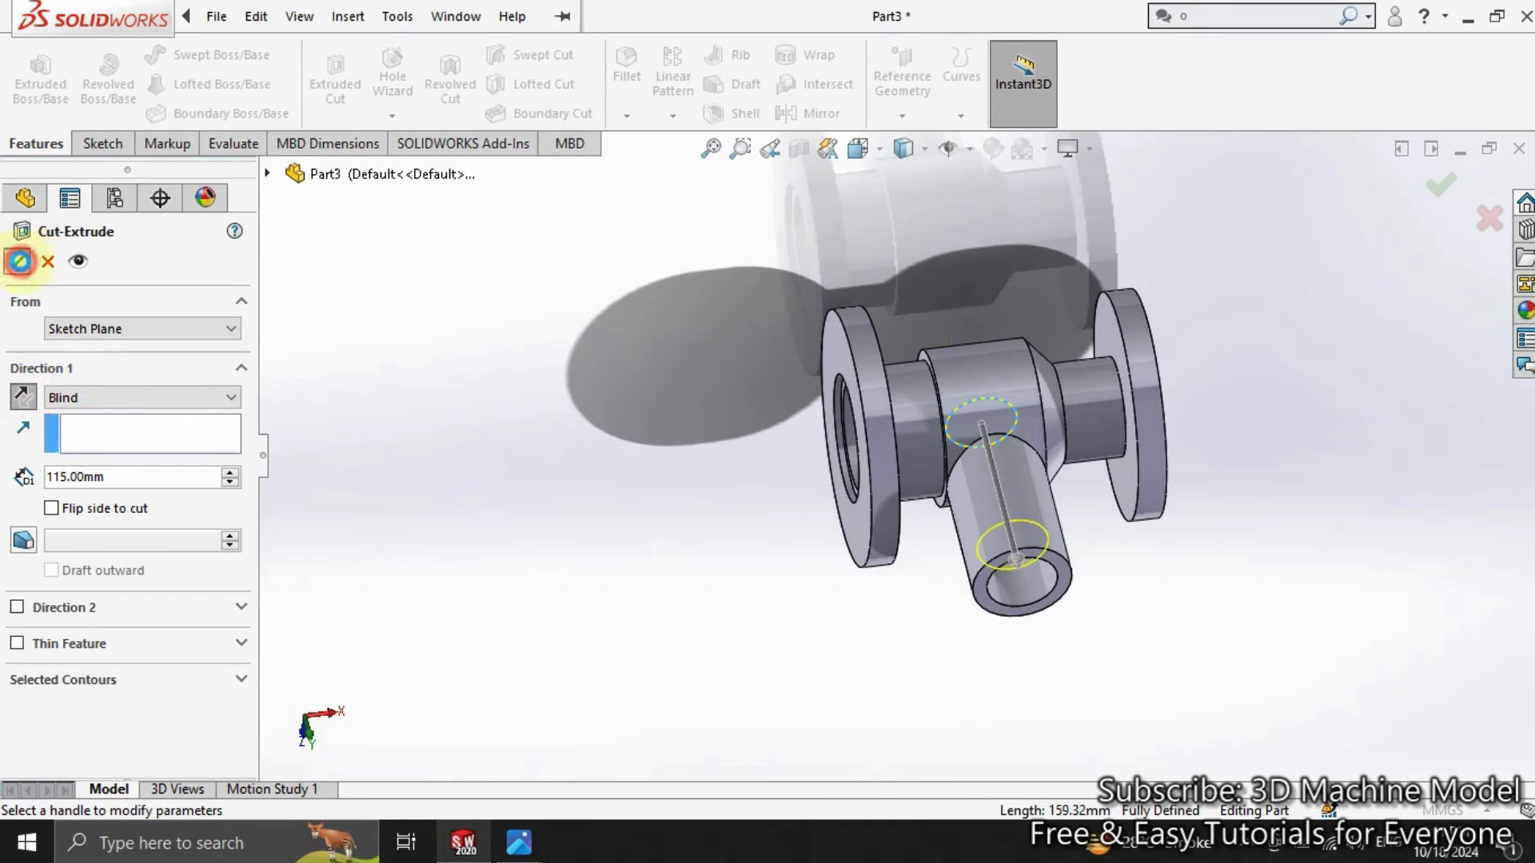
pyautogui.click(20, 261)
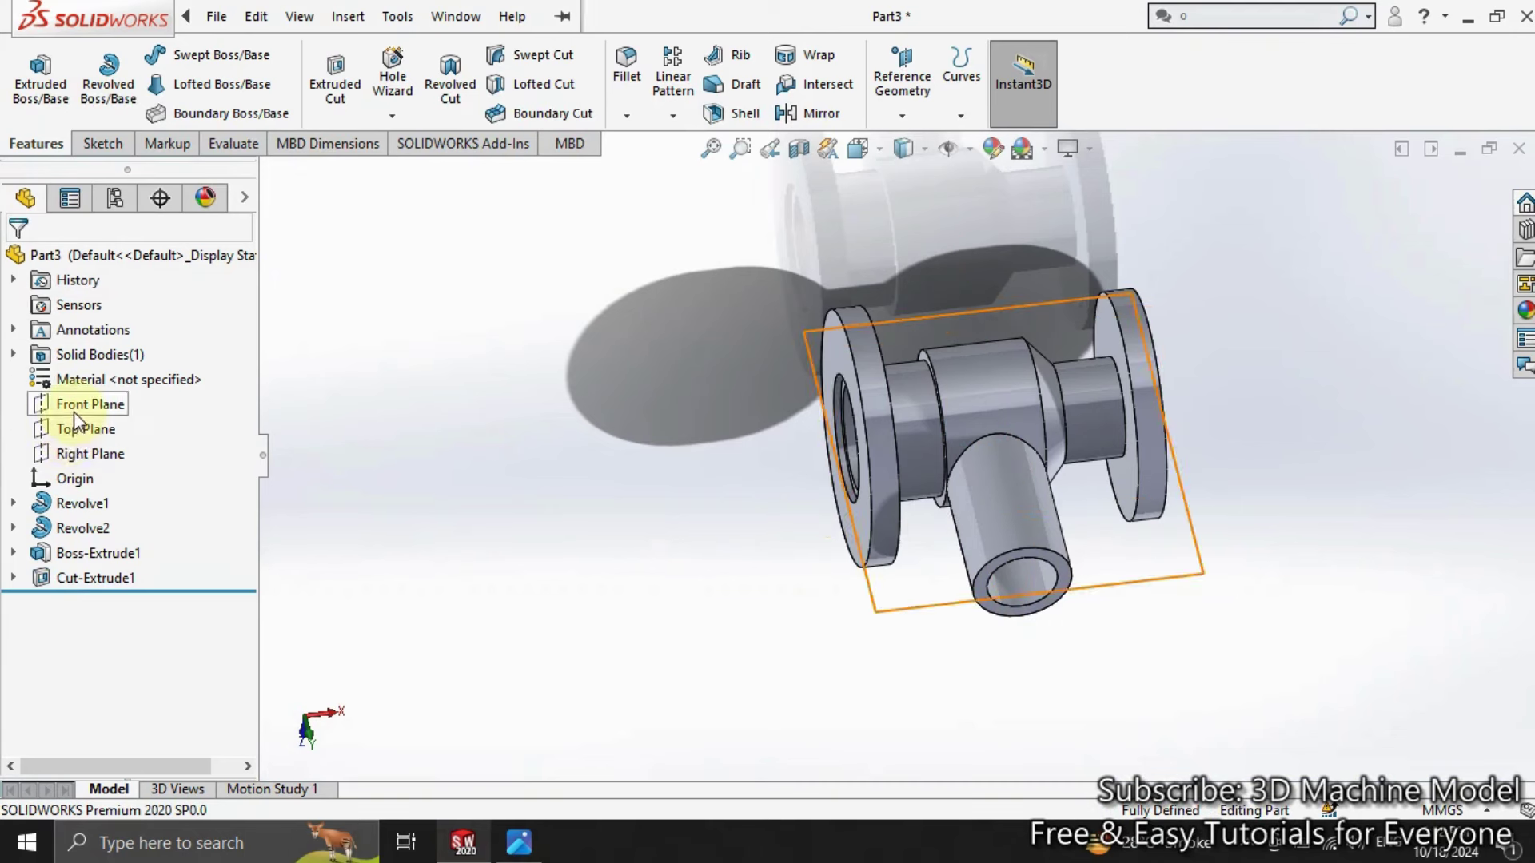
# Step: Apply a Front Plane section view, then fit and orbit the sliced body to an angled view
pyautogui.click(799, 149)
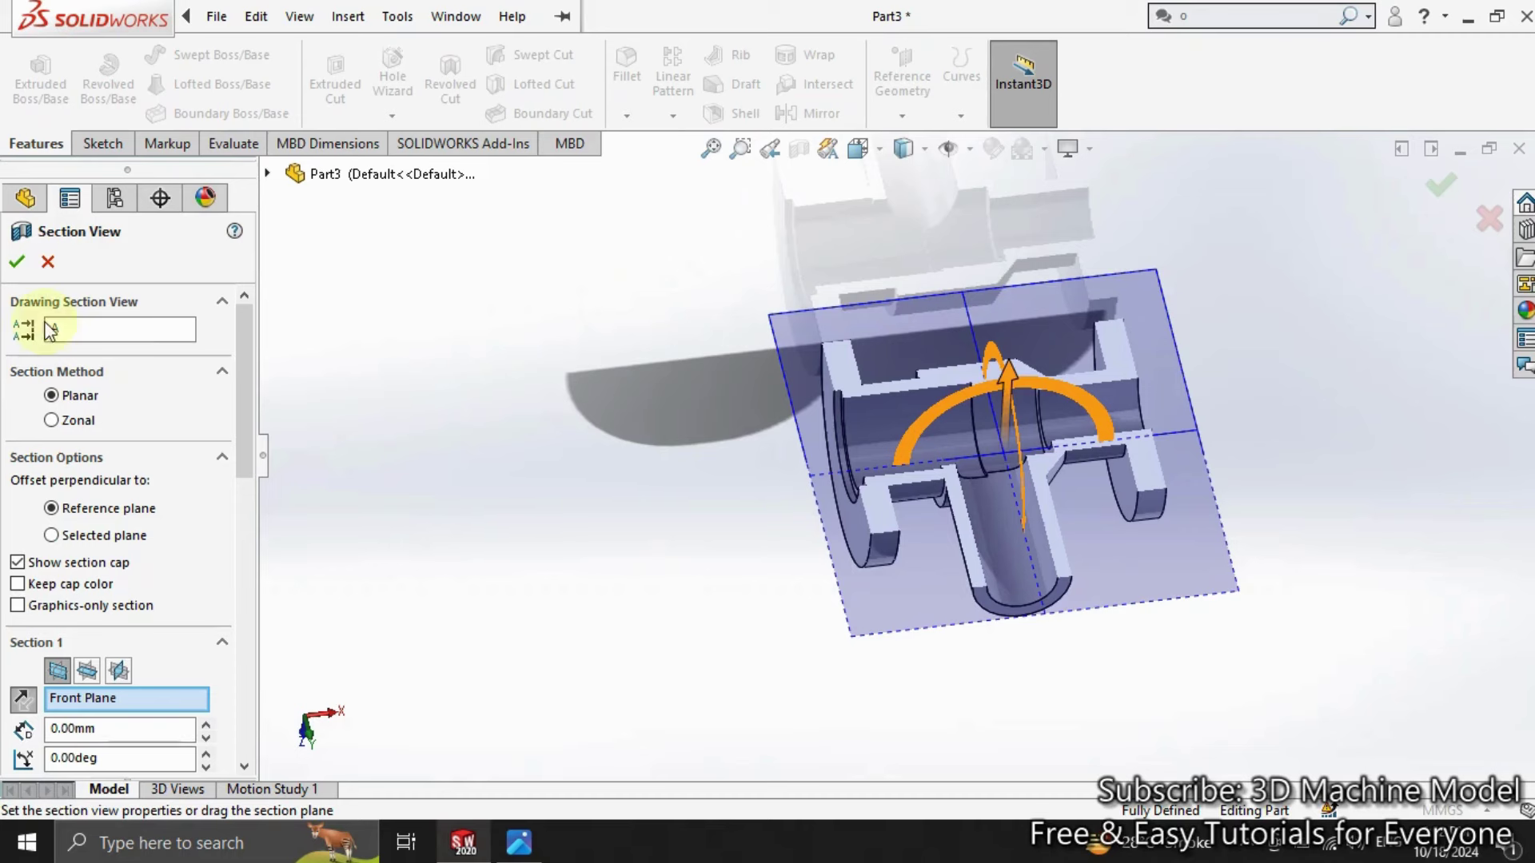
pyautogui.click(16, 263)
pyautogui.click(84, 404)
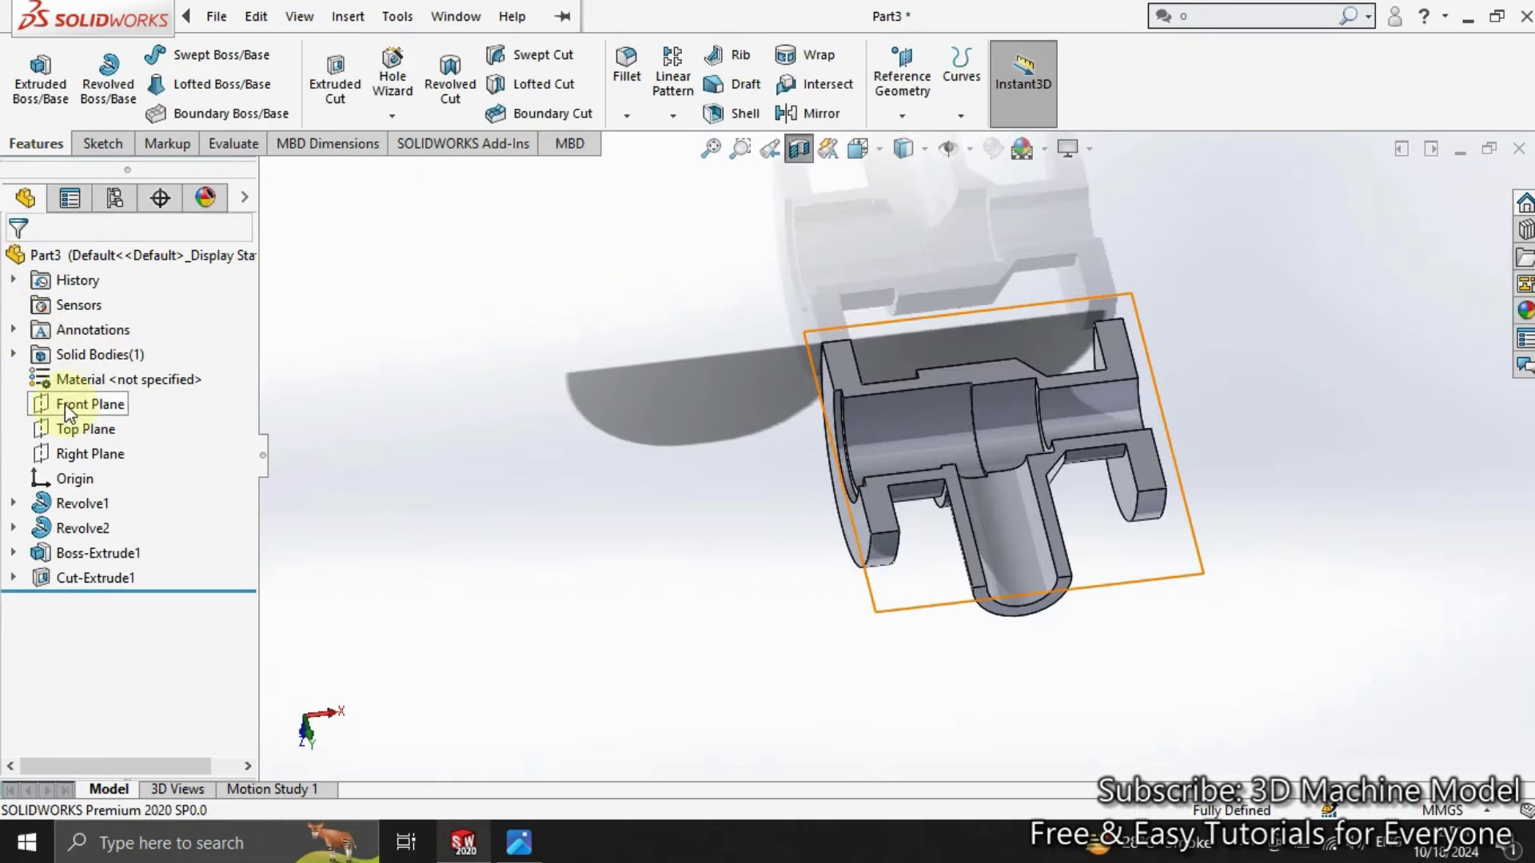
pyautogui.click(86, 371)
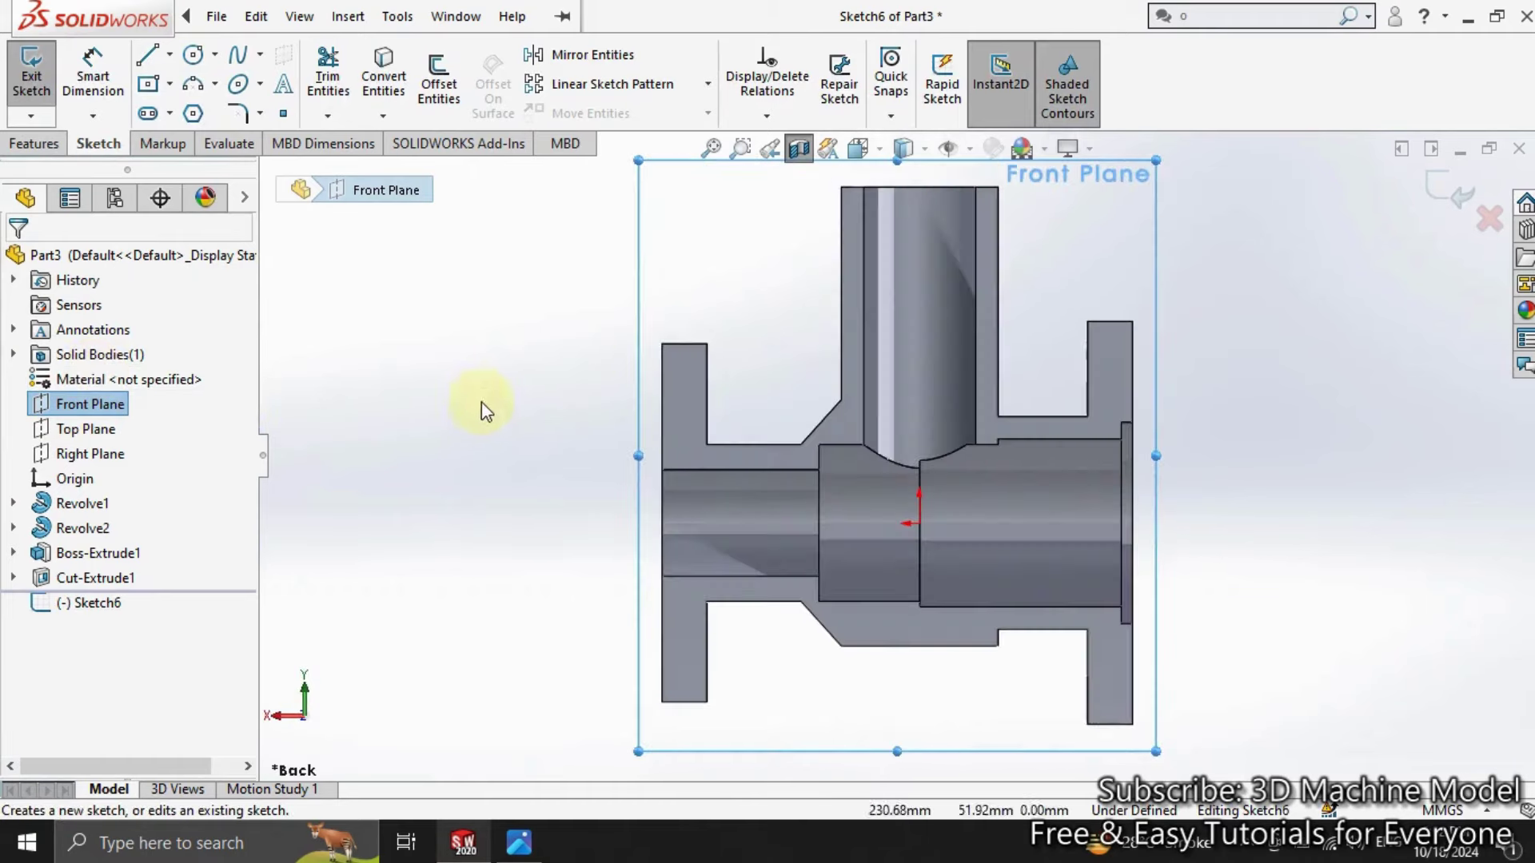
pyautogui.click(747, 279)
pyautogui.scroll(-1, 792, 247)
pyautogui.scroll(-1, 1158, 261)
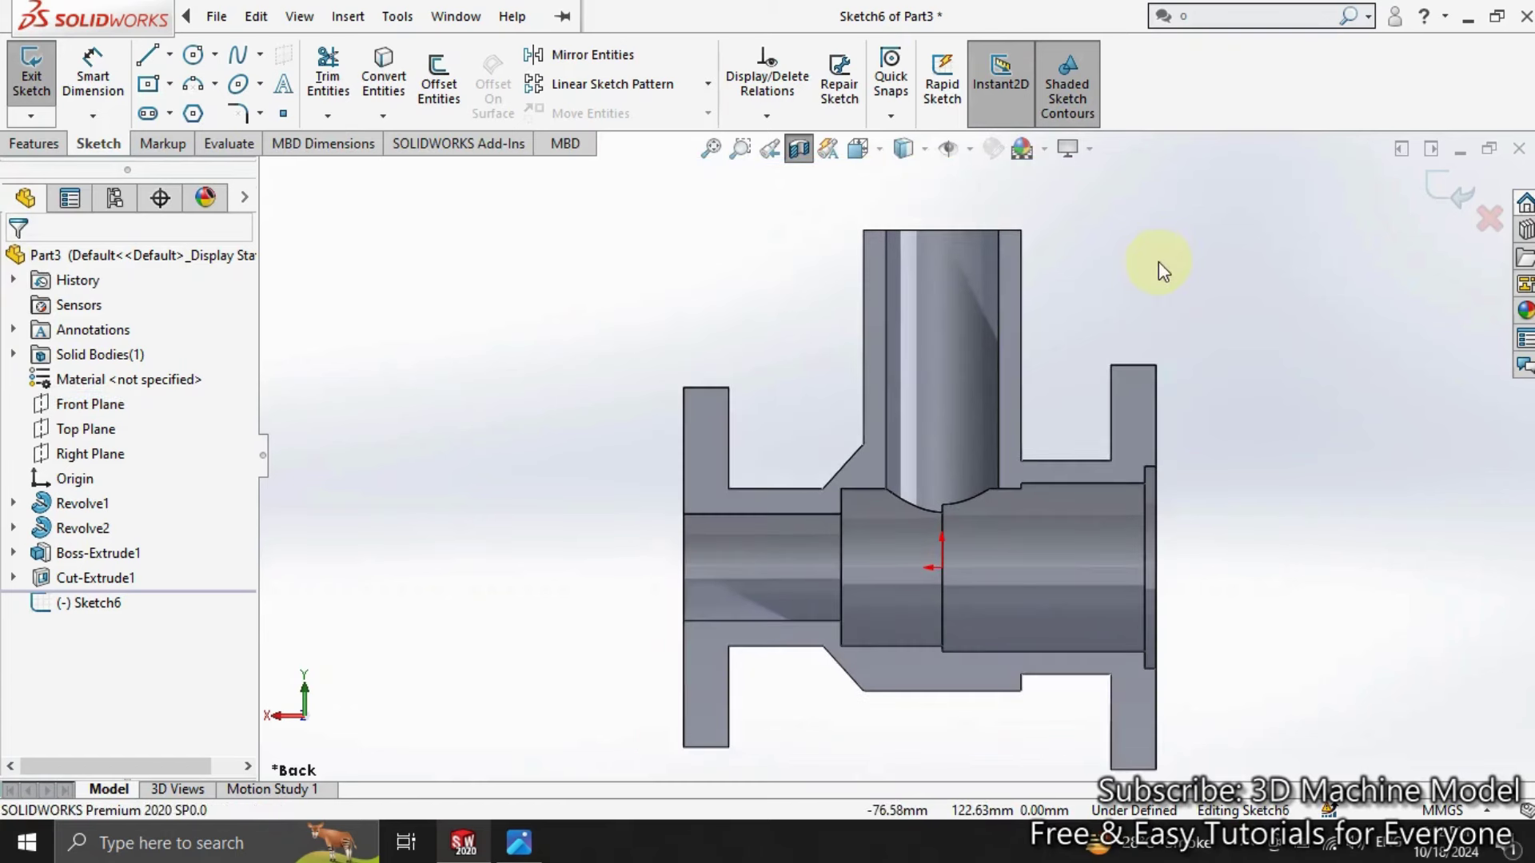
pyautogui.scroll(-1, 1158, 261)
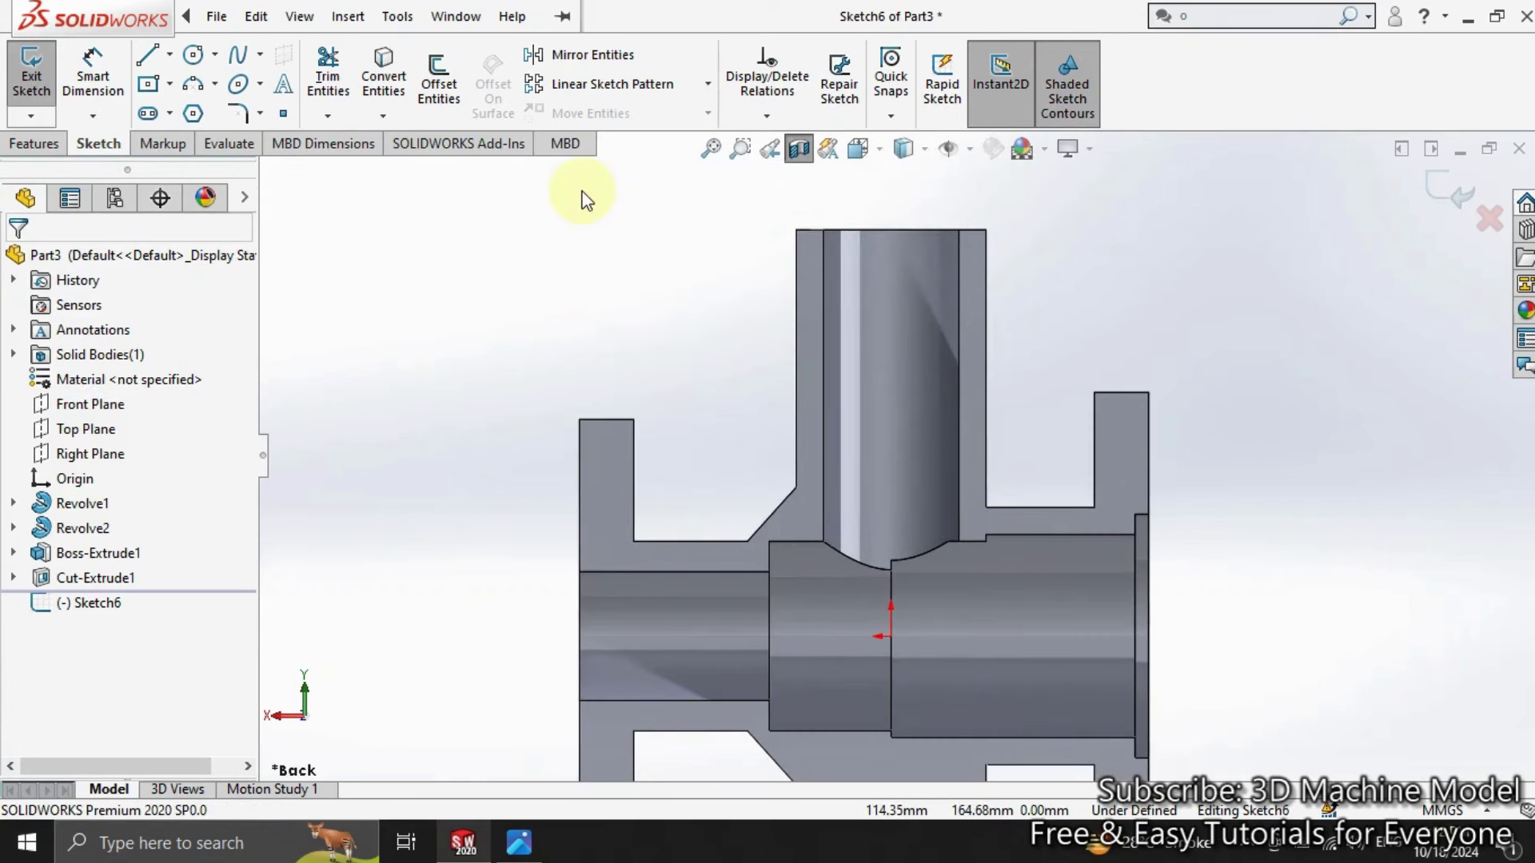
pyautogui.click(30, 68)
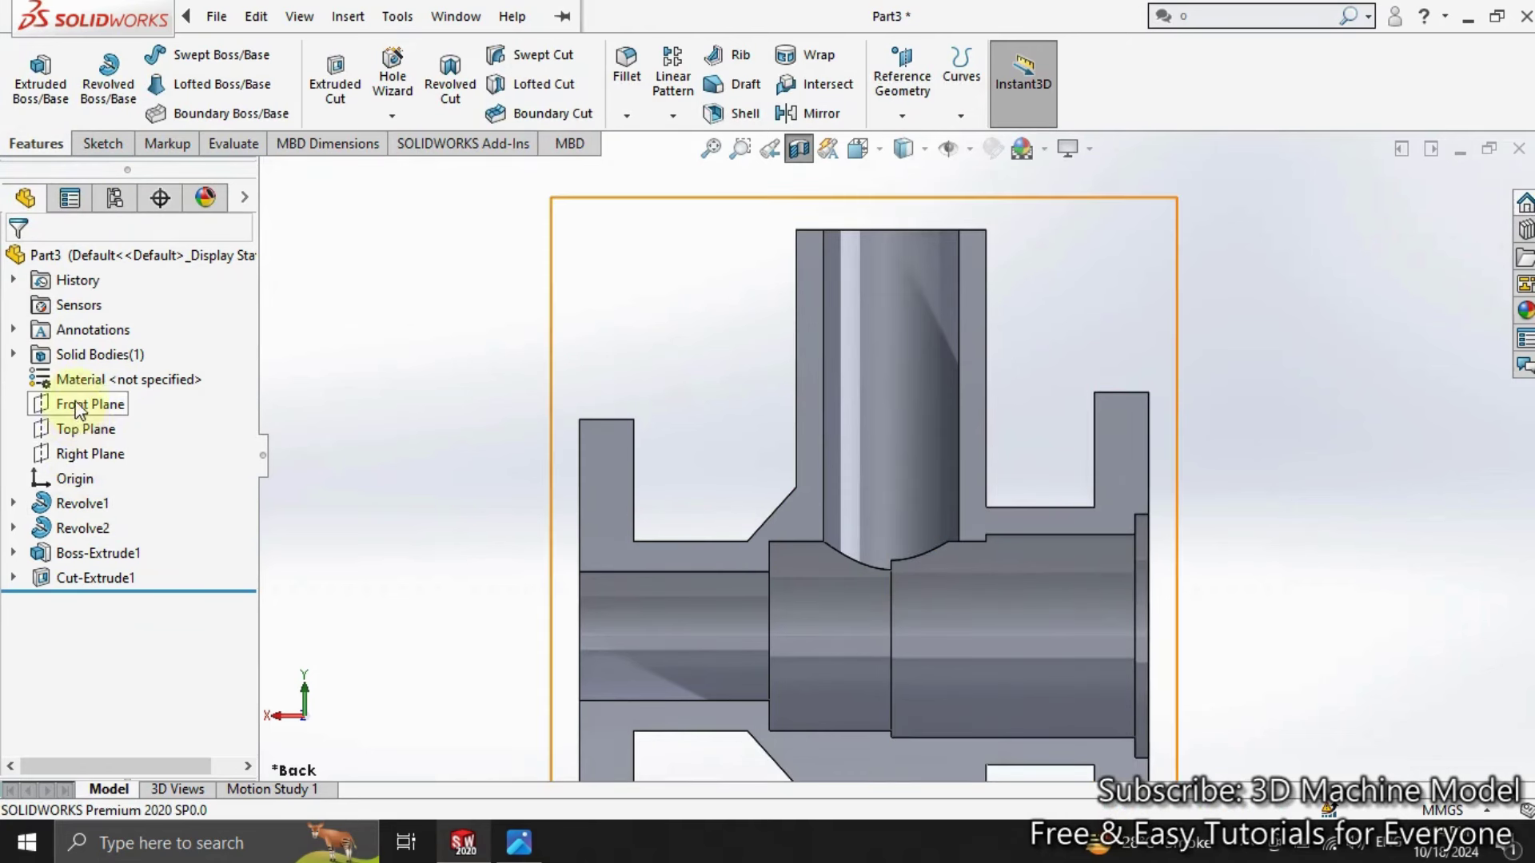
pyautogui.press('f')
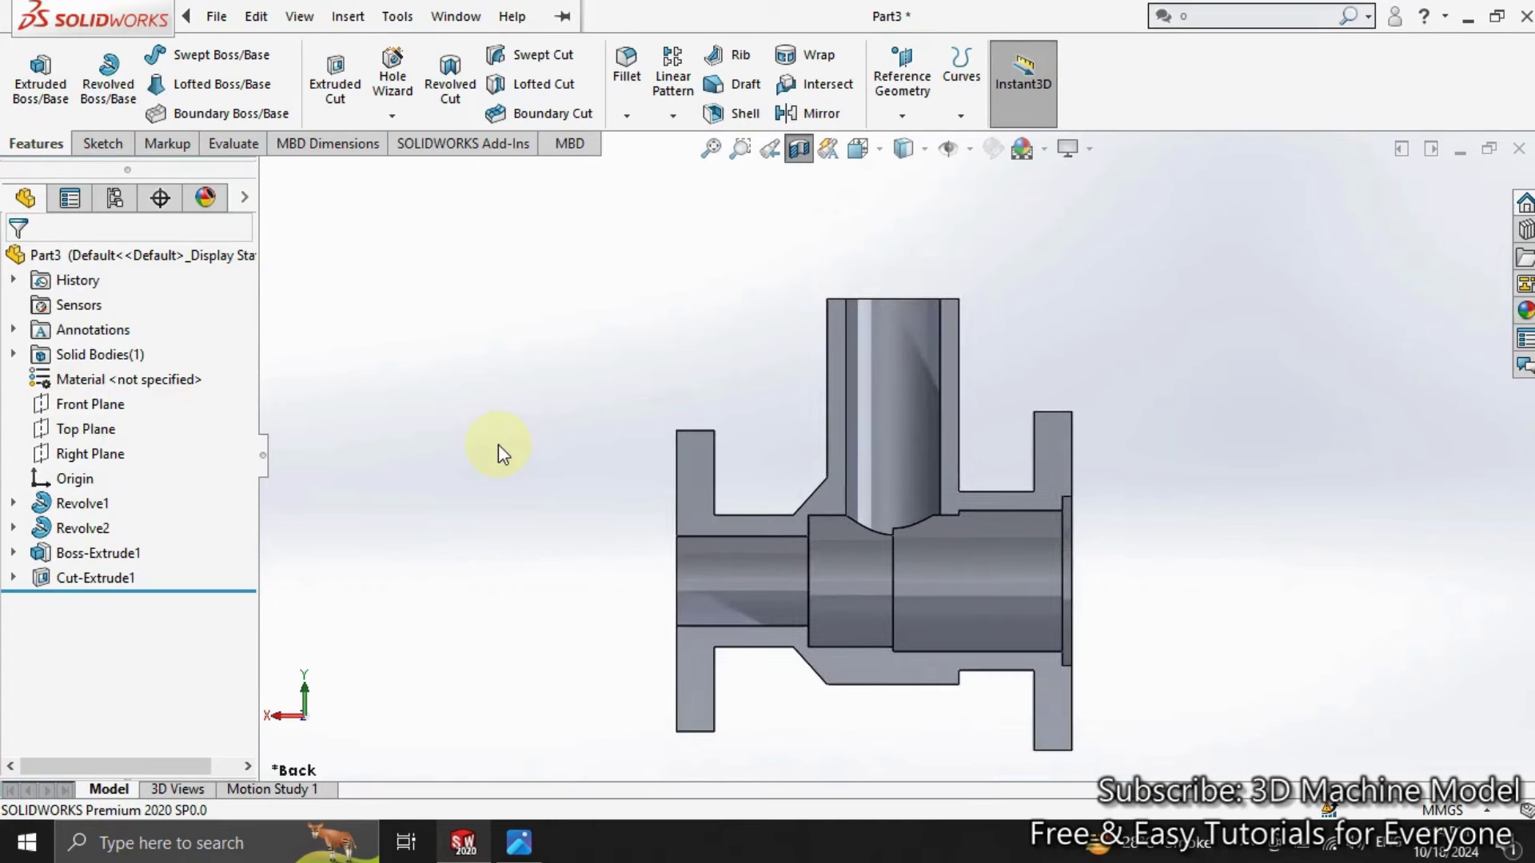
pyautogui.moveTo(498, 445)
pyautogui.mouseDown(button='middle')
pyautogui.moveTo(411, 429)
pyautogui.moveTo(424, 425)
pyautogui.mouseUp(button='middle')
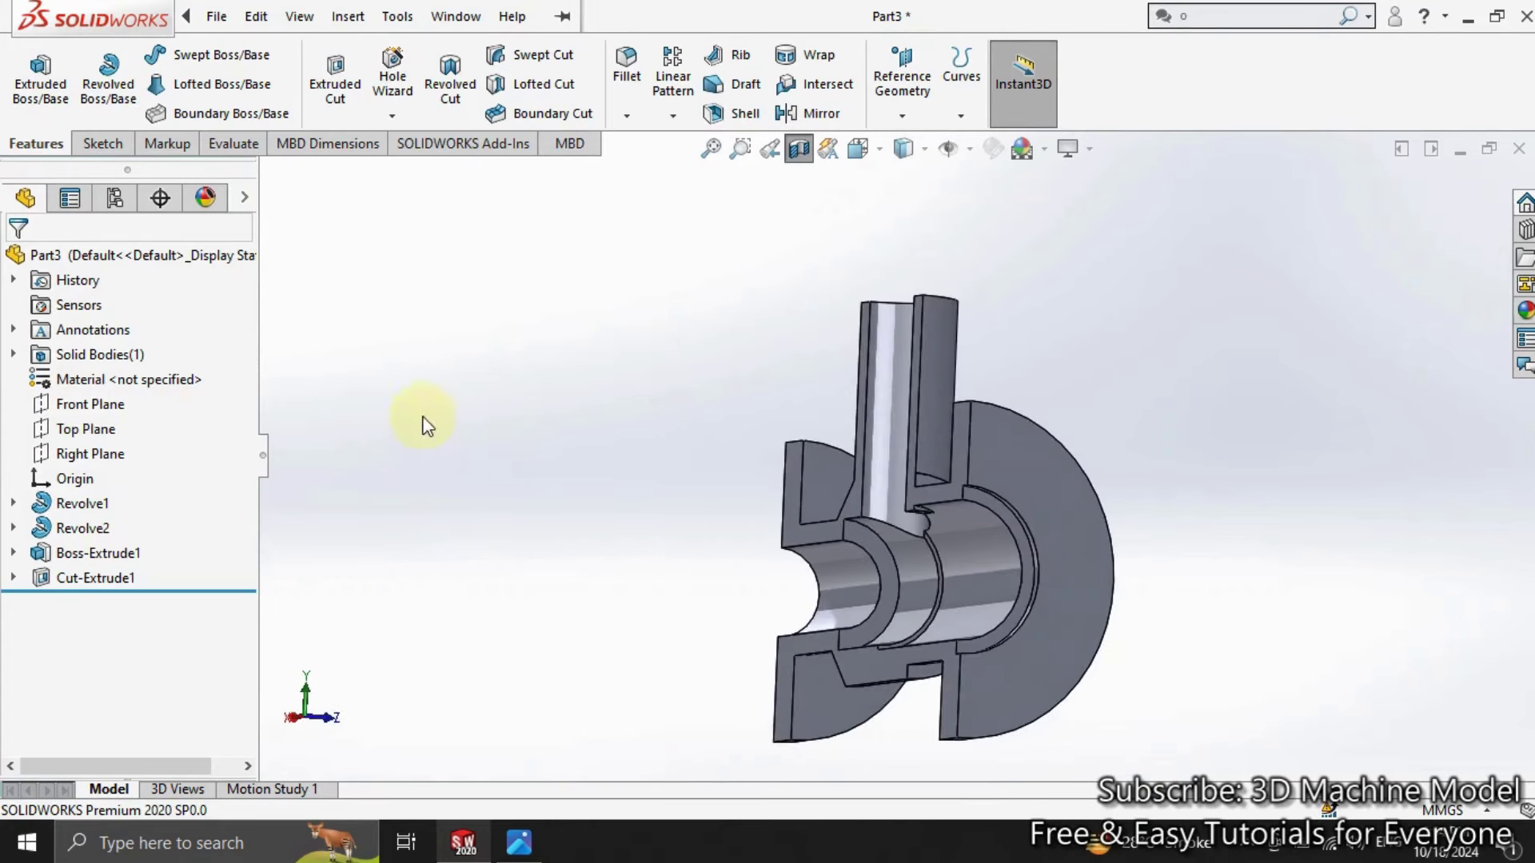
# Step: Convert the end flange's 37.5 mm-radius inner bore edge into a sketch on its face
pyautogui.click(1021, 446)
pyautogui.click(1117, 384)
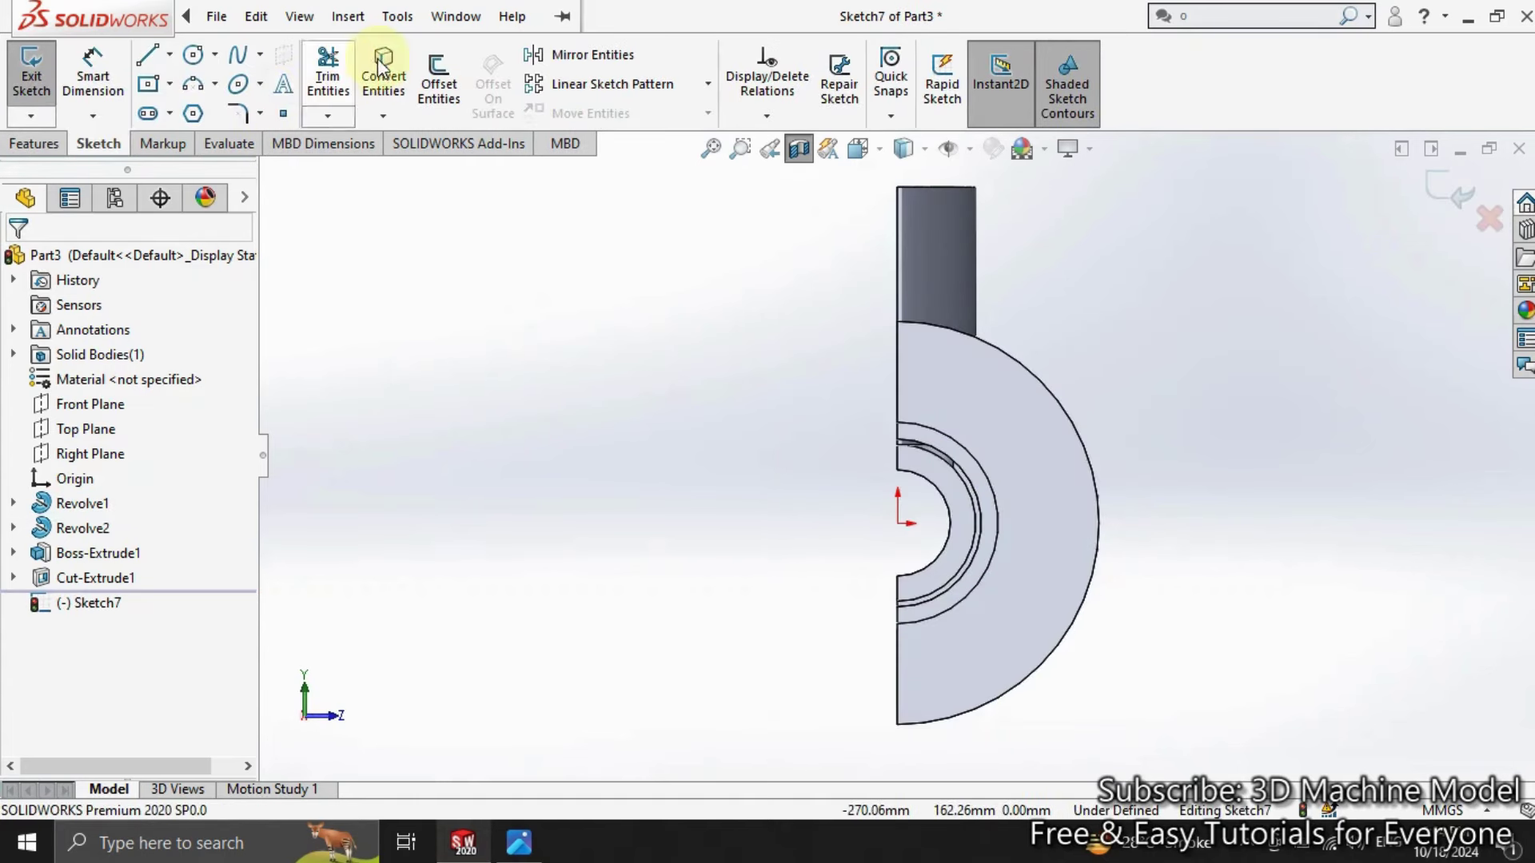
pyautogui.click(382, 102)
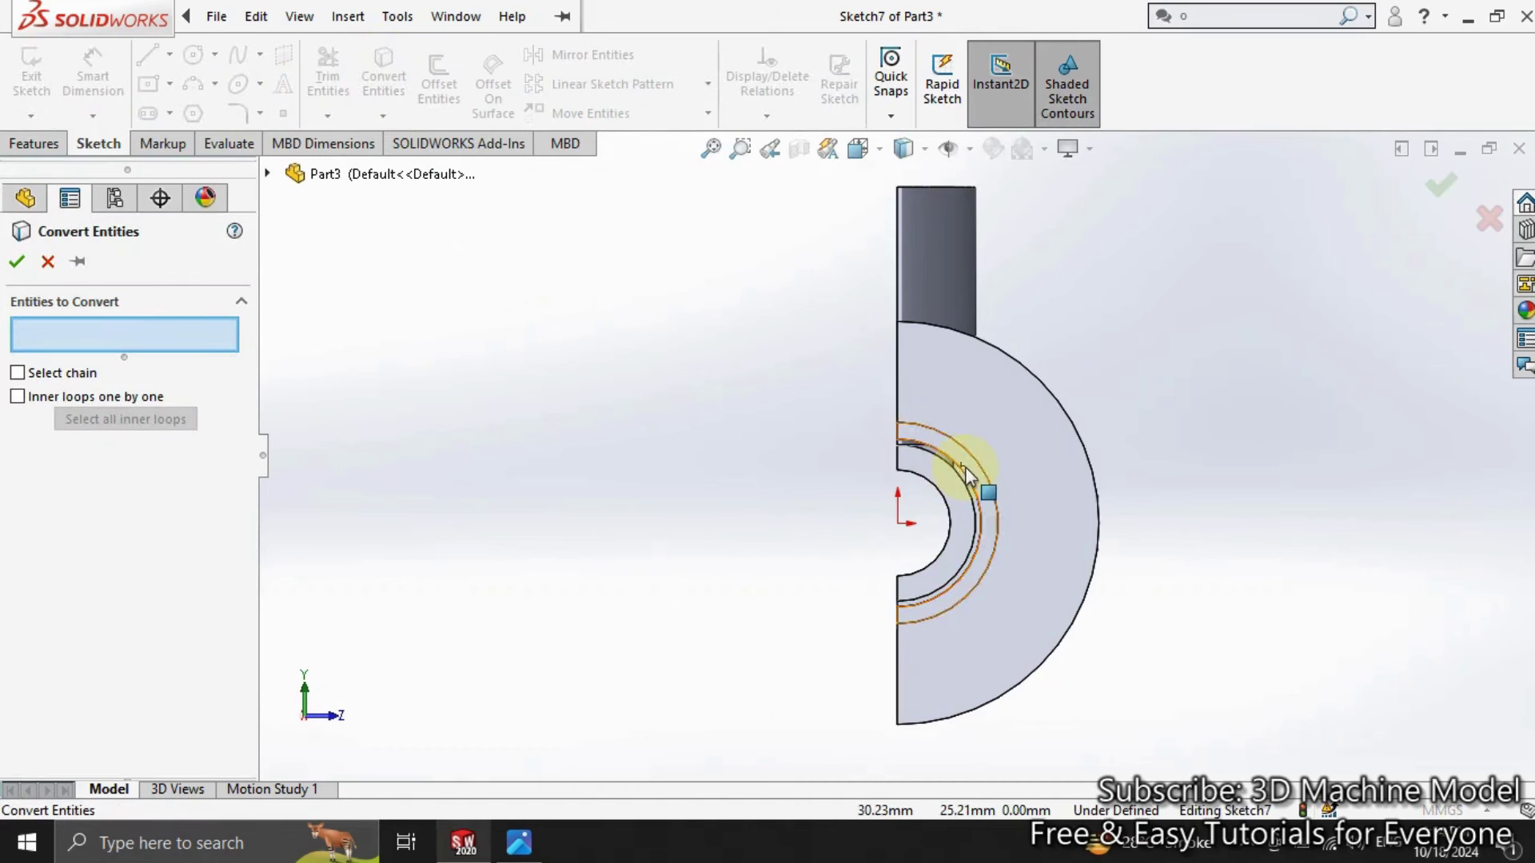
pyautogui.moveTo(957, 471); pyautogui.dragTo(945, 480, button='middle')
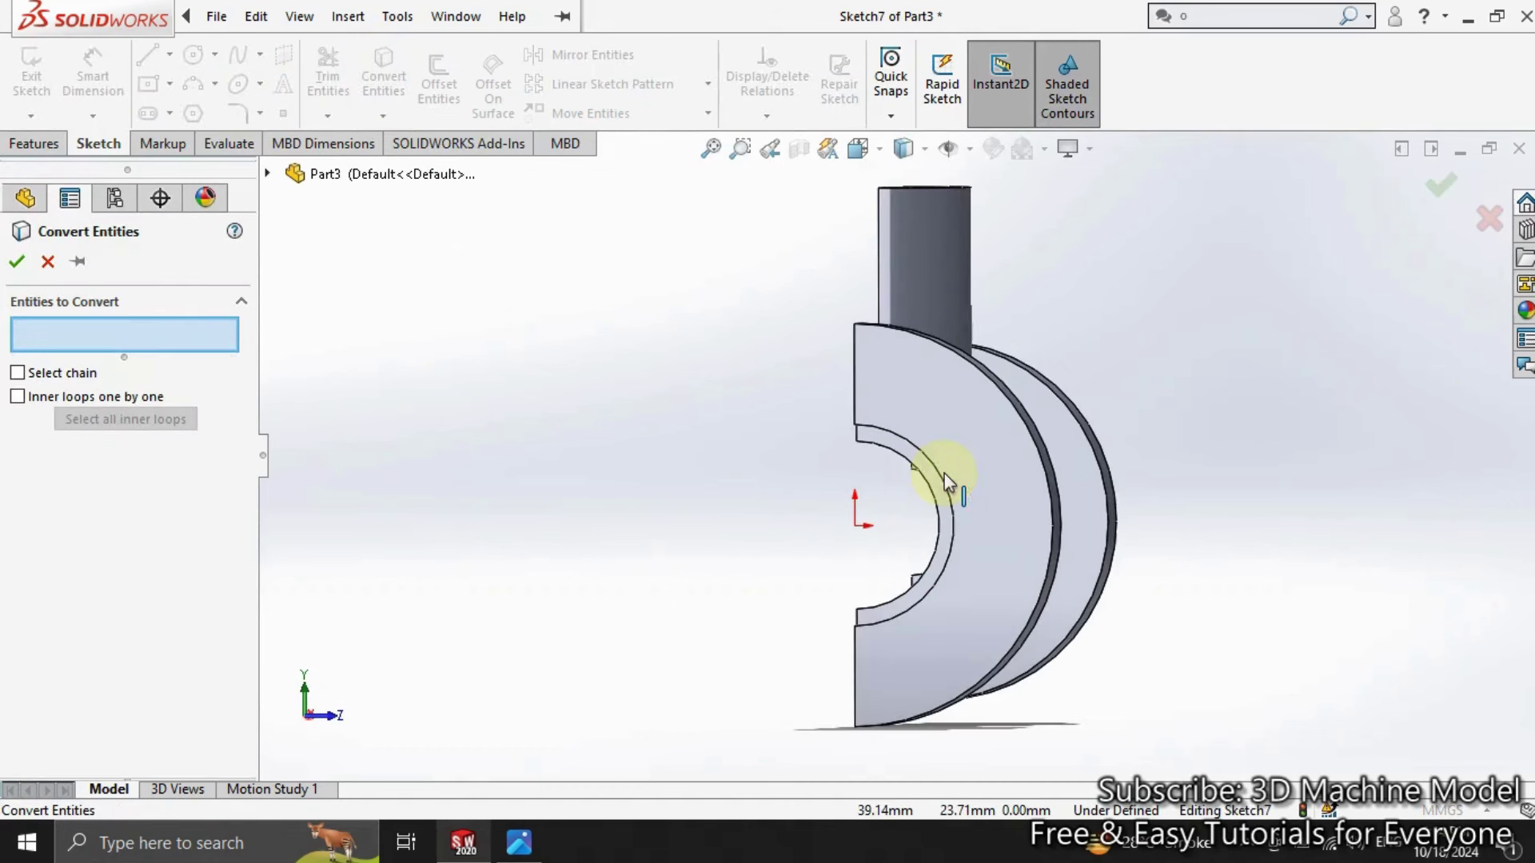
pyautogui.click(923, 480)
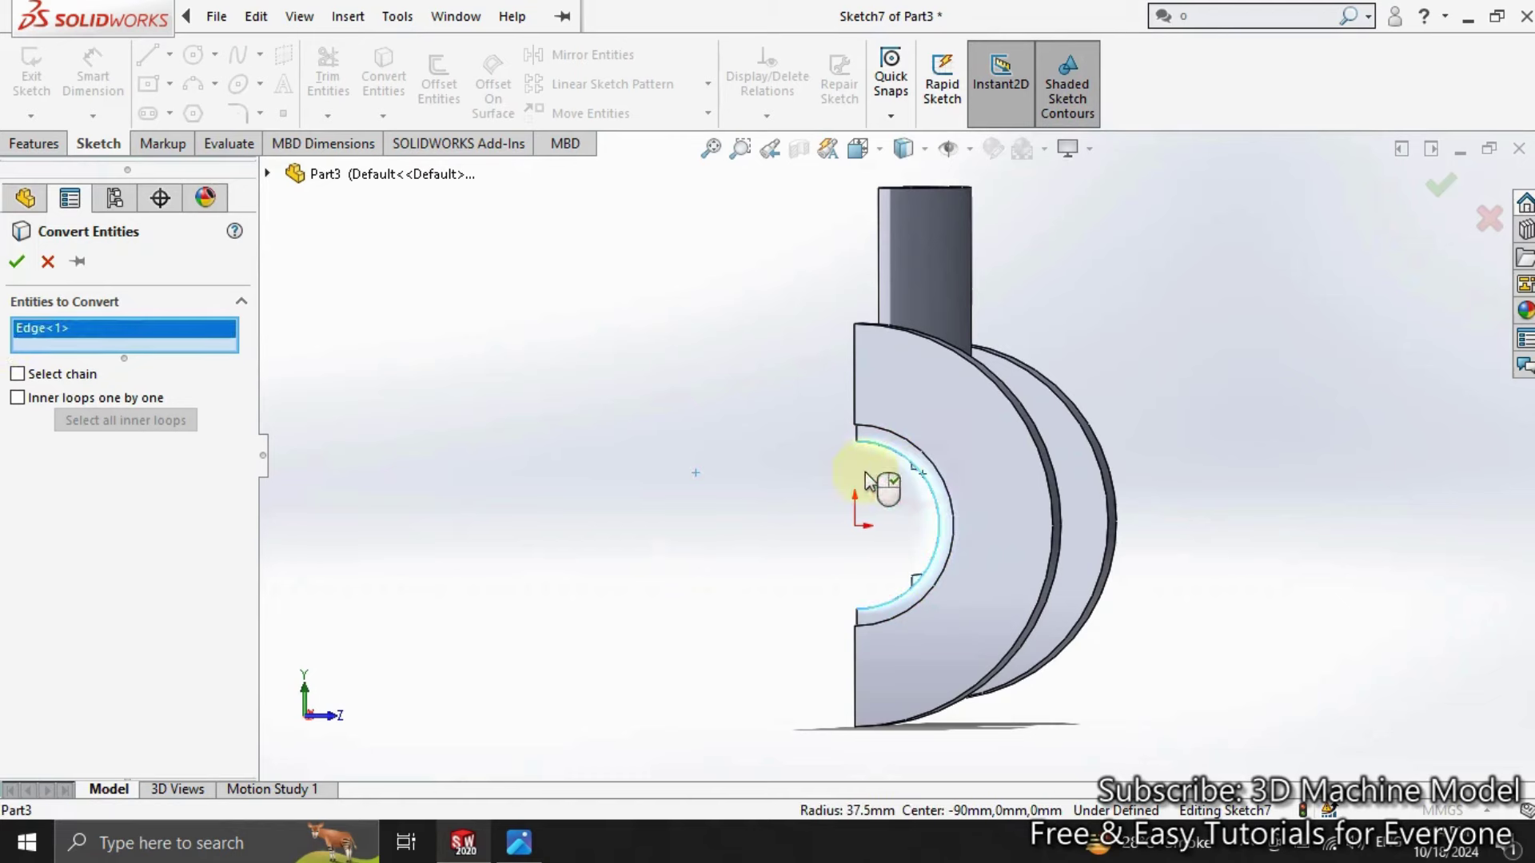
pyautogui.click(24, 268)
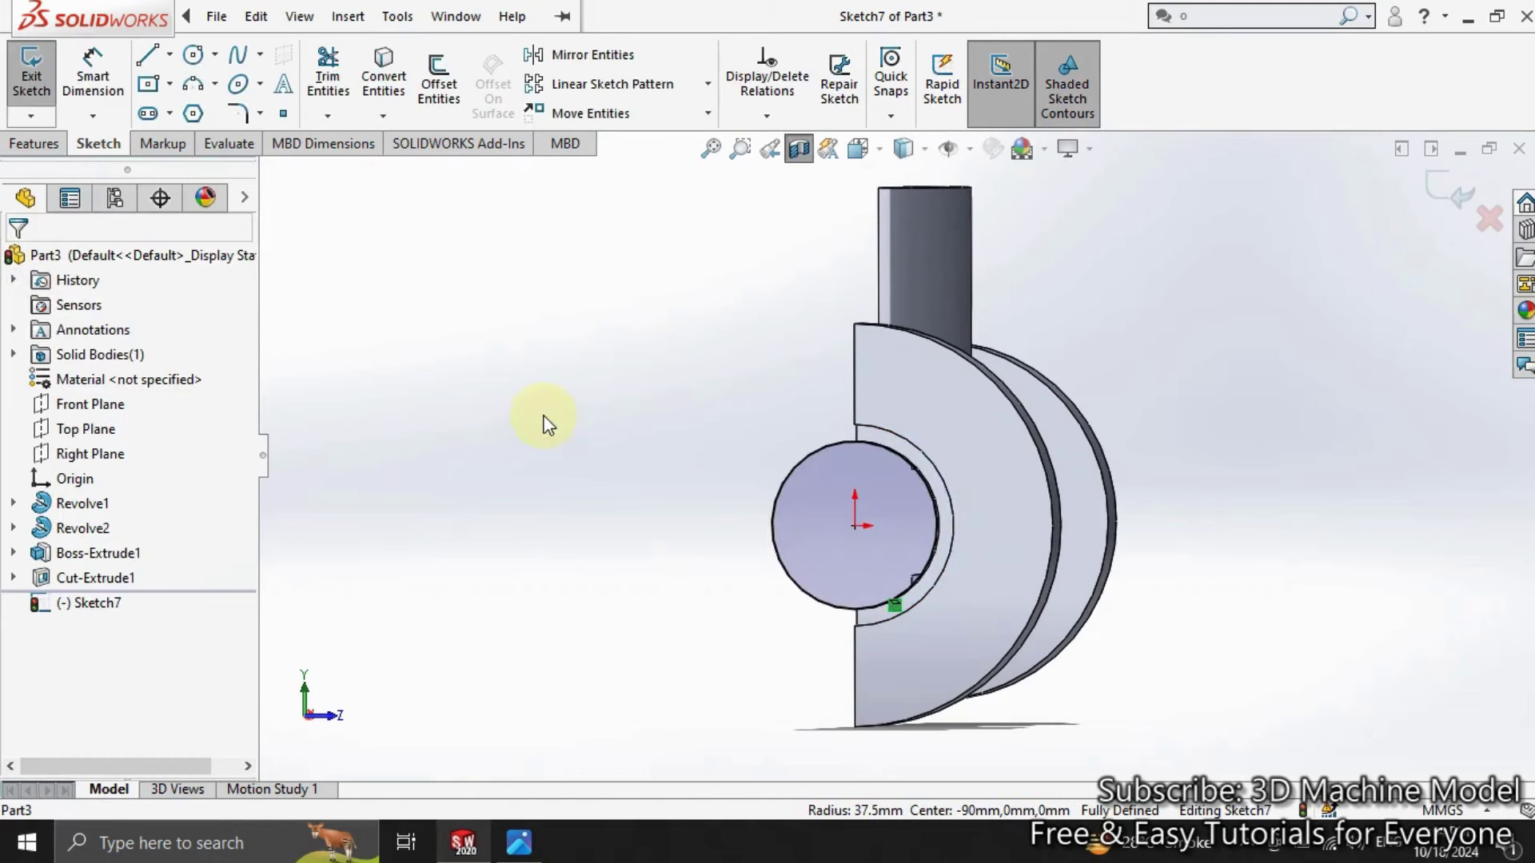
pyautogui.moveTo(548, 422); pyautogui.dragTo(705, 438, button='middle')
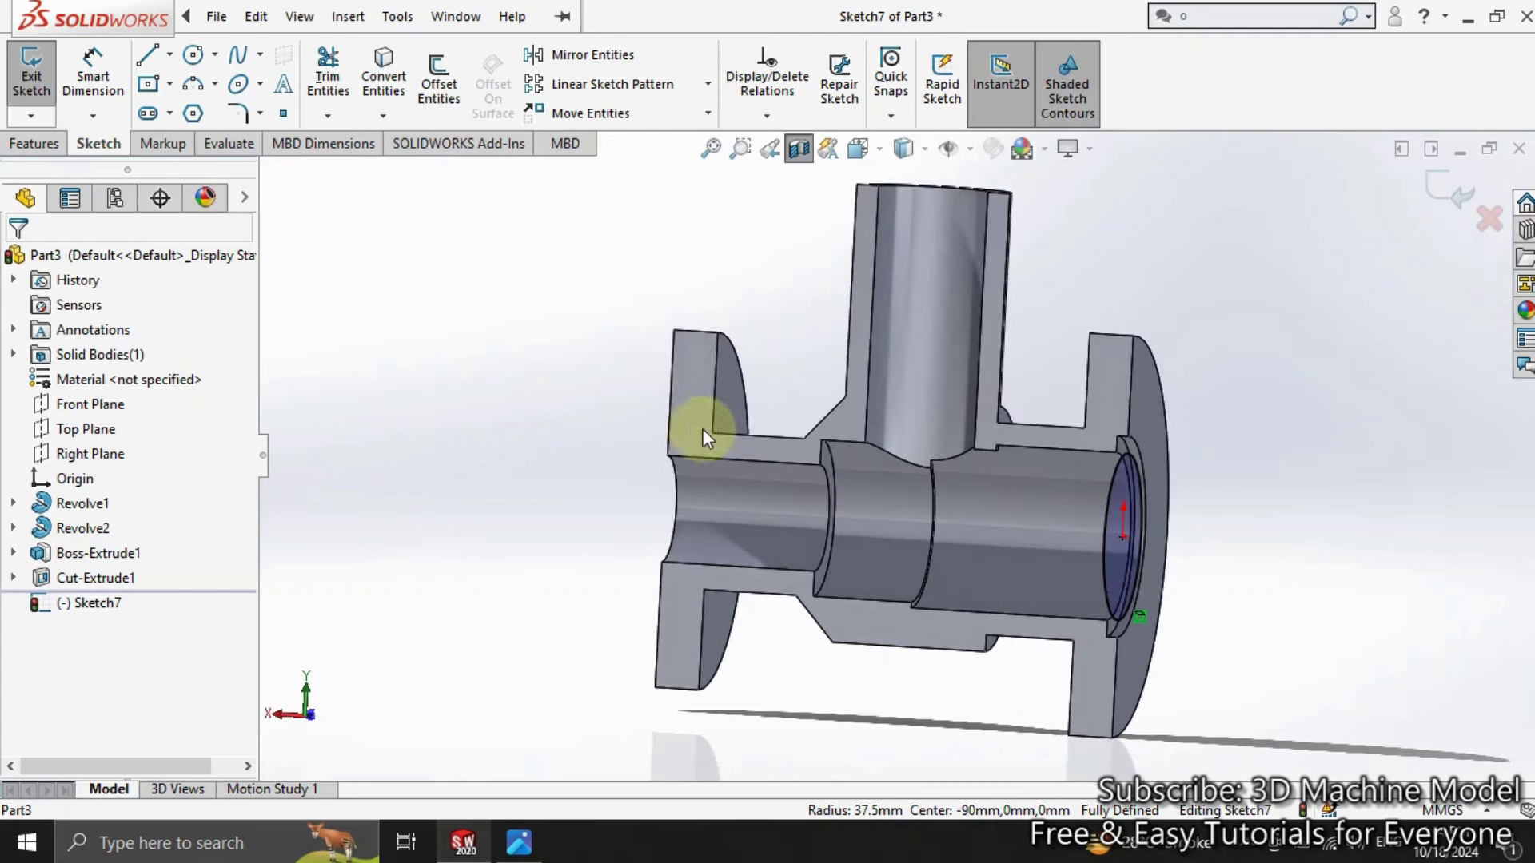
pyautogui.click(13, 78)
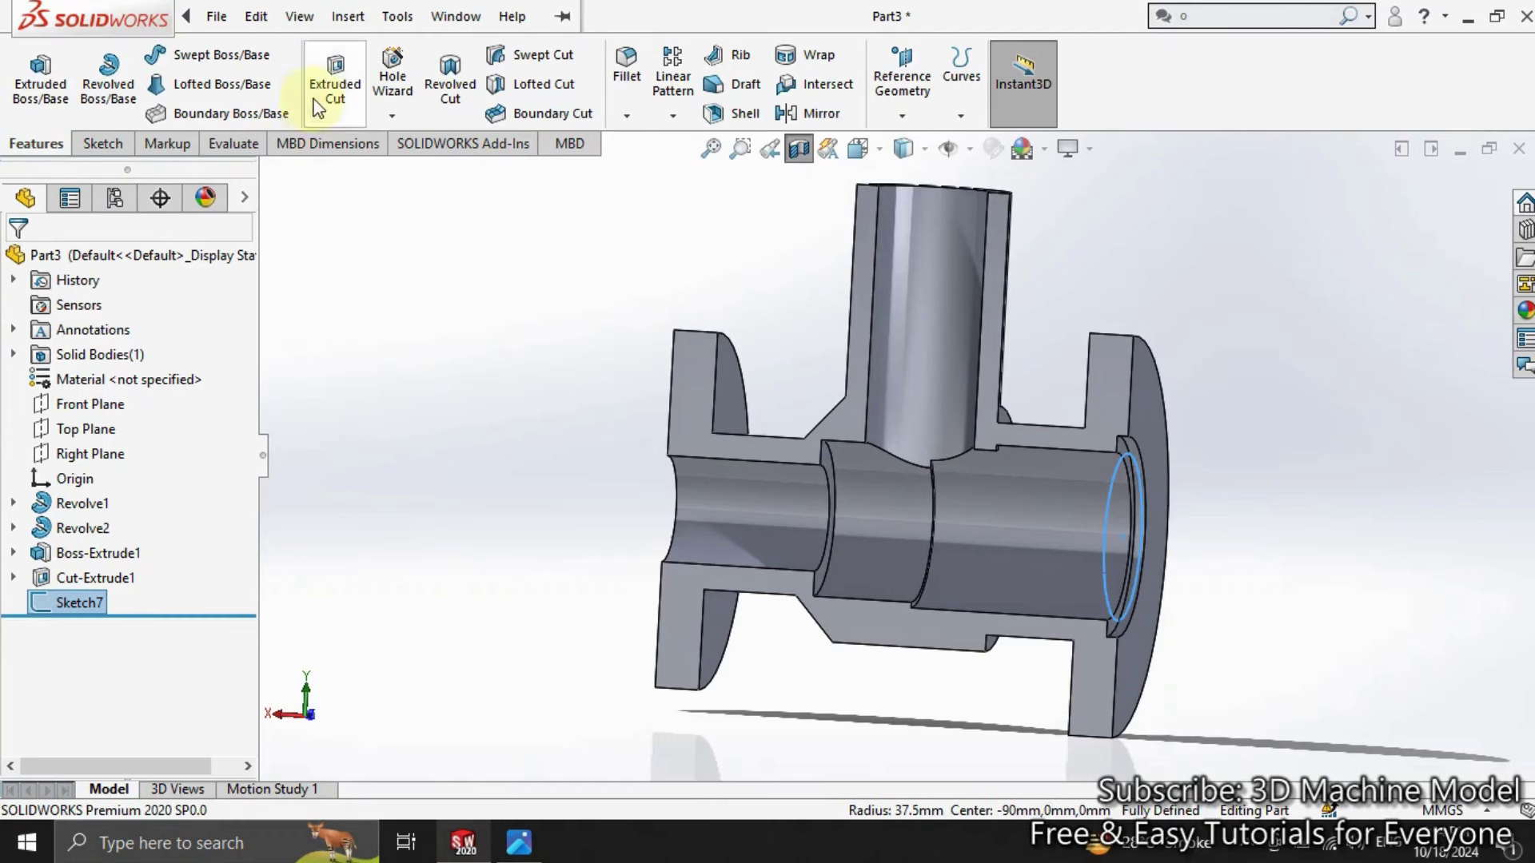
# Step: Extrude-cut the 37.5 mm-radius bore circle 95 mm deep into the main body
pyautogui.click(324, 90)
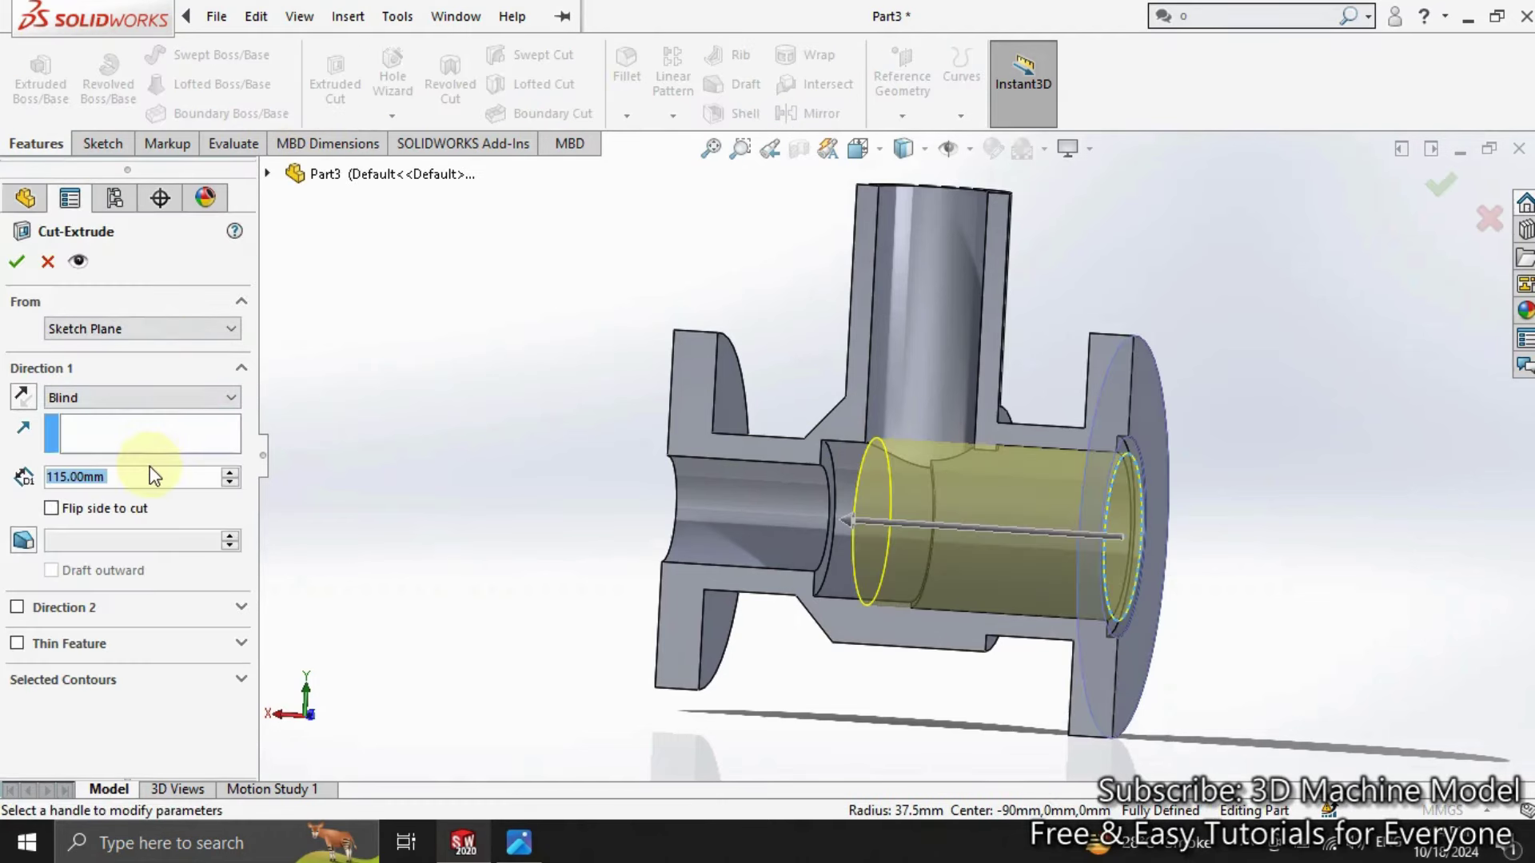
pyautogui.write('95')
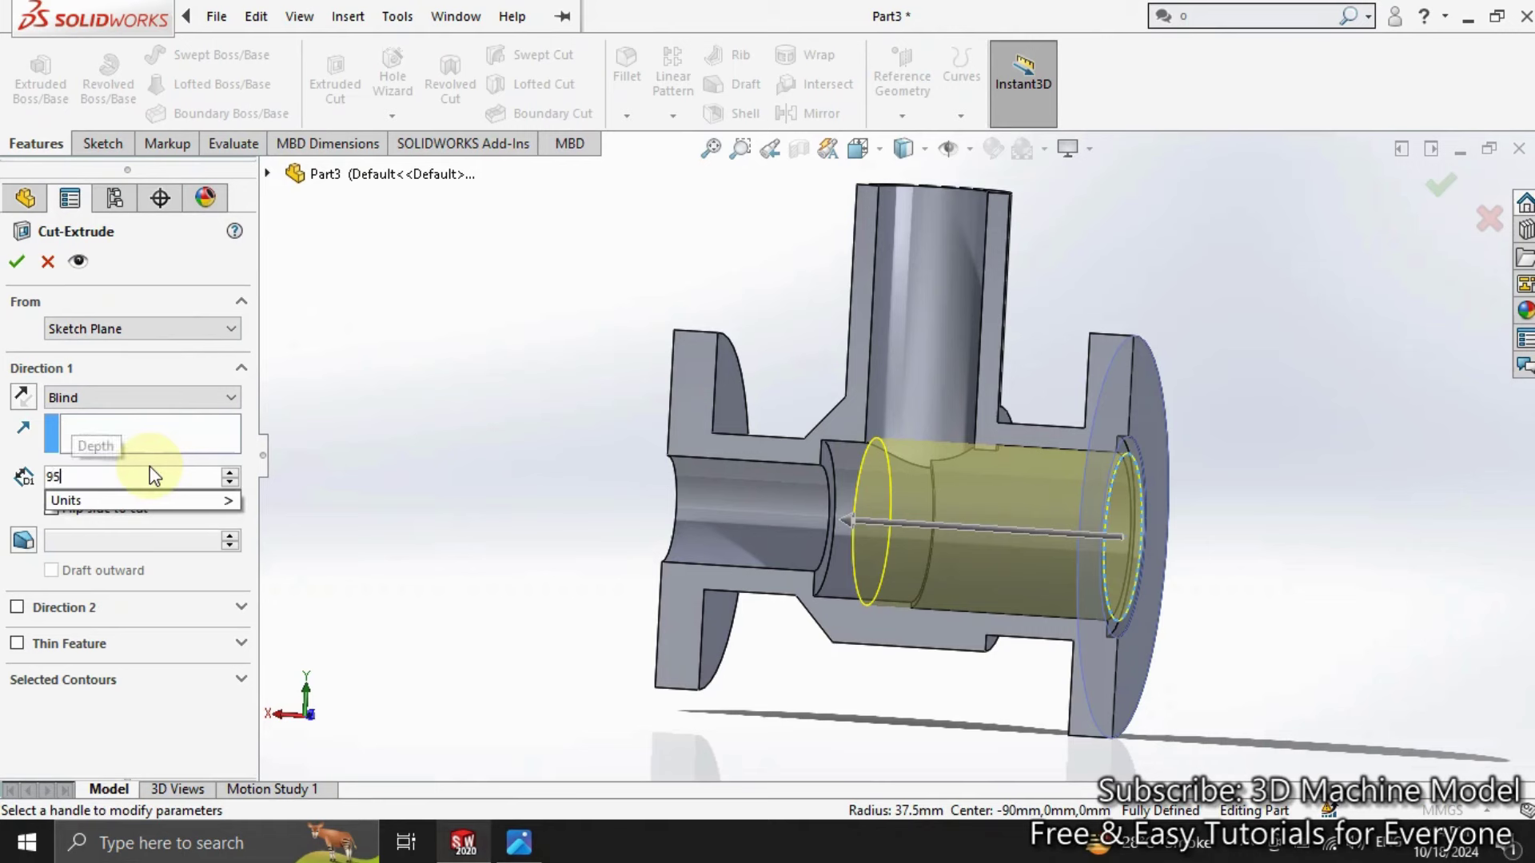
pyautogui.press('Return')
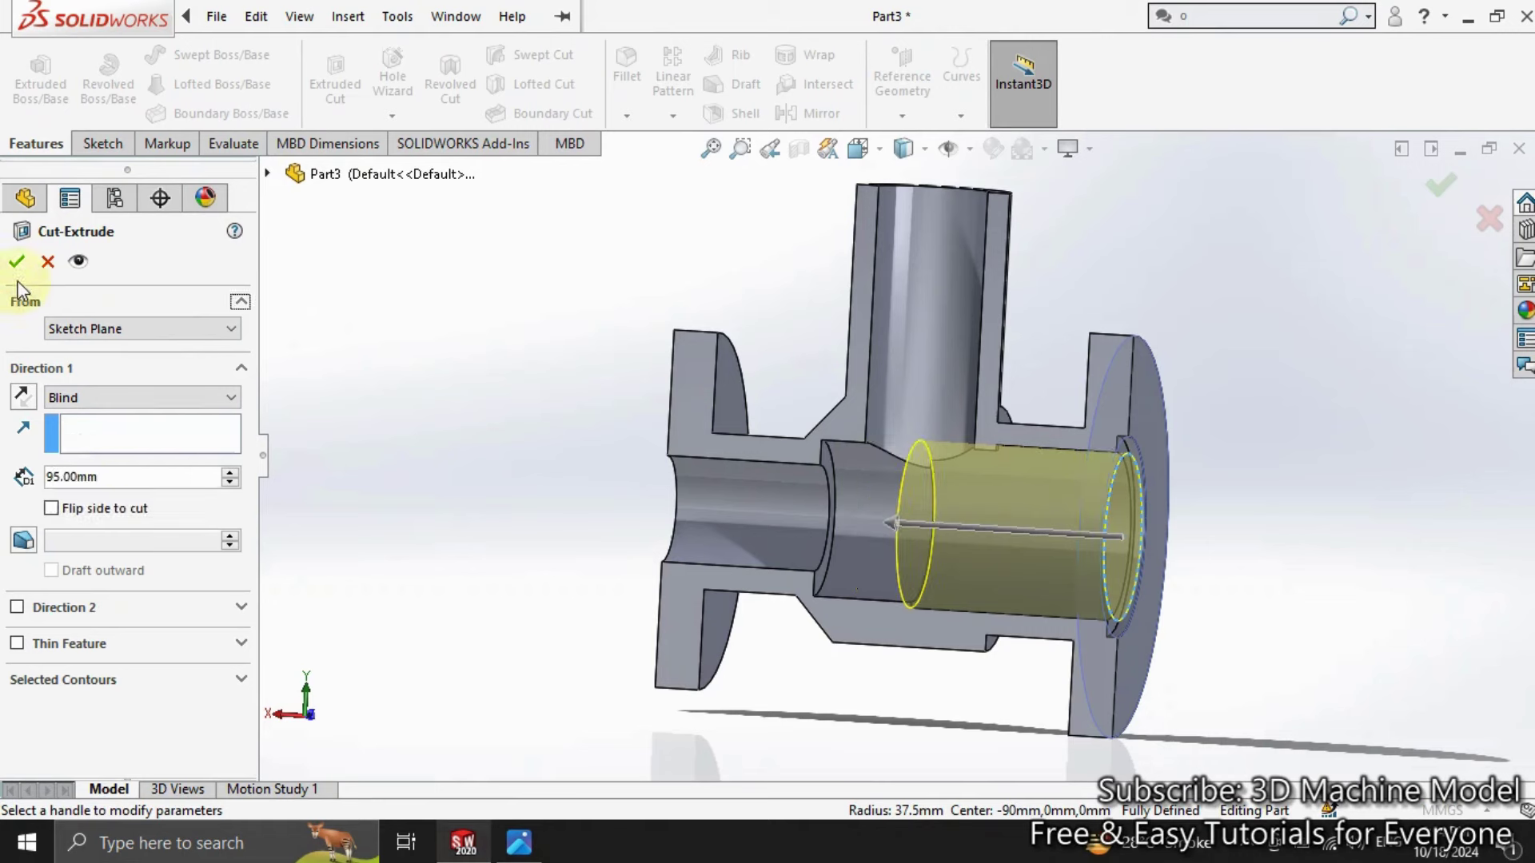
pyautogui.click(18, 254)
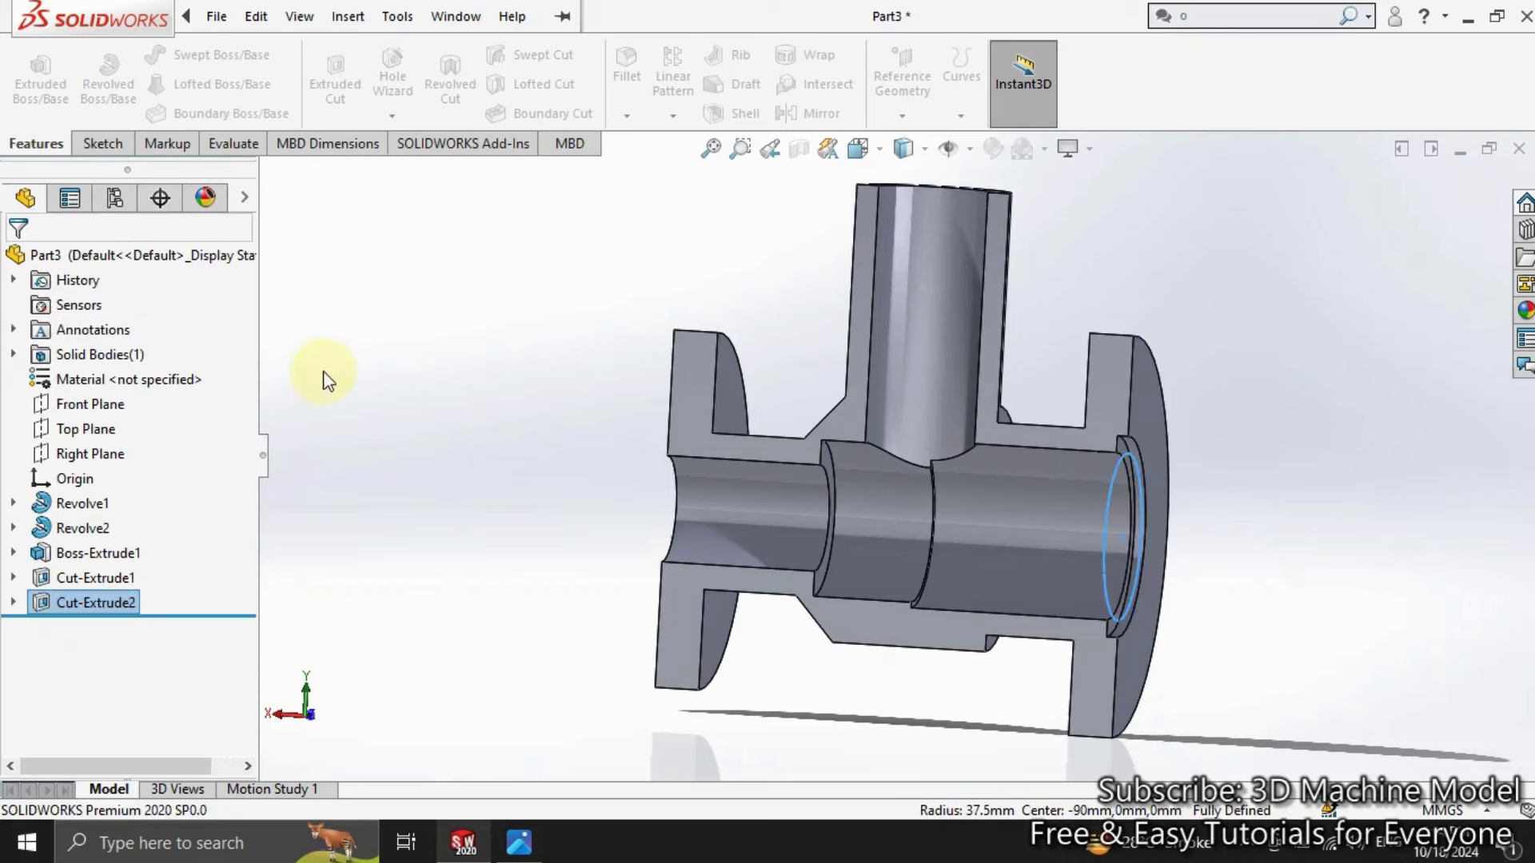
# Step: View the part normal to the Front Plane via a discarded sketch, then open the fillet/chamfer menu
pyautogui.click(80, 406)
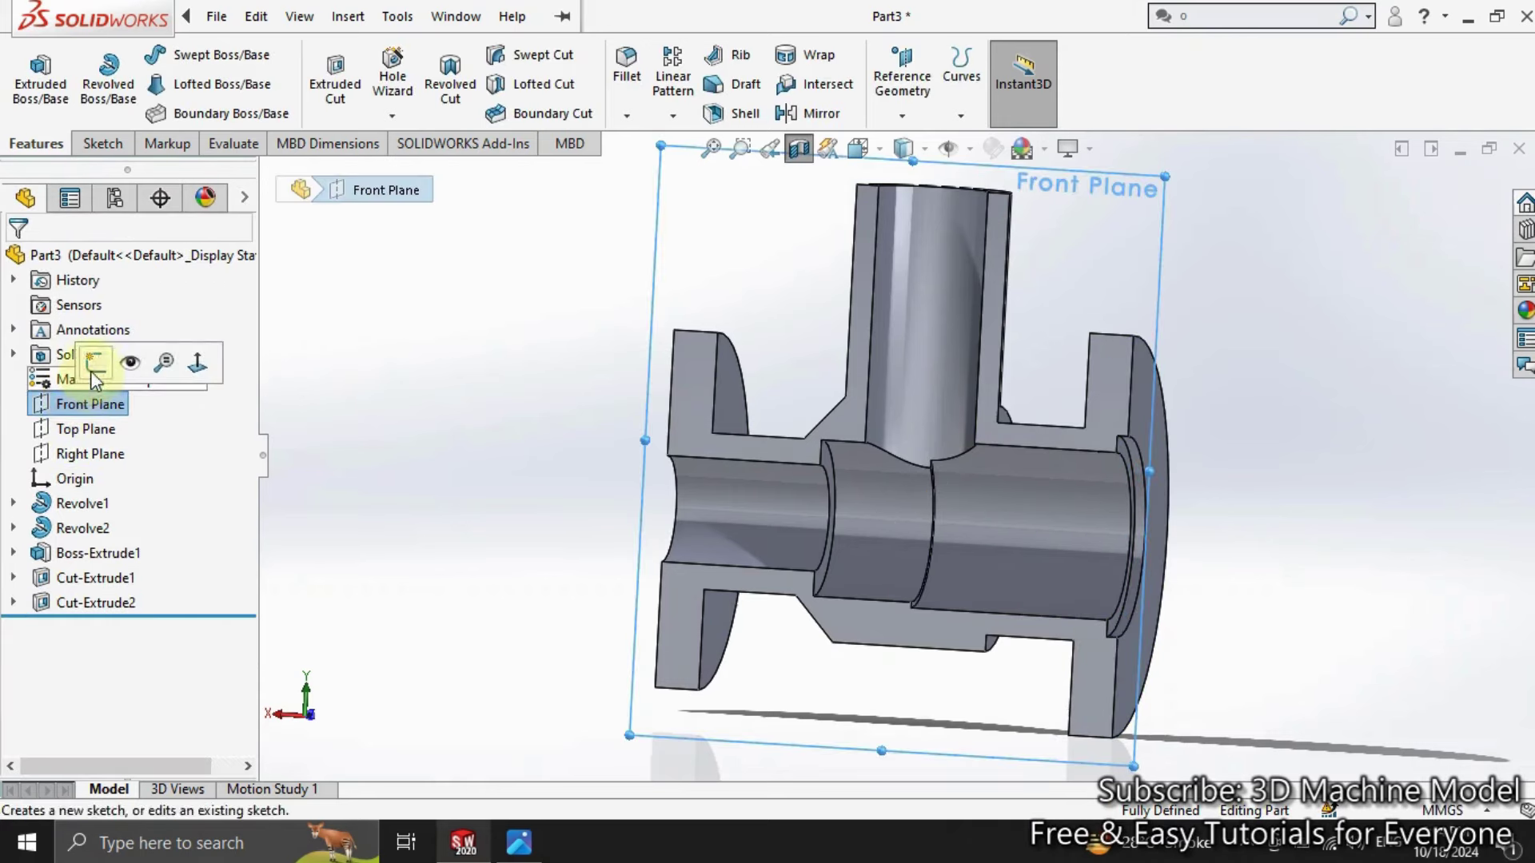
pyautogui.click(92, 362)
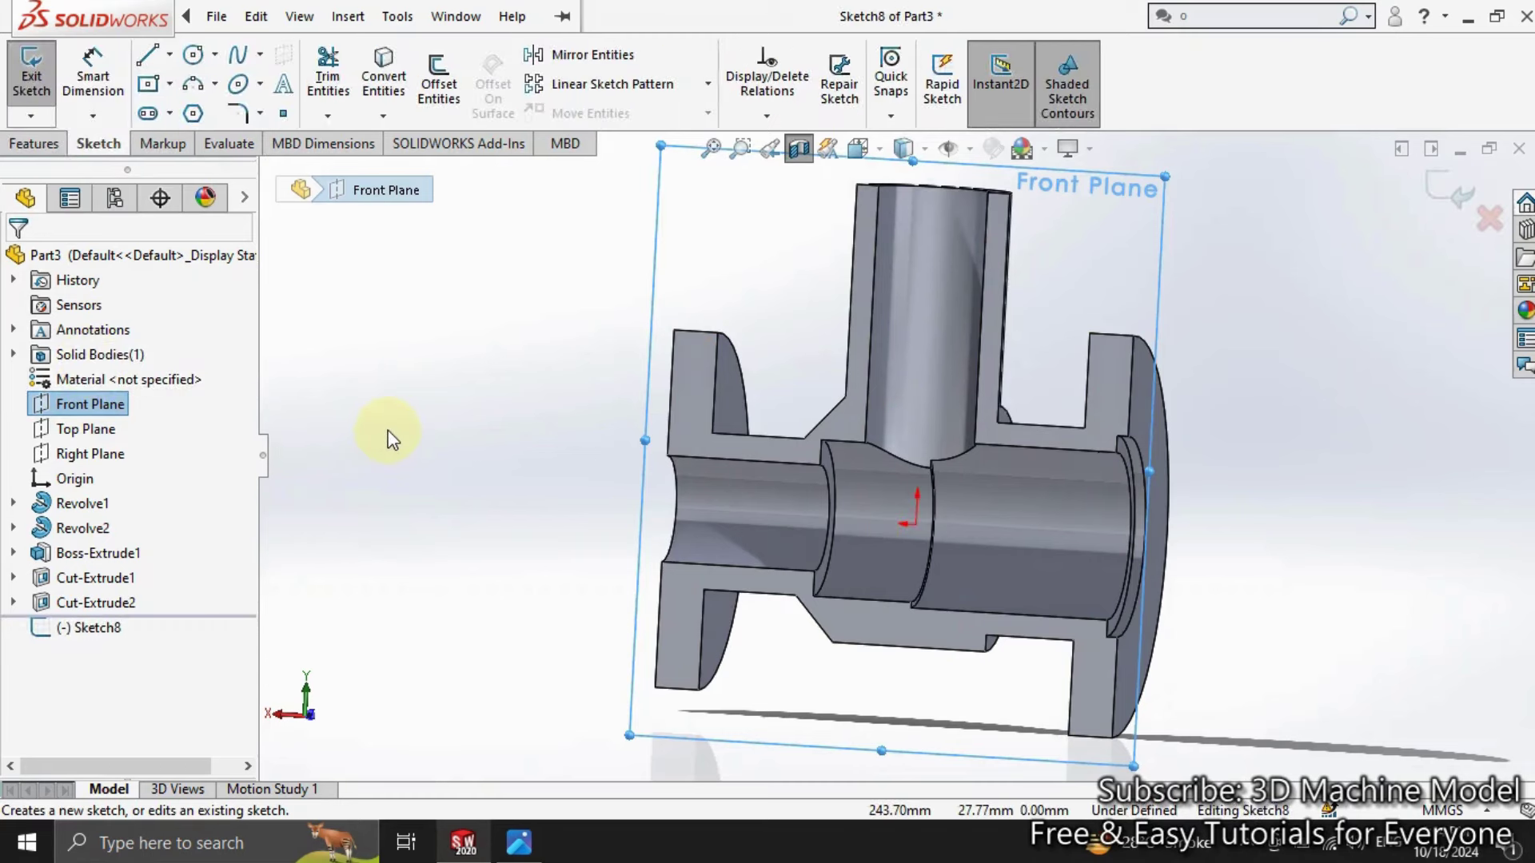
pyautogui.hotkey('ctrl', '8')
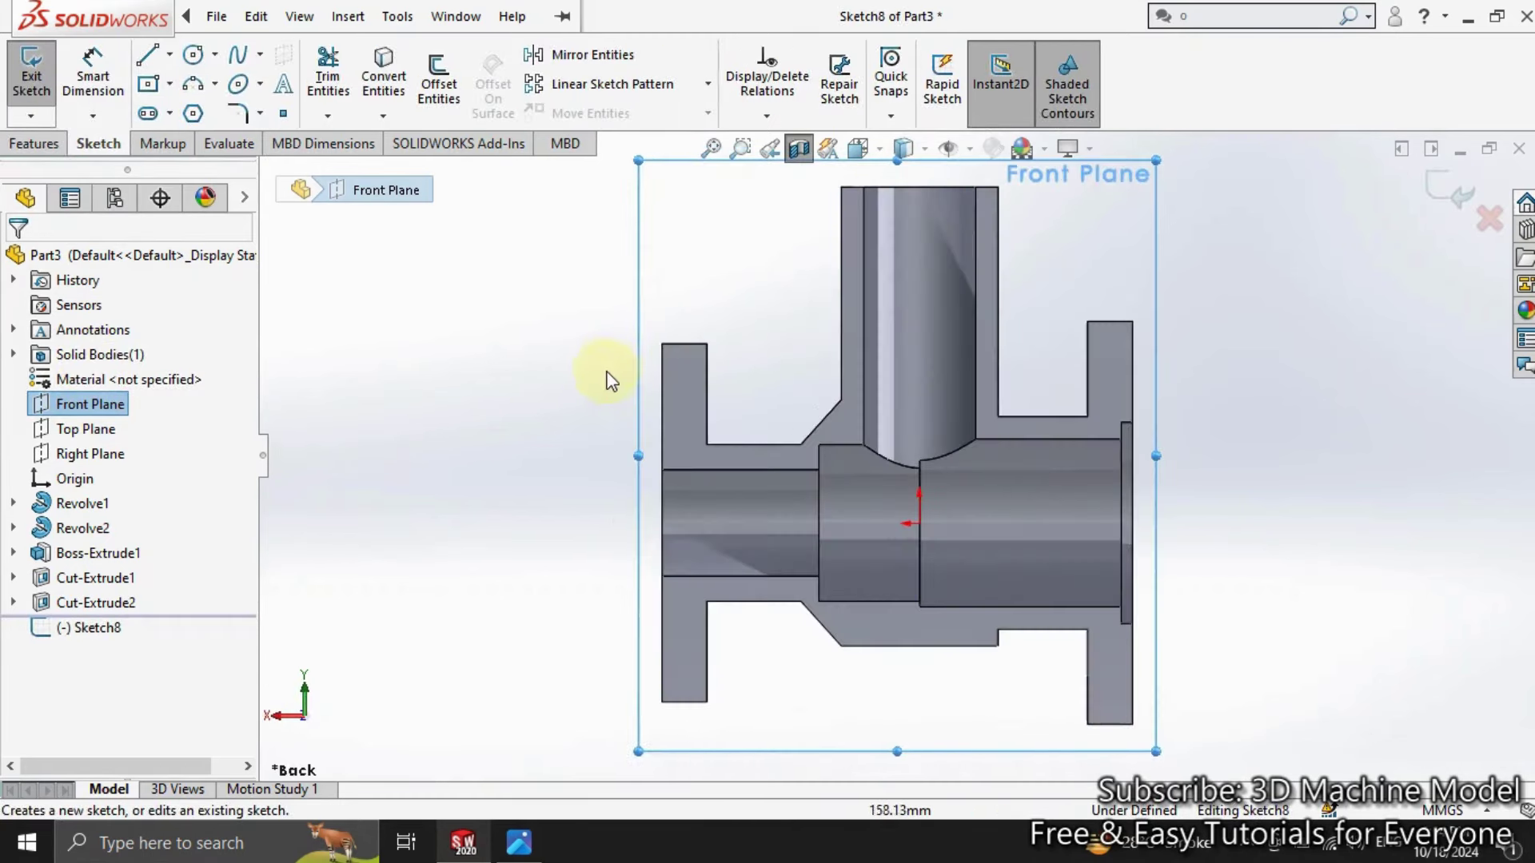
pyautogui.click(559, 354)
pyautogui.scroll(-2, 912, 271)
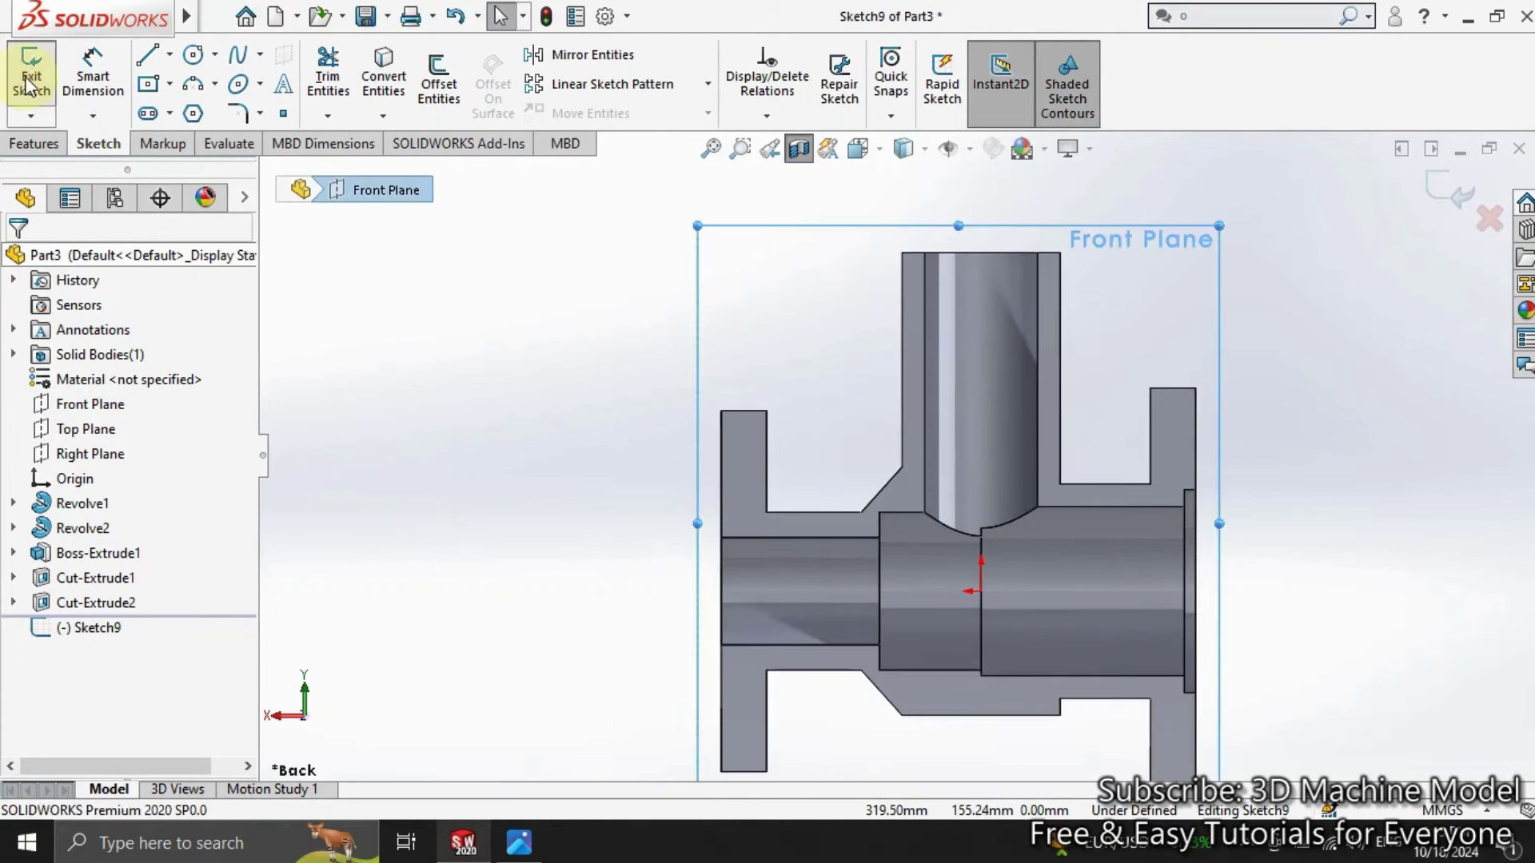
pyautogui.hotkey('ctrl', 'z')
pyautogui.click(627, 116)
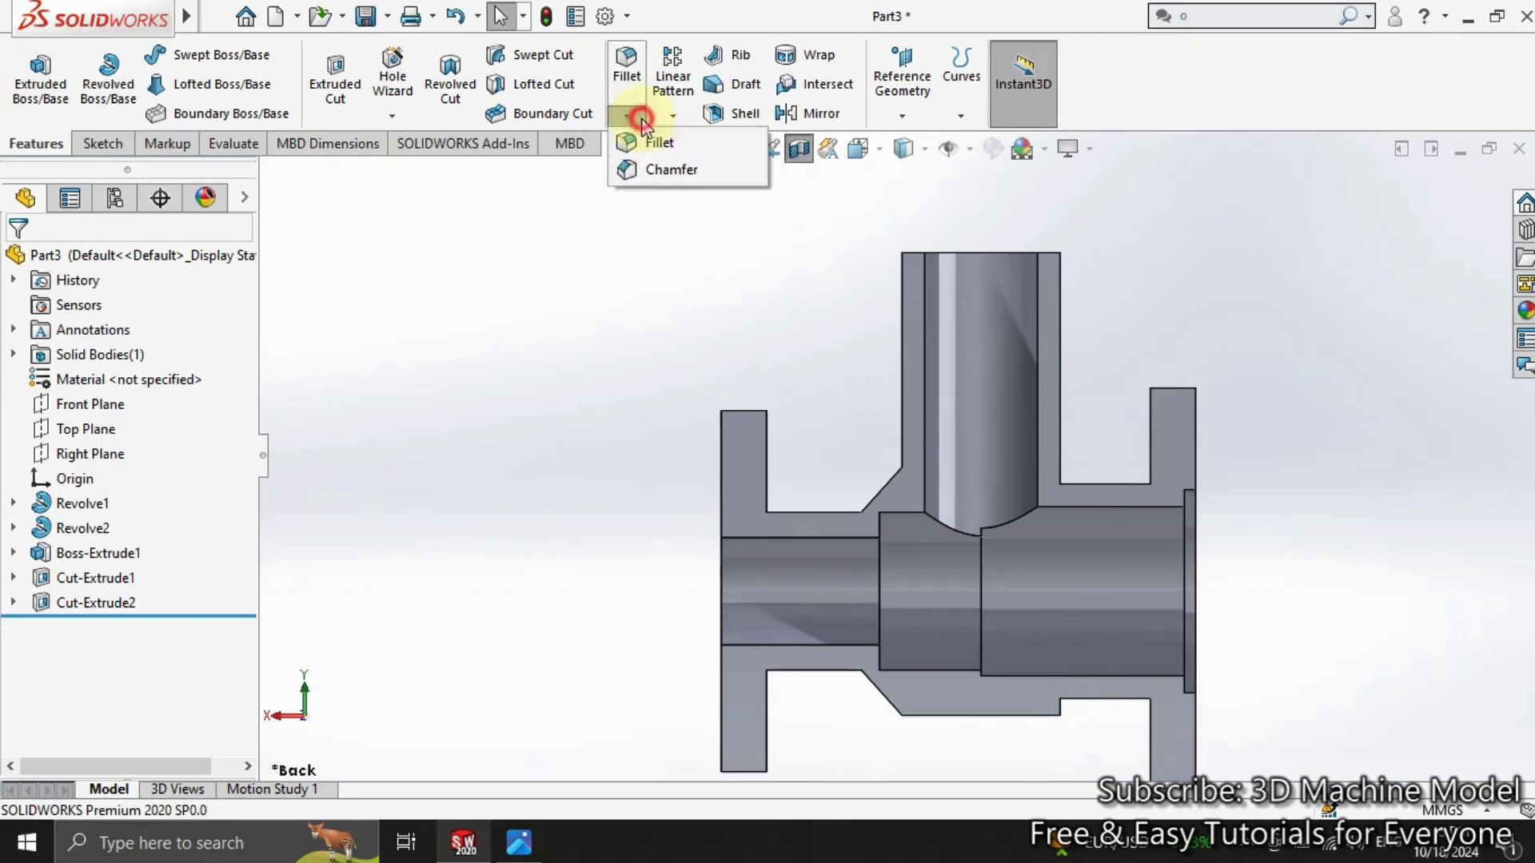
# Step: Chamfer the internal branch-to-main bore edge at 10 mm × 45° as Chamfer2
pyautogui.click(642, 168)
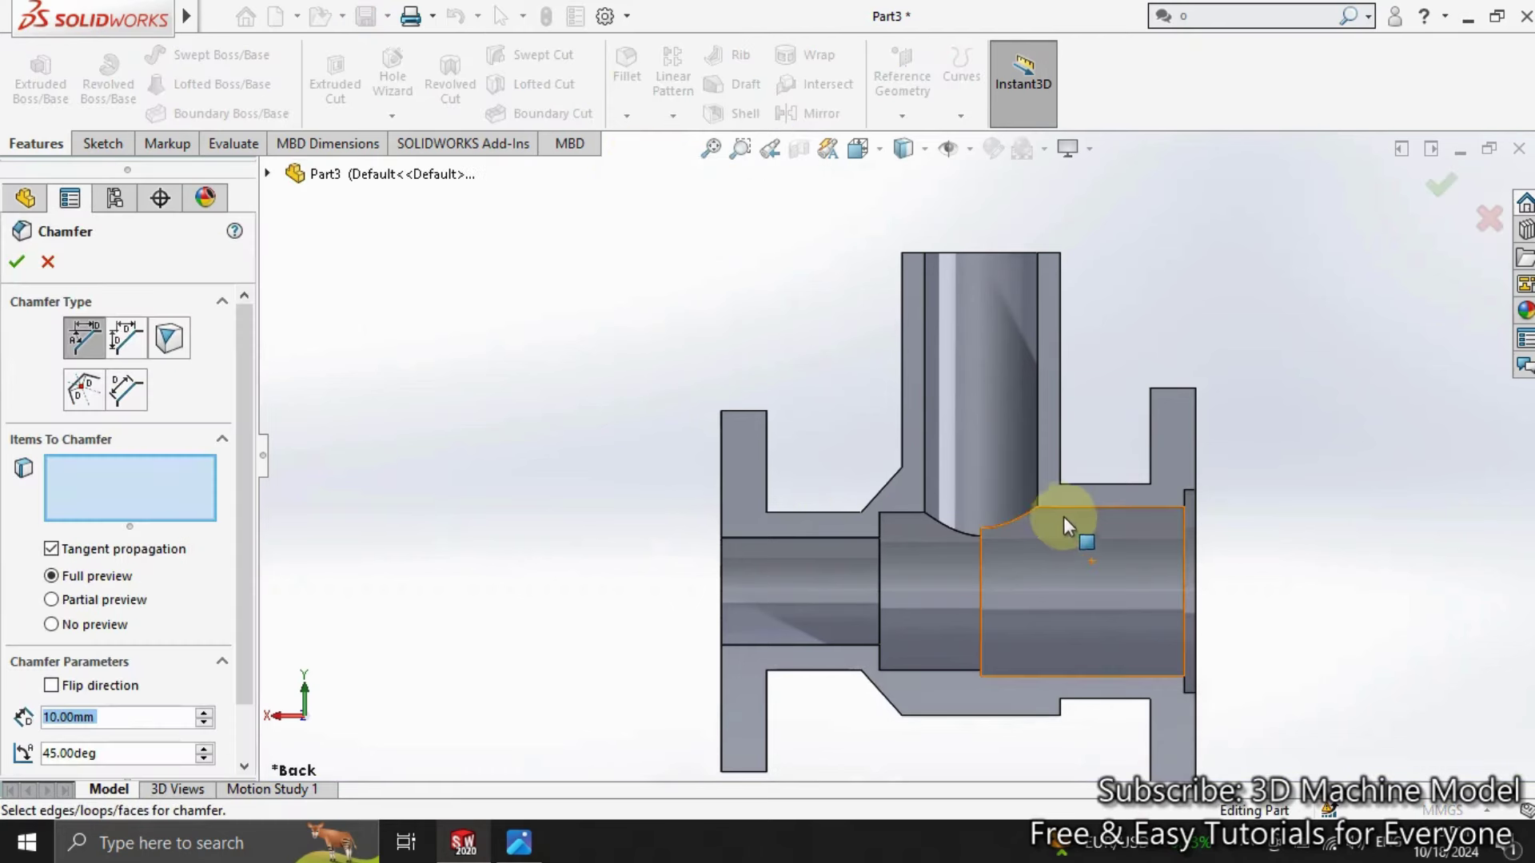
pyautogui.click(1032, 510)
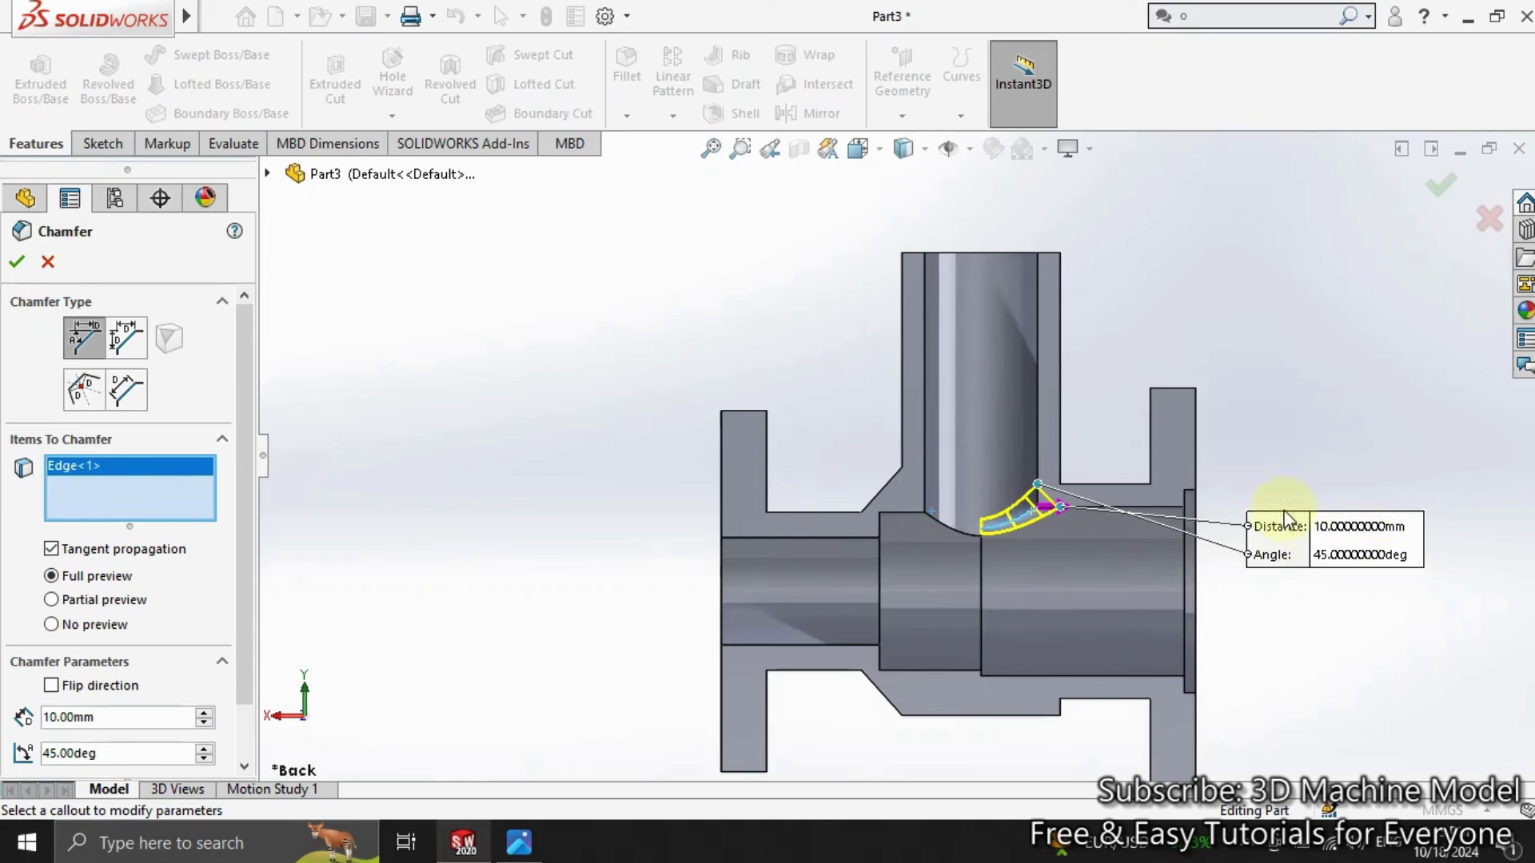
pyautogui.click(17, 262)
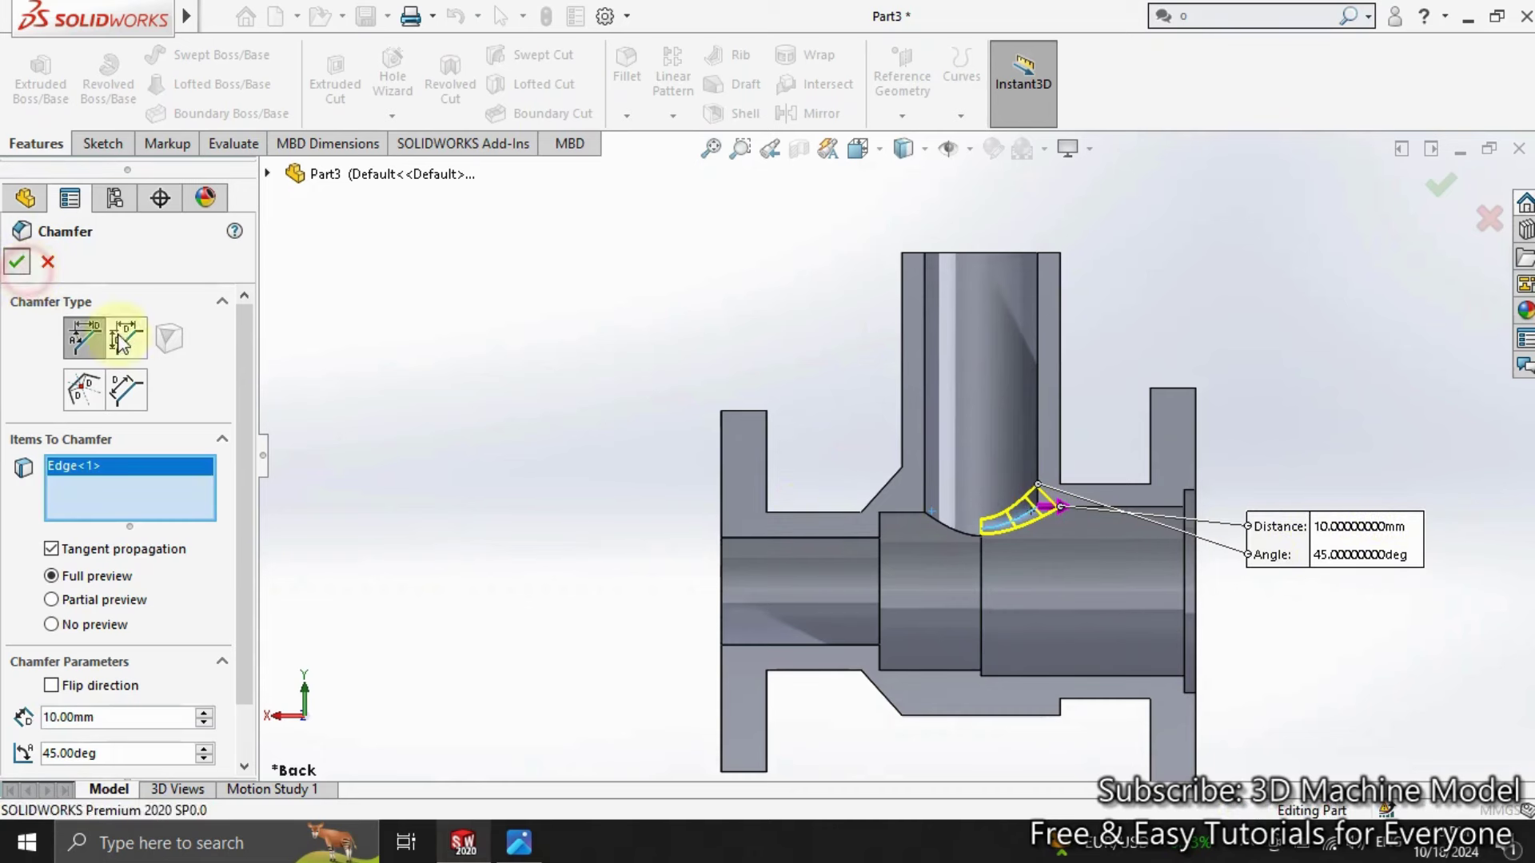
# Step: Turn off the section view and start a normal-view sketch on the branch pipe's top face
pyautogui.press('z')
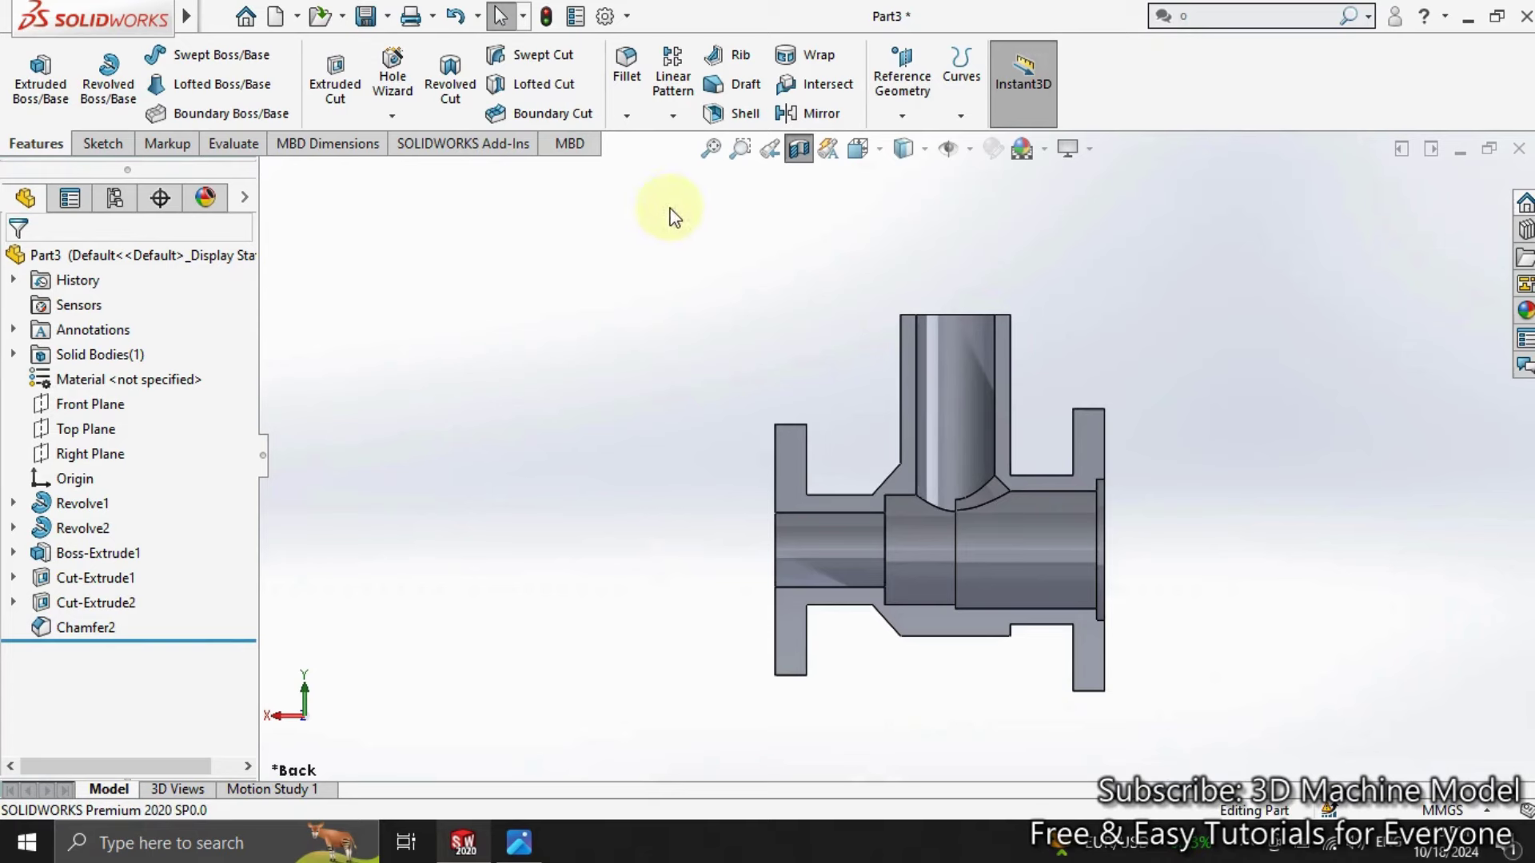
pyautogui.click(792, 154)
pyautogui.moveTo(685, 449)
pyautogui.mouseDown(button='middle')
pyautogui.moveTo(692, 735)
pyautogui.moveTo(688, 677)
pyautogui.moveTo(501, 477)
pyautogui.moveTo(525, 483)
pyautogui.moveTo(467, 478)
pyautogui.moveTo(469, 531)
pyautogui.moveTo(575, 514)
pyautogui.moveTo(669, 555)
pyautogui.moveTo(860, 490)
pyautogui.mouseUp(button='middle')
pyautogui.click(909, 419)
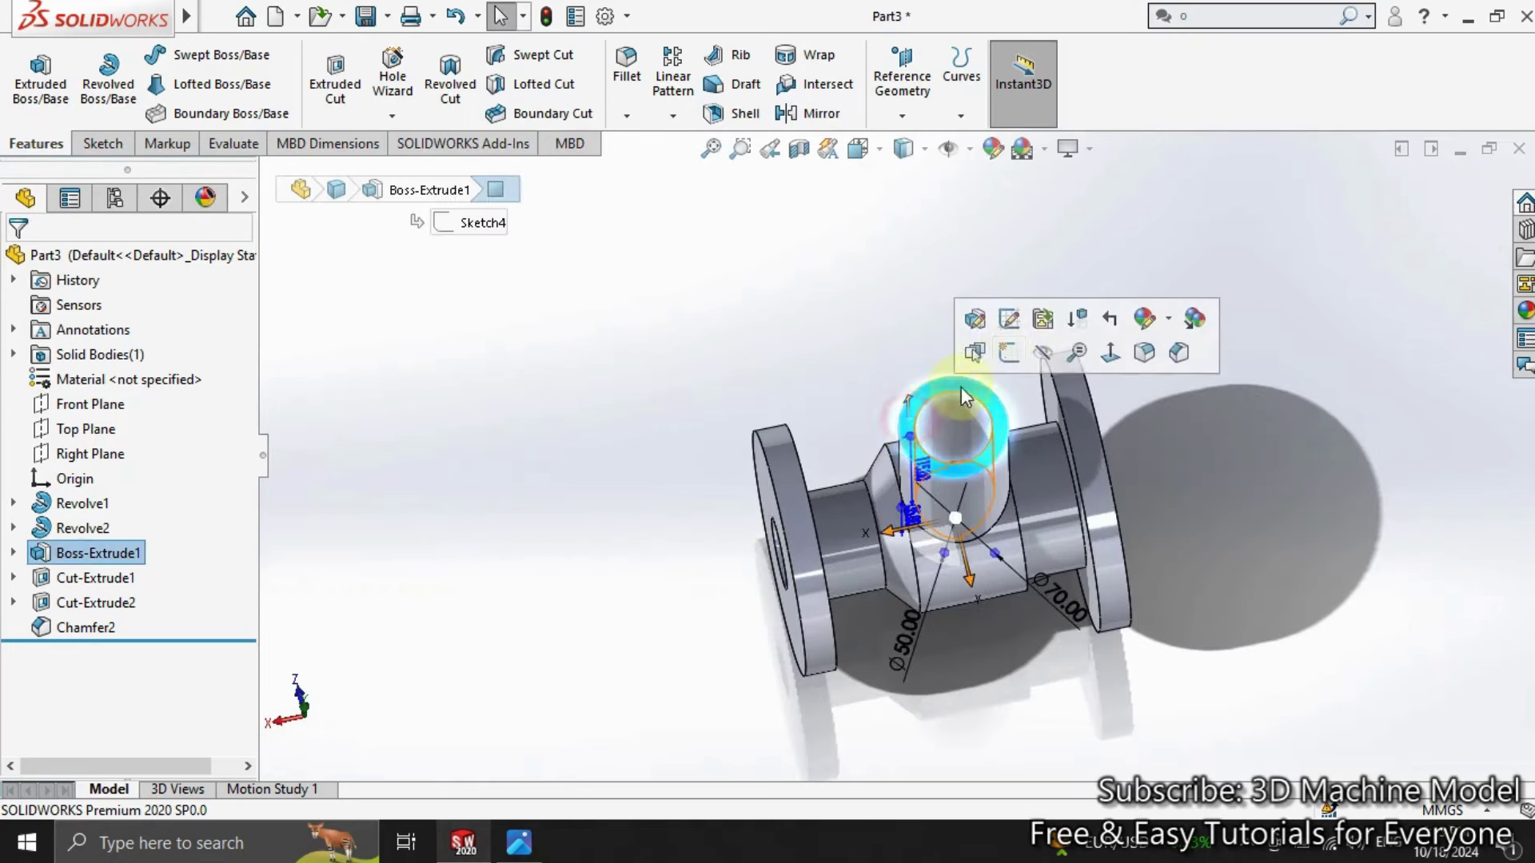
pyautogui.click(1005, 354)
pyautogui.hotkey('ctrl', '8')
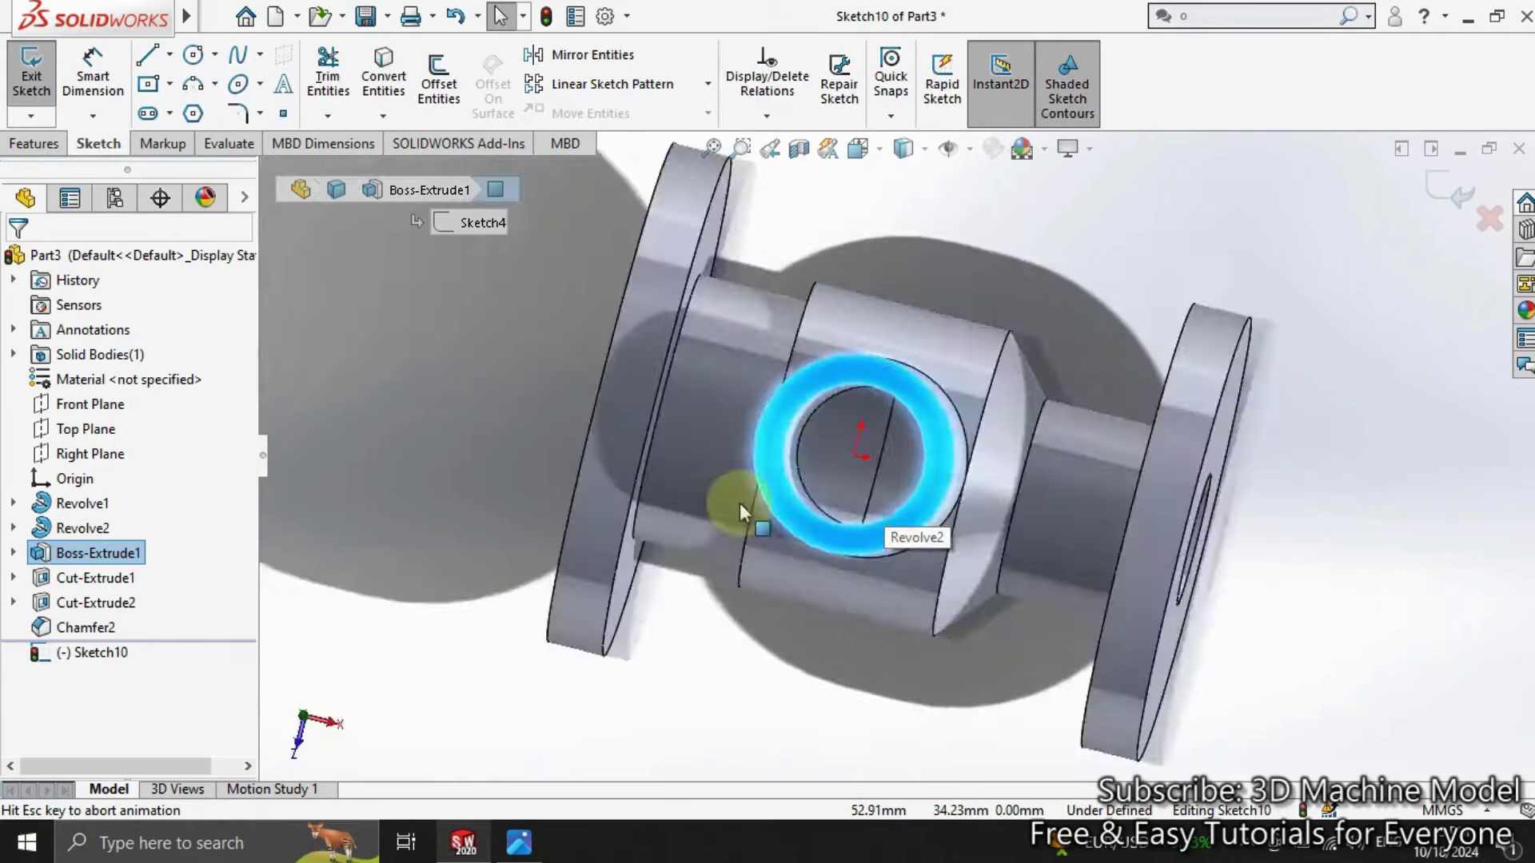
pyautogui.press('z')
pyautogui.click(480, 458)
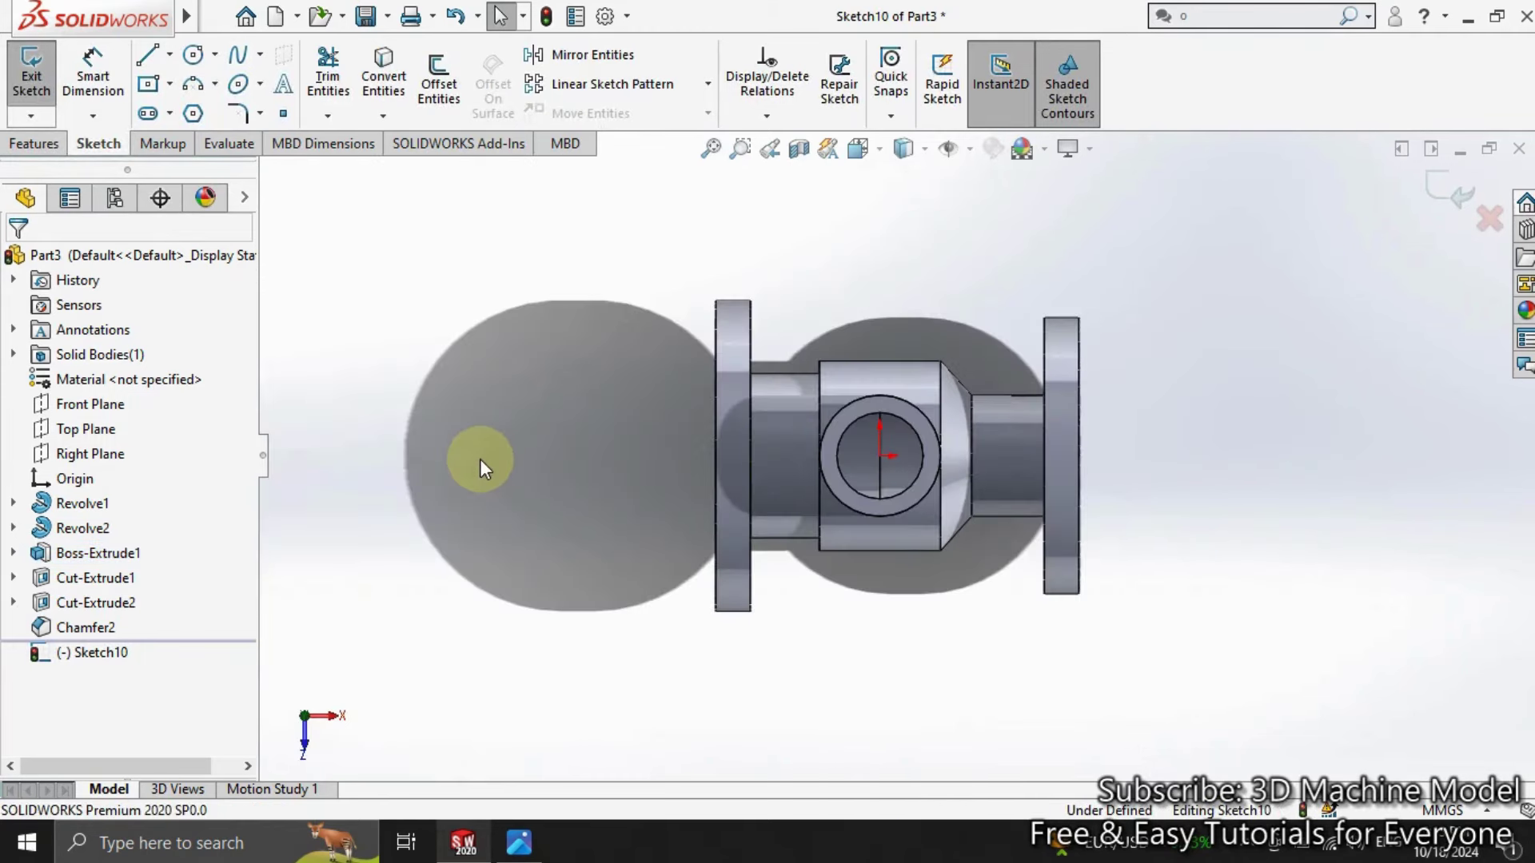
# Step: Convert the Ø50 branch bore edge into the sketch and add a Ø160 circle at the origin
pyautogui.click(375, 66)
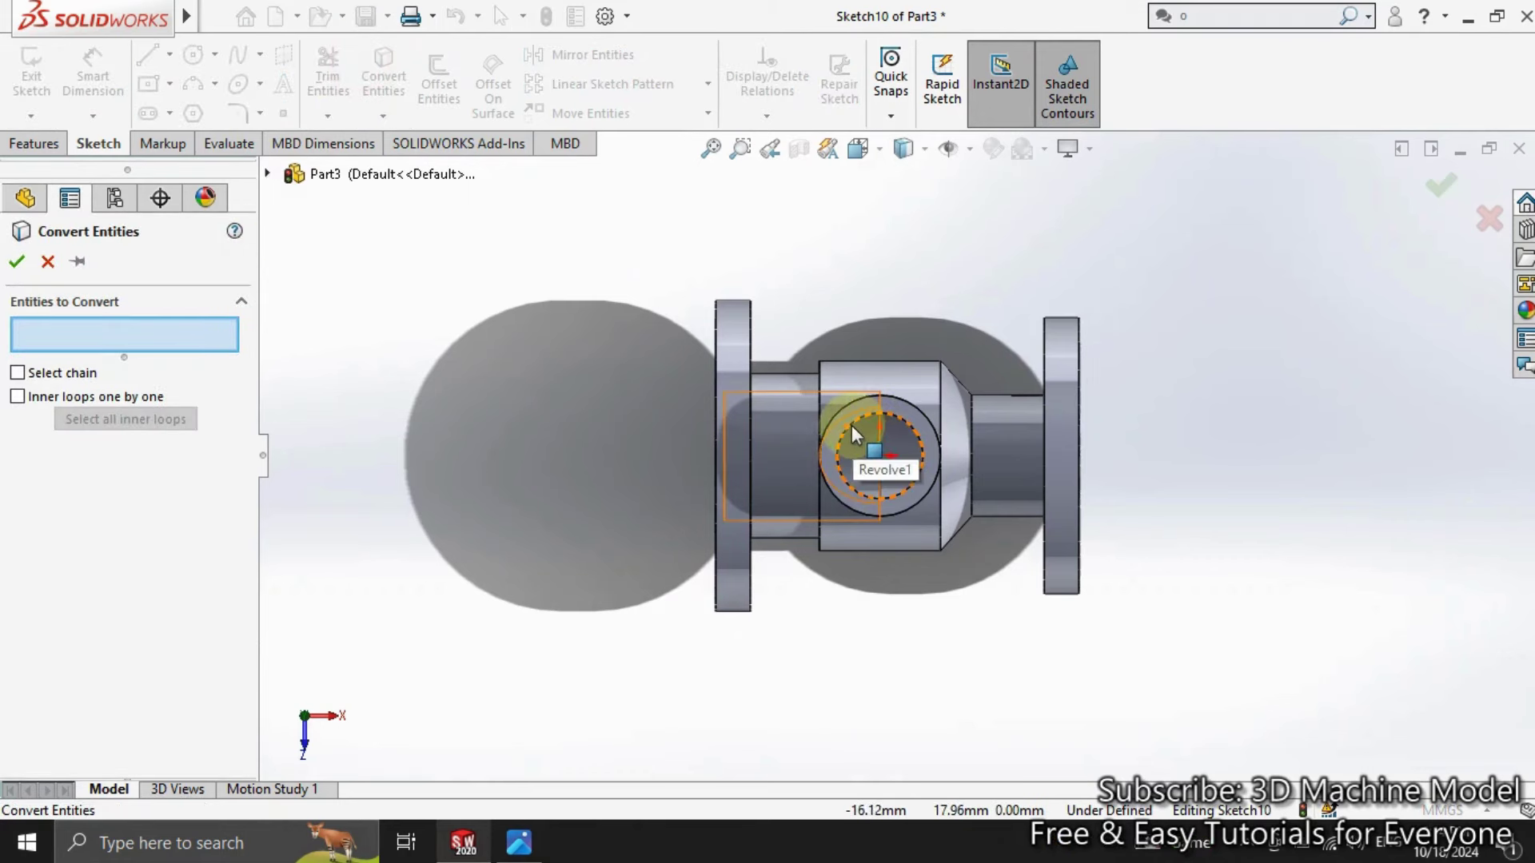
pyautogui.click(910, 424)
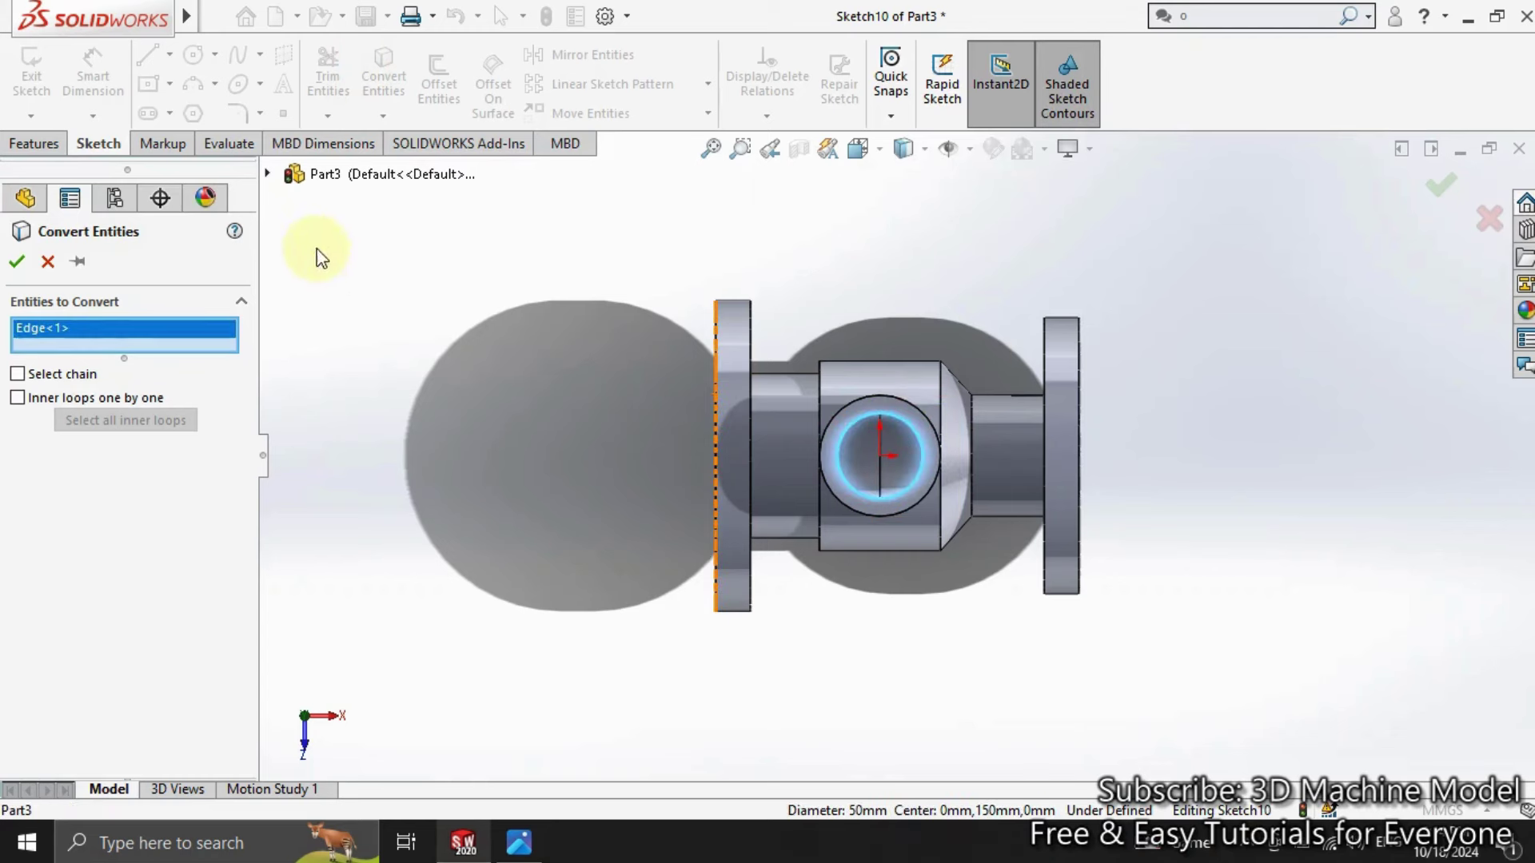
pyautogui.click(16, 261)
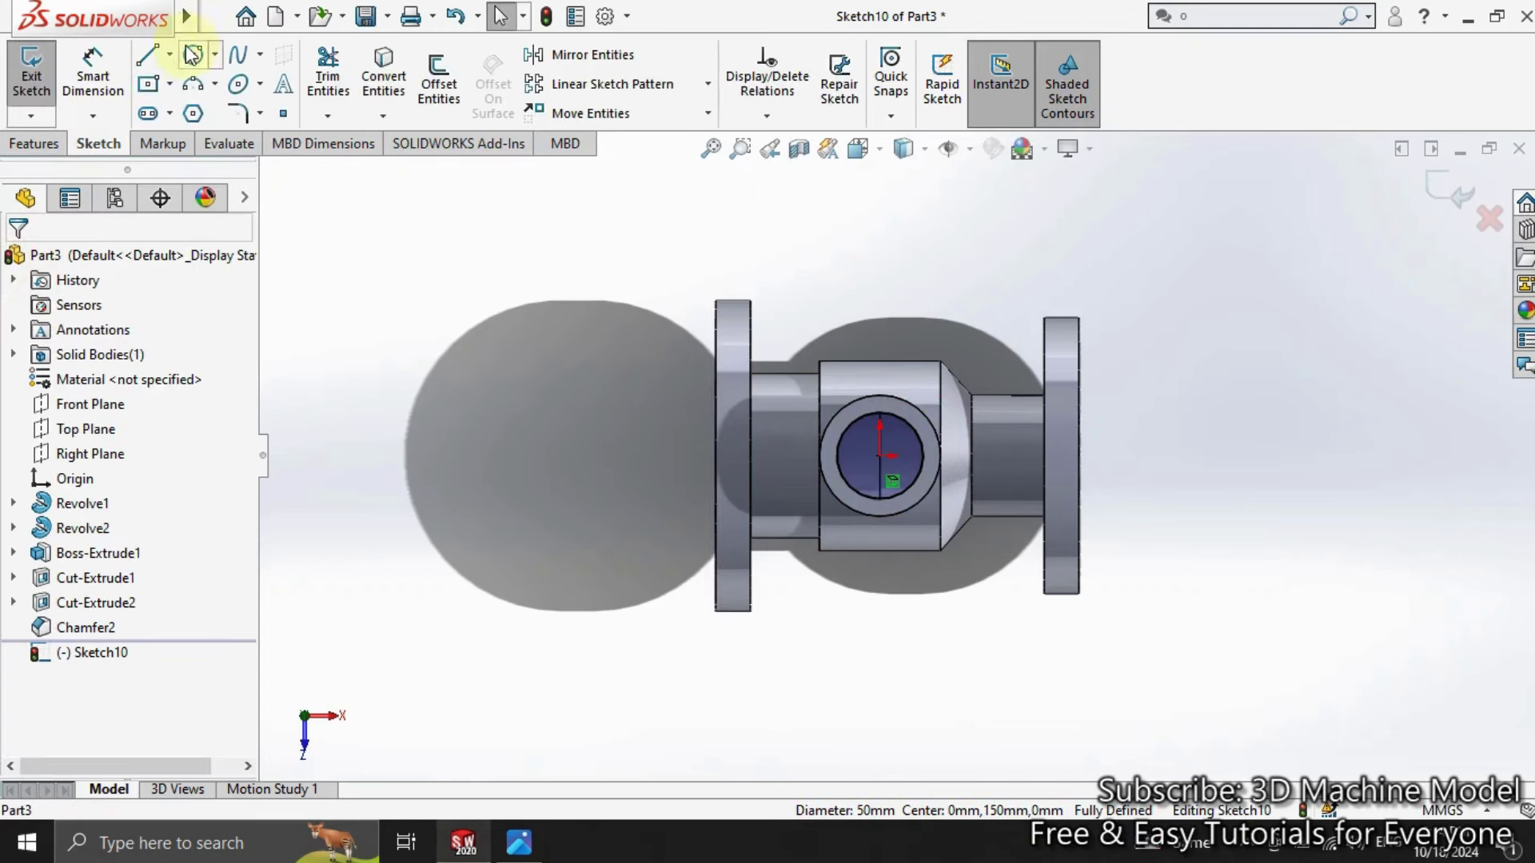
pyautogui.click(192, 54)
pyautogui.click(879, 456)
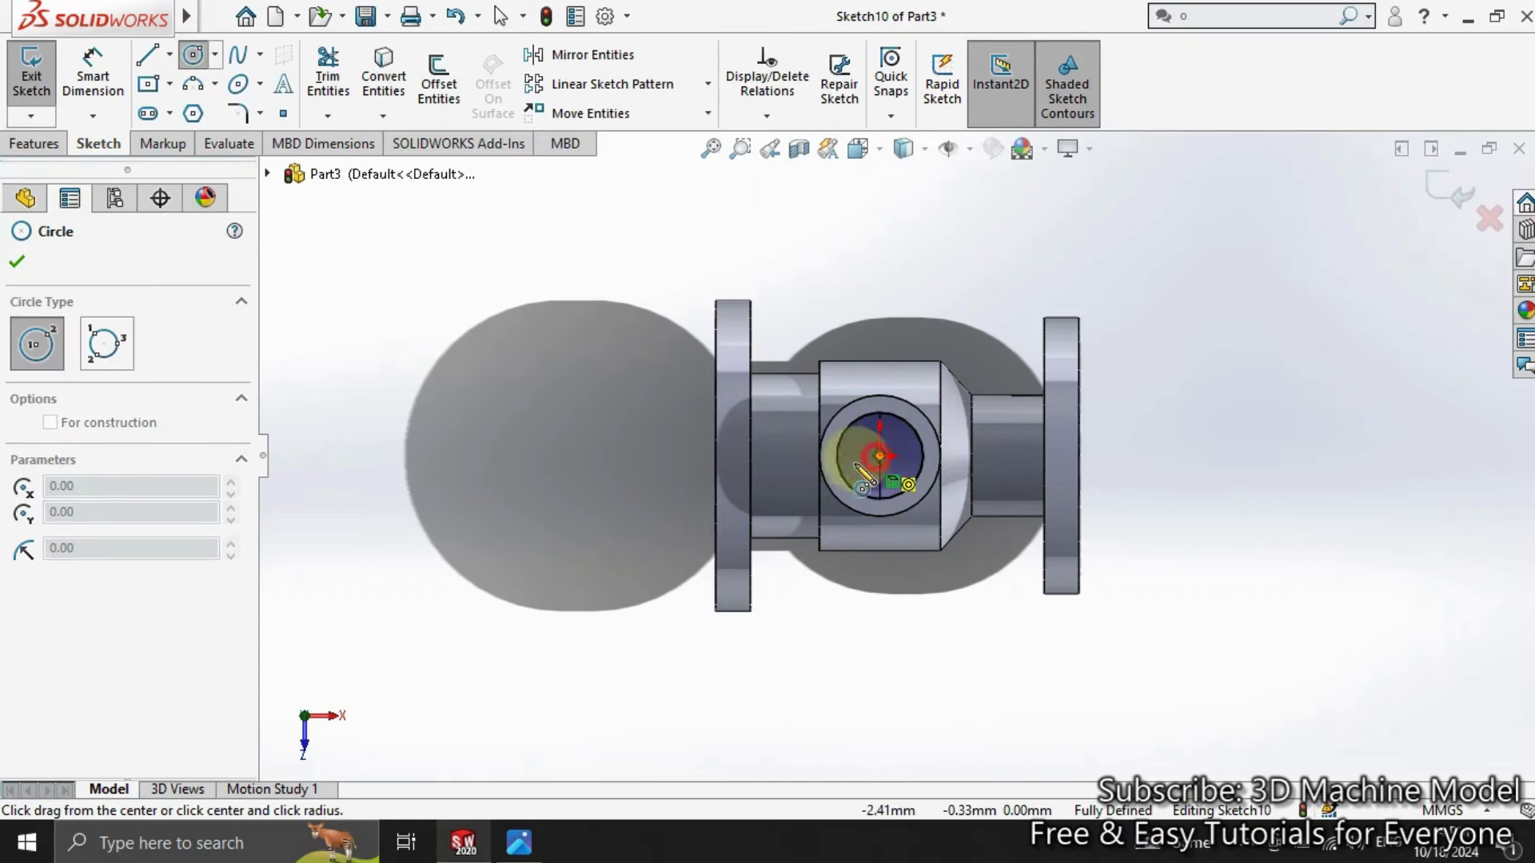
pyautogui.click(788, 481)
pyautogui.click(93, 72)
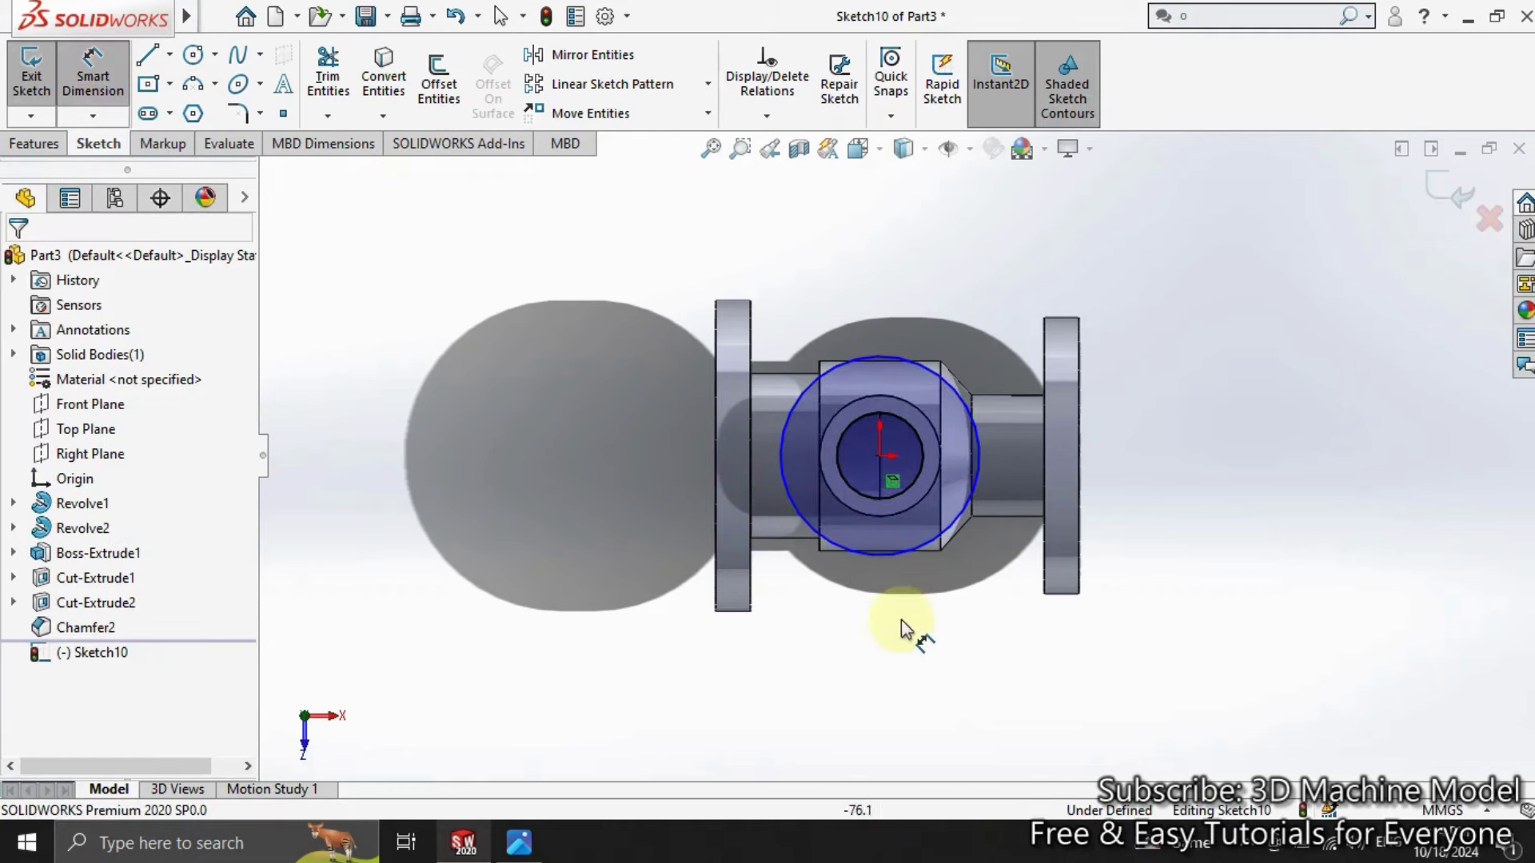
pyautogui.click(897, 551)
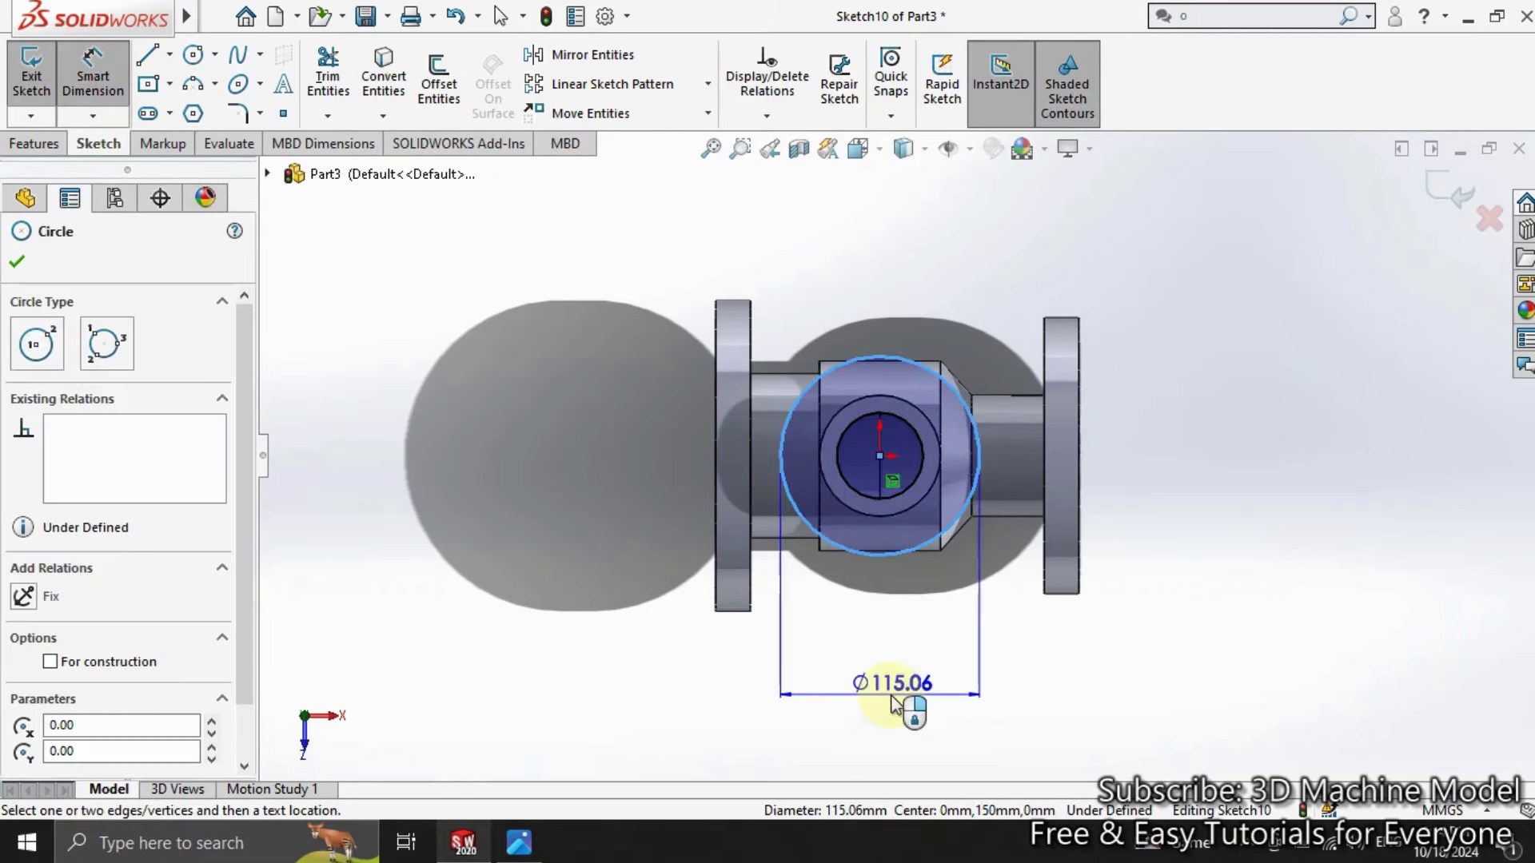
pyautogui.click(870, 742)
pyautogui.write('16')
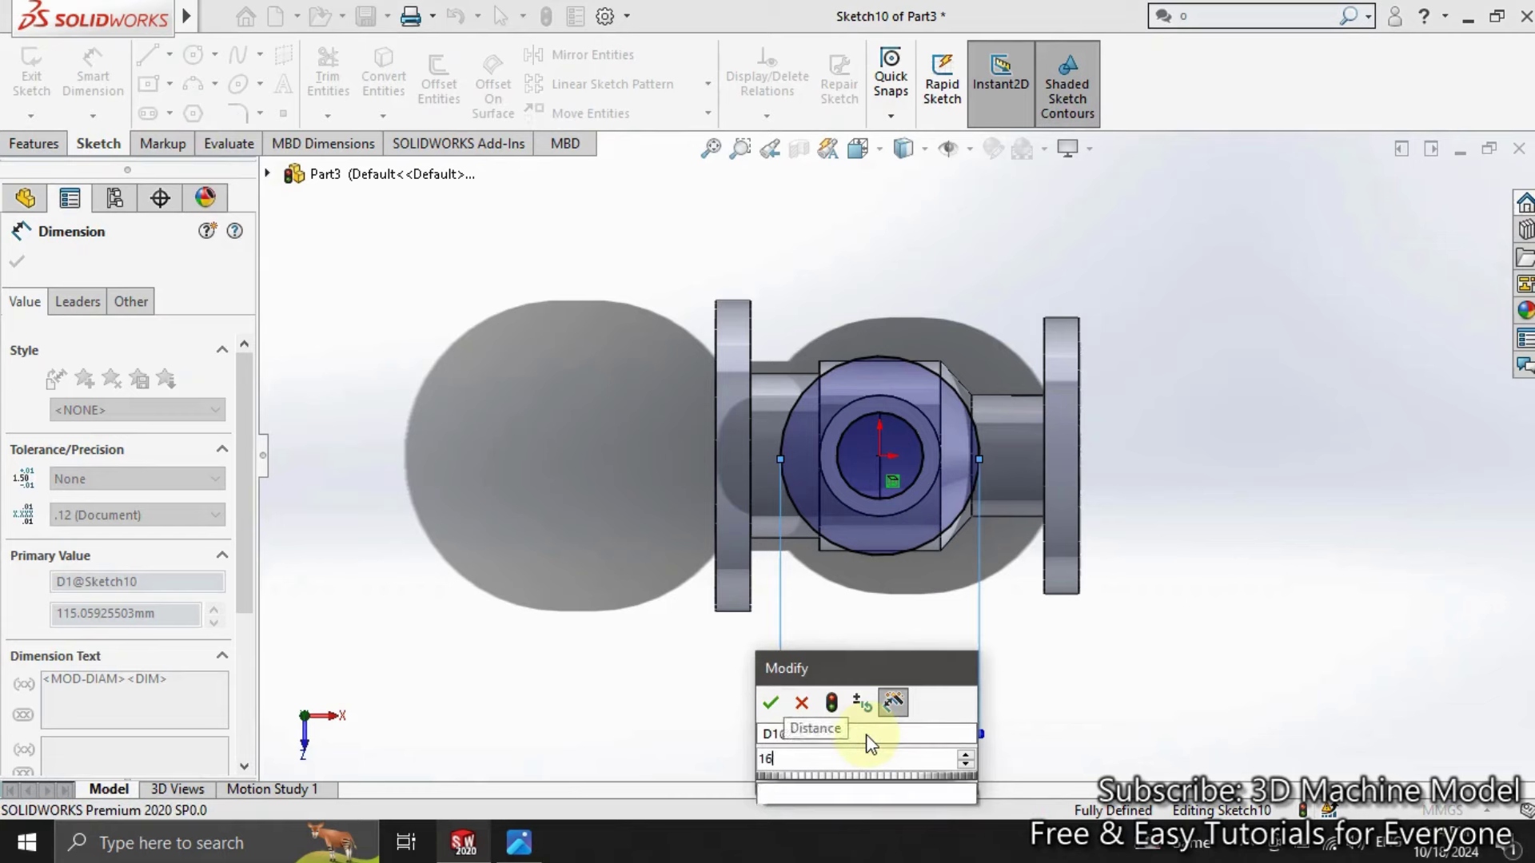
pyautogui.write('0')
pyautogui.press('Return')
pyautogui.click(560, 558)
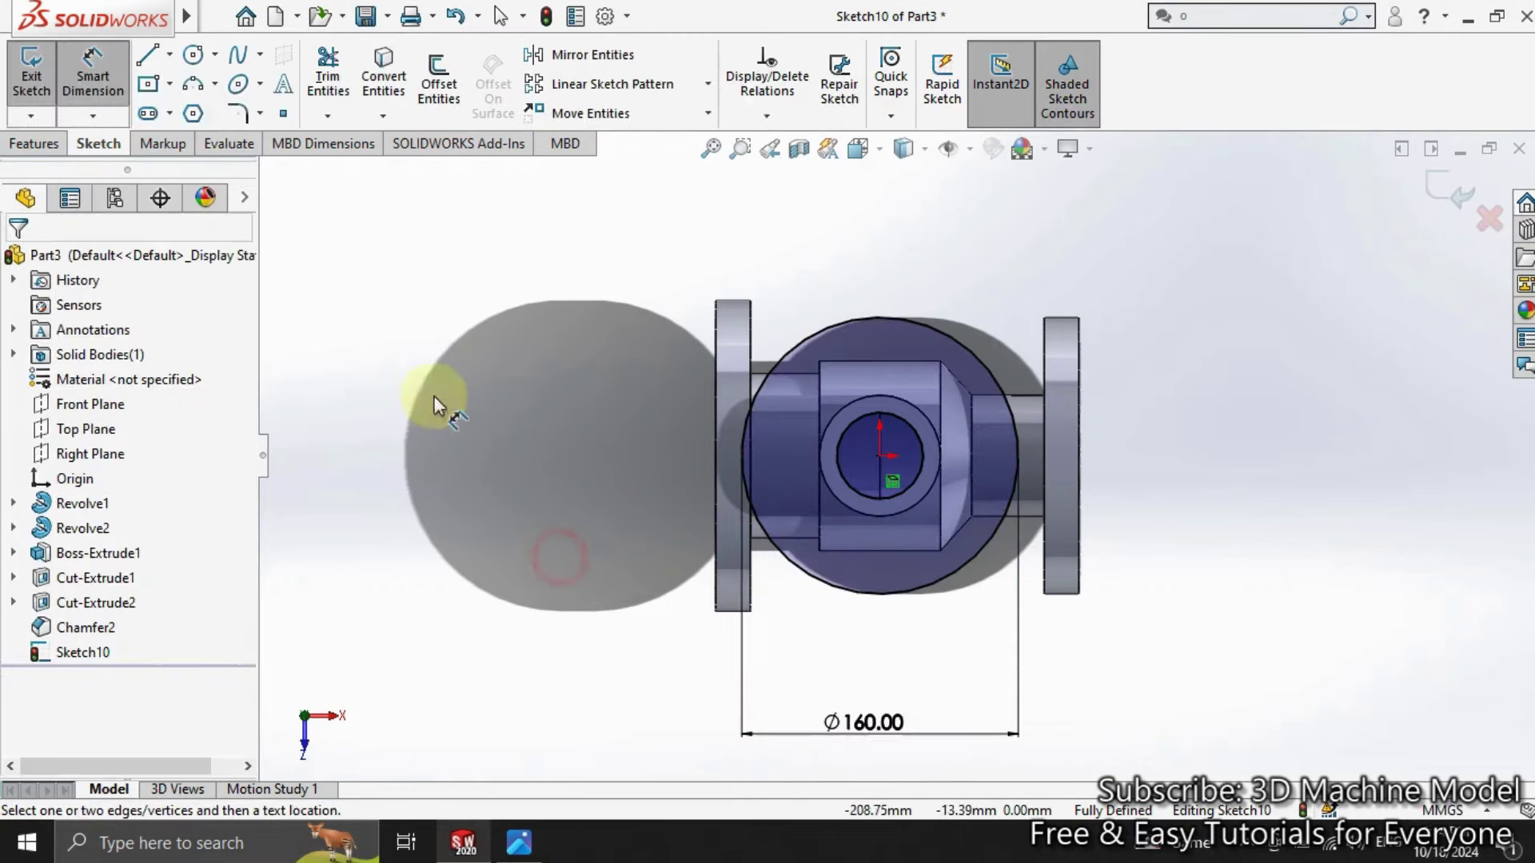
# Step: Add a Ø120 circle centred on the origin and make it construction geometry
pyautogui.click(194, 54)
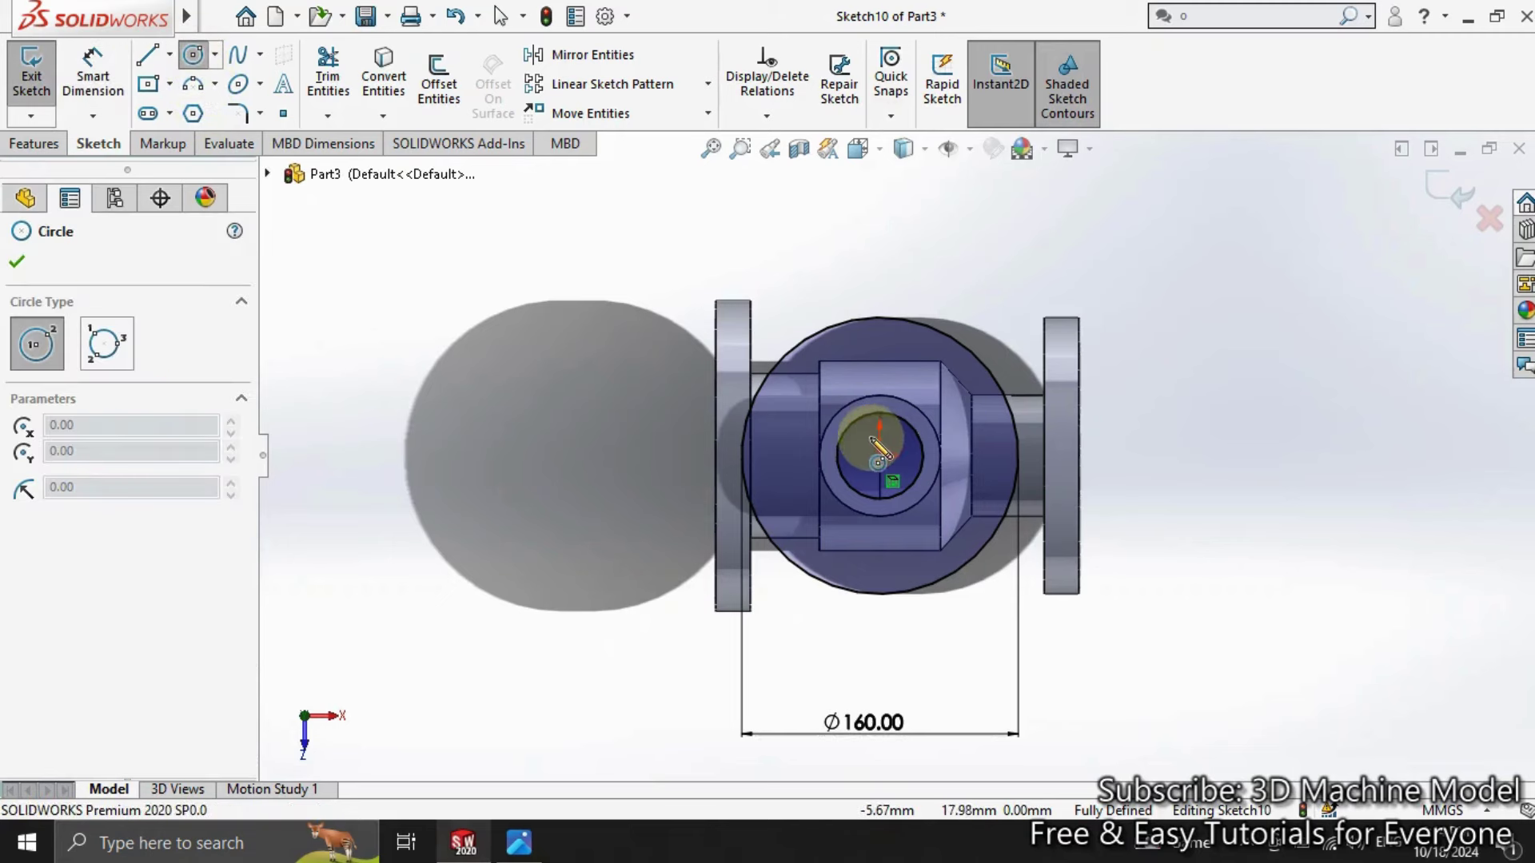
pyautogui.moveTo(880, 456)
pyautogui.mouseDown()
pyautogui.moveTo(844, 433)
pyautogui.moveTo(827, 371)
pyautogui.mouseUp()
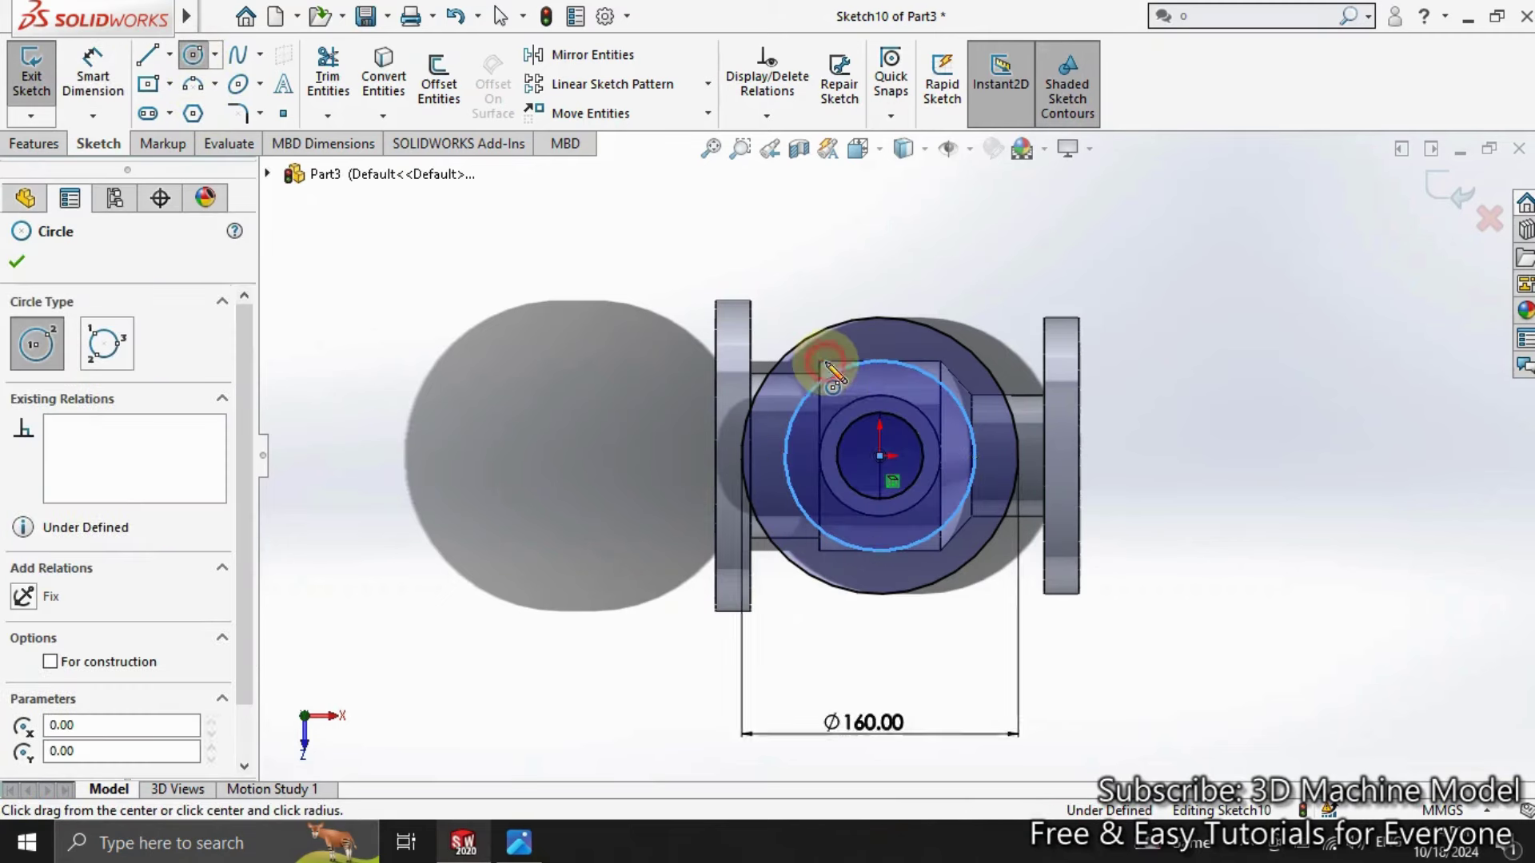
pyautogui.click(78, 64)
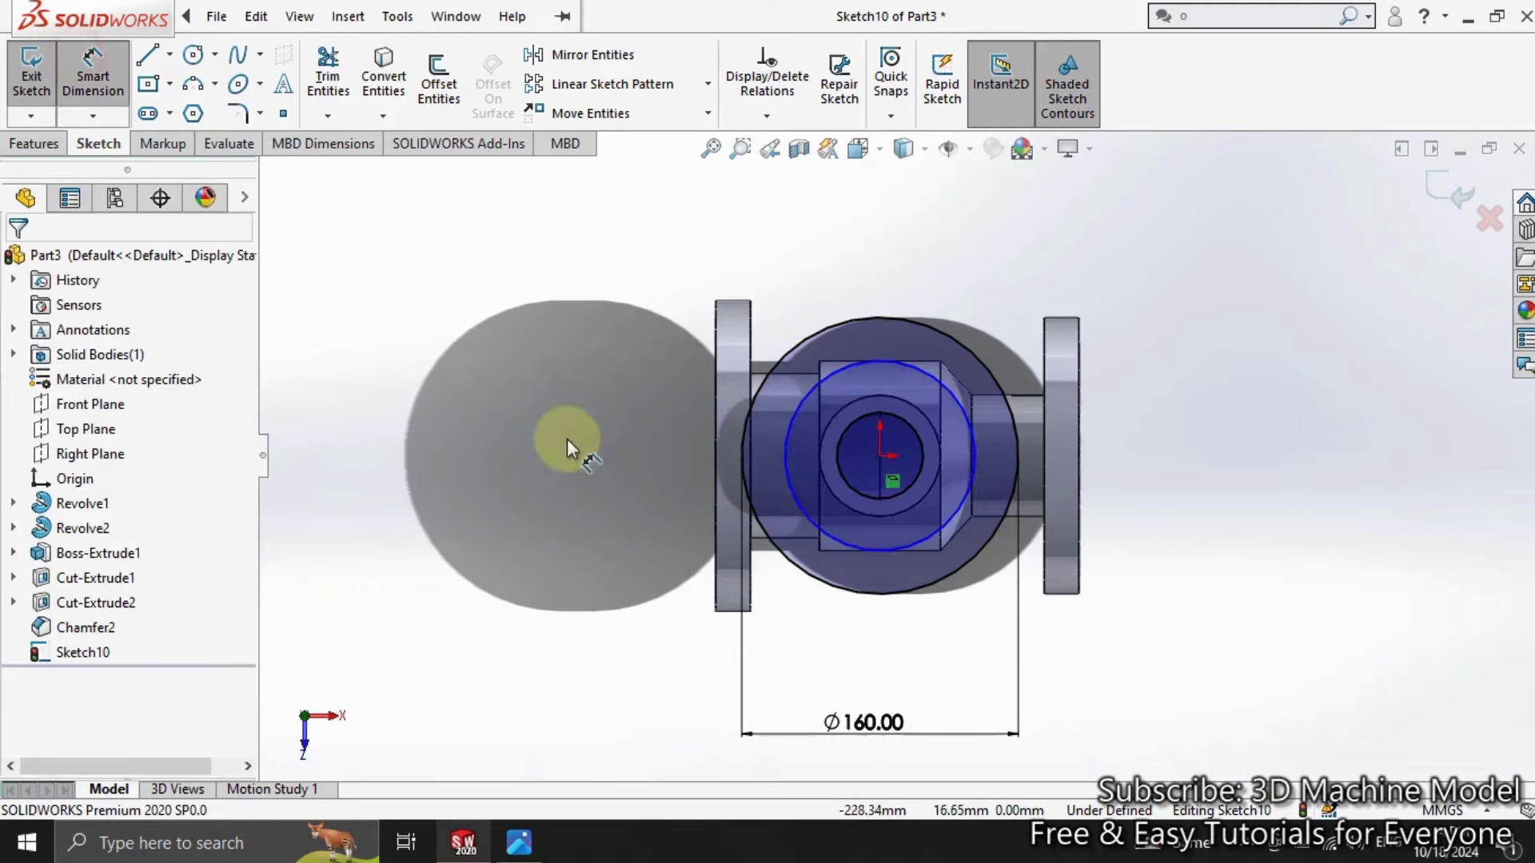
pyautogui.click(839, 540)
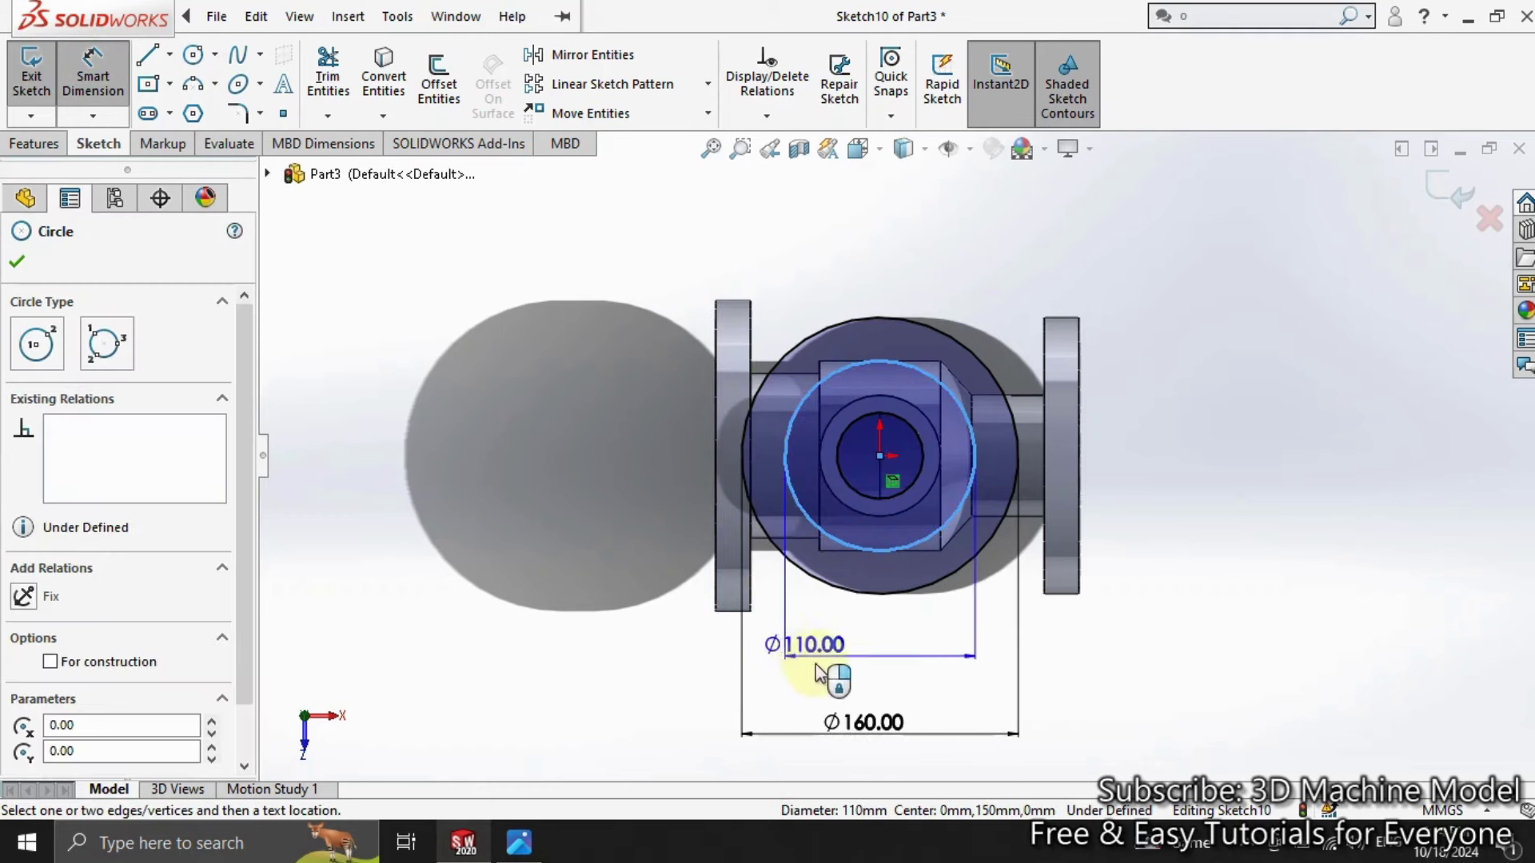
pyautogui.click(1008, 696)
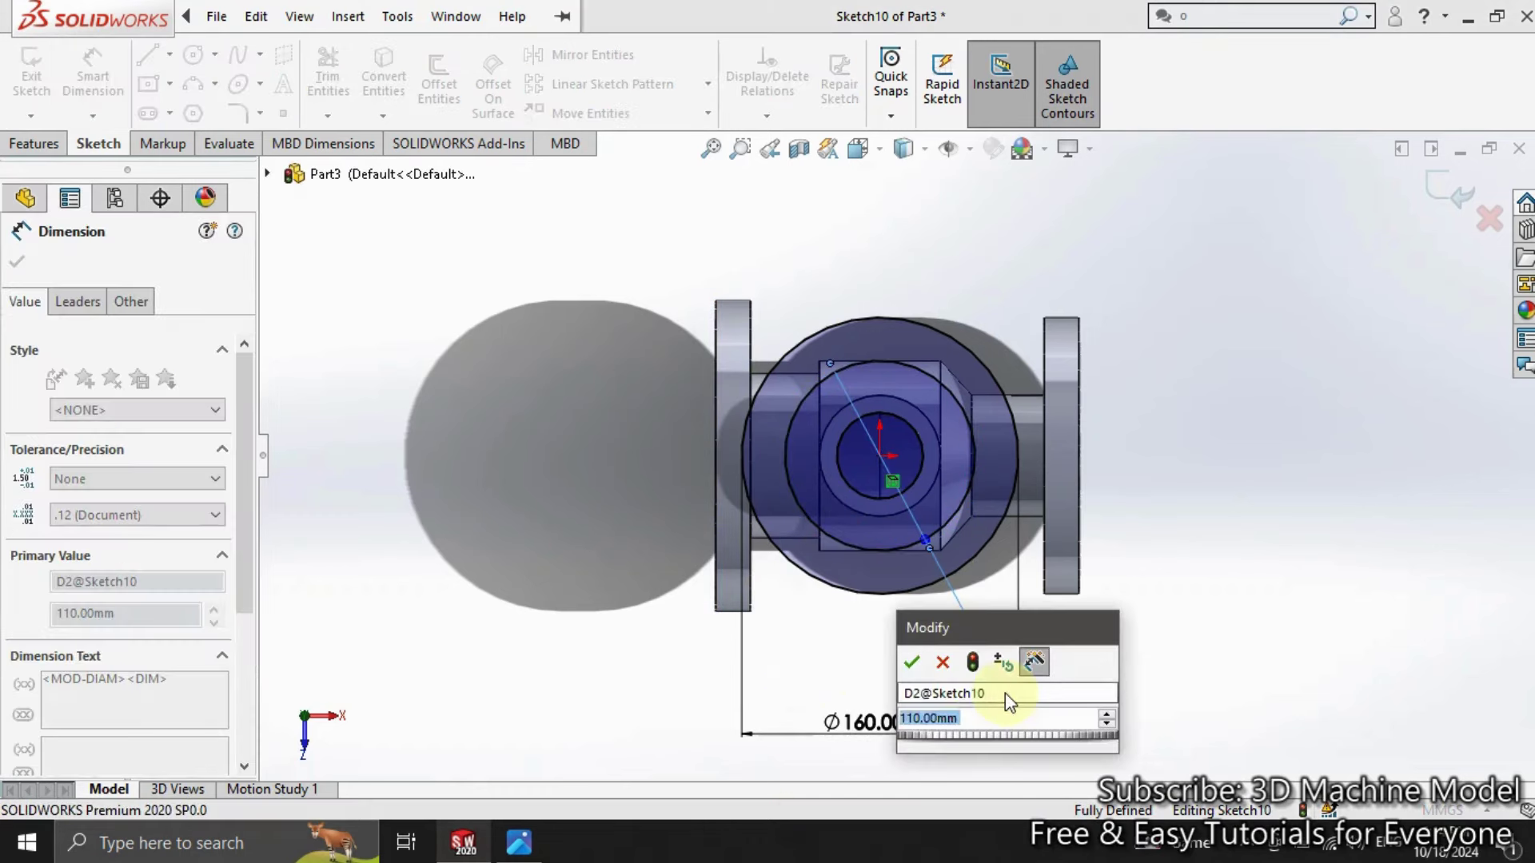
pyautogui.write('120')
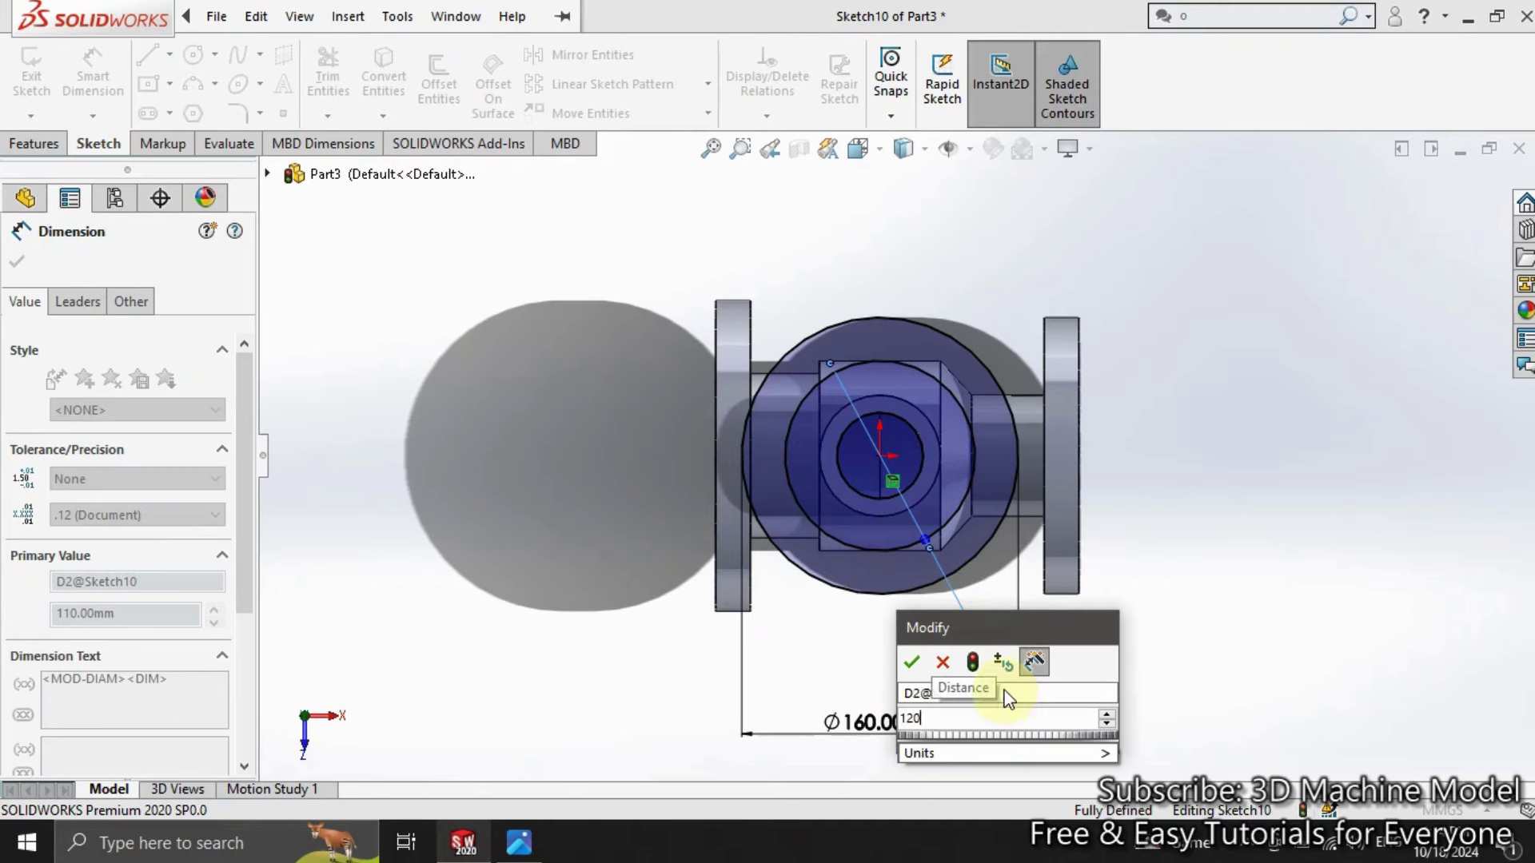
pyautogui.press('Return')
pyautogui.press('Escape')
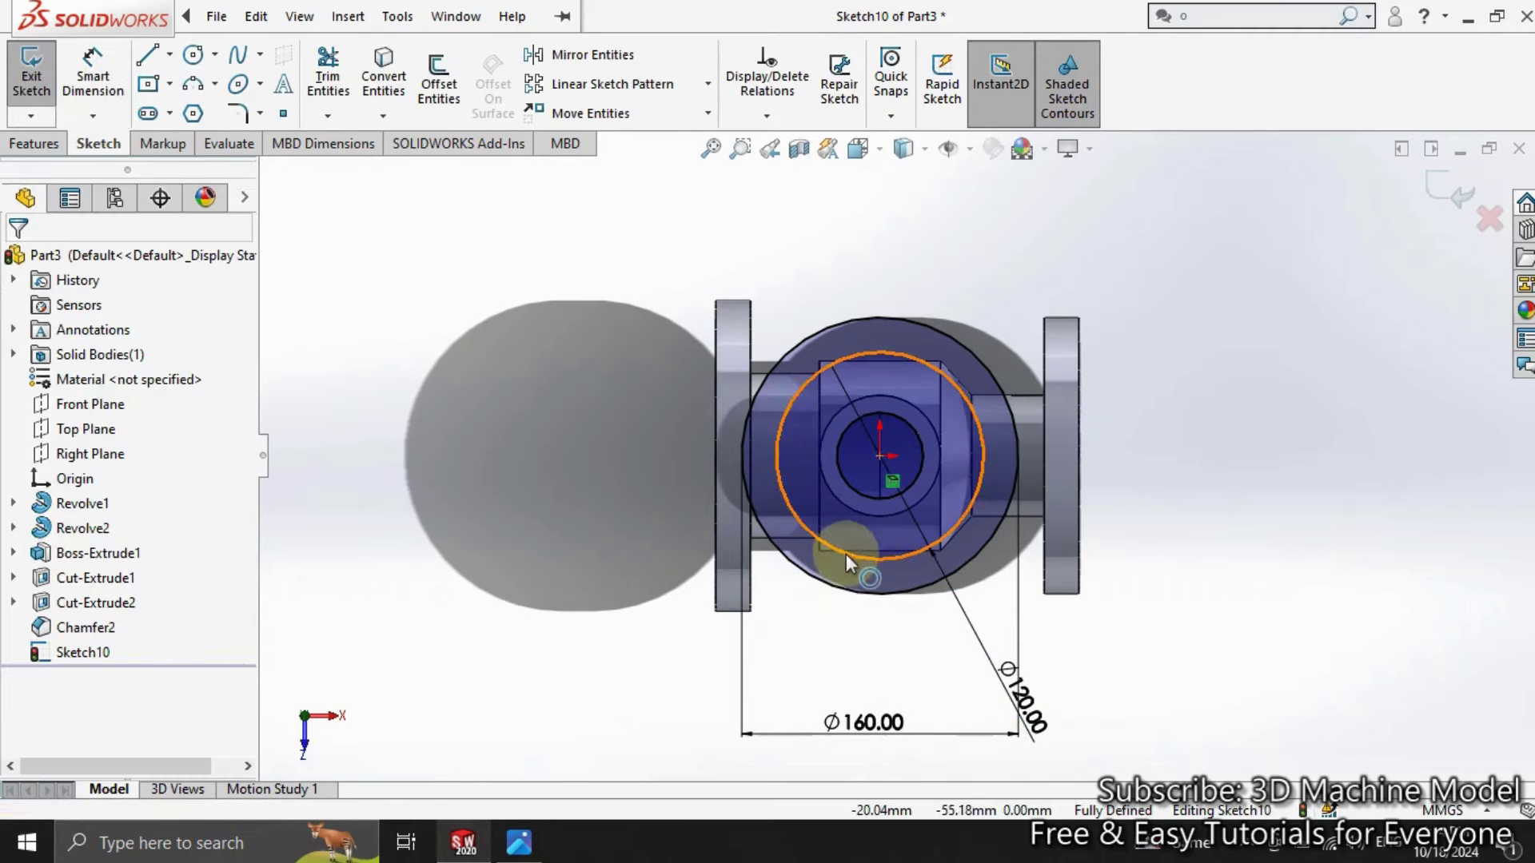
pyautogui.click(840, 550)
pyautogui.click(72, 566)
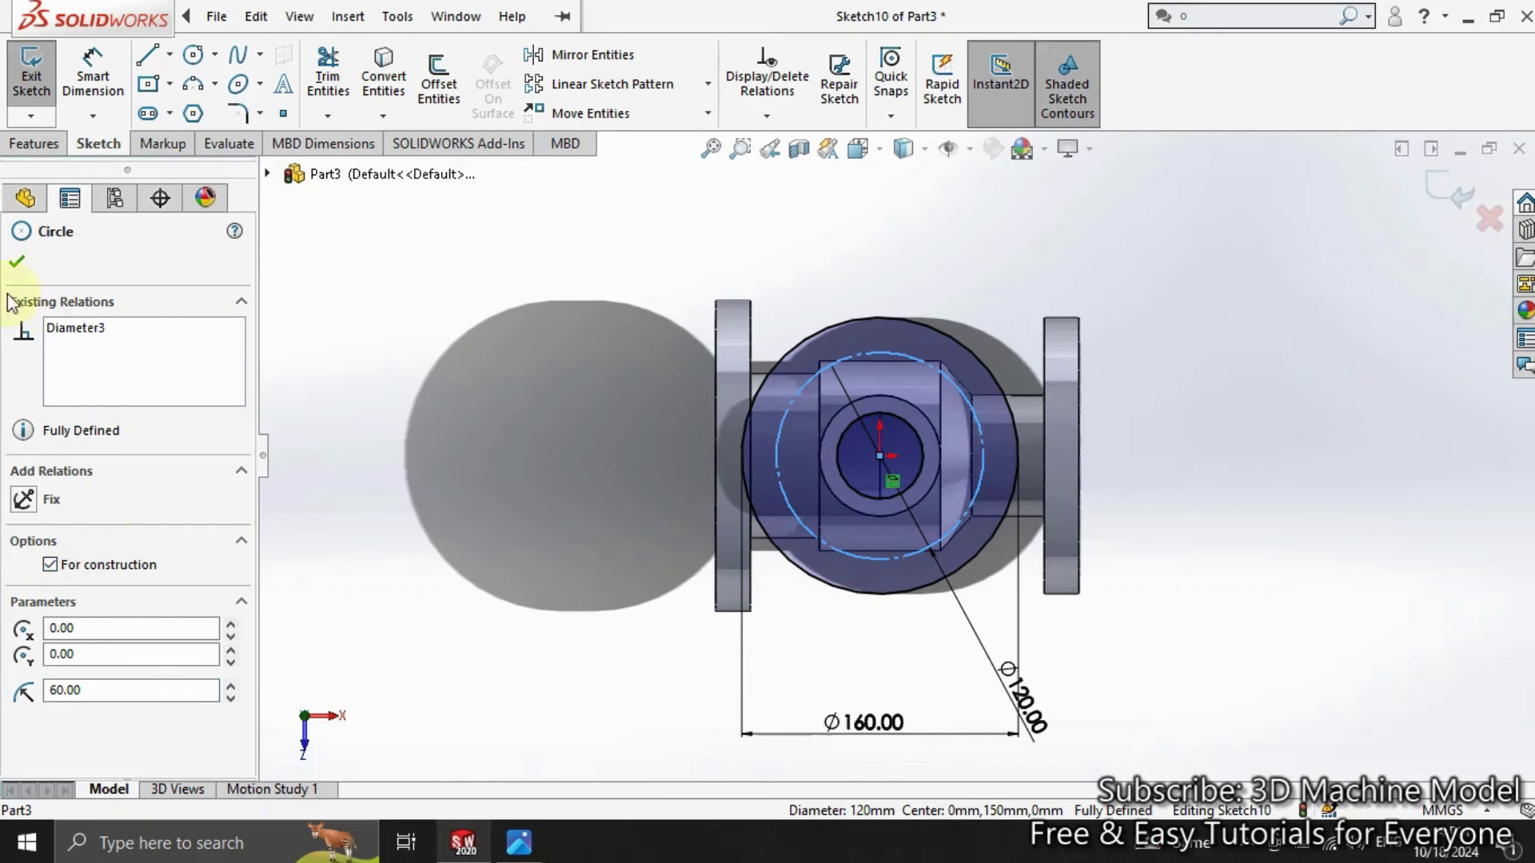
pyautogui.click(16, 264)
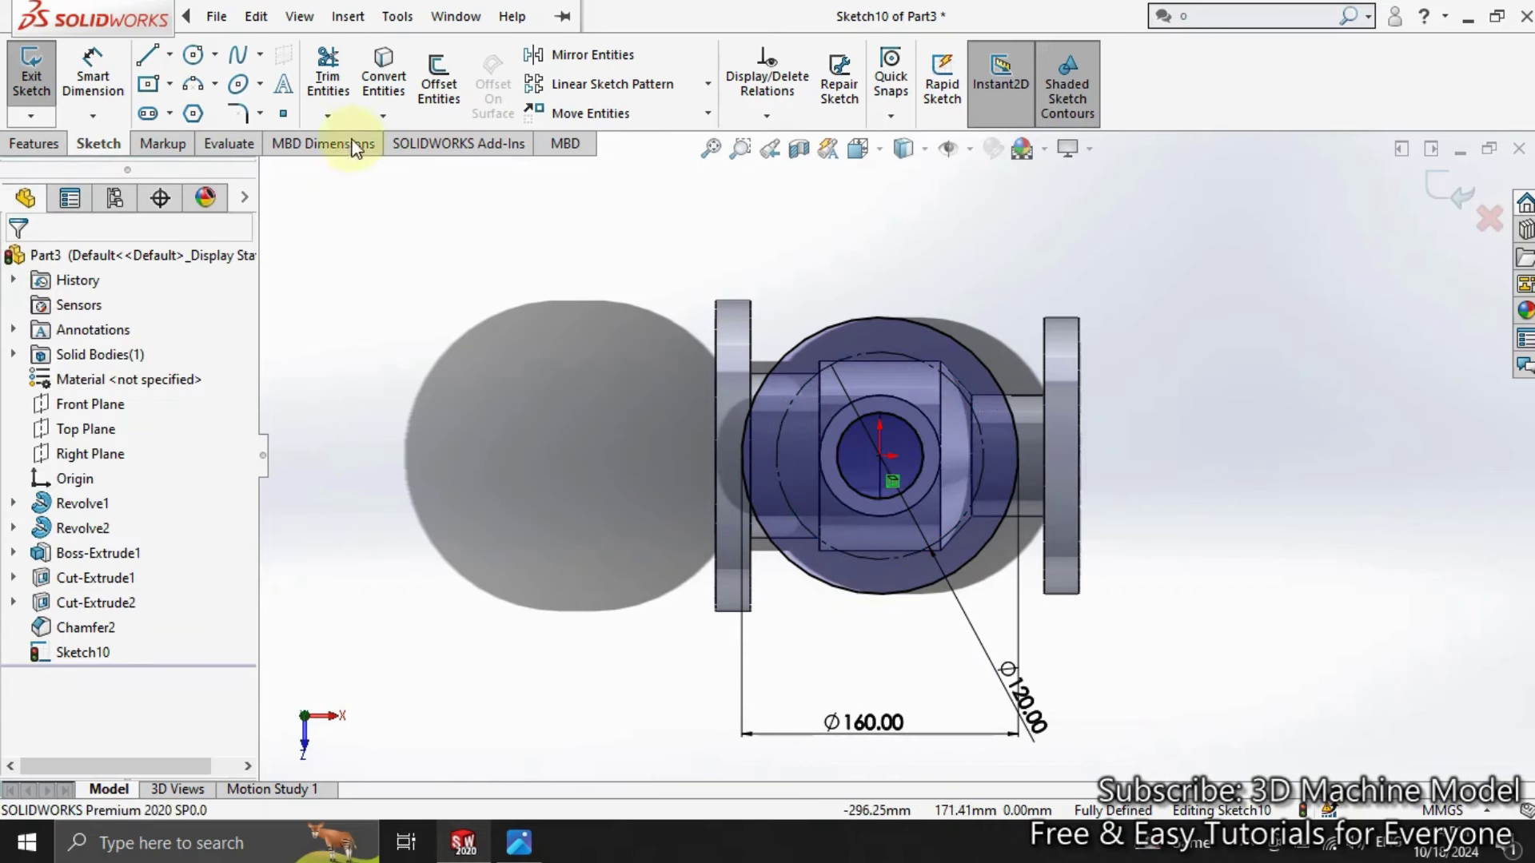
# Step: Draw a Ø18 circle centred on top of the Ø120 construction circle
pyautogui.click(196, 54)
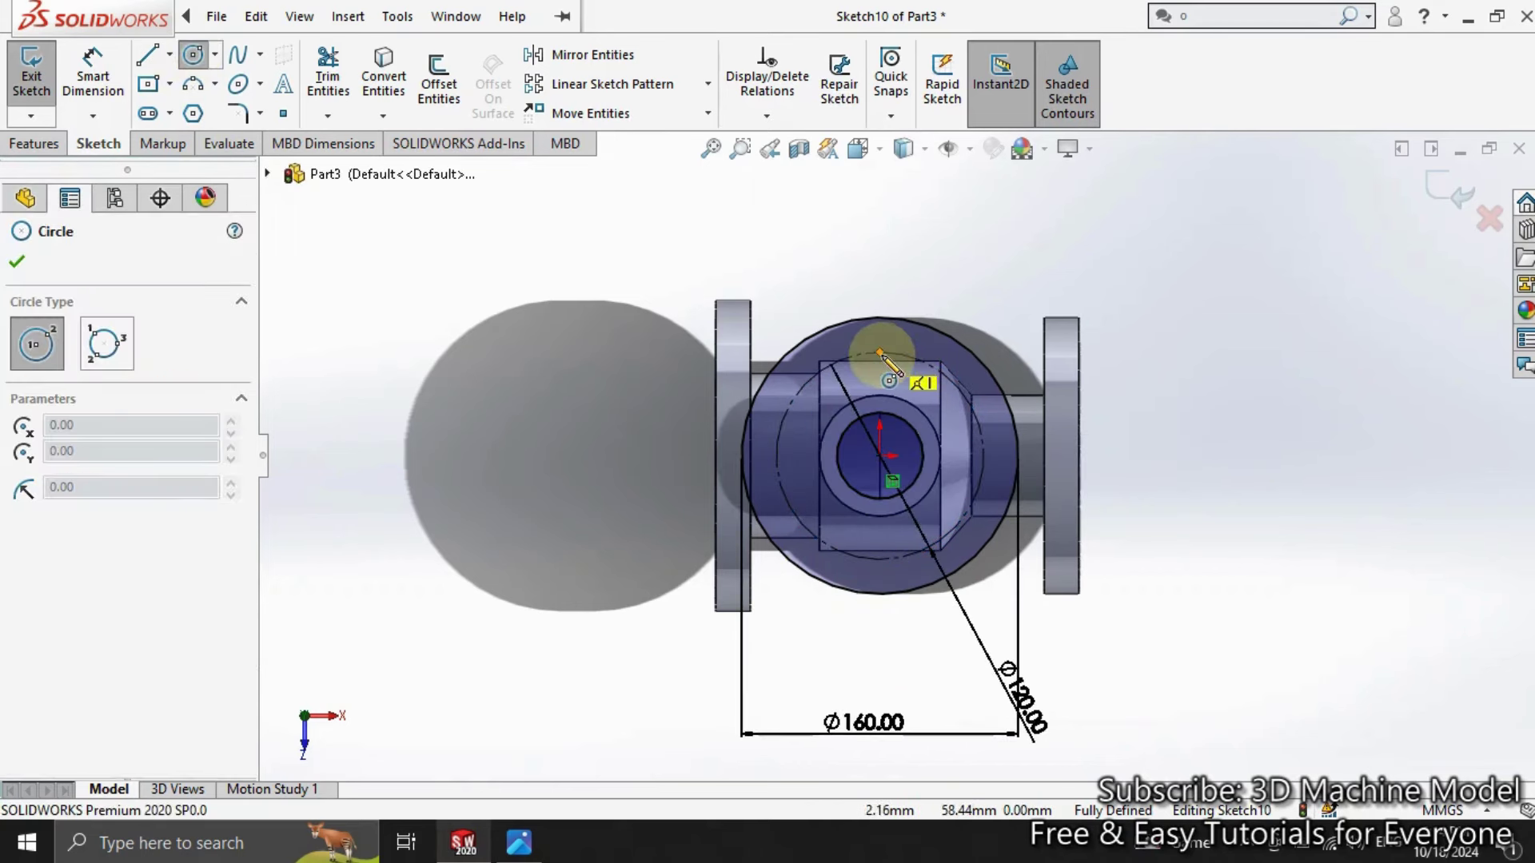
pyautogui.click(882, 354)
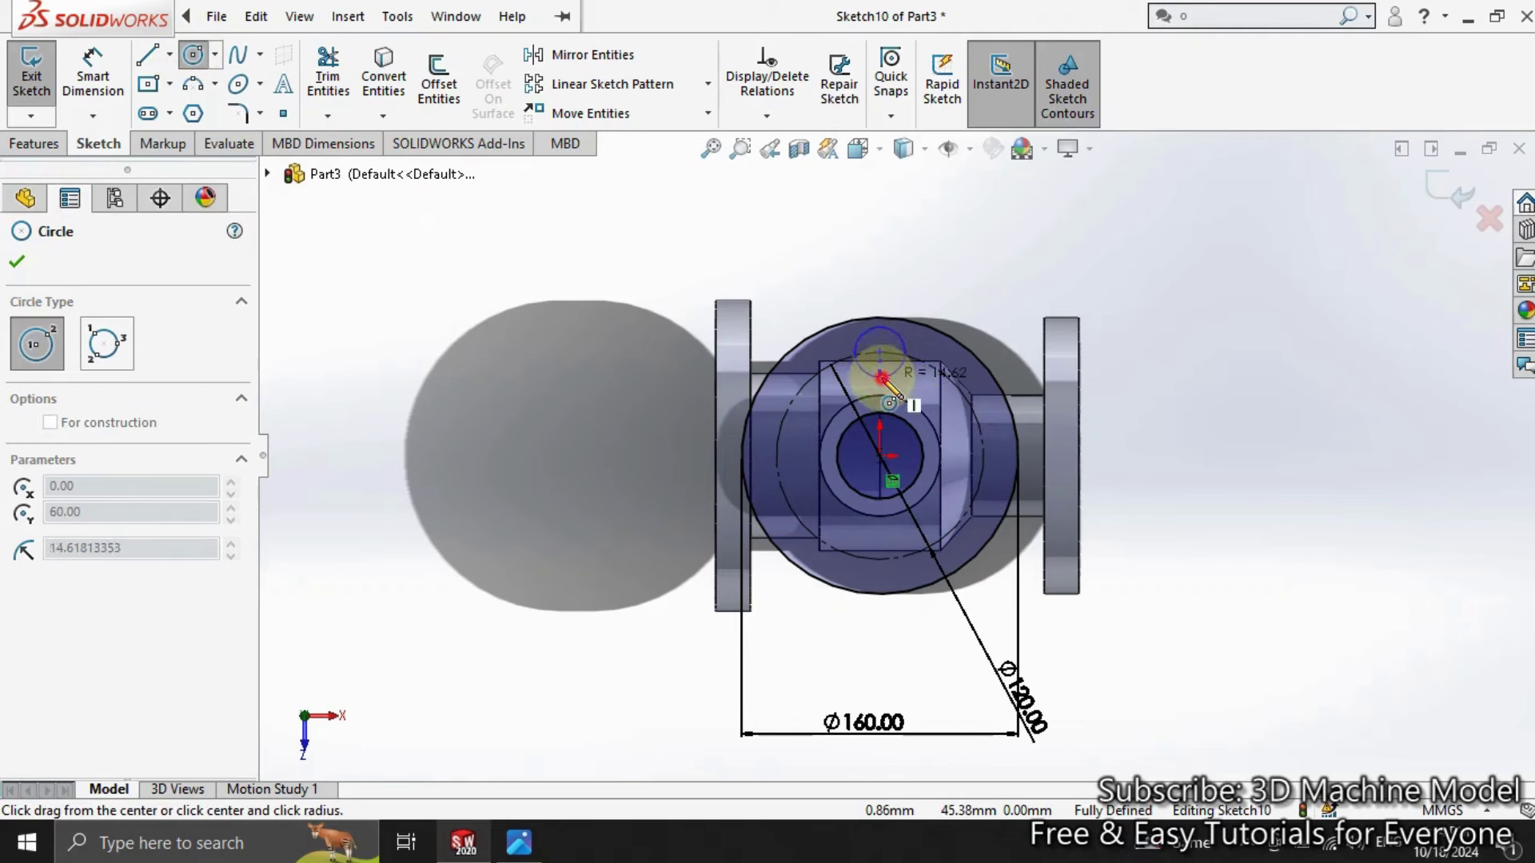
pyautogui.click(882, 378)
pyautogui.click(91, 76)
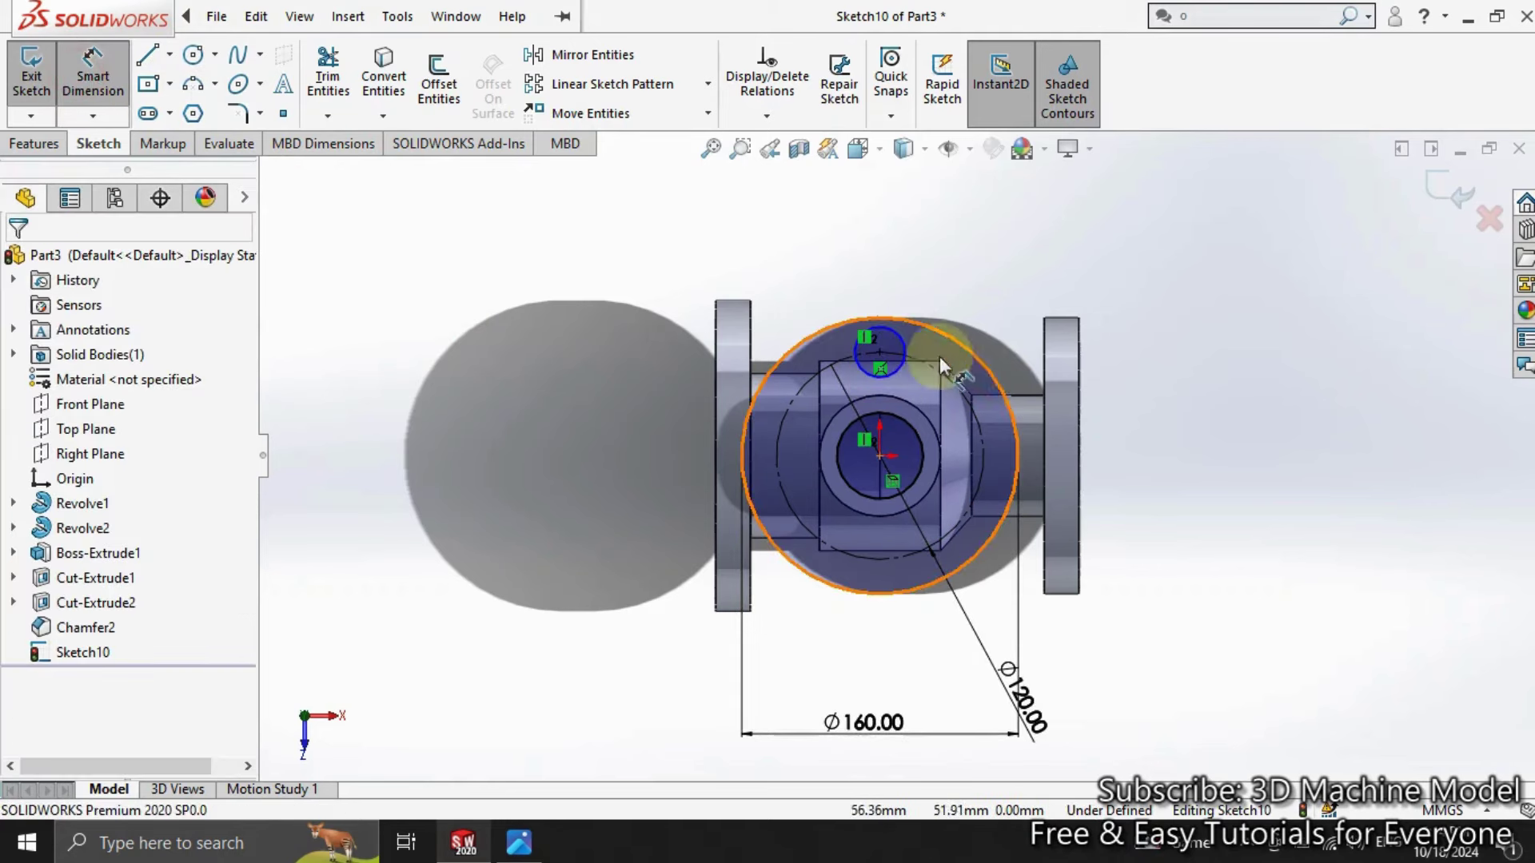
pyautogui.click(897, 334)
pyautogui.click(958, 254)
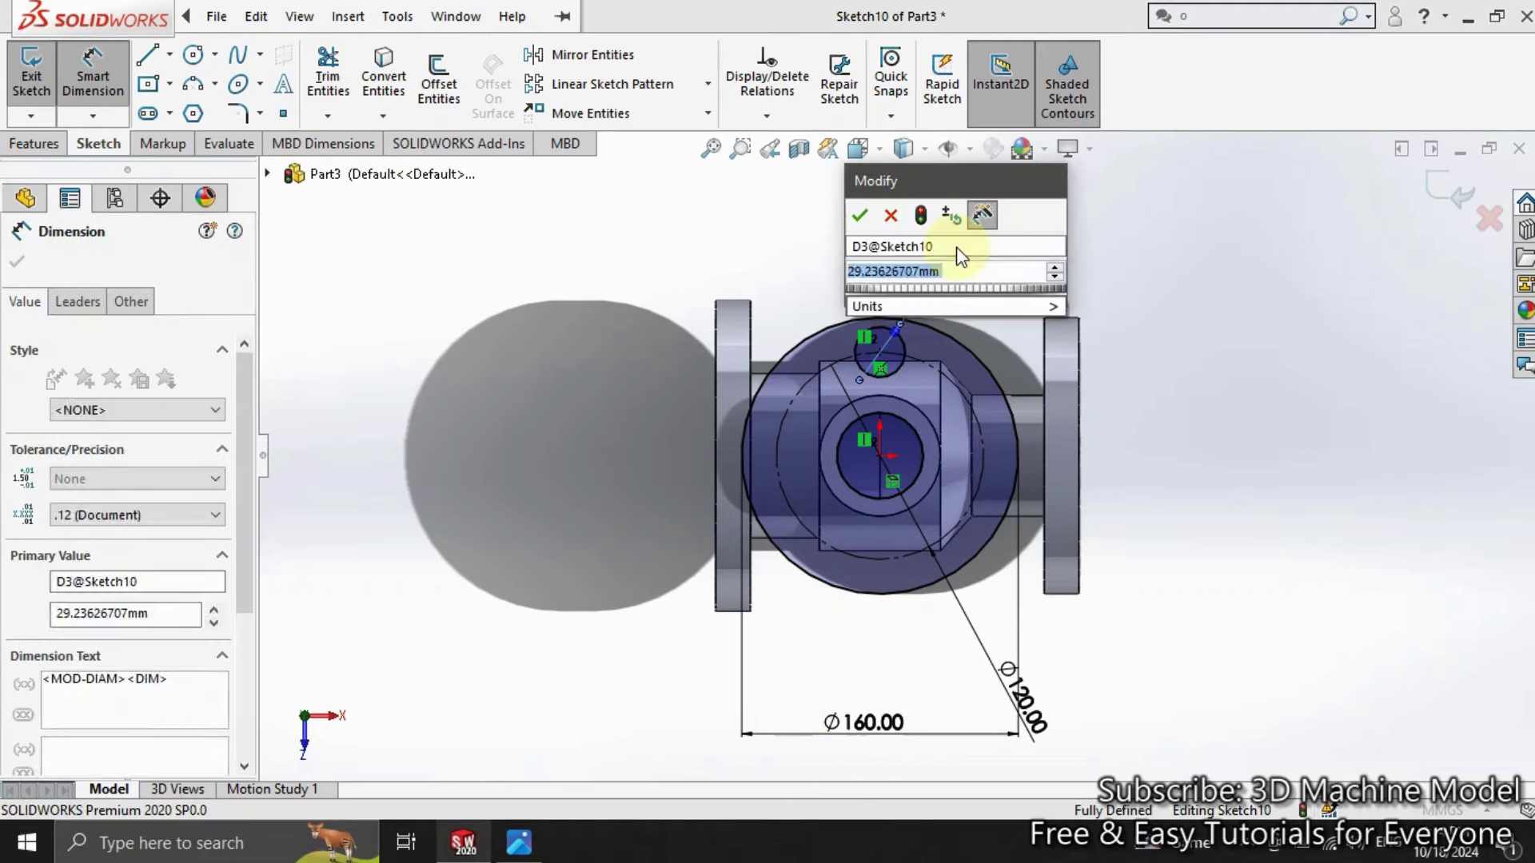
pyautogui.write('18')
pyautogui.press('Return')
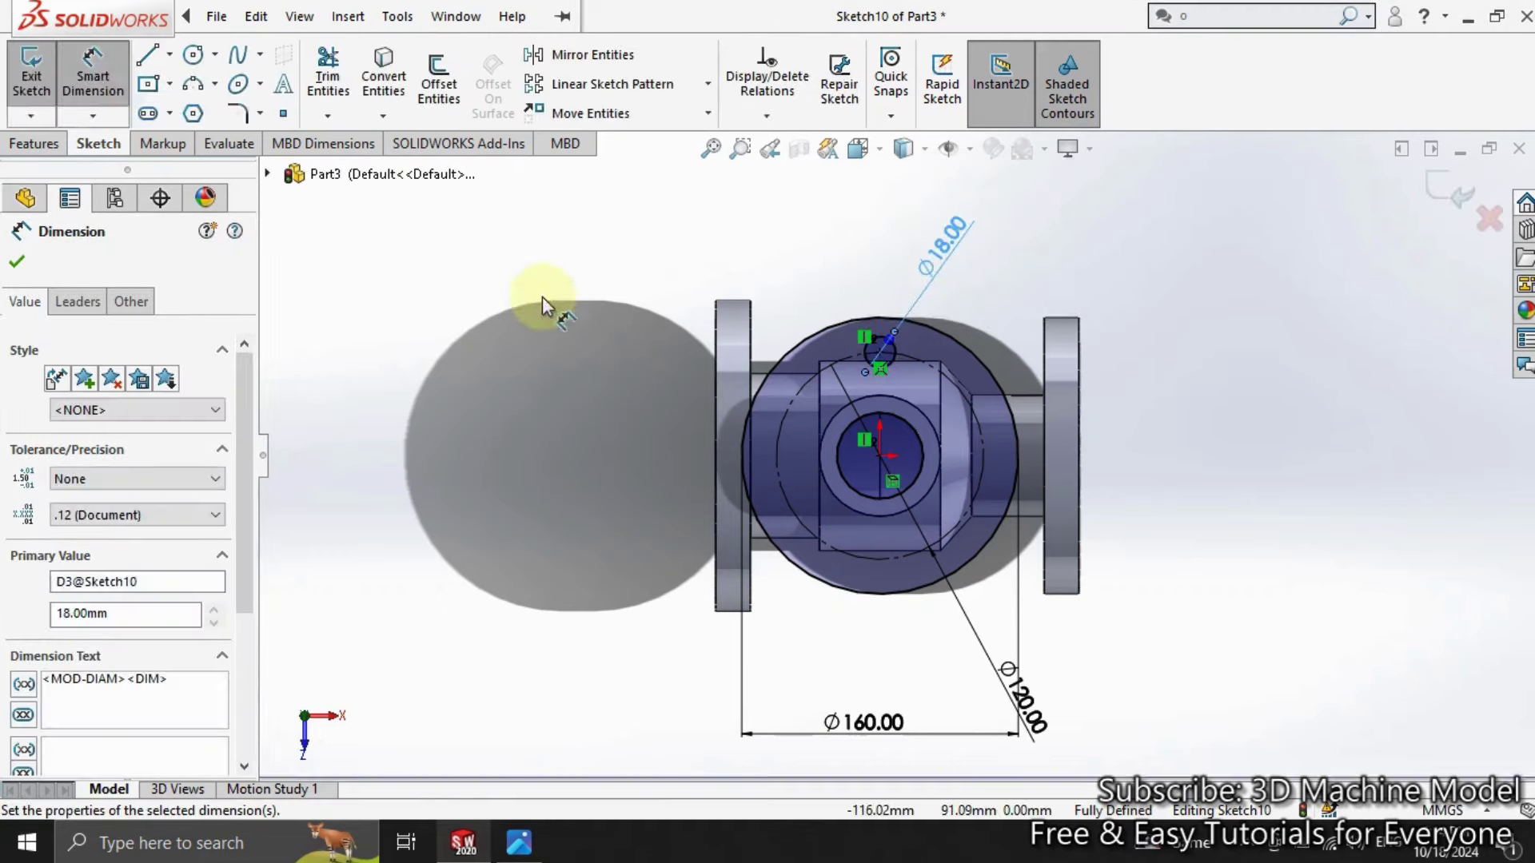
pyautogui.press('Escape')
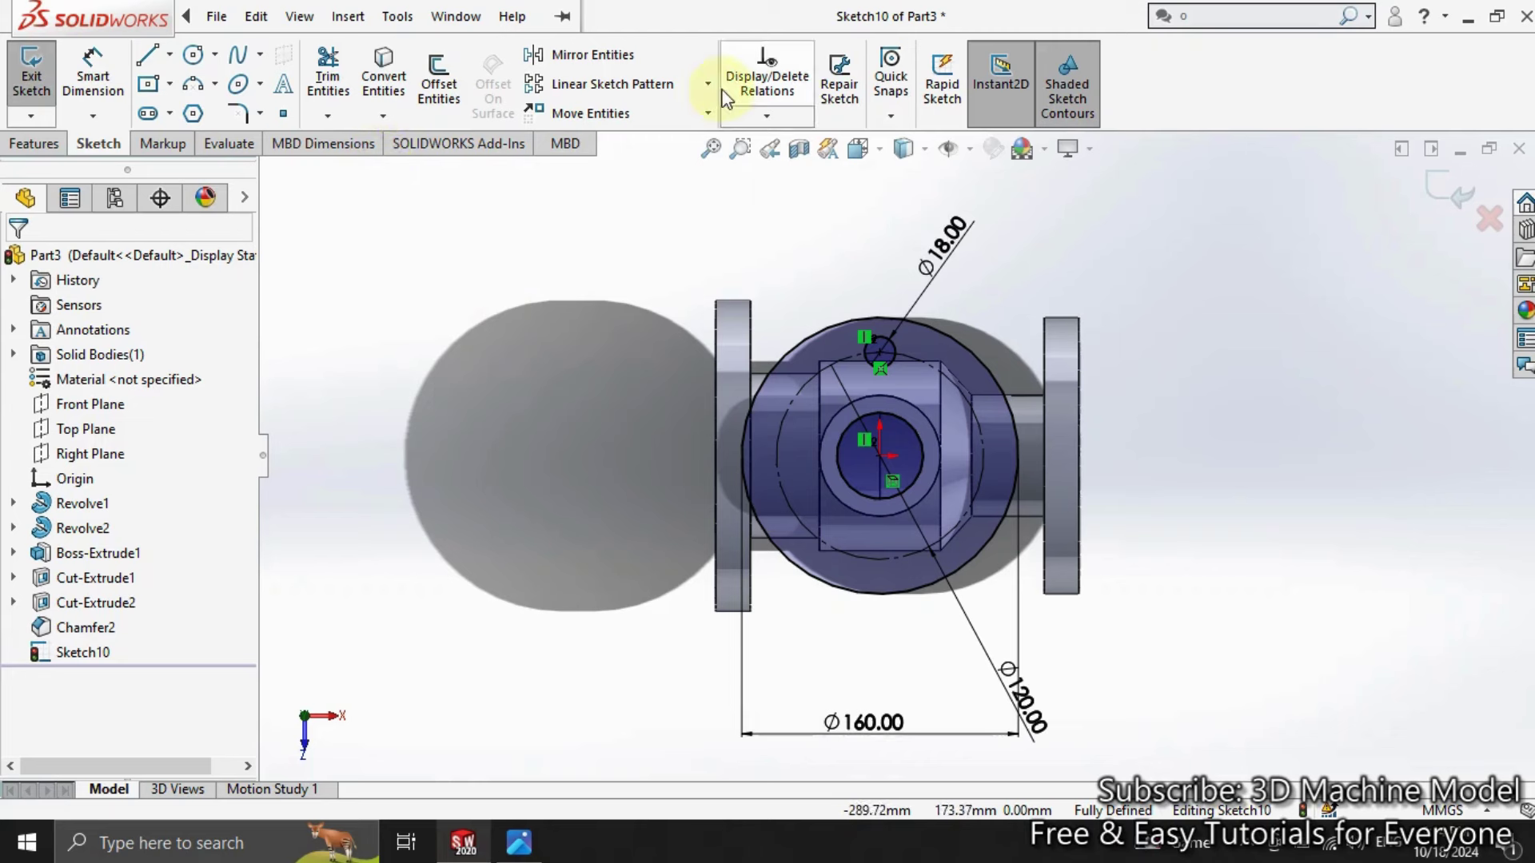
# Step: Circularly pattern the Ø18 circle into 4 copies and exit Sketch10
pyautogui.click(707, 84)
pyautogui.click(688, 137)
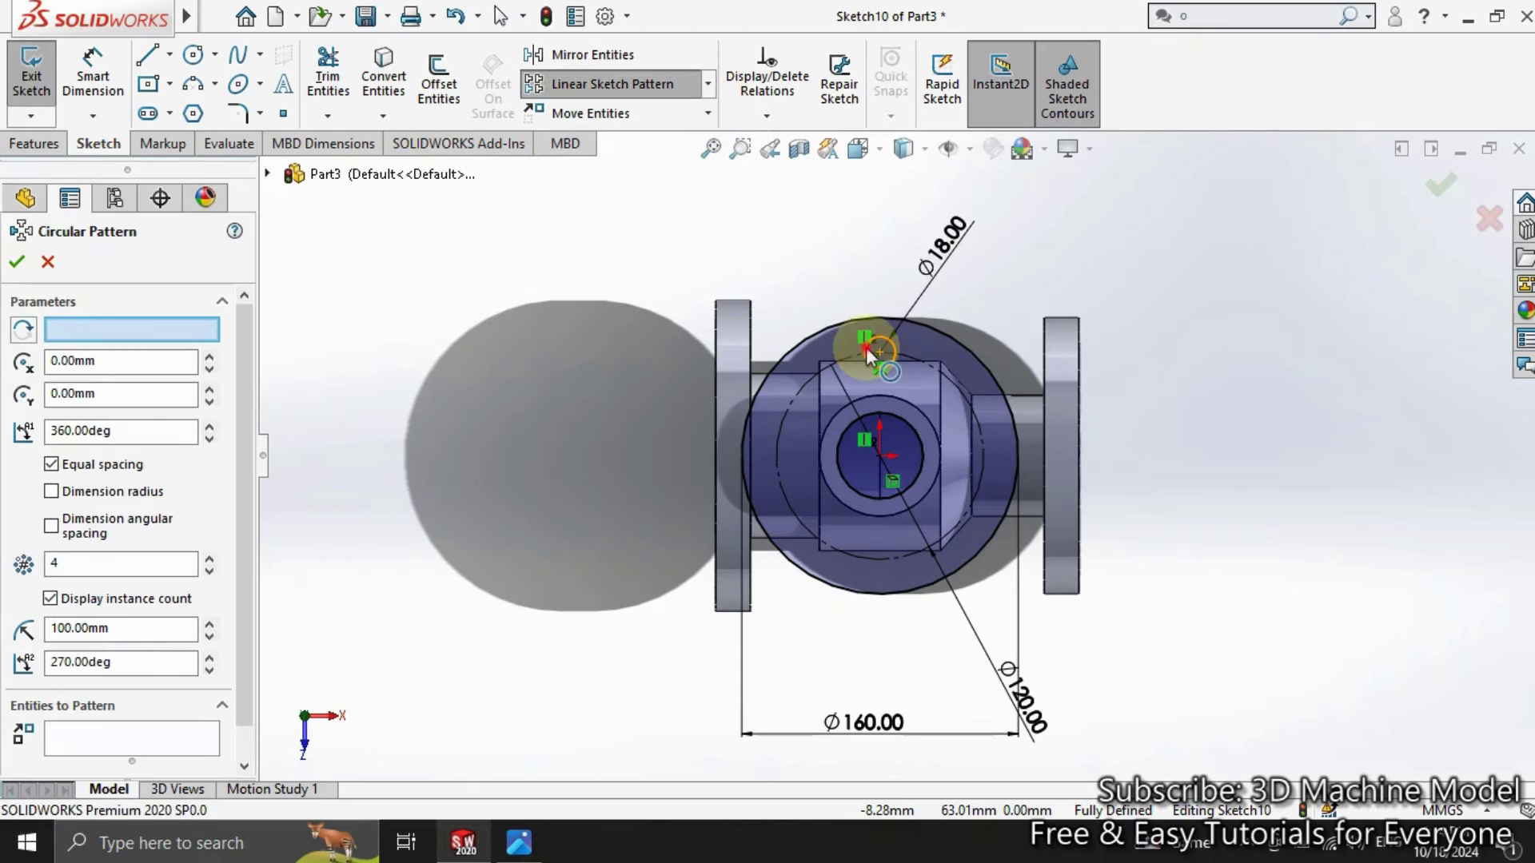
pyautogui.click(867, 352)
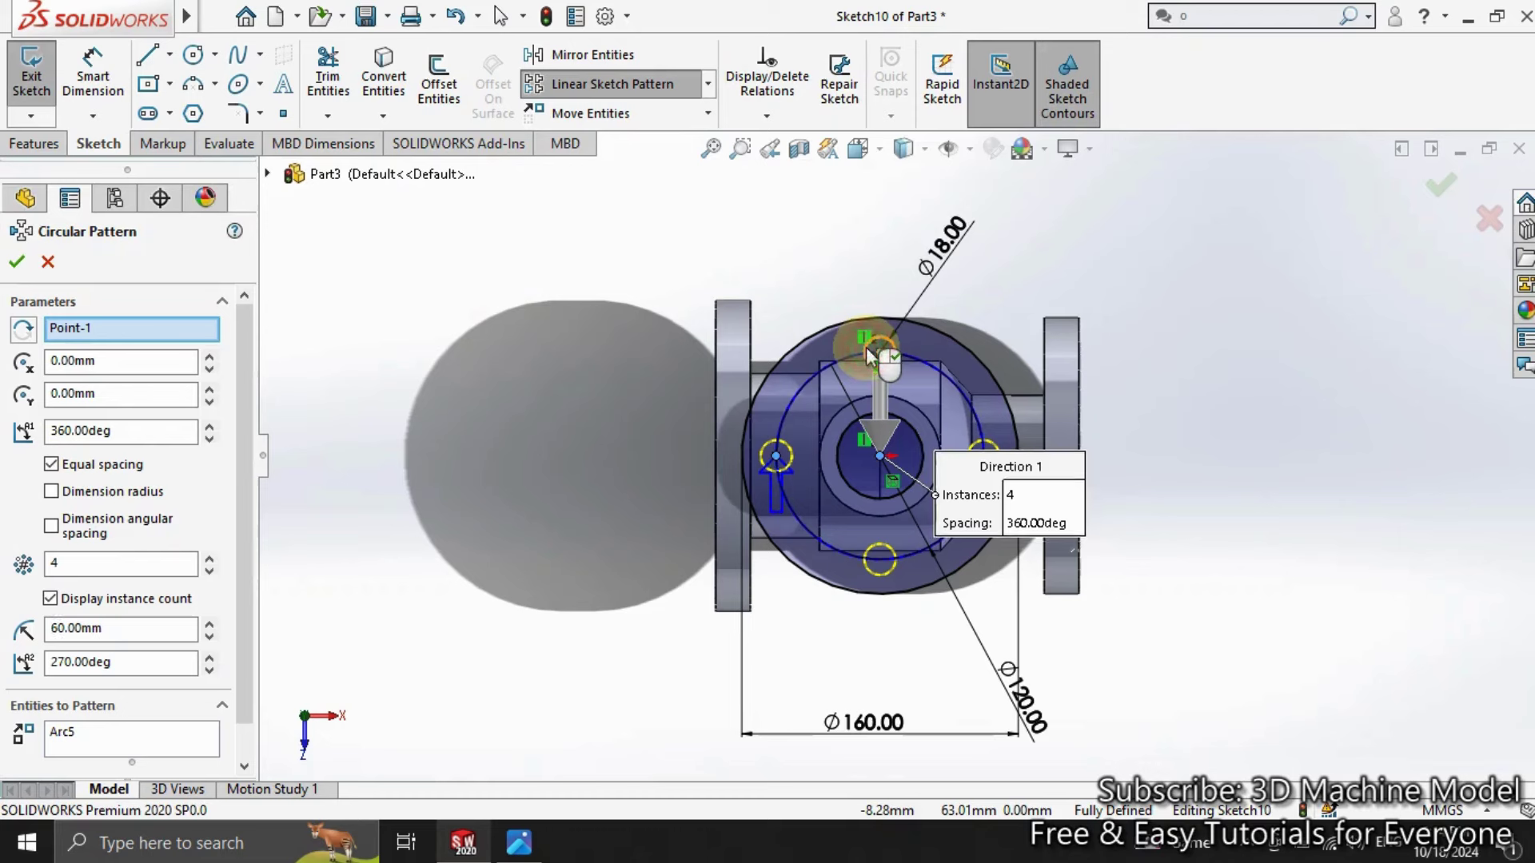
pyautogui.click(17, 262)
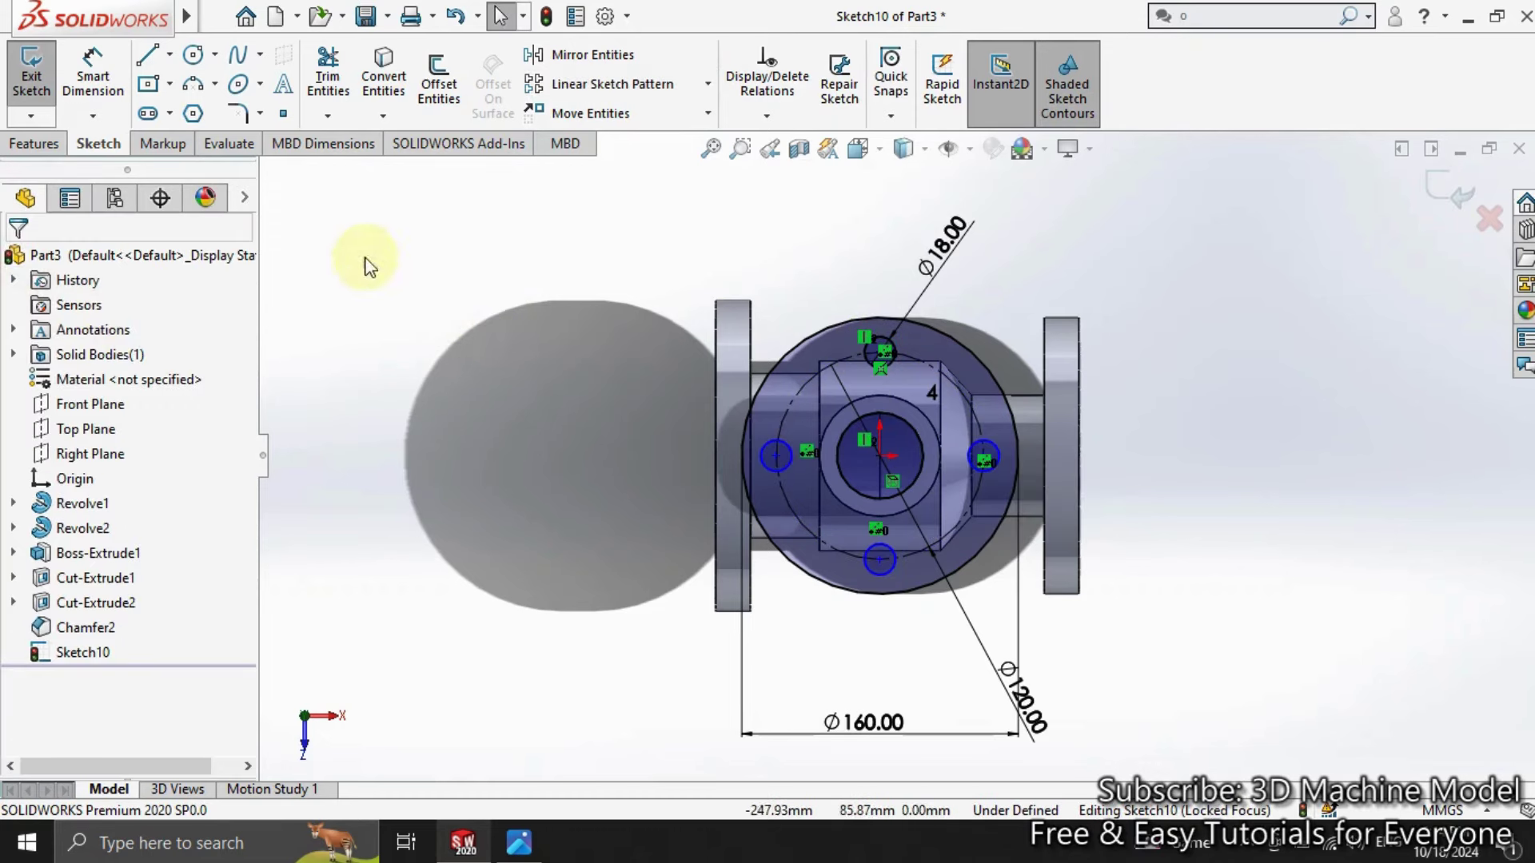
pyautogui.click(34, 86)
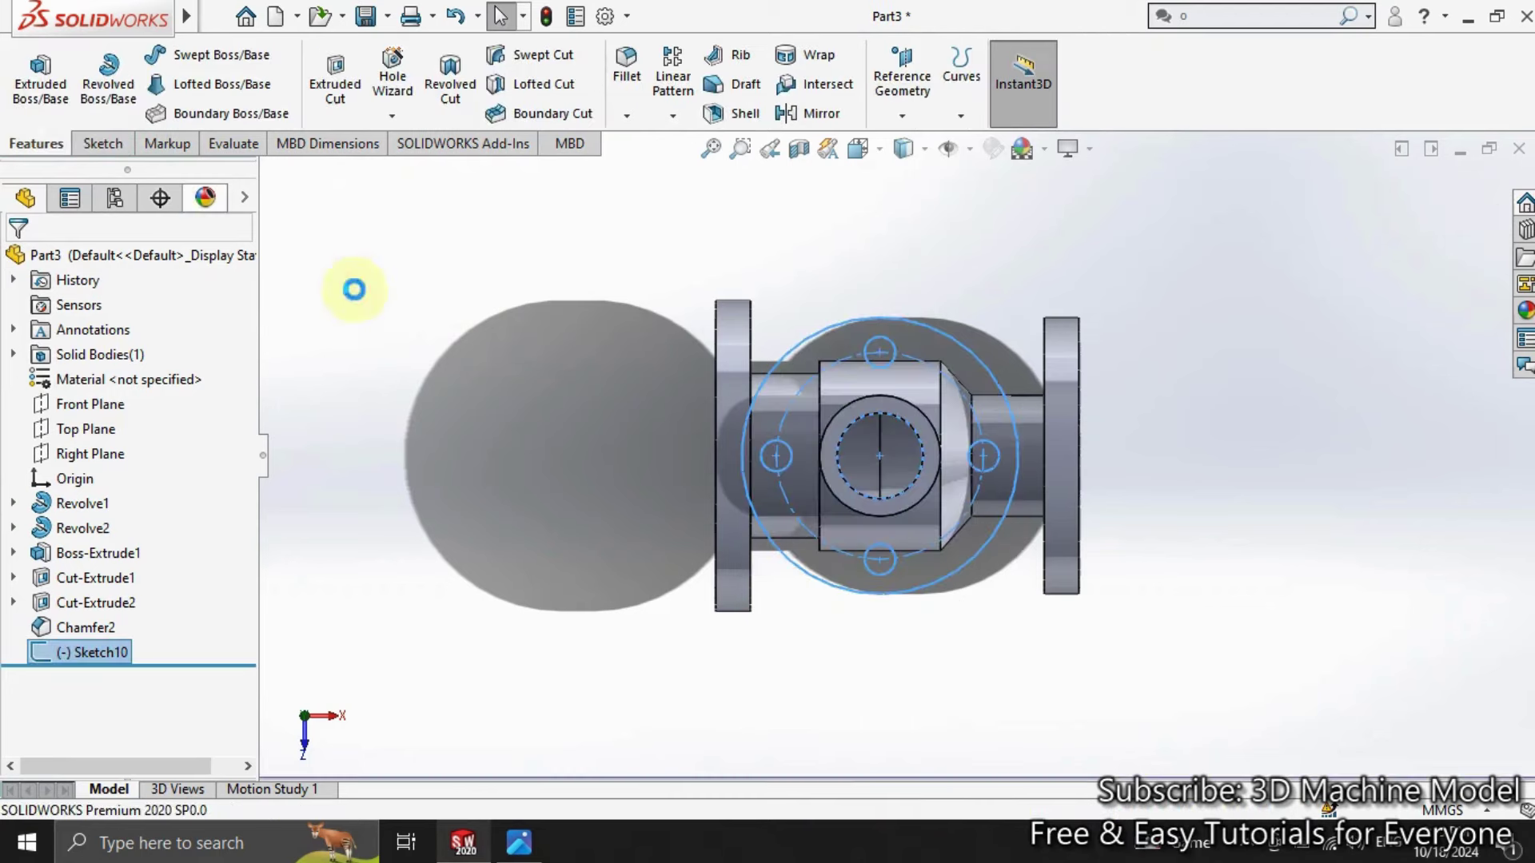
# Step: Extrude Sketch10 20 mm back toward the branch pipe as flange Boss-Extrude2
pyautogui.moveTo(514, 325); pyautogui.dragTo(505, 607, button='middle')
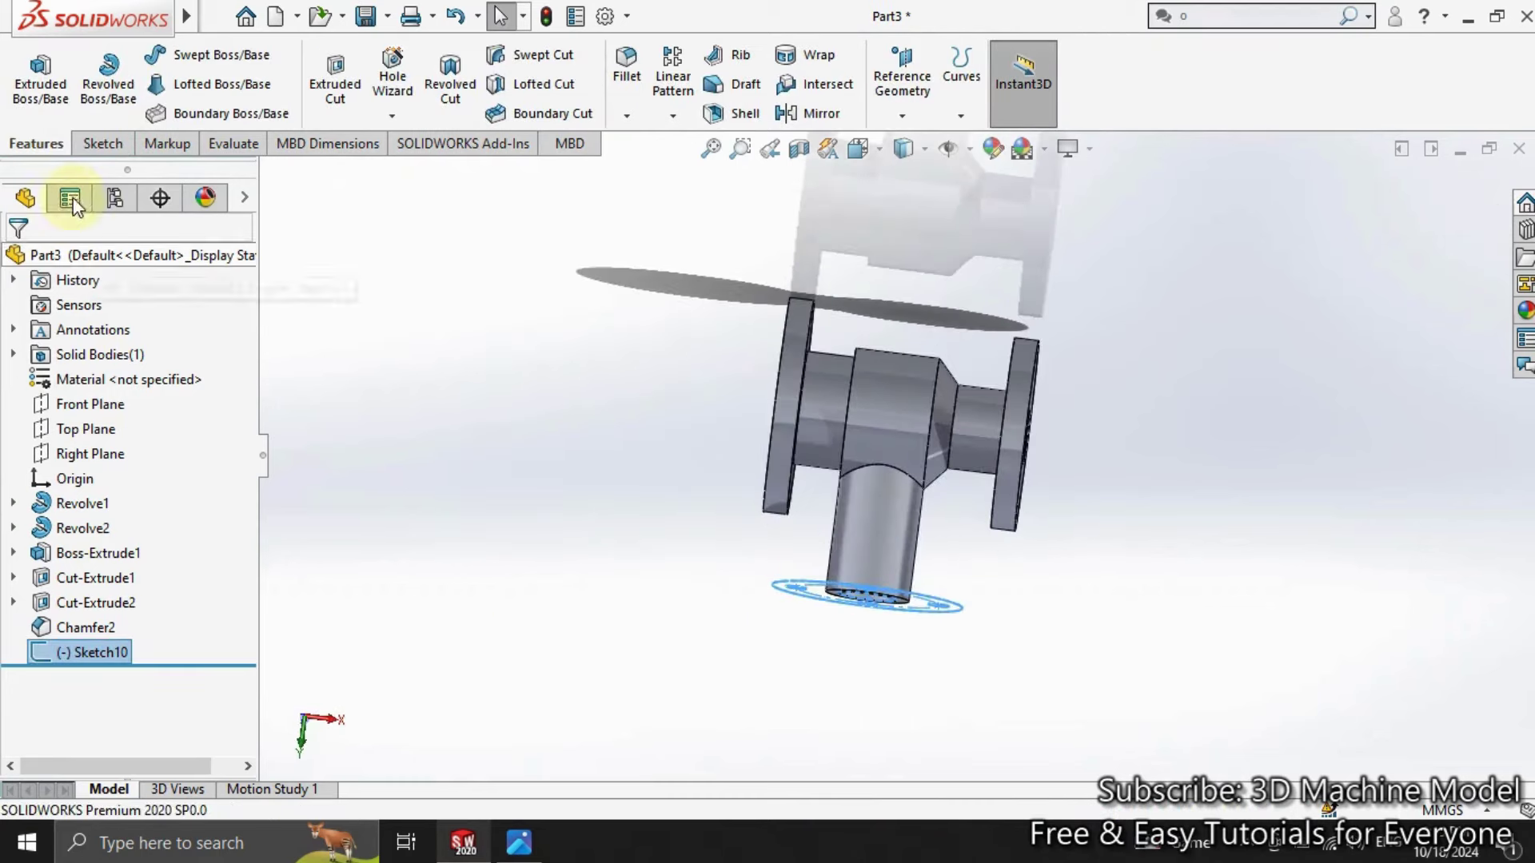
pyautogui.click(58, 110)
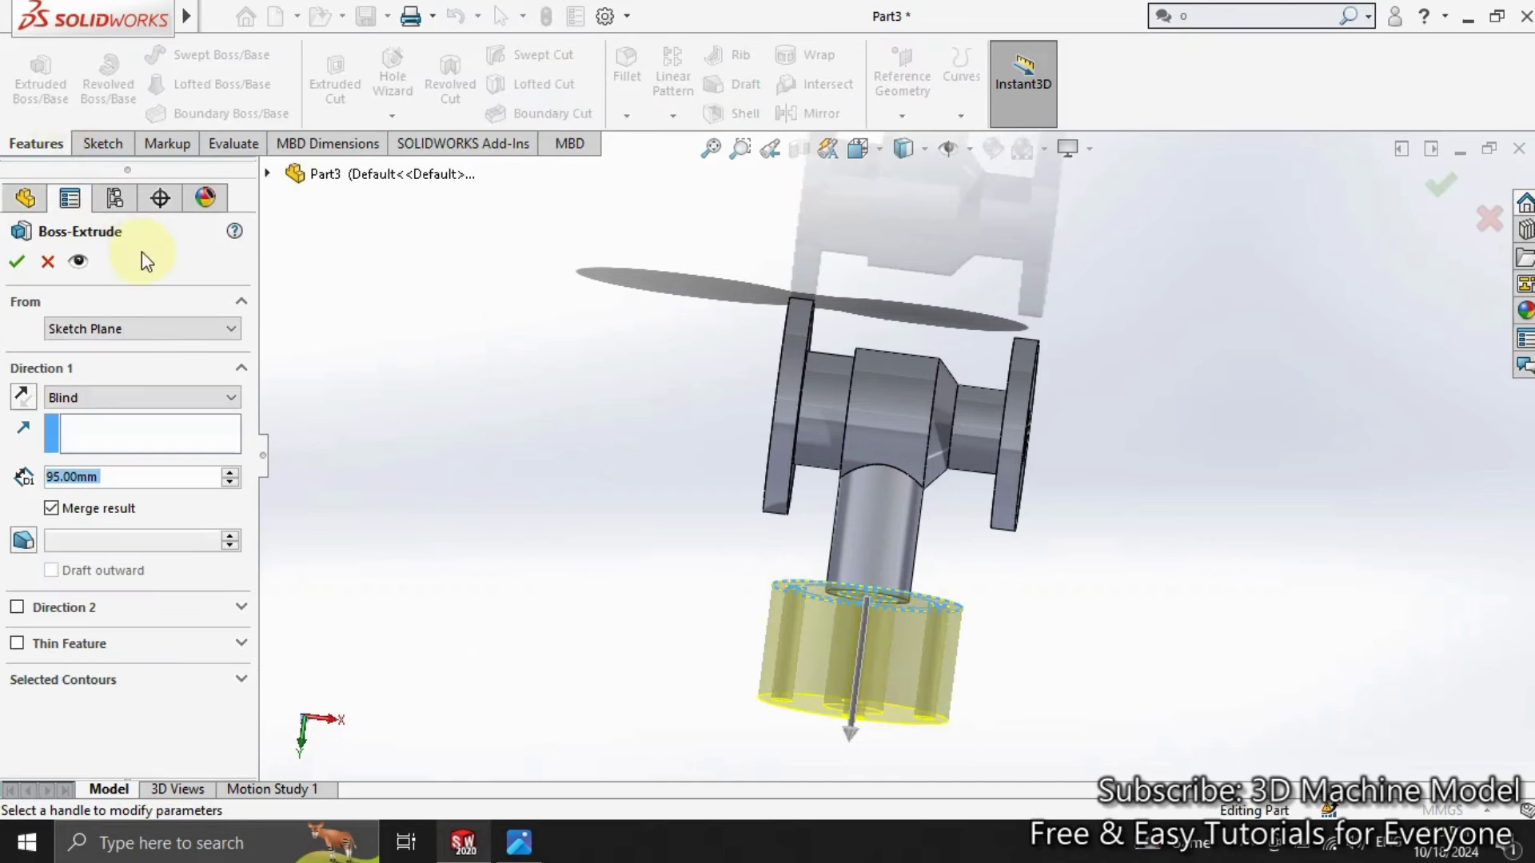
pyautogui.click(22, 397)
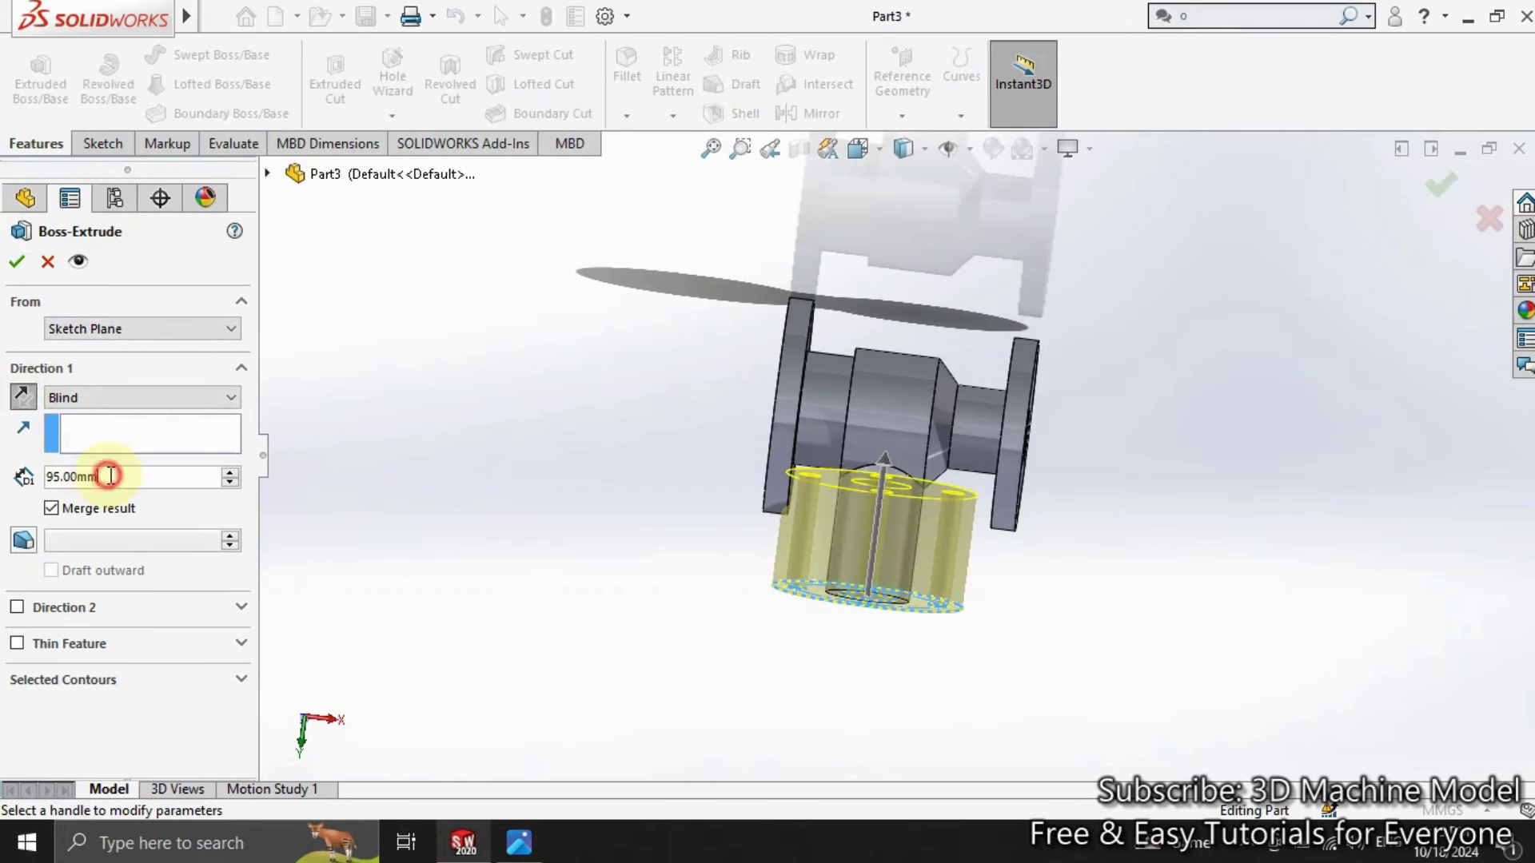
pyautogui.write('20')
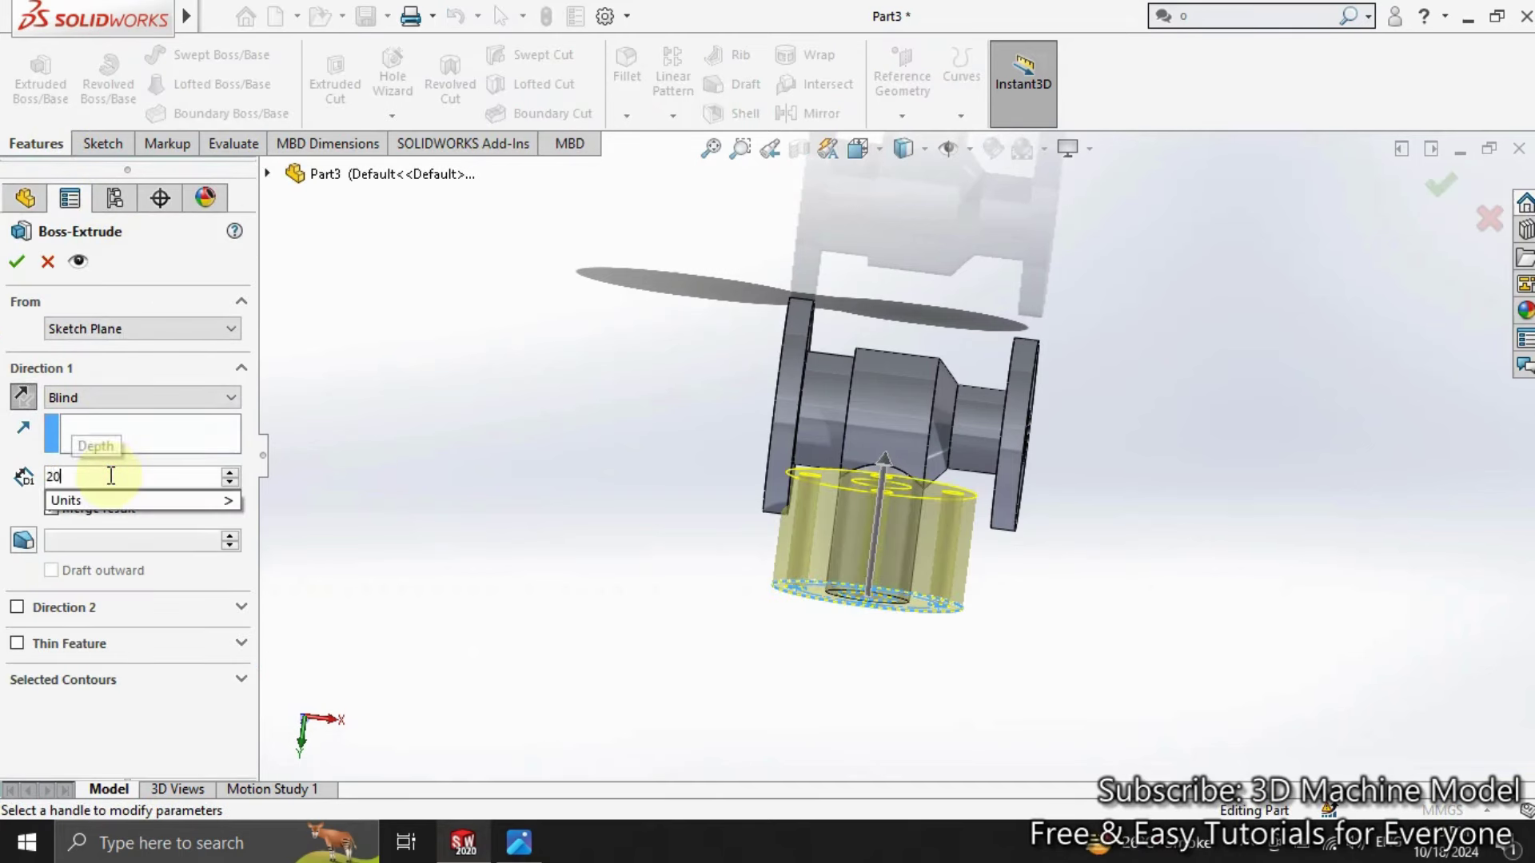
pyautogui.press('Return')
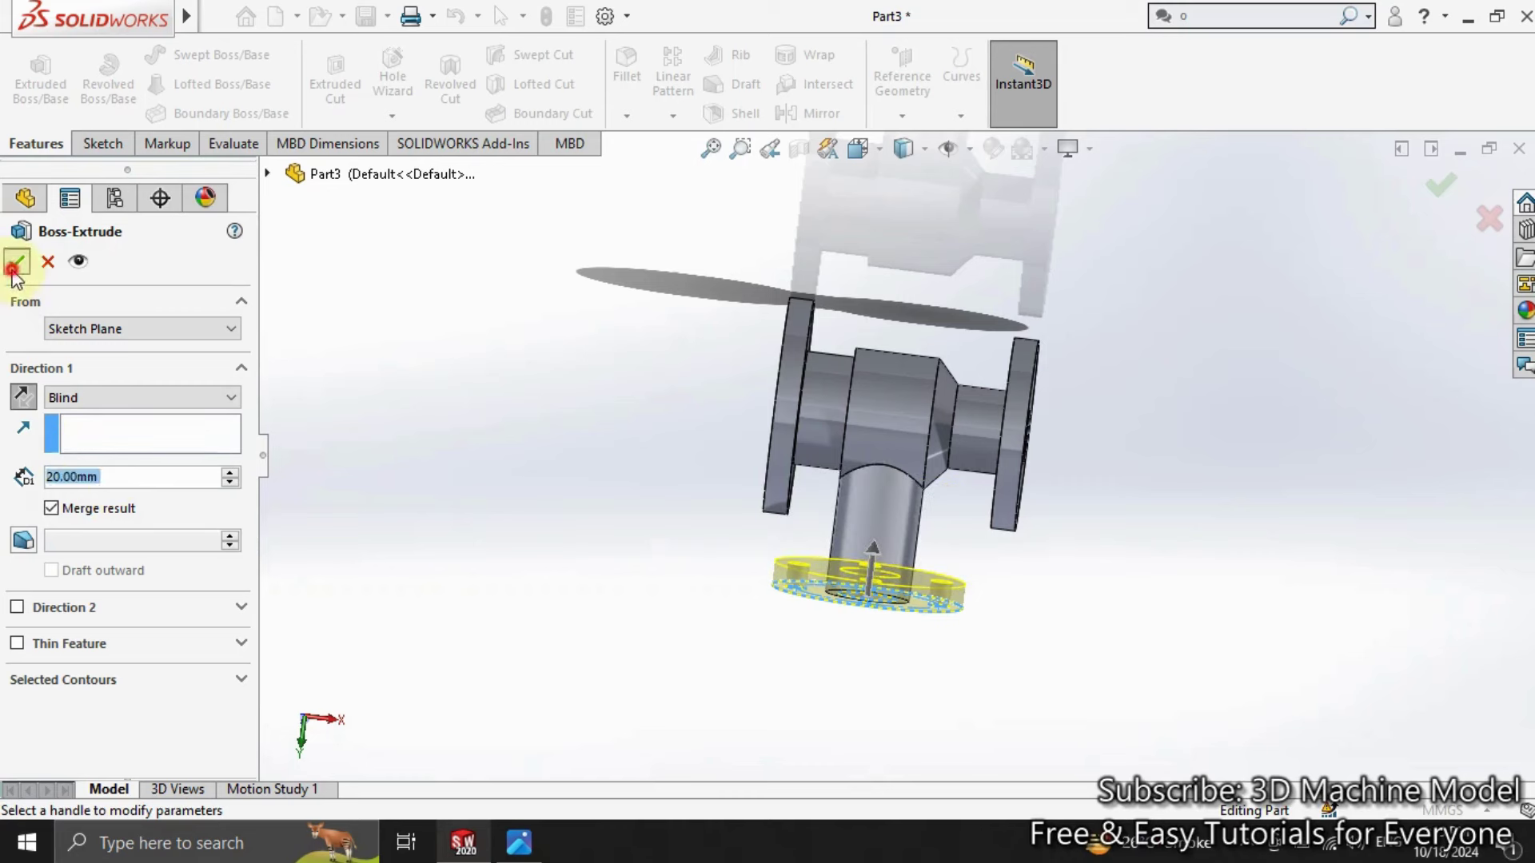
pyautogui.click(16, 264)
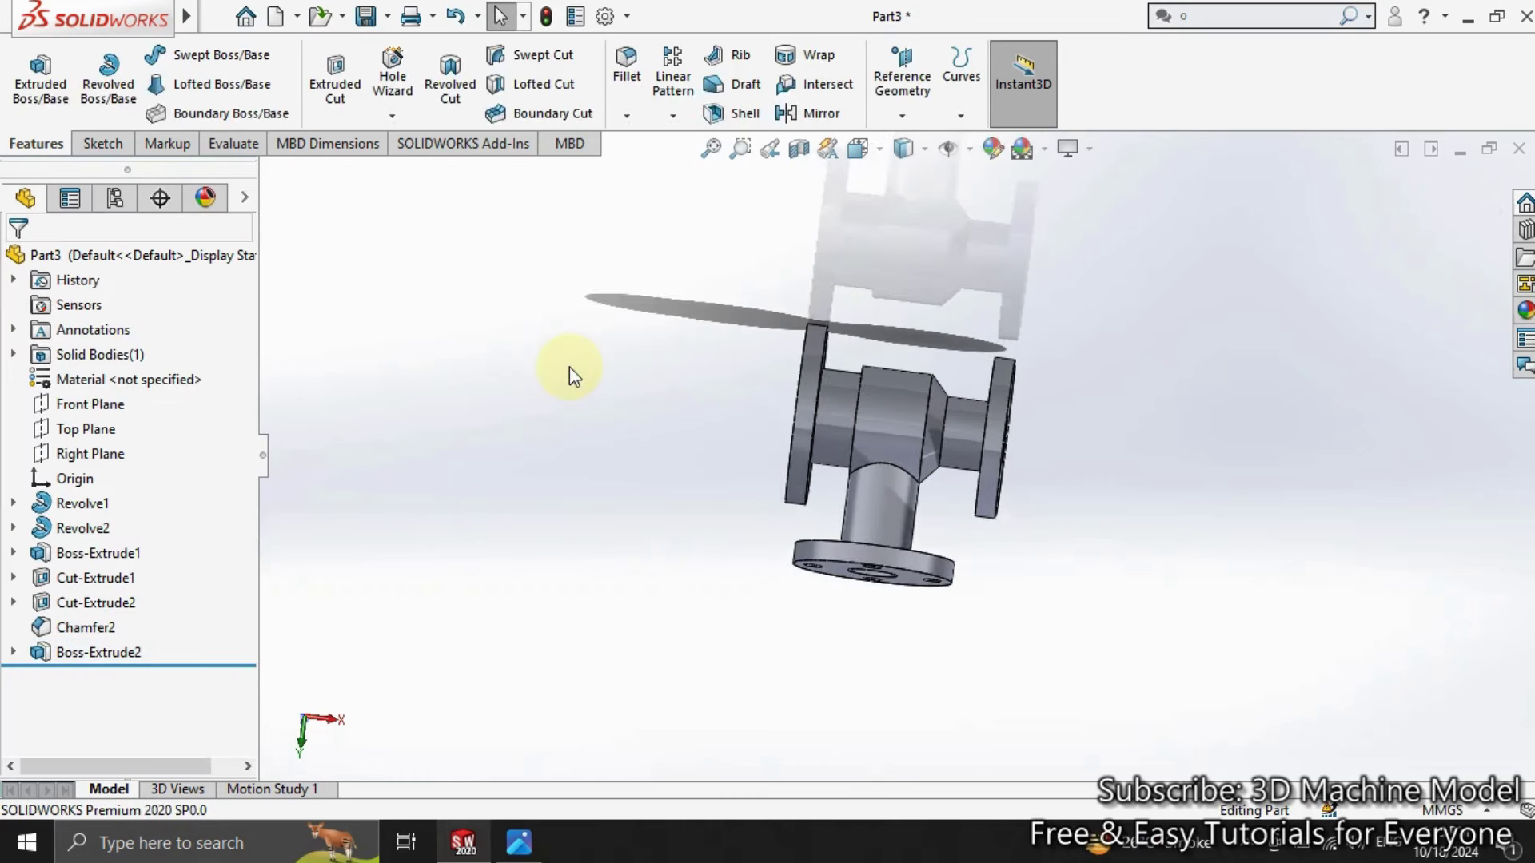
# Step: Start a new sketch on the end flange face, viewed normal to it
pyautogui.moveTo(1113, 428)
pyautogui.mouseDown(button='middle')
pyautogui.moveTo(985, 412)
pyautogui.moveTo(1233, 428)
pyautogui.moveTo(1264, 446)
pyautogui.moveTo(1103, 466)
pyautogui.moveTo(1063, 274)
pyautogui.moveTo(1083, 226)
pyautogui.moveTo(1048, 391)
pyautogui.moveTo(990, 449)
pyautogui.moveTo(1165, 480)
pyautogui.moveTo(970, 479)
pyautogui.mouseUp(button='middle')
pyautogui.click(918, 472)
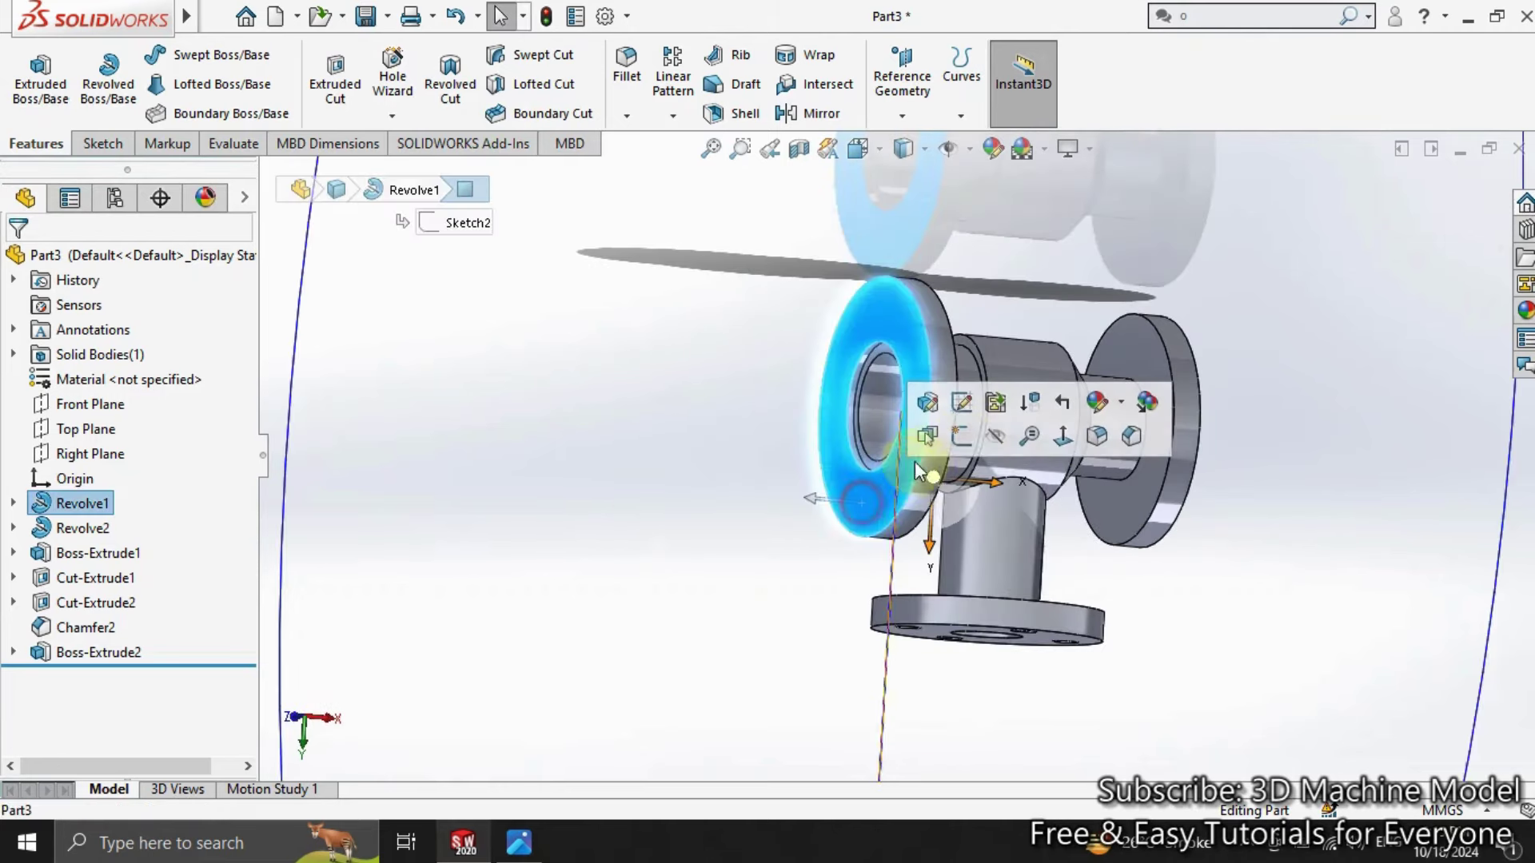
pyautogui.click(962, 435)
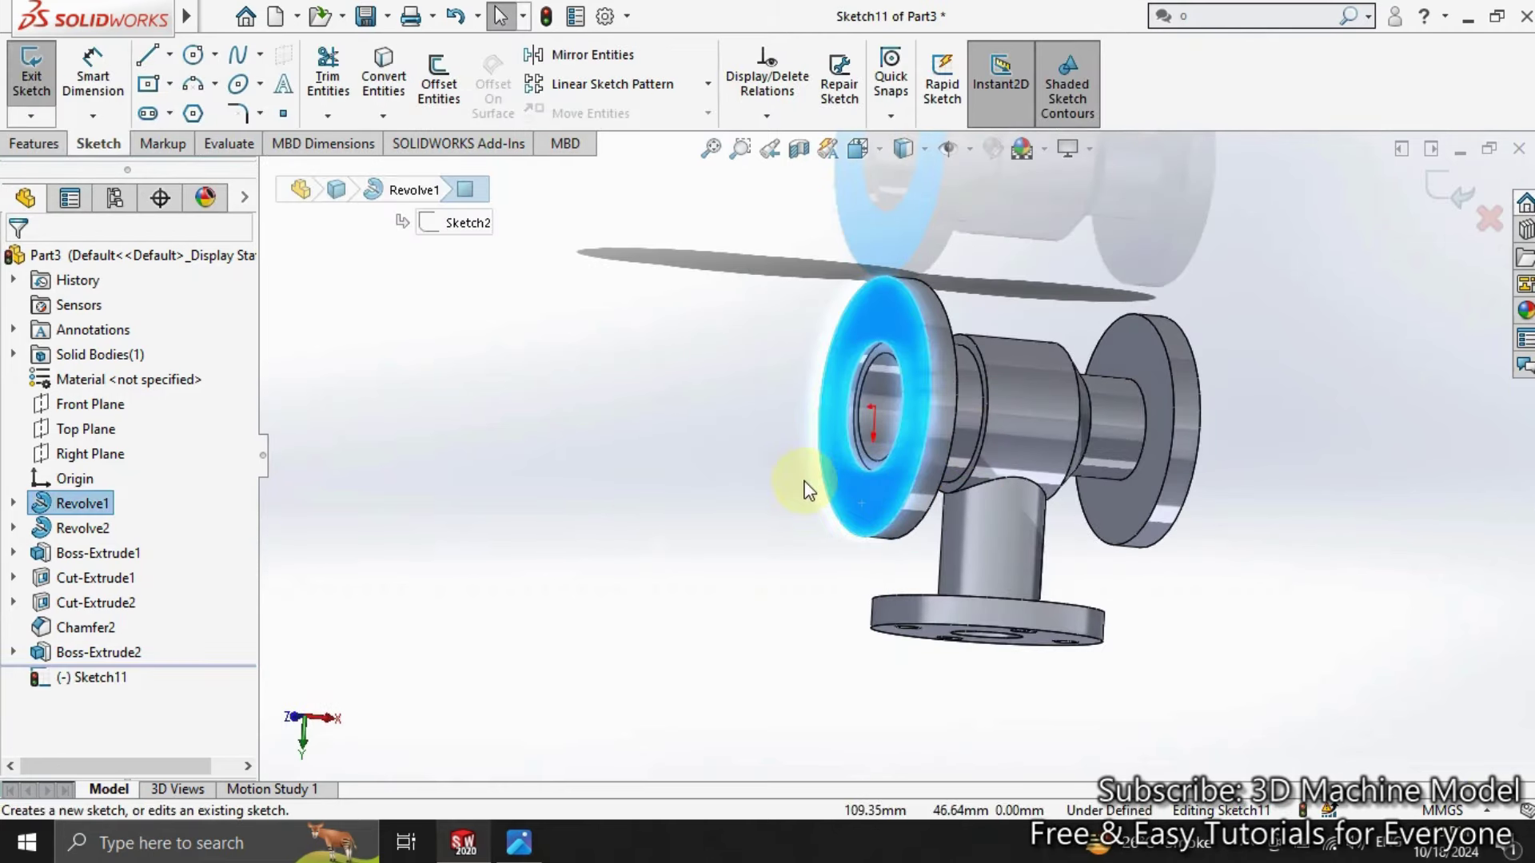
pyautogui.hotkey('ctrl', '8')
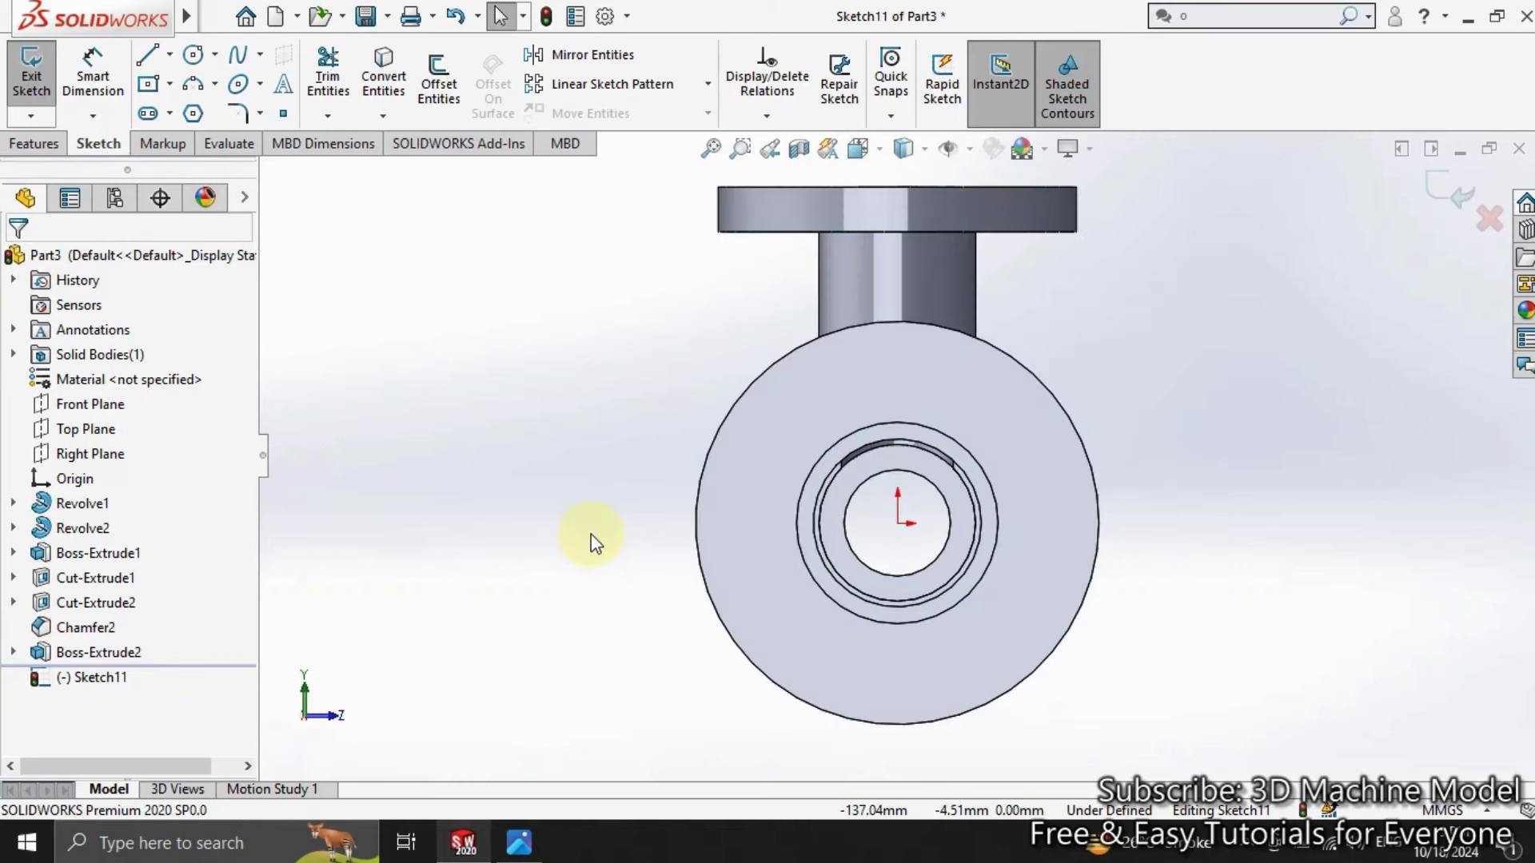
# Step: Draw a bolt circle at the origin and a hole circle on its top, making the bolt circle construction
pyautogui.click(192, 54)
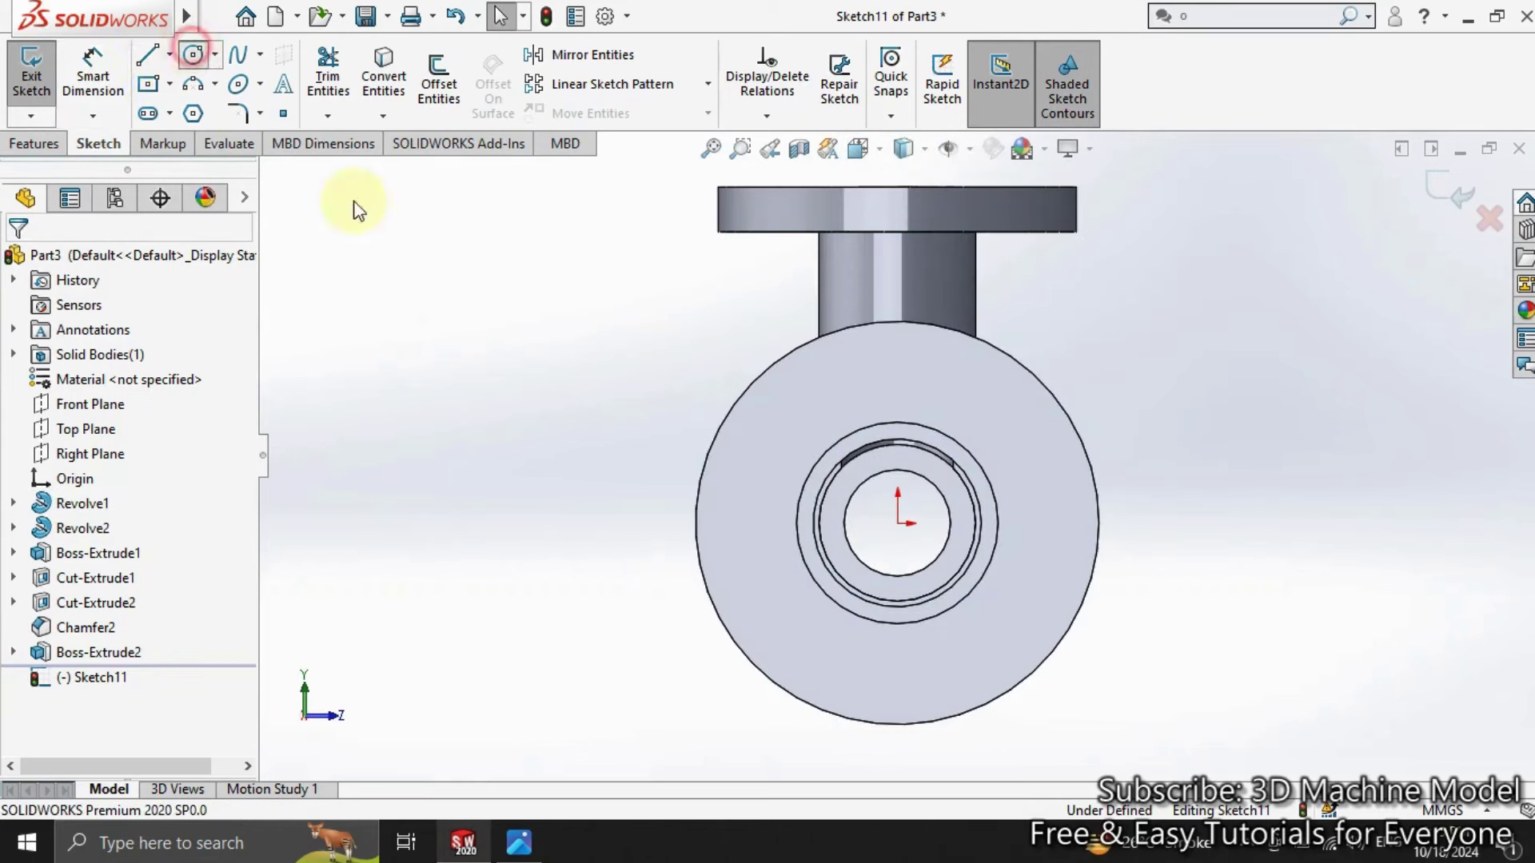
pyautogui.moveTo(898, 522); pyautogui.dragTo(878, 572)
pyautogui.click(898, 523)
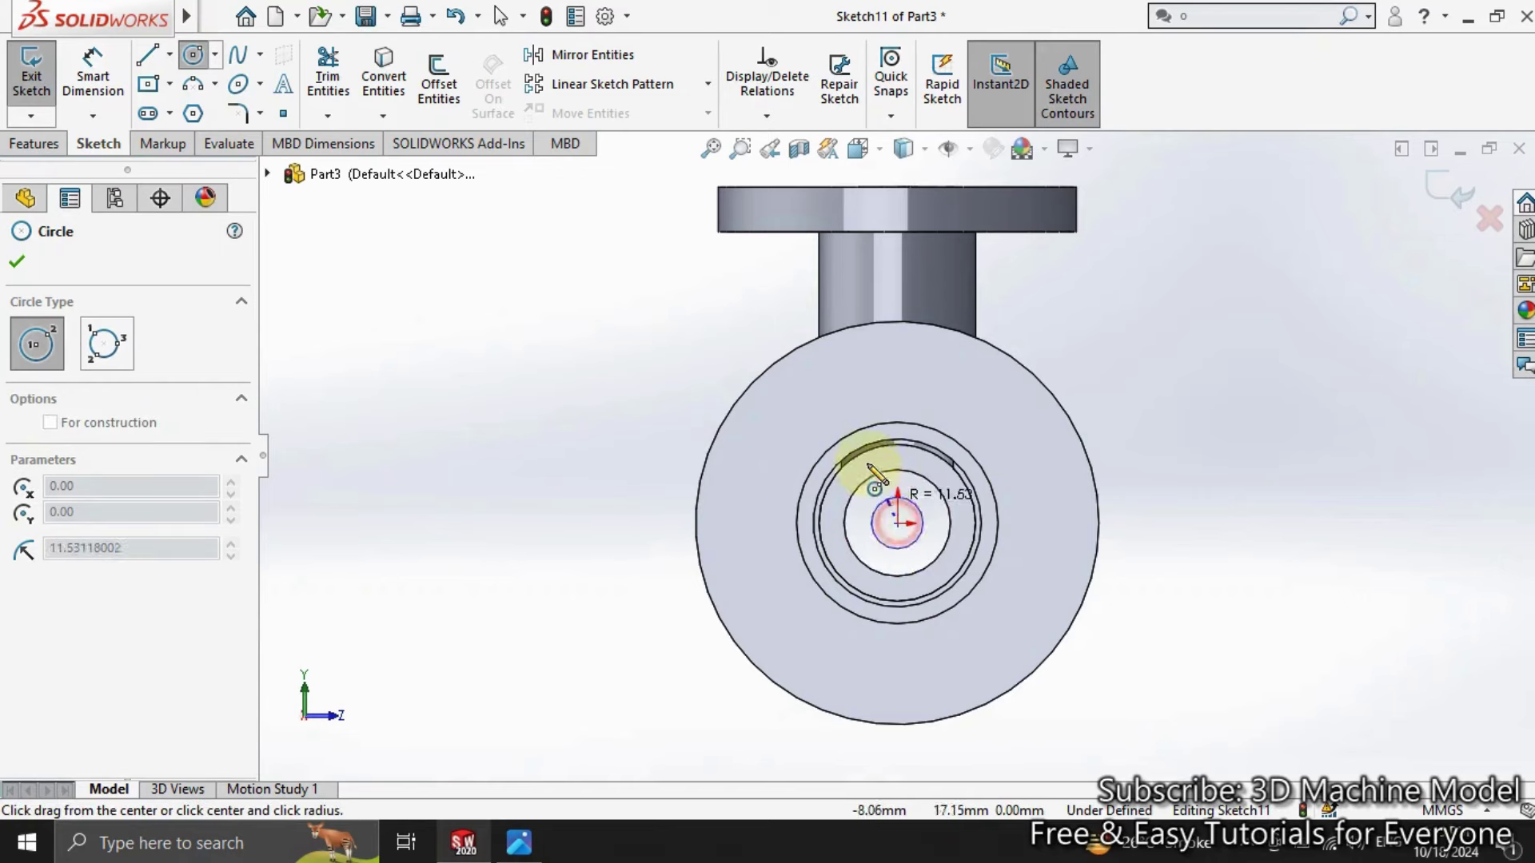
pyautogui.click(864, 366)
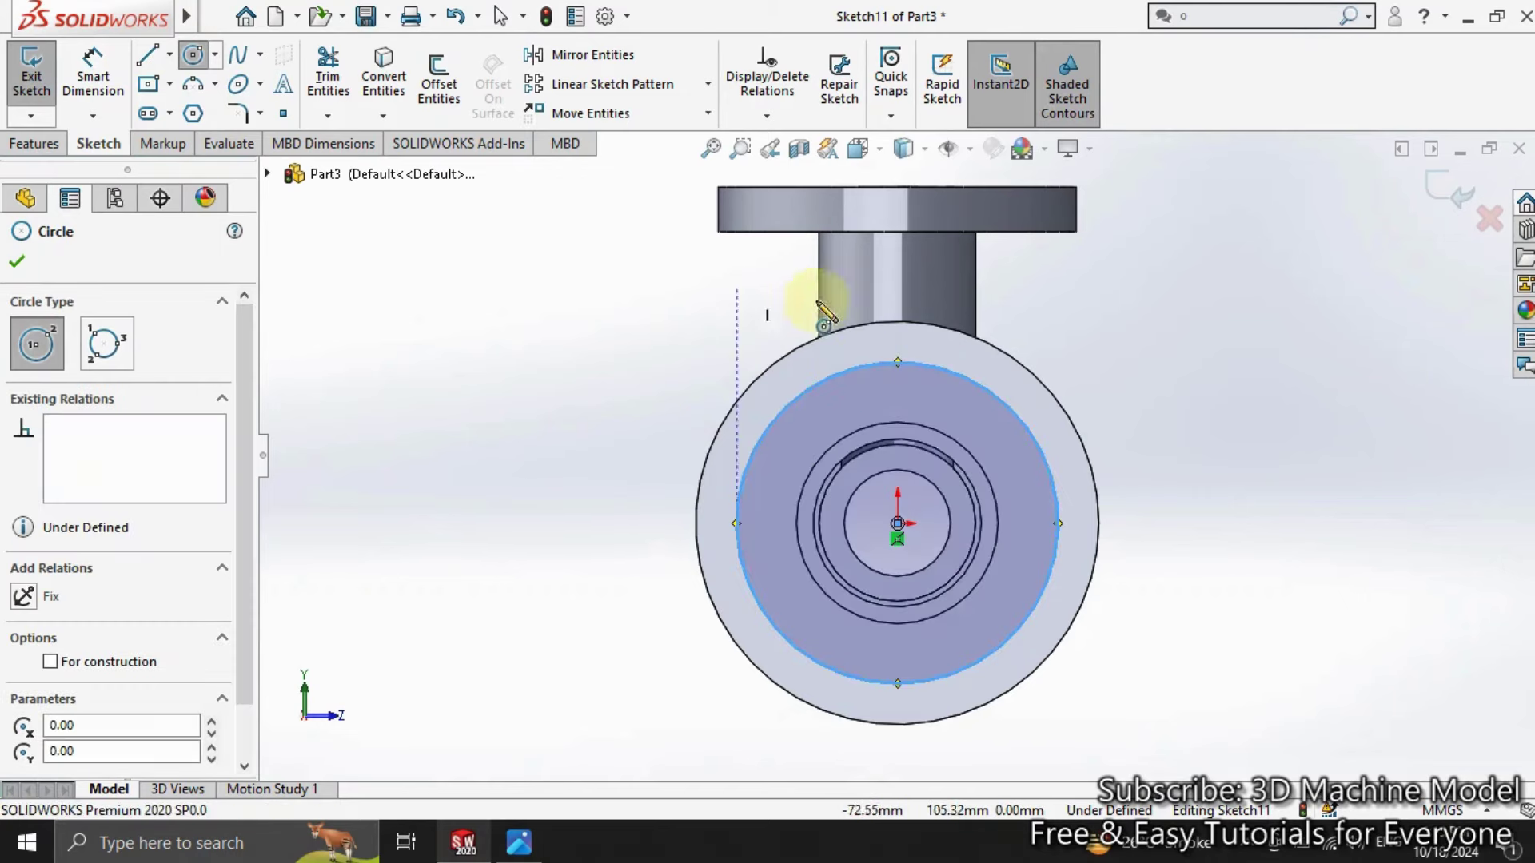
pyautogui.click(898, 362)
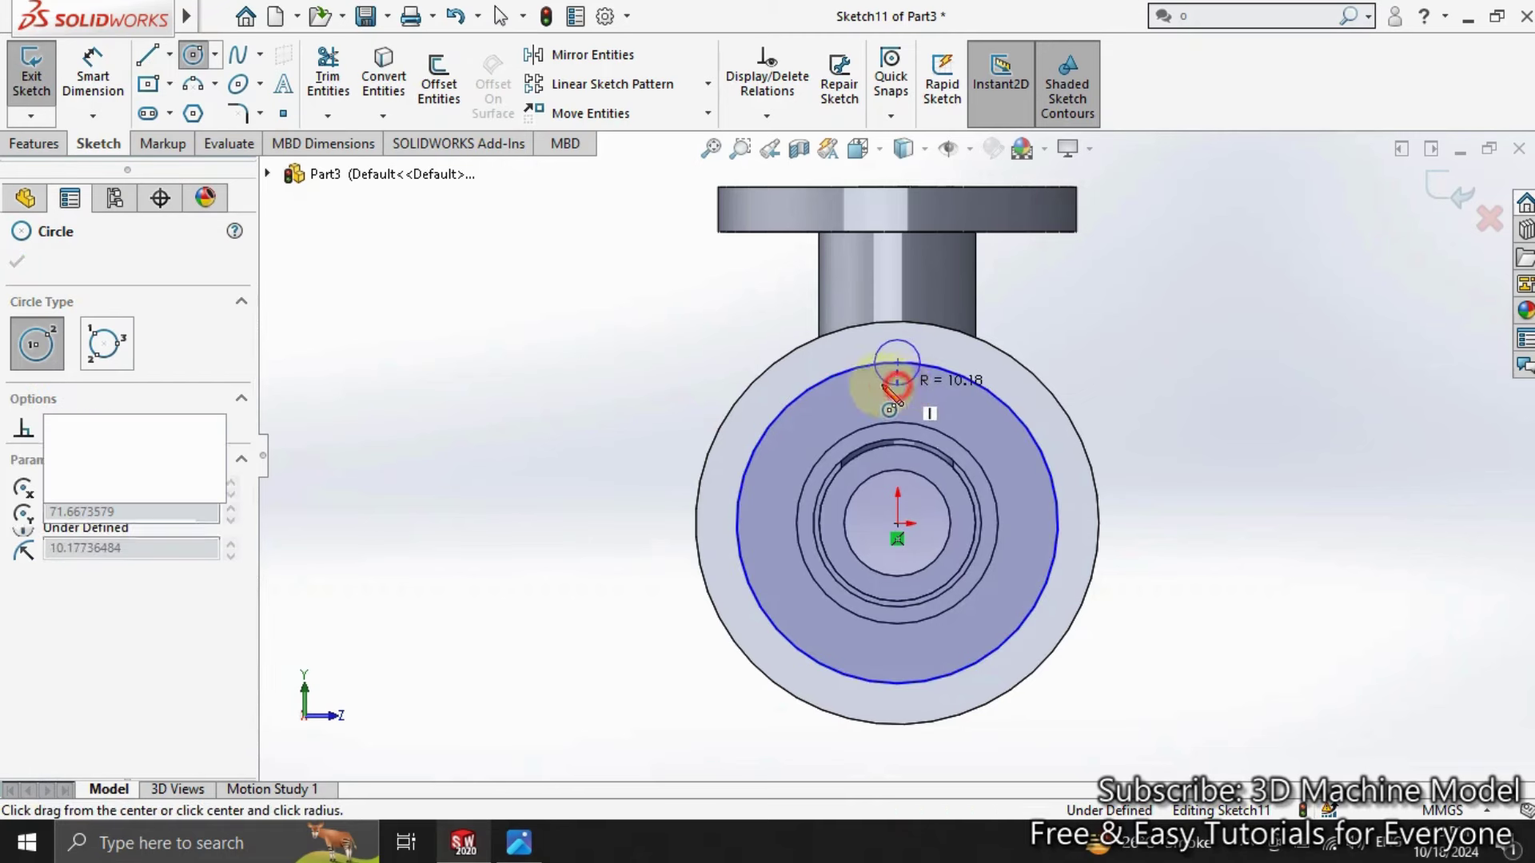
pyautogui.click(913, 382)
pyautogui.press('Escape')
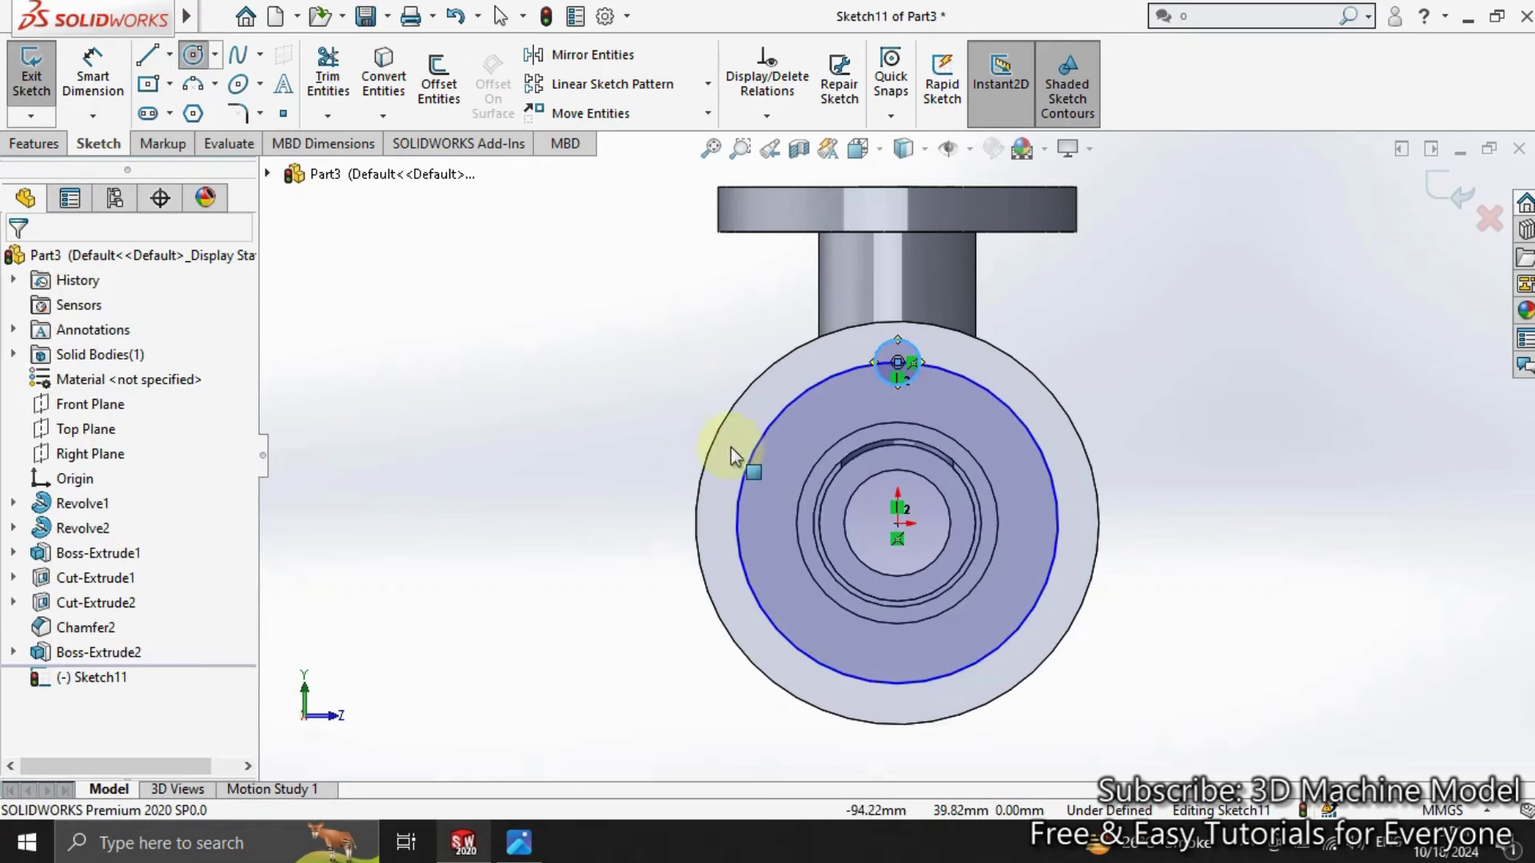
pyautogui.click(755, 452)
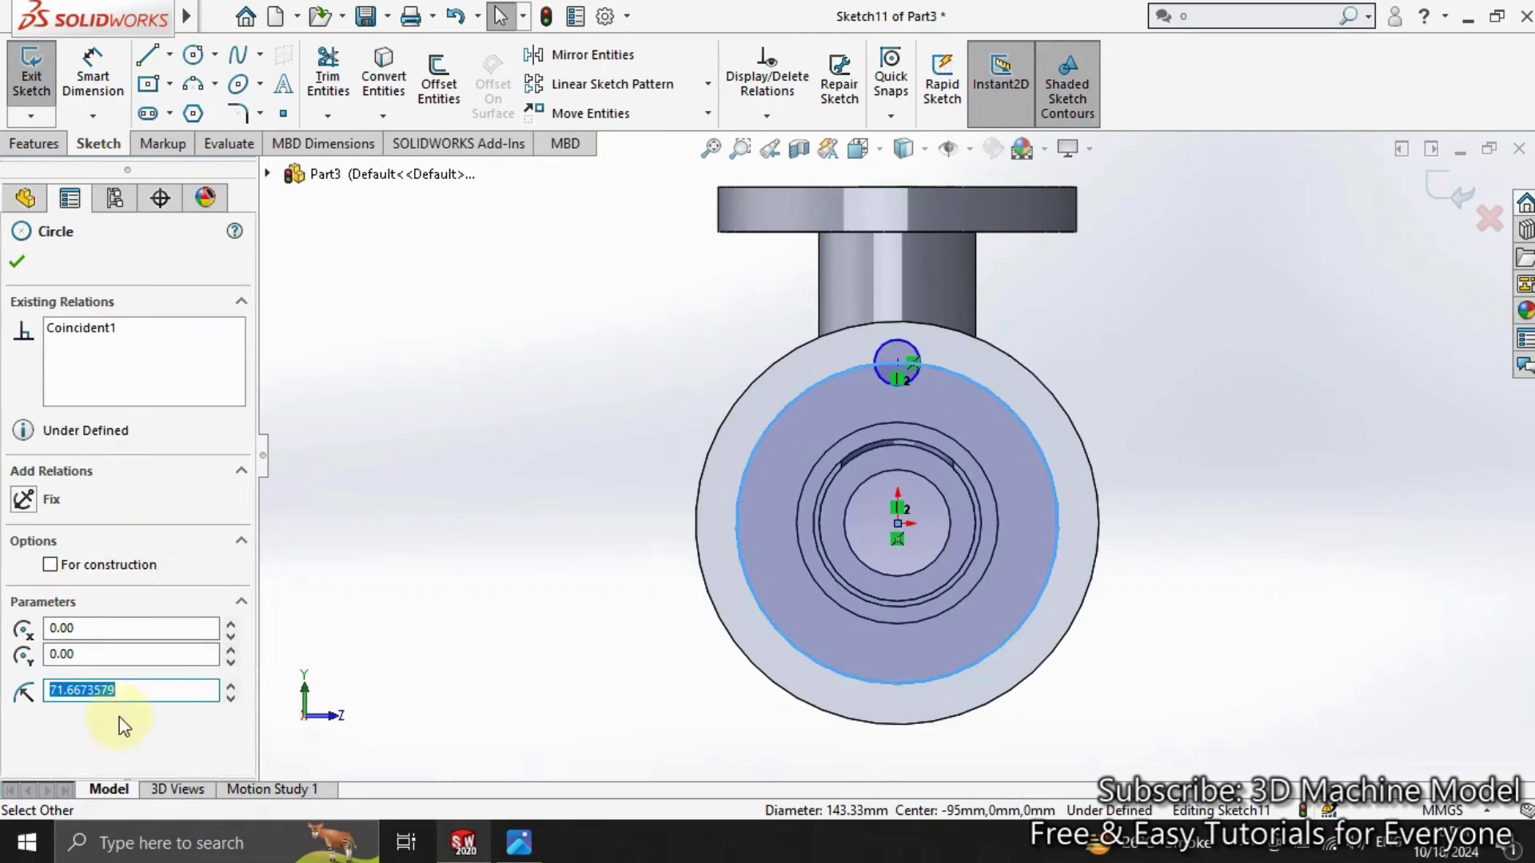
pyautogui.click(74, 566)
pyautogui.press('Escape')
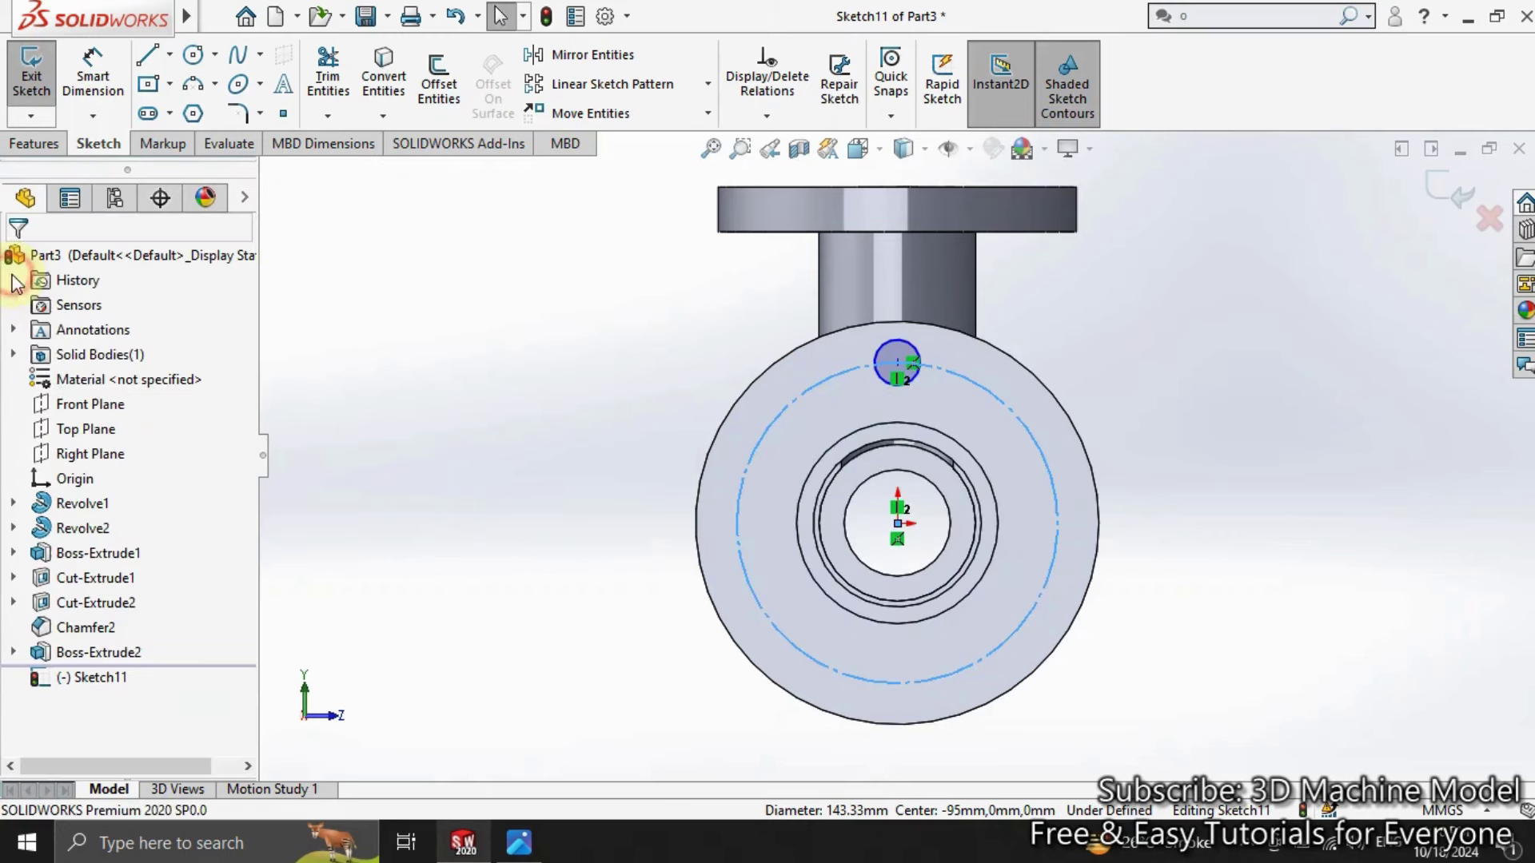
# Step: Dimension the bolt circle Ø140 and the hole circle Ø18
pyautogui.click(93, 72)
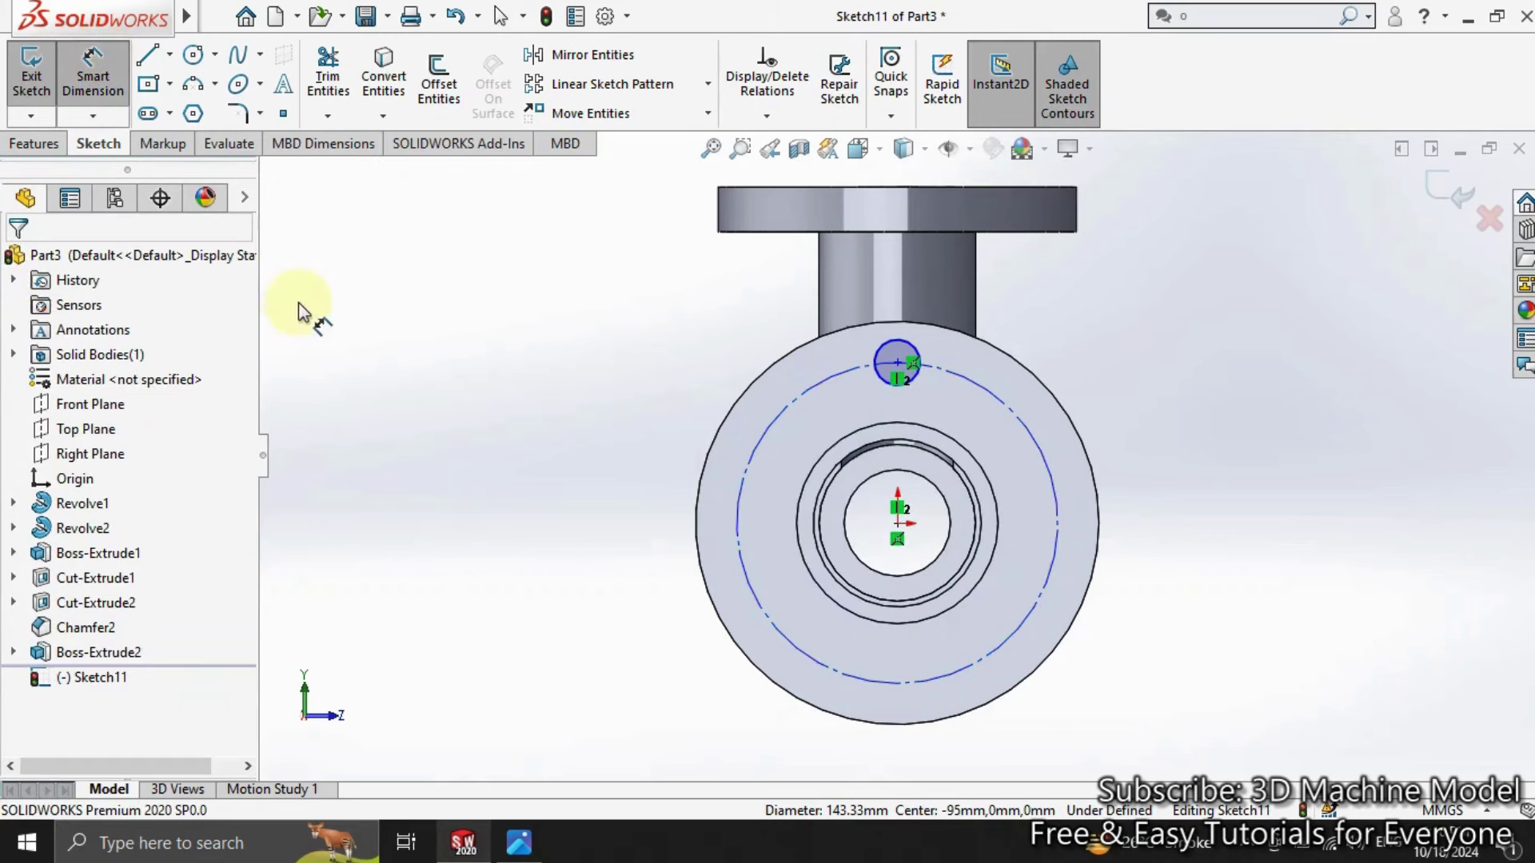
pyautogui.click(745, 472)
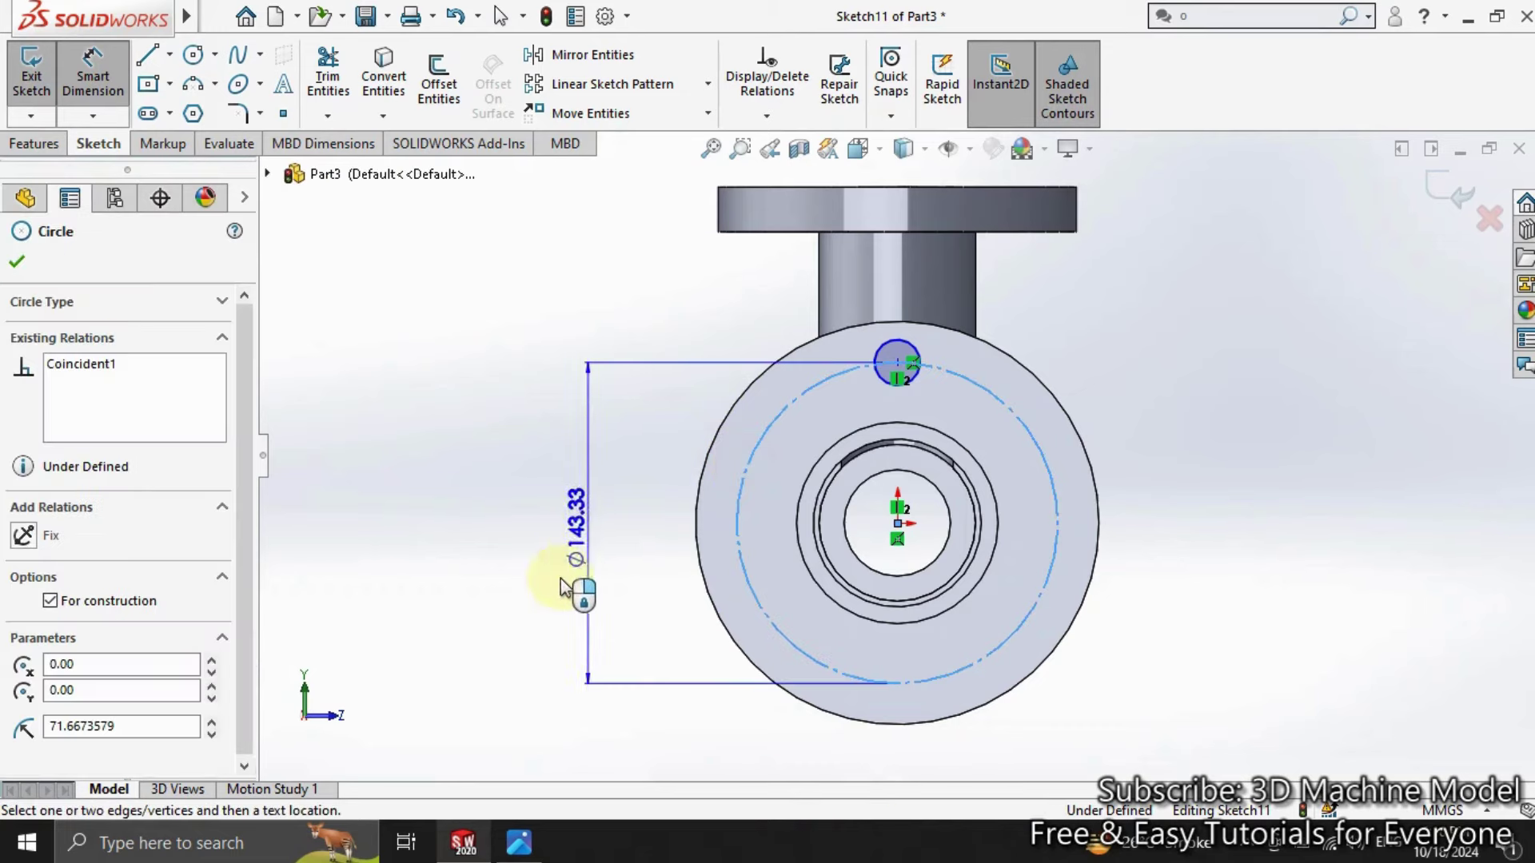
pyautogui.click(553, 600)
pyautogui.write('140')
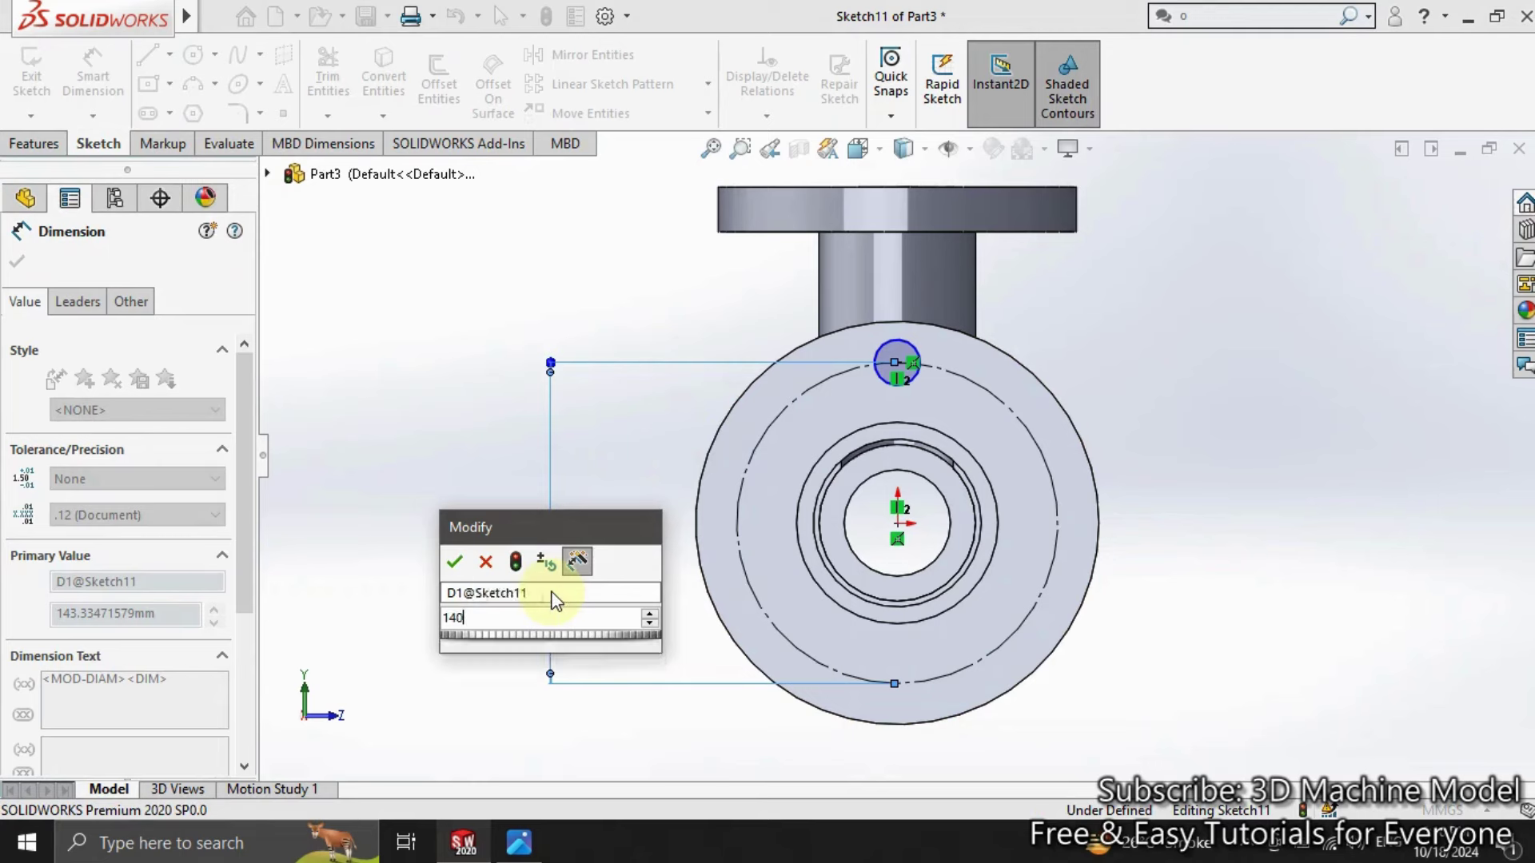
pyautogui.press('Return')
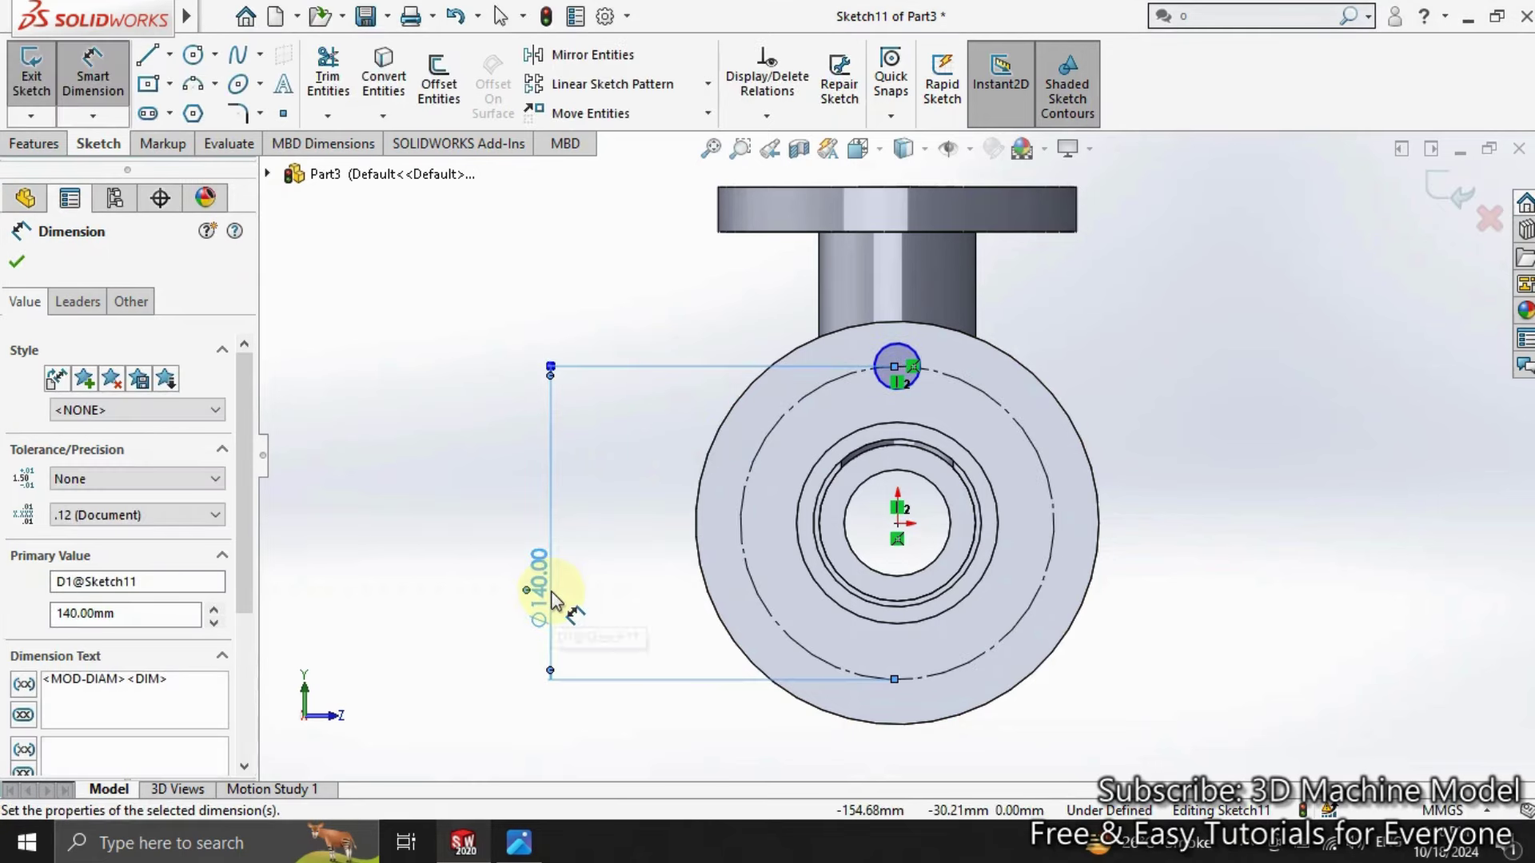
pyautogui.click(887, 367)
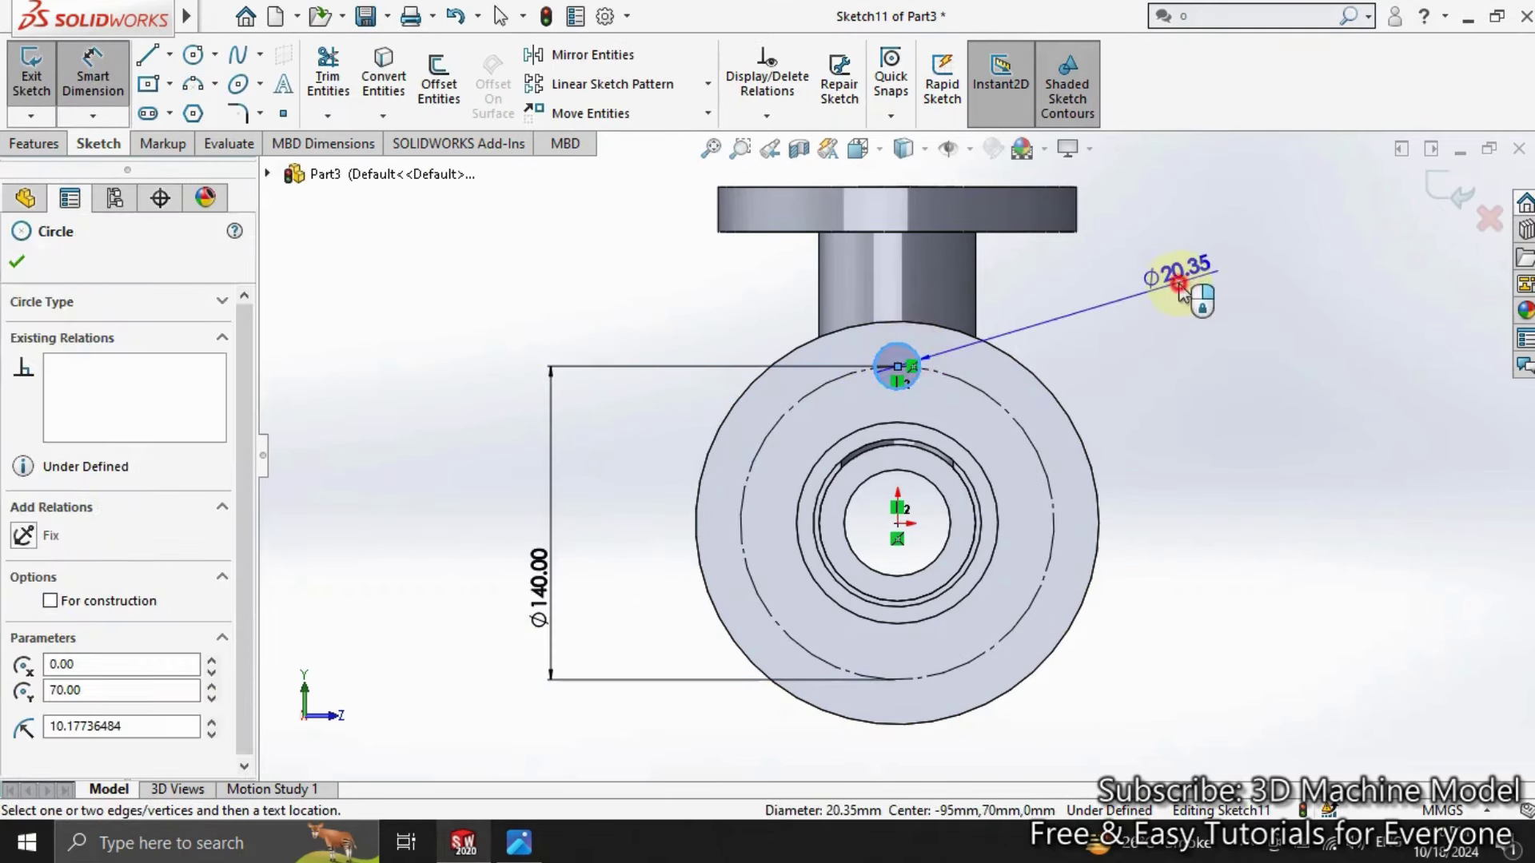
pyautogui.click(1182, 293)
pyautogui.write('18')
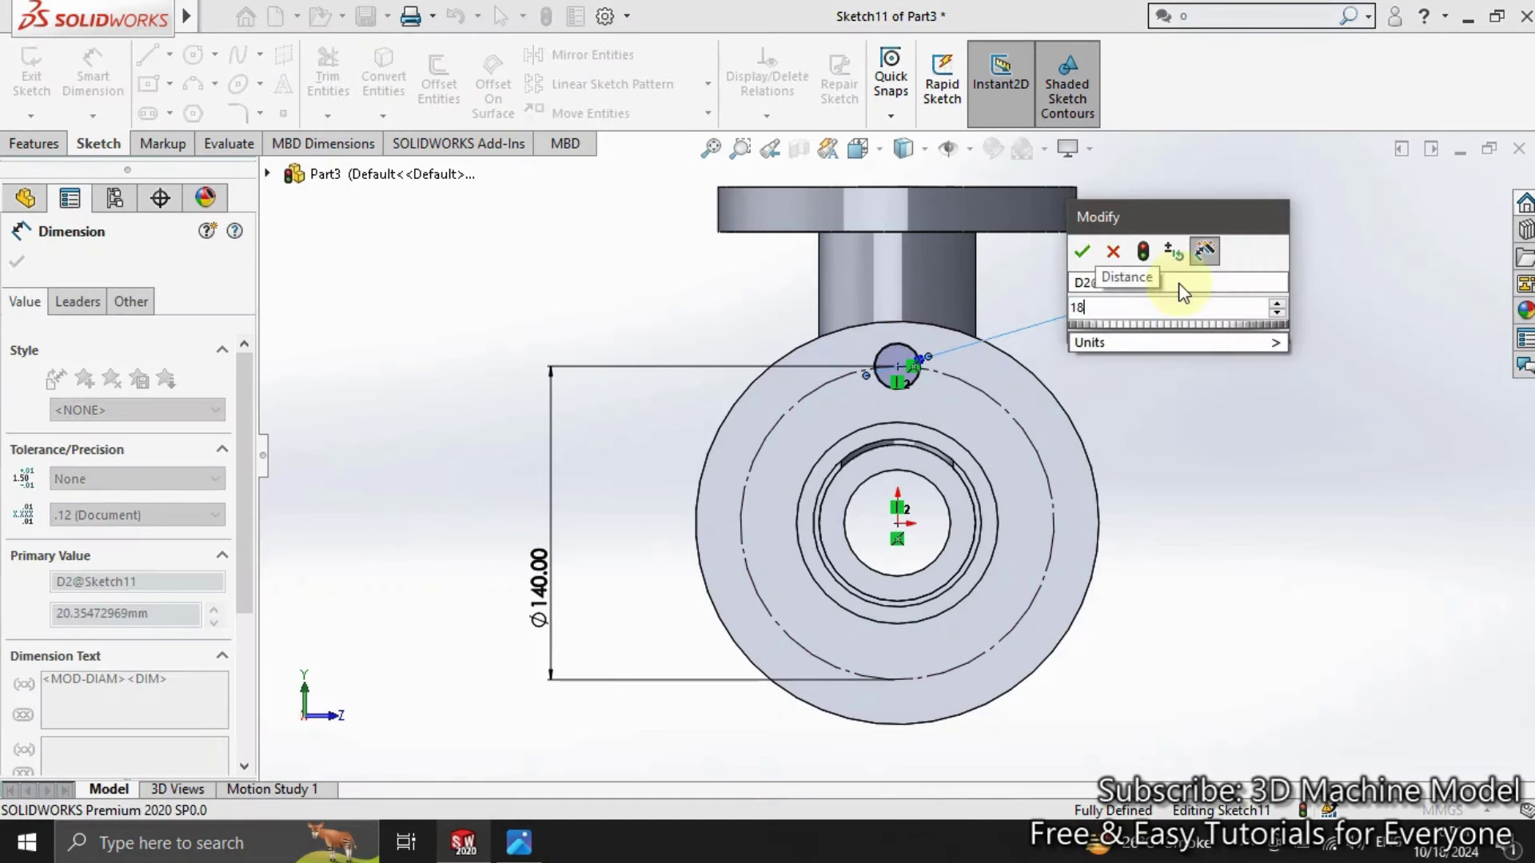
pyautogui.click(1081, 253)
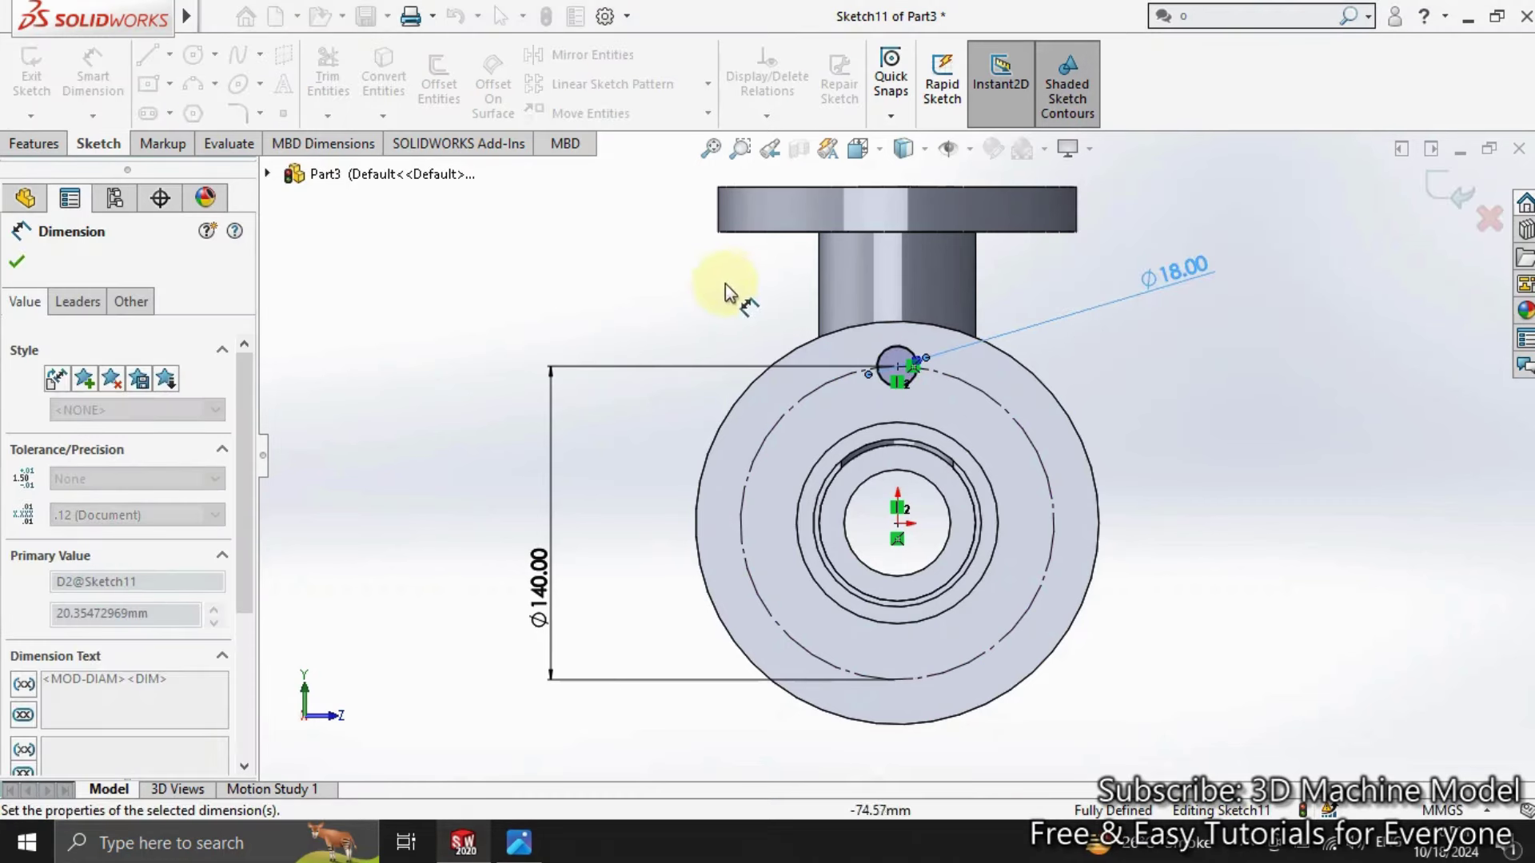
pyautogui.press('Escape')
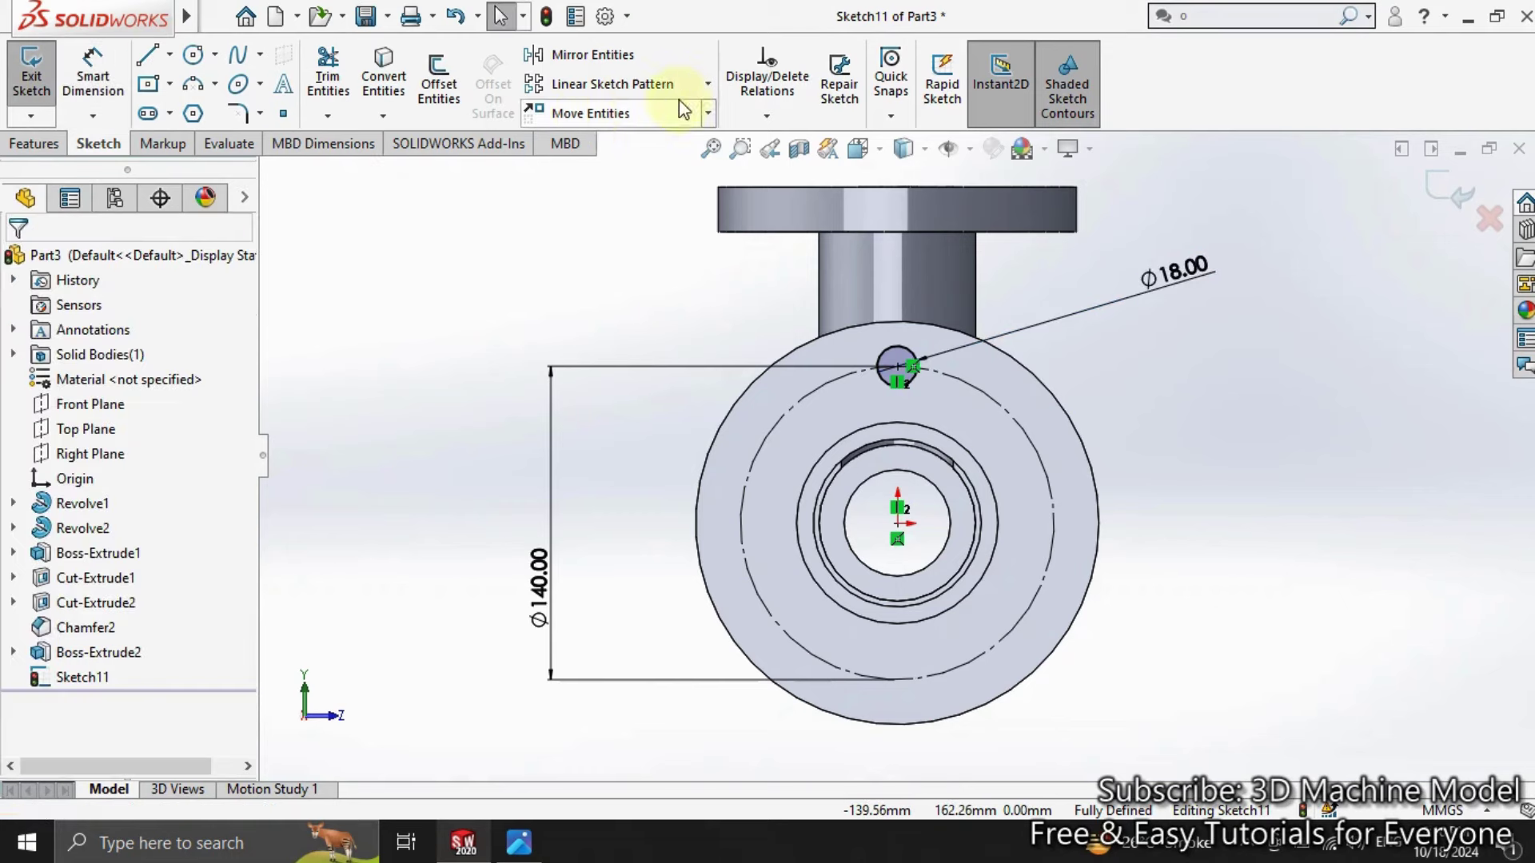
# Step: Circularly pattern the Ø18 hole into 4 equal copies around the centre
pyautogui.click(708, 85)
pyautogui.click(706, 142)
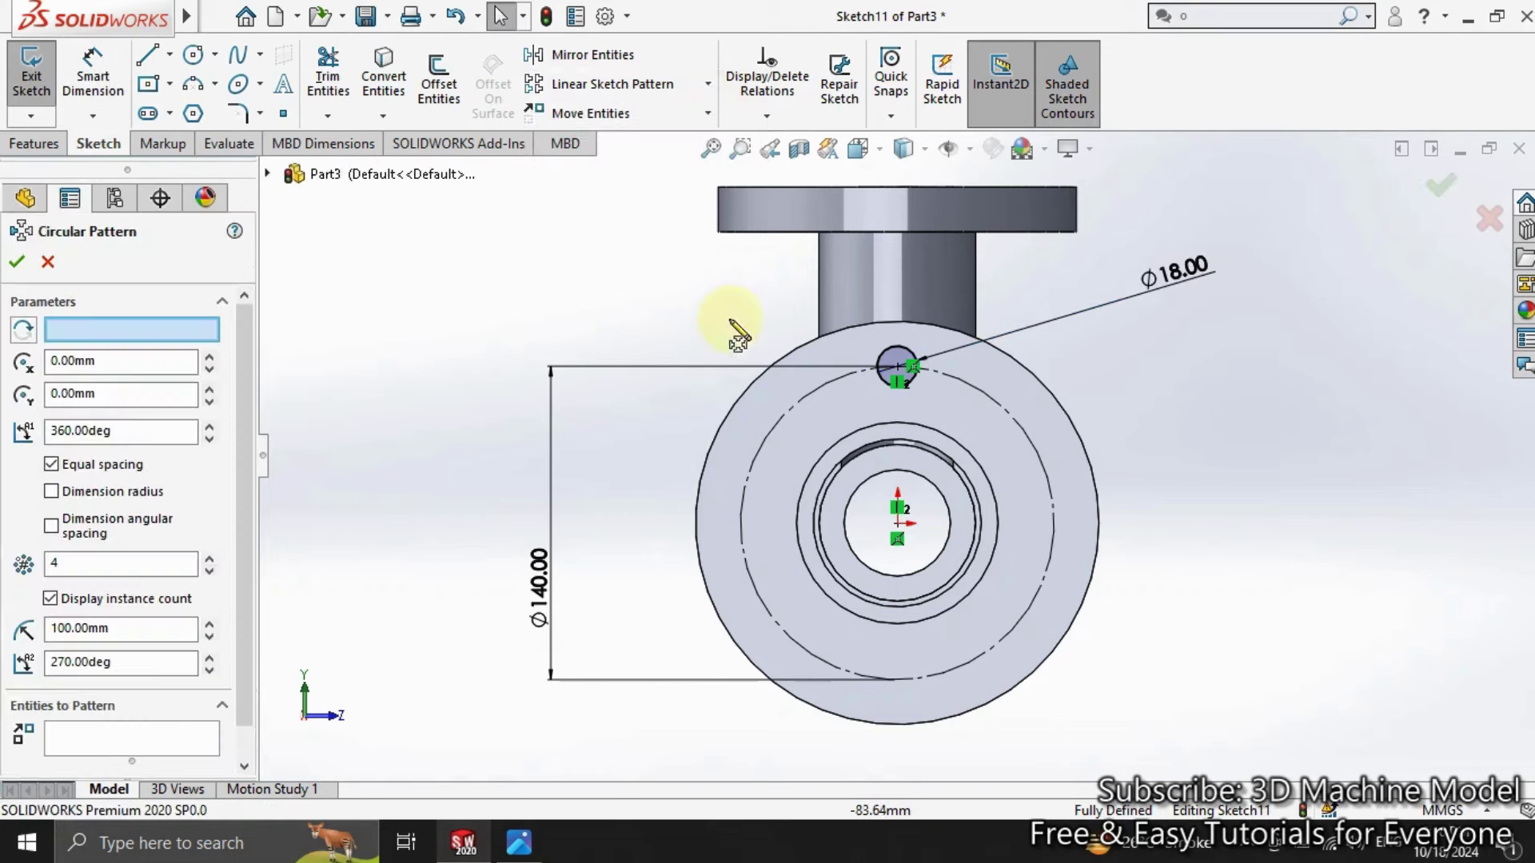
pyautogui.click(885, 361)
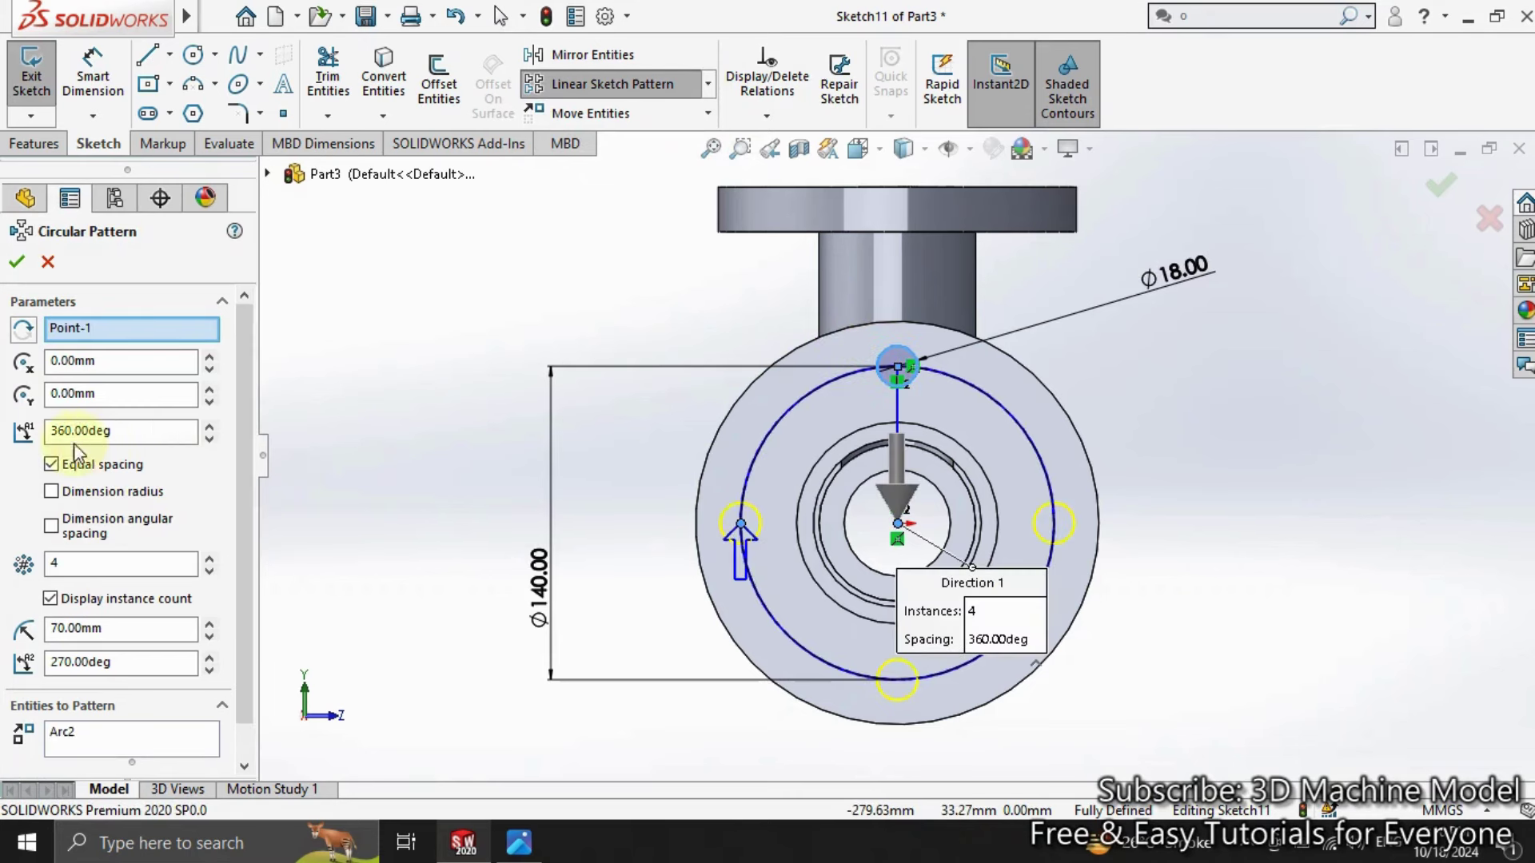
pyautogui.click(15, 263)
pyautogui.click(516, 322)
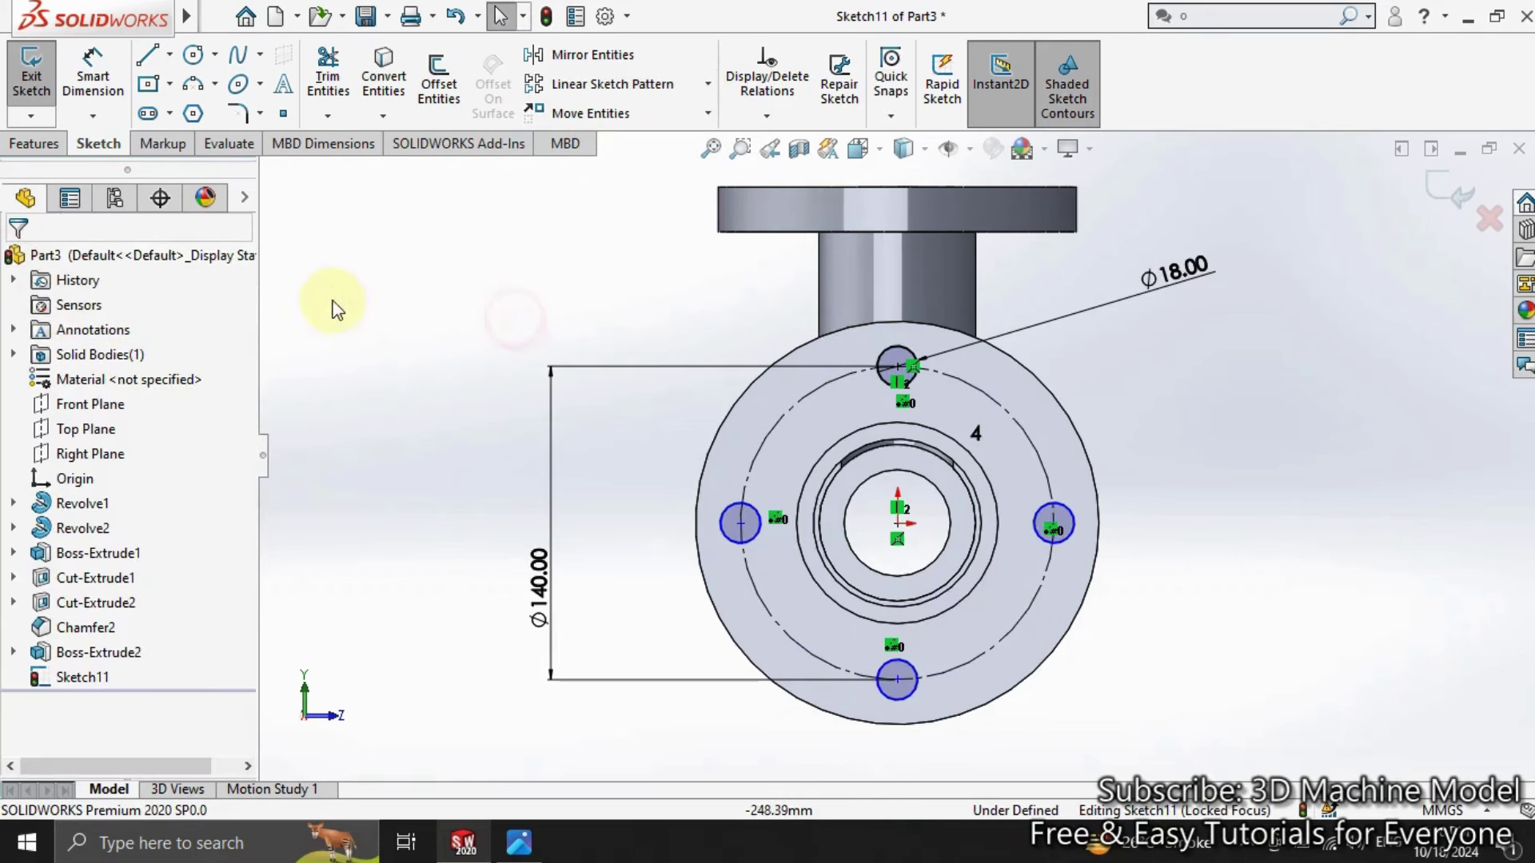
# Step: Extrude-cut Sketch11's four Ø18 bolt holes 30 mm deep as Cut-Extrude3
pyautogui.click(32, 87)
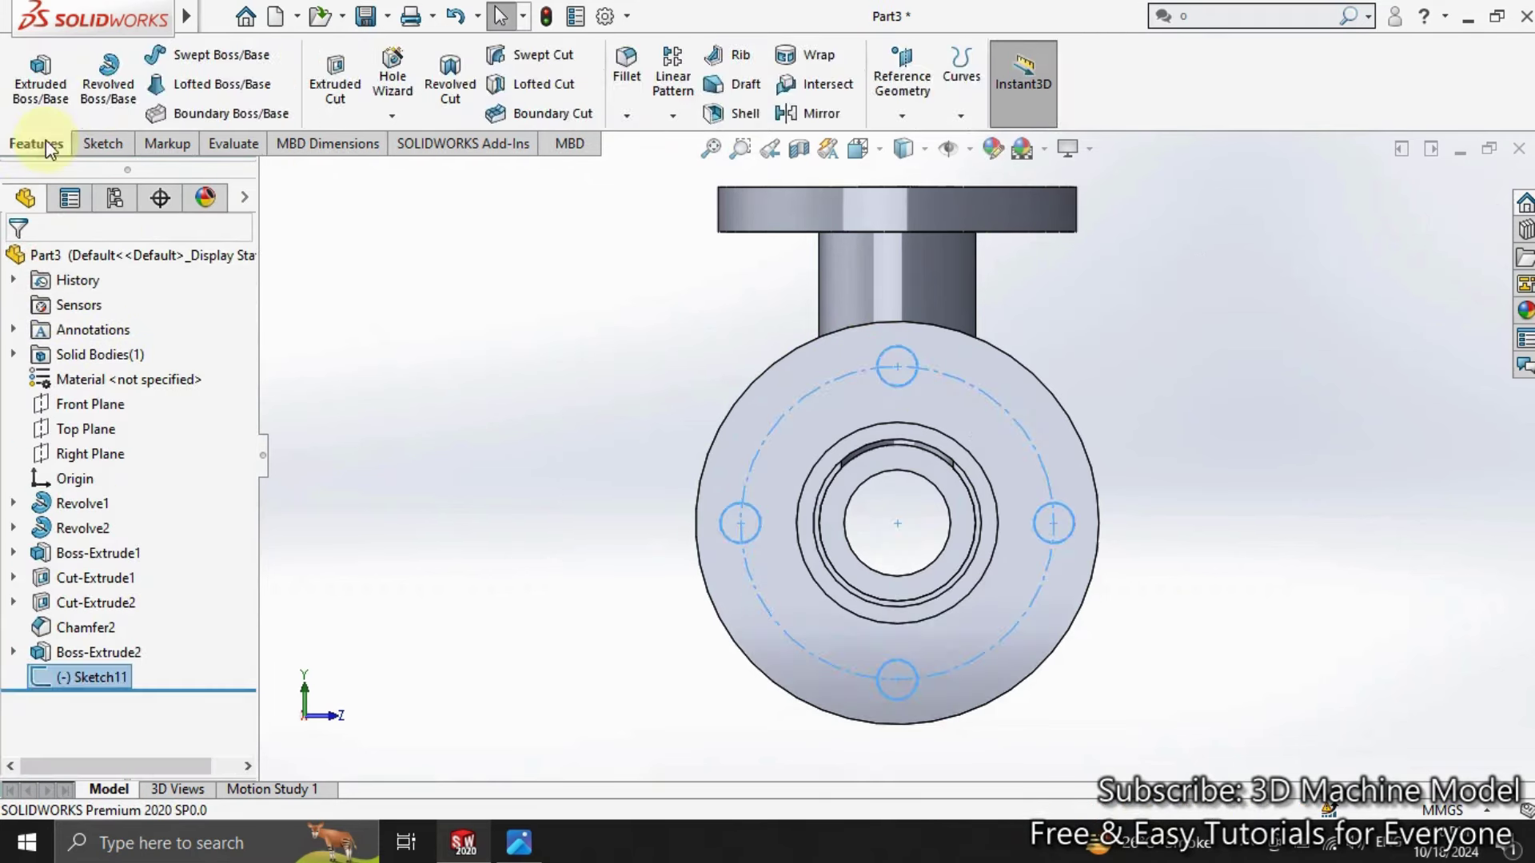
pyautogui.click(335, 84)
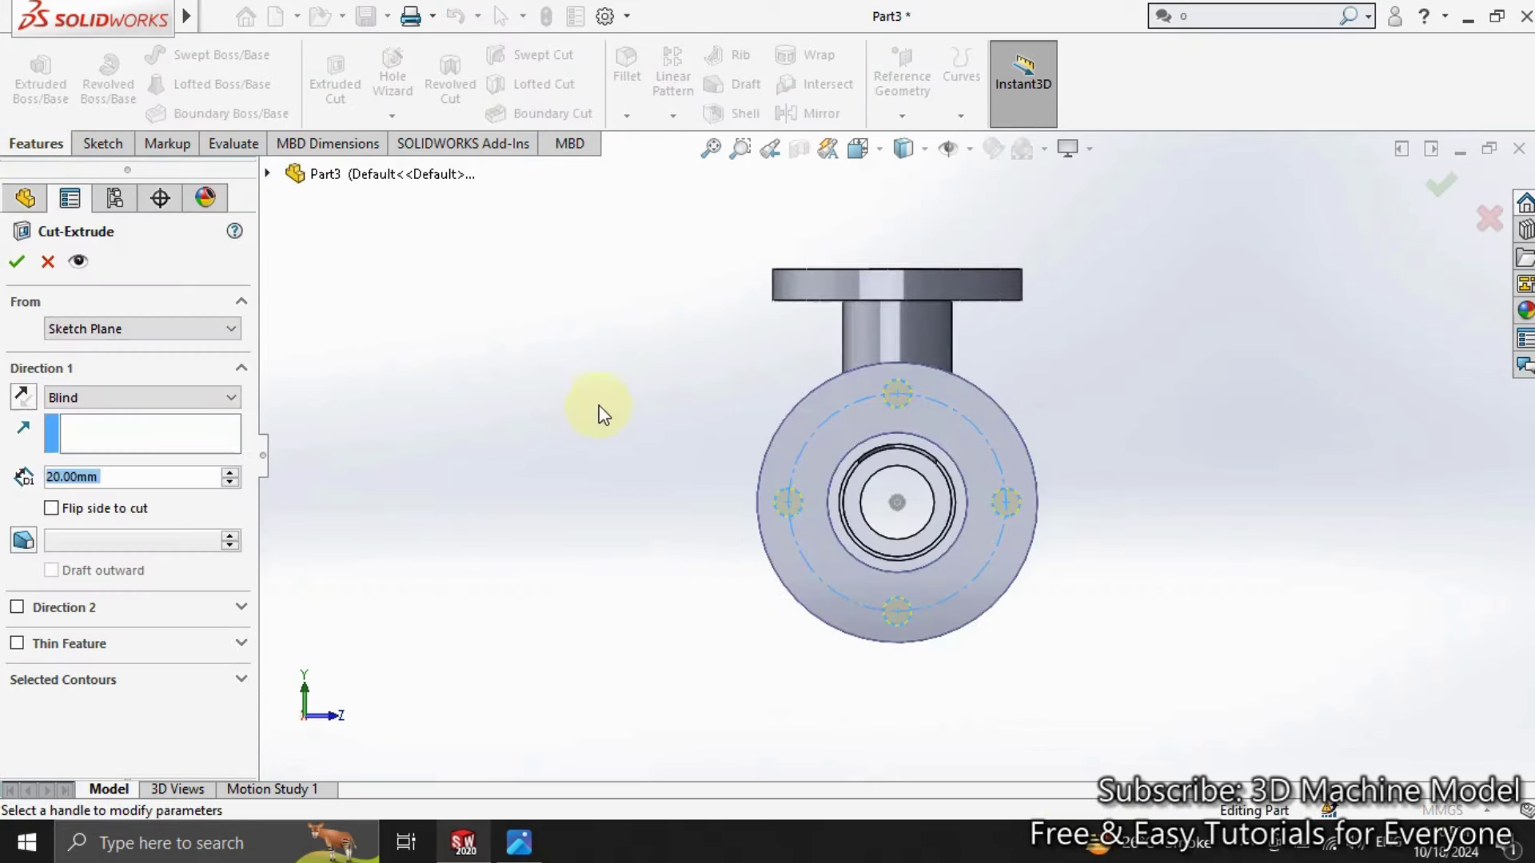
pyautogui.moveTo(488, 396)
pyautogui.mouseDown(button='middle')
pyautogui.moveTo(376, 394)
pyautogui.moveTo(416, 419)
pyautogui.mouseUp(button='middle')
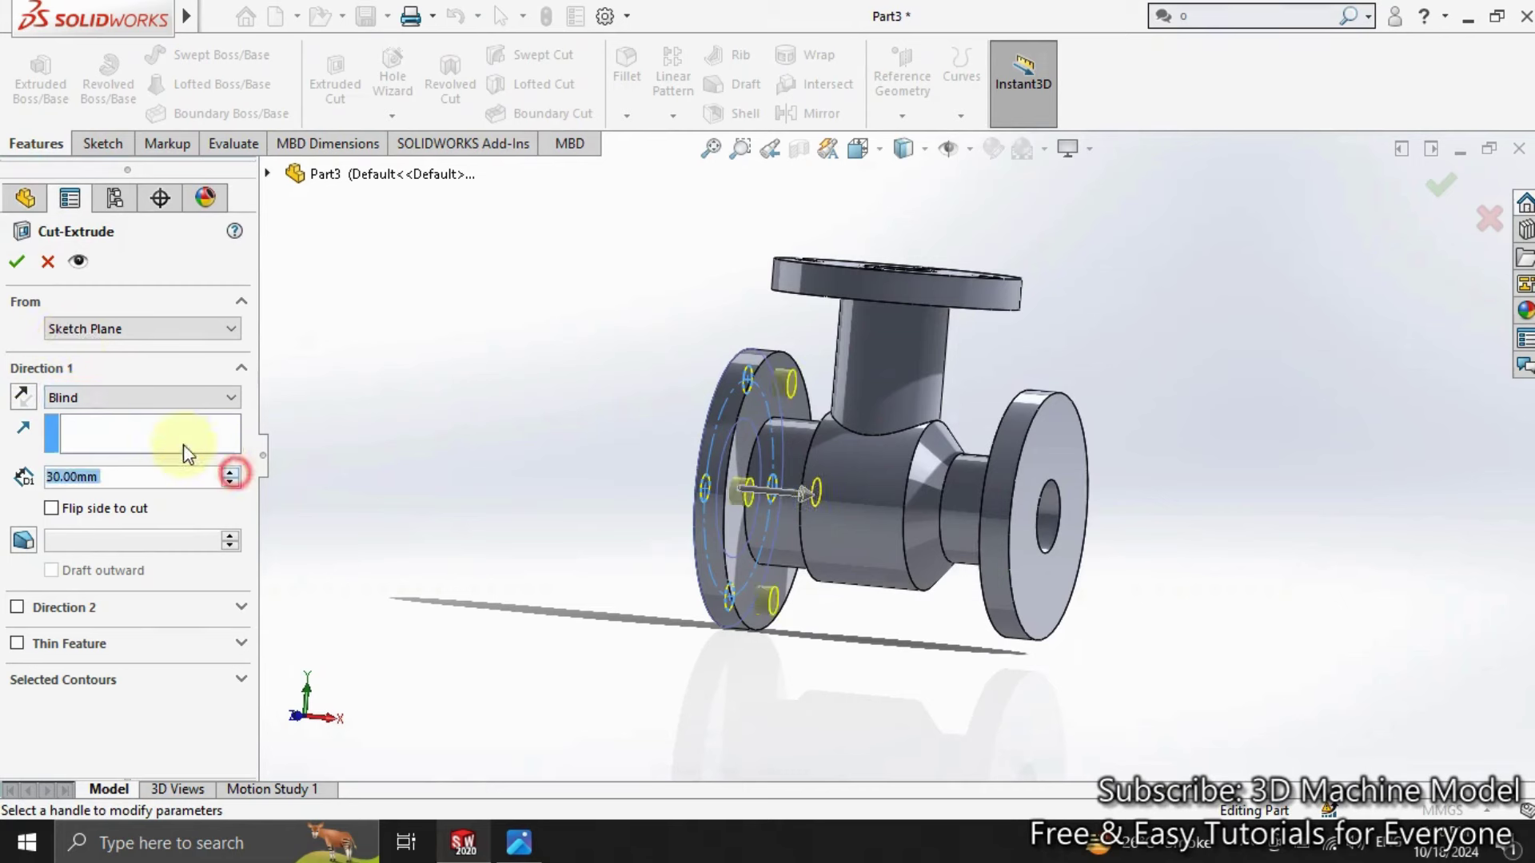
pyautogui.click(17, 261)
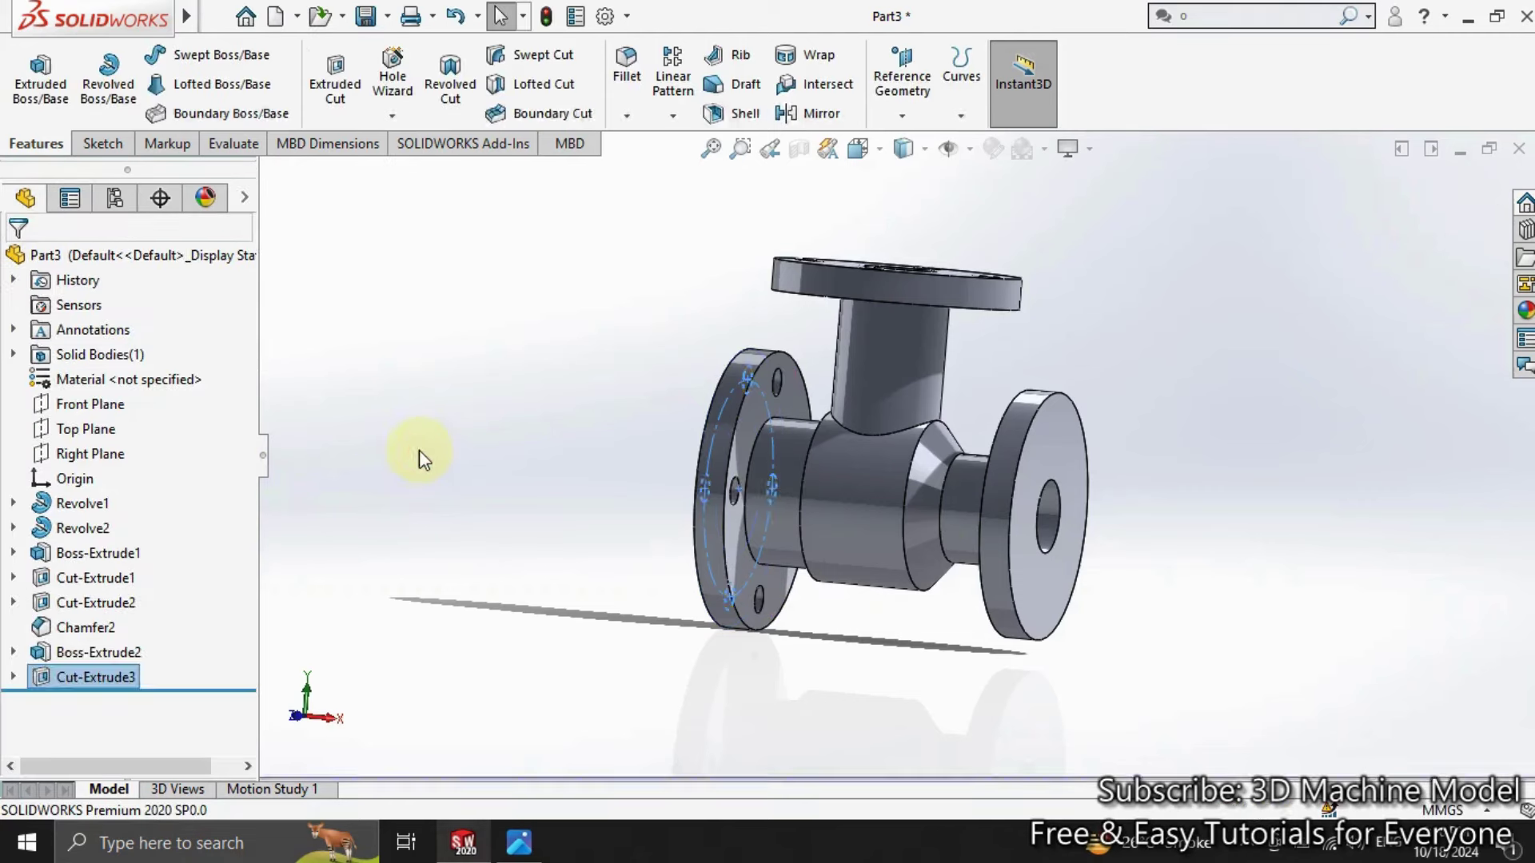
pyautogui.moveTo(410, 456); pyautogui.dragTo(289, 442, button='middle')
# Step: Sketch a Ø120 circle concentric with the bore on the opposite flange face
pyautogui.click(813, 449)
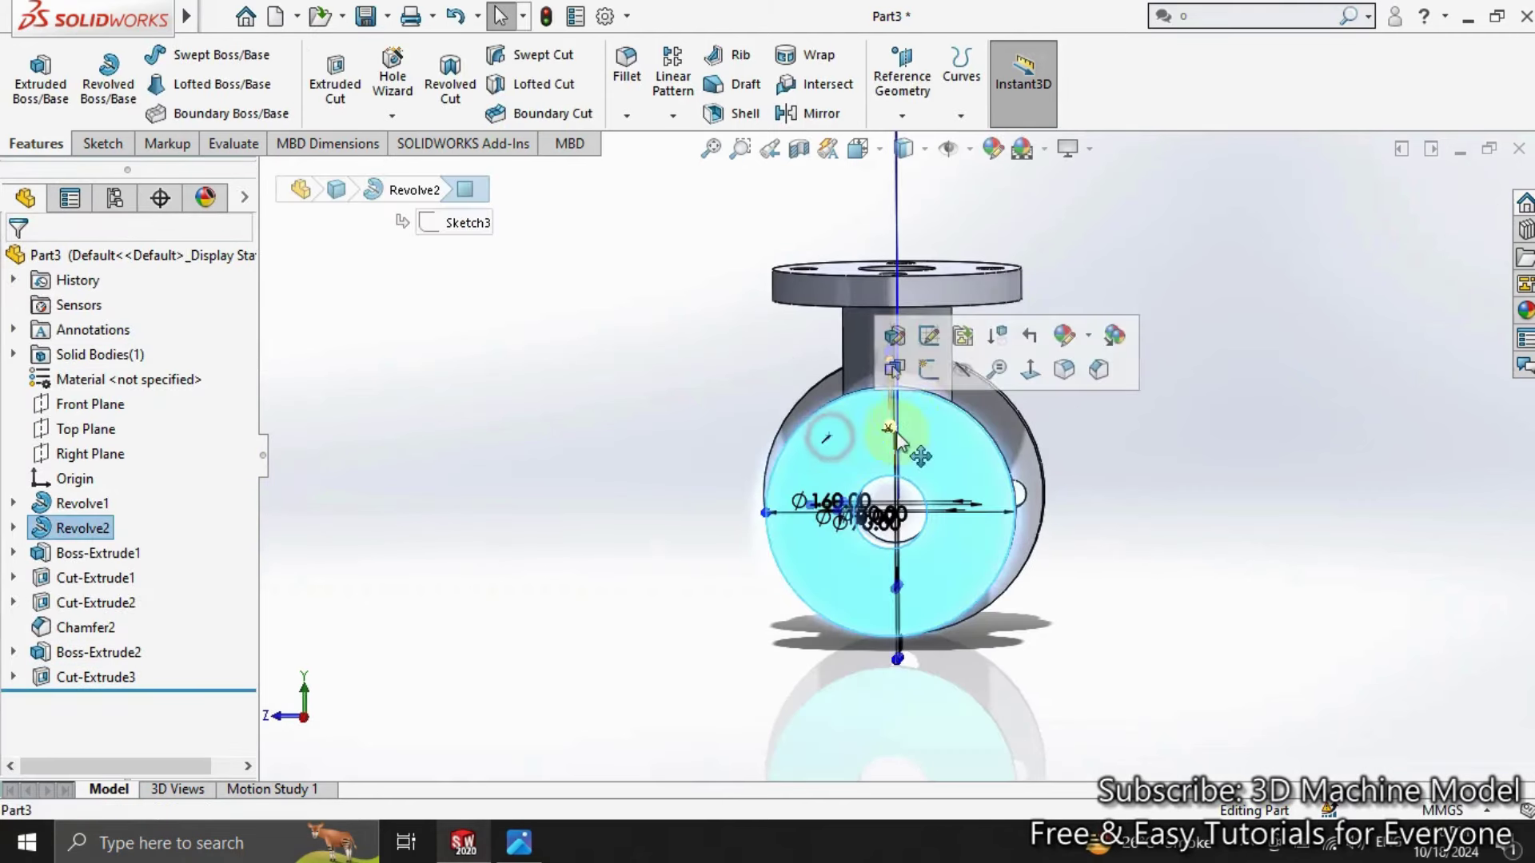
pyautogui.click(930, 381)
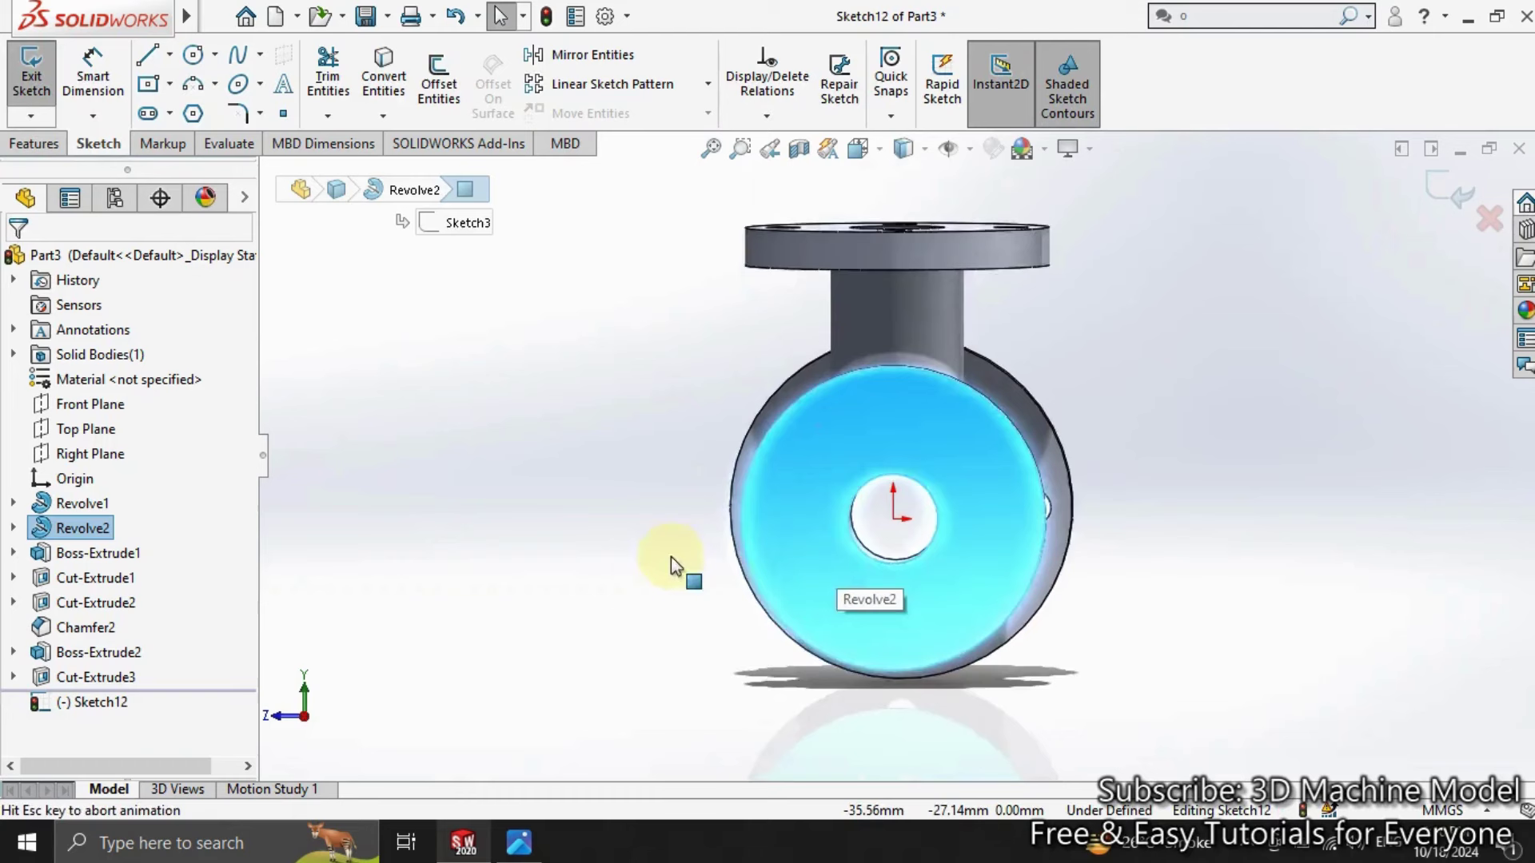
pyautogui.click(192, 53)
pyautogui.click(897, 522)
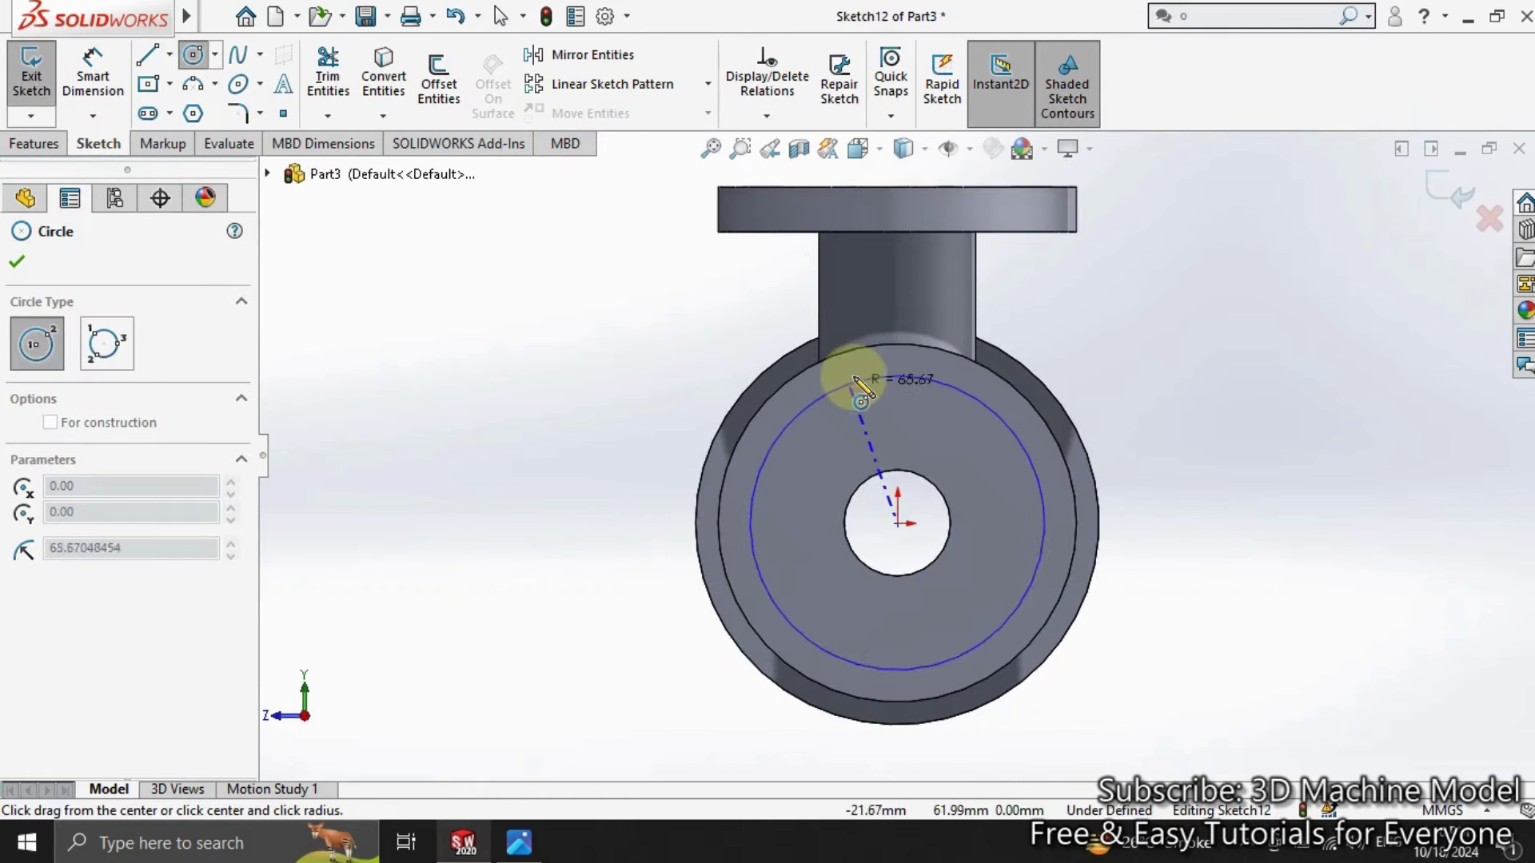
pyautogui.click(847, 409)
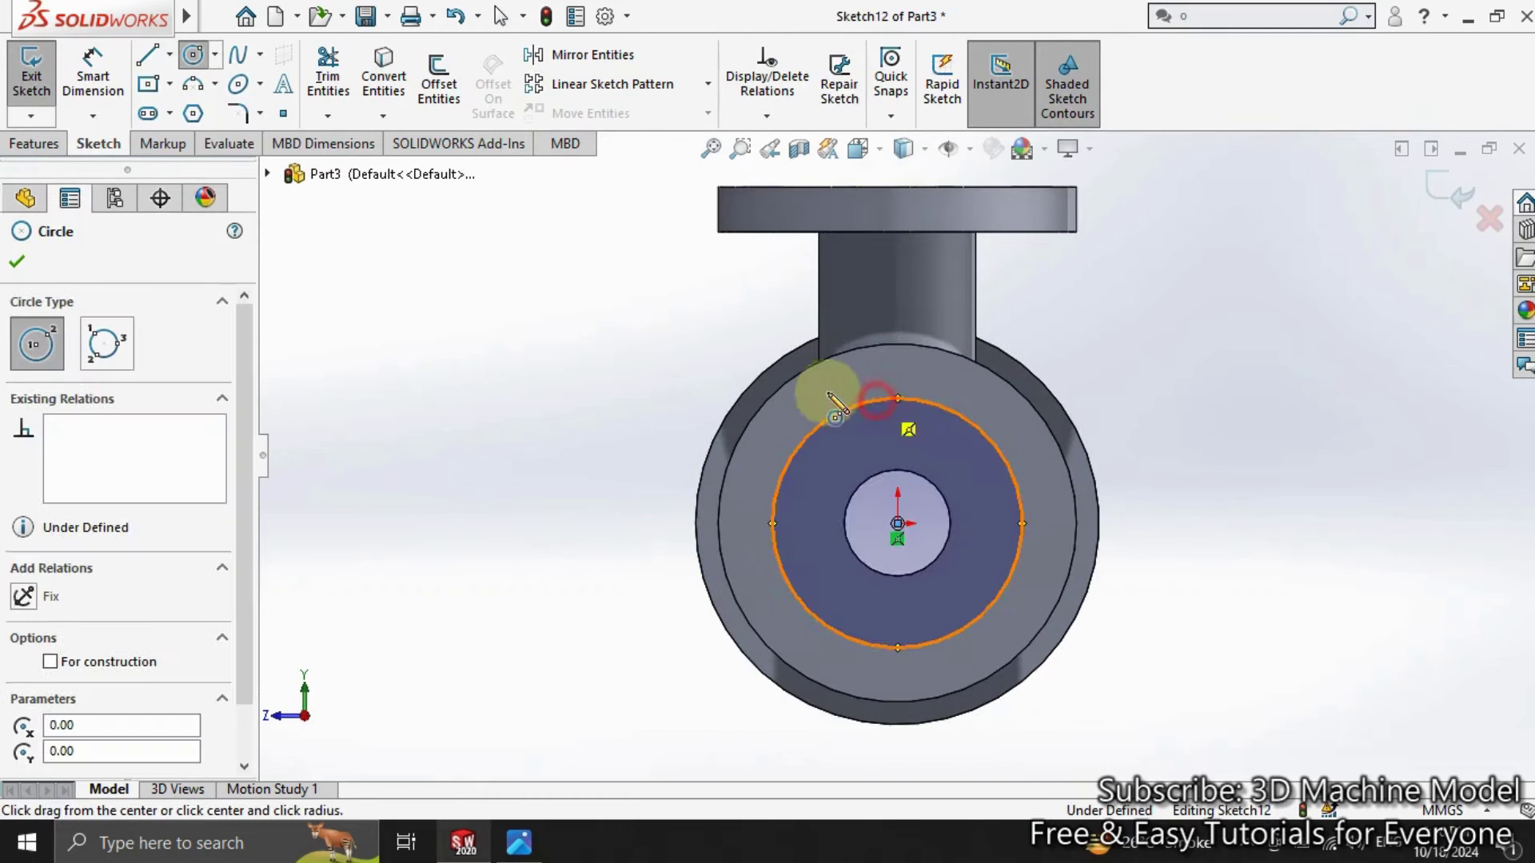
pyautogui.click(93, 72)
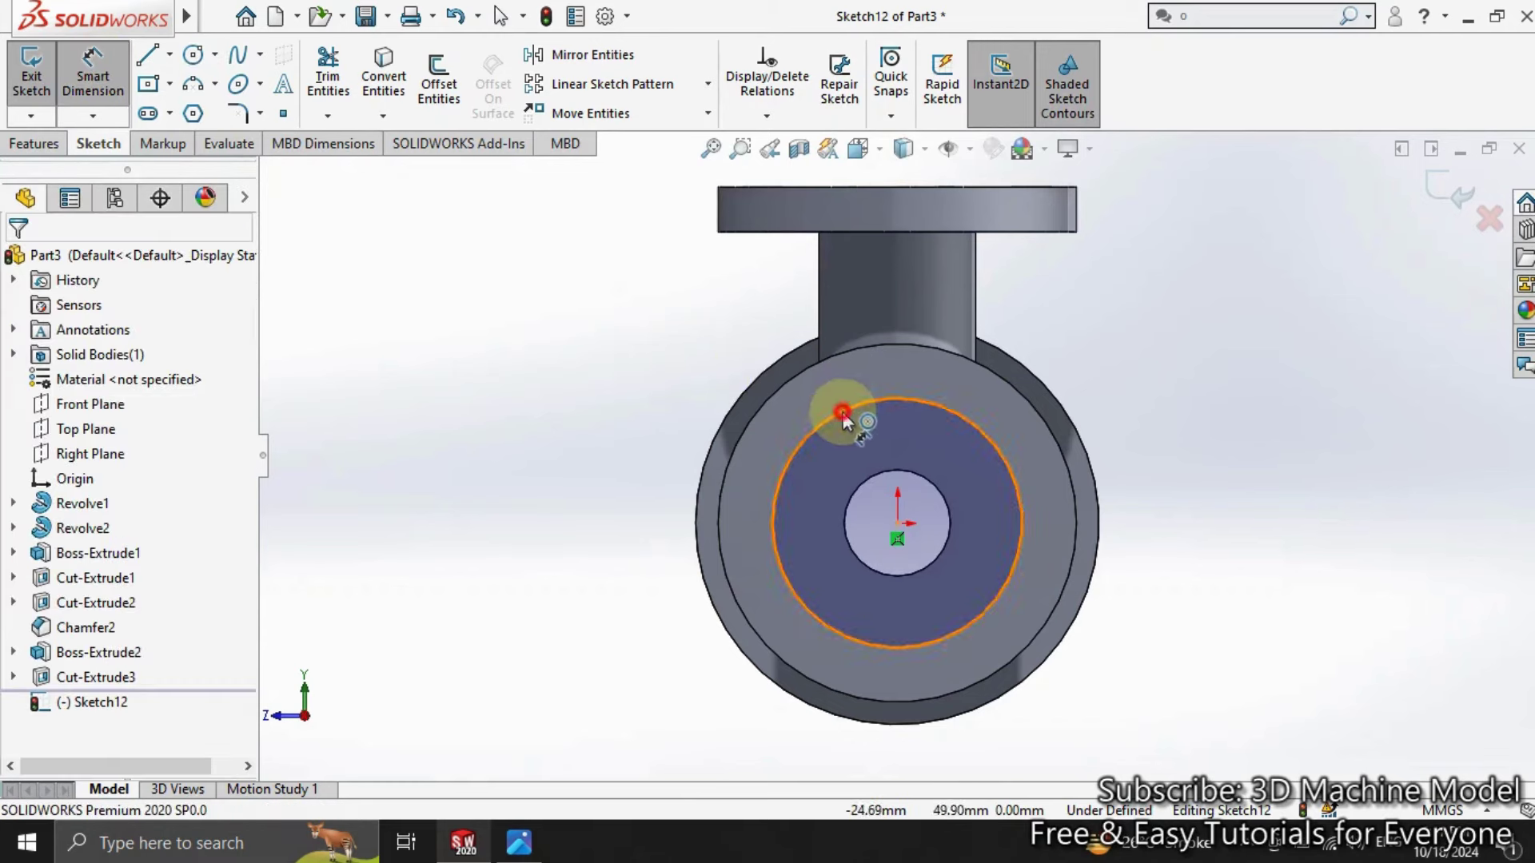
pyautogui.click(848, 400)
pyautogui.click(593, 573)
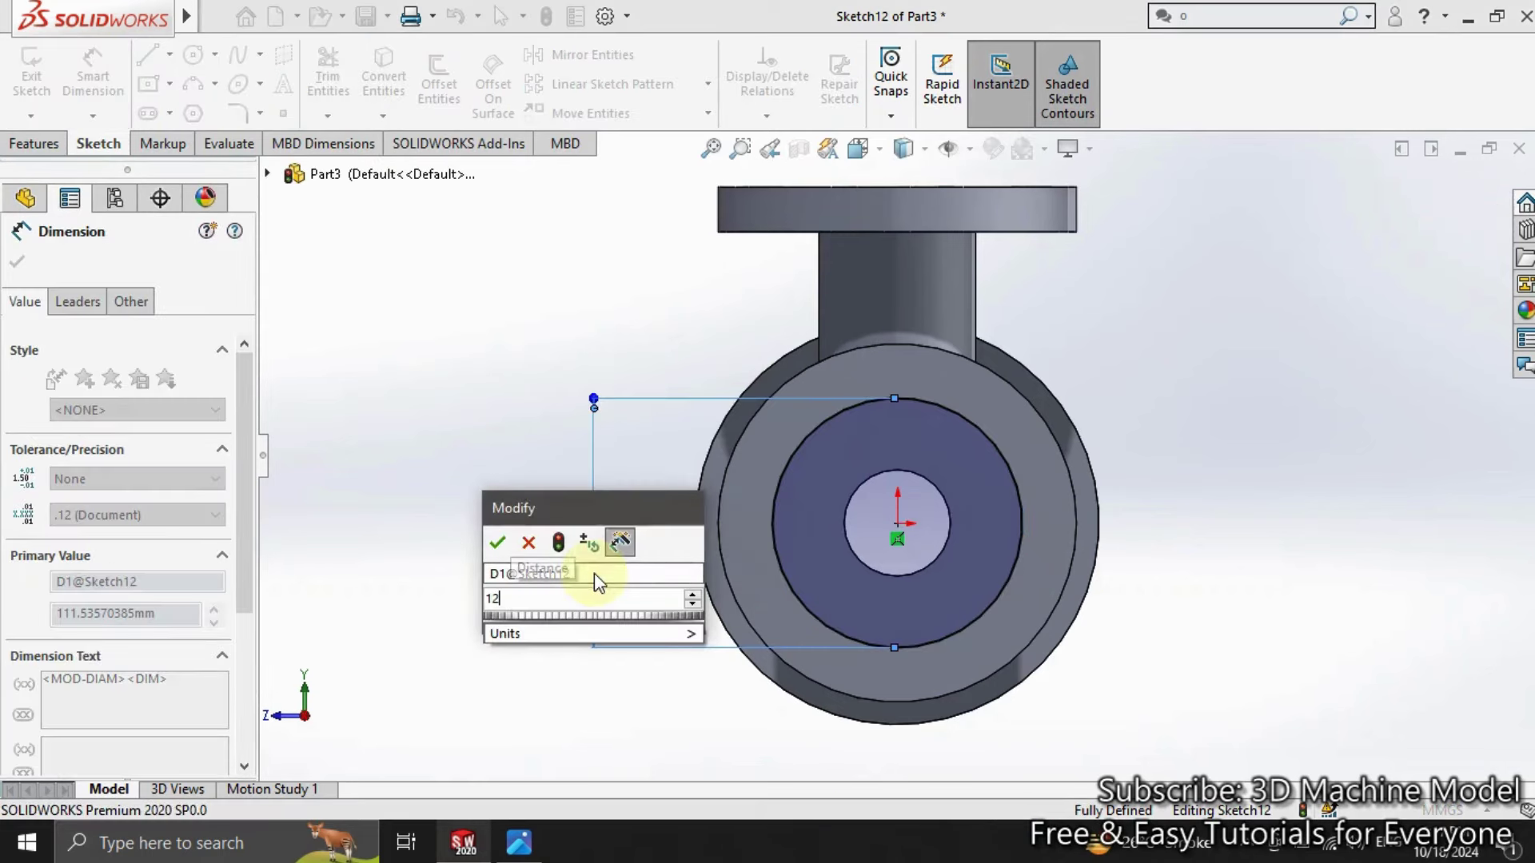
pyautogui.write('120')
pyautogui.press('Return')
pyautogui.click(432, 471)
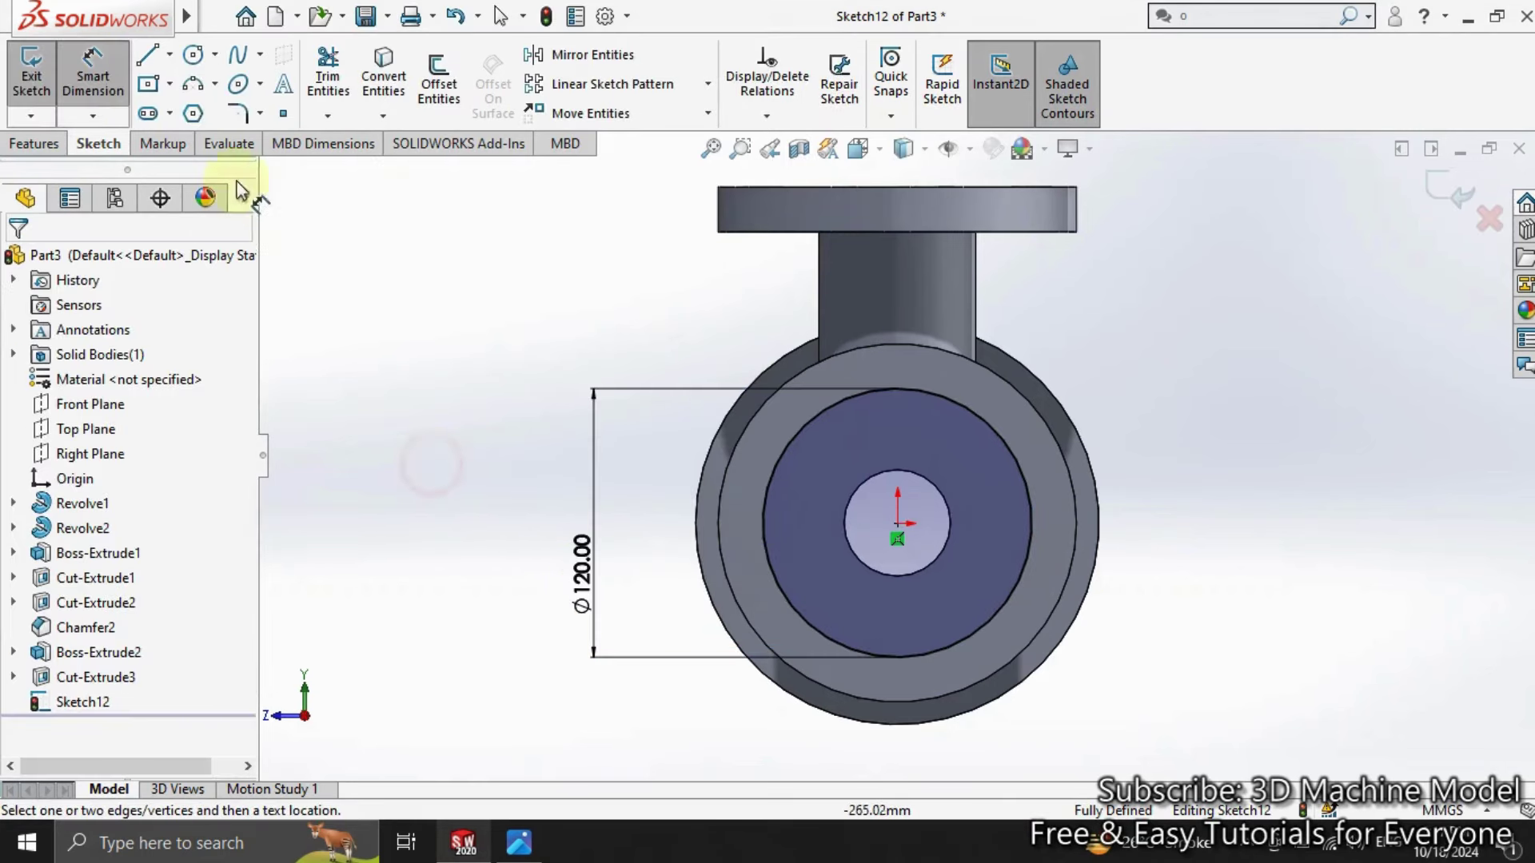
# Step: Add a Ø18 circle at the Ø120 circle's top and make the Ø120 circle construction
pyautogui.click(193, 56)
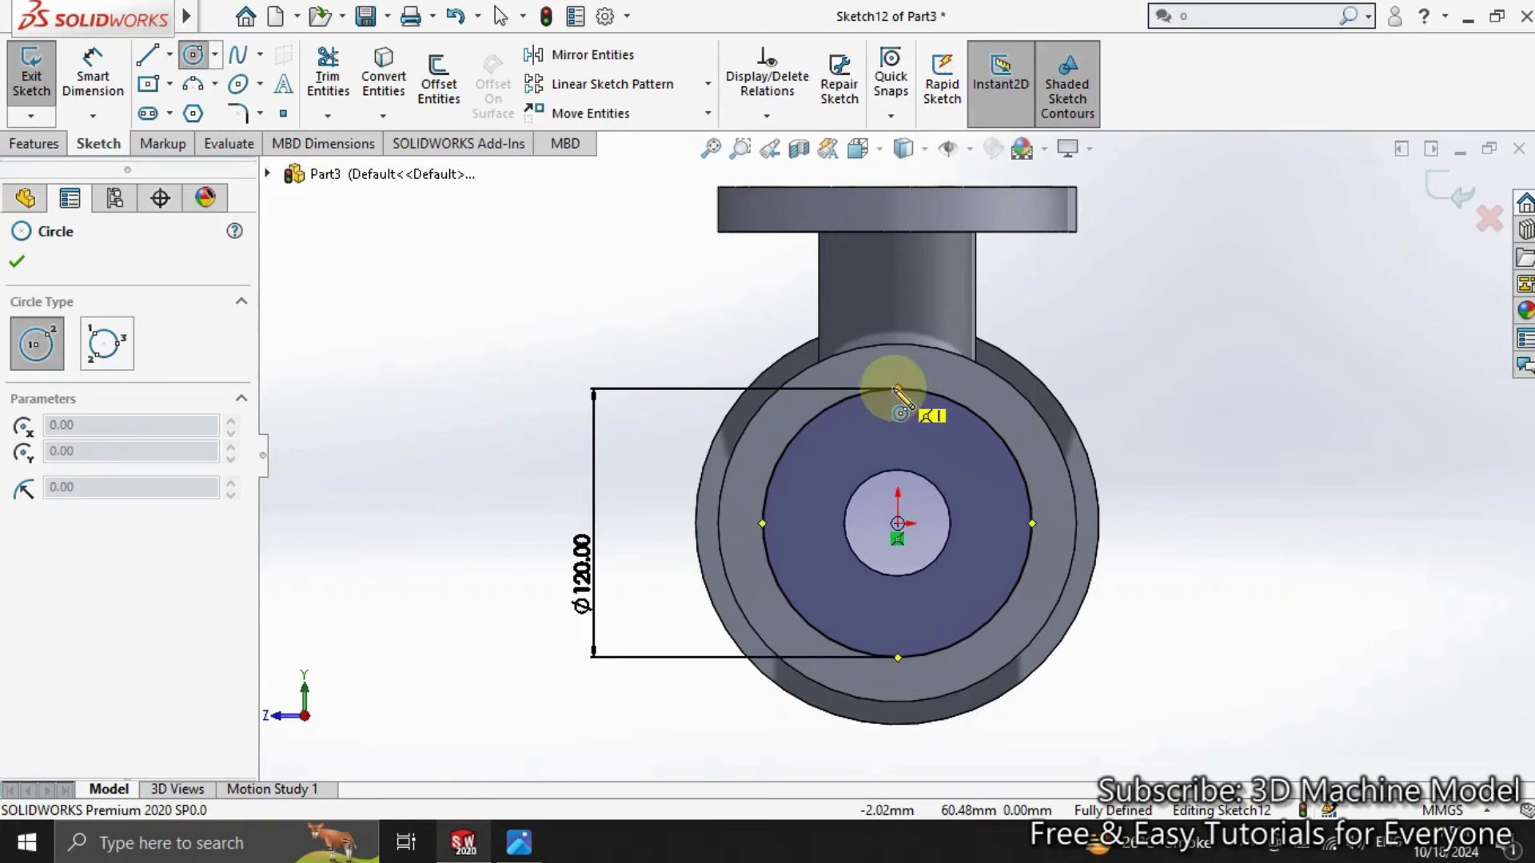
pyautogui.click(898, 389)
pyautogui.click(914, 404)
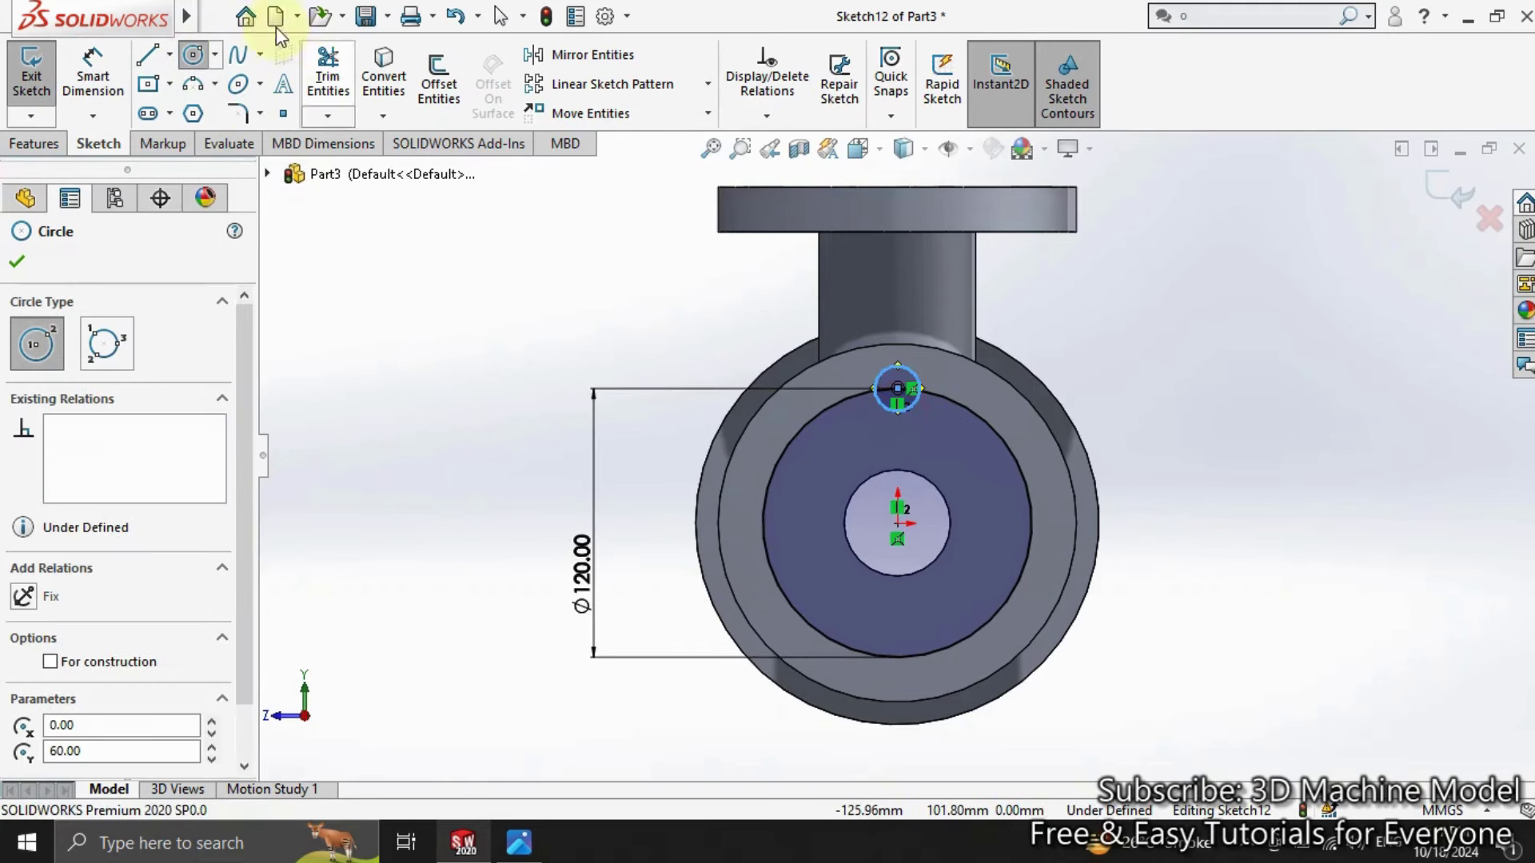
pyautogui.click(94, 68)
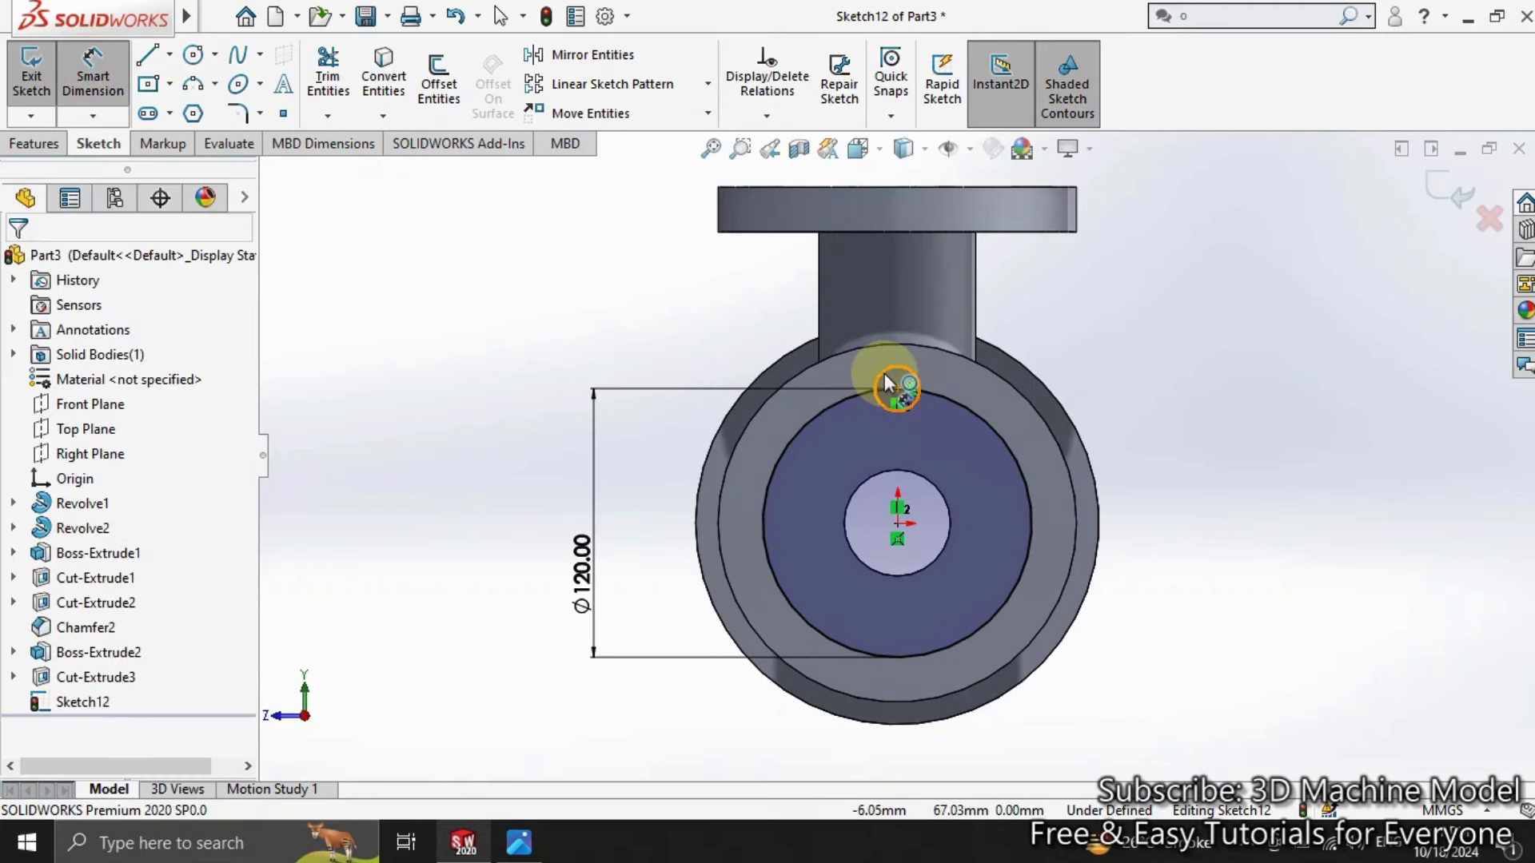
pyautogui.click(880, 376)
pyautogui.click(1213, 358)
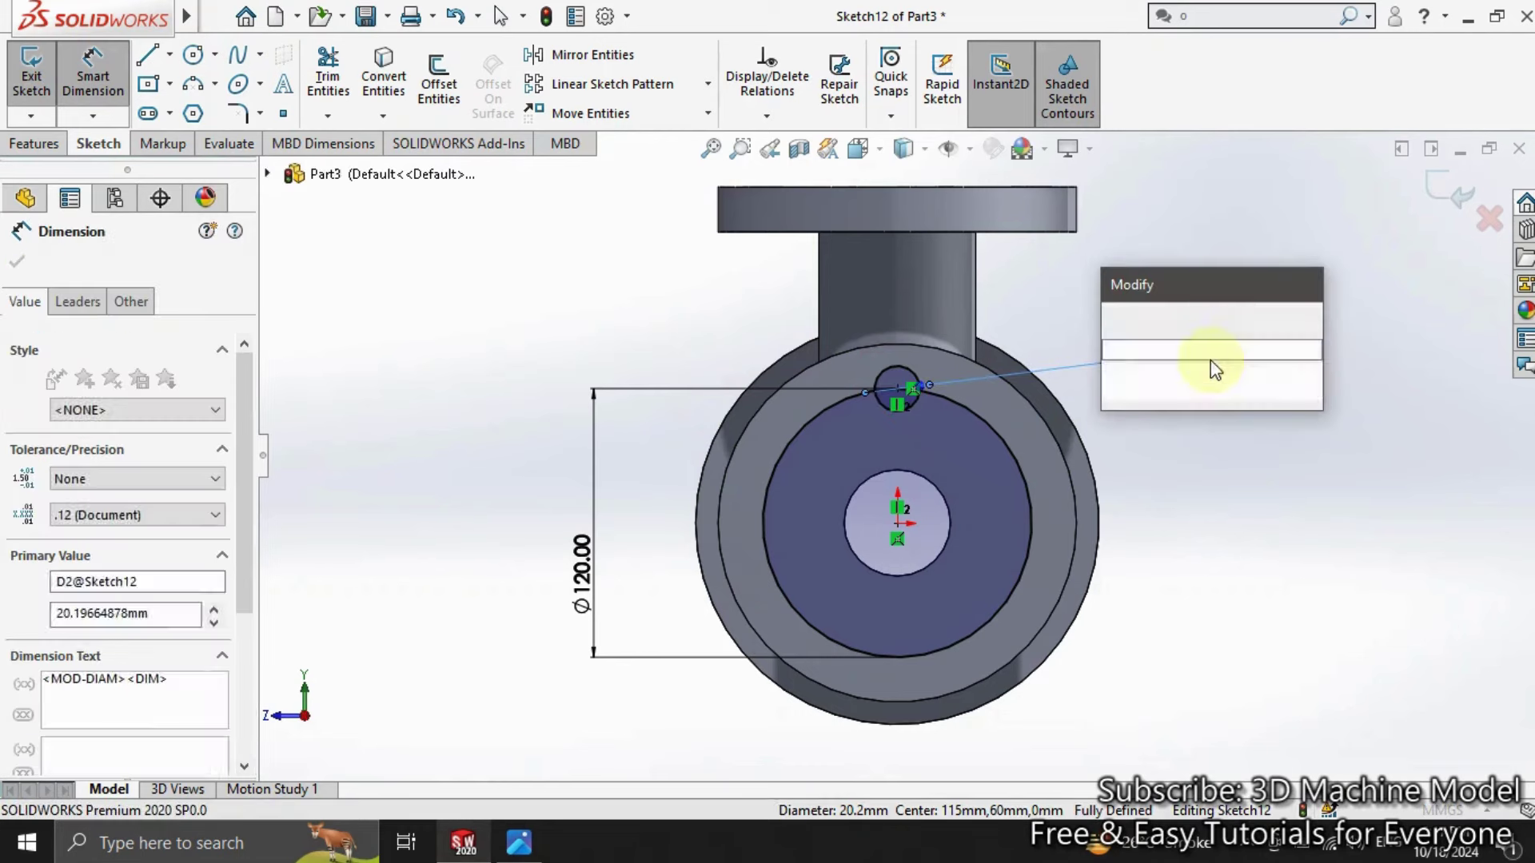
pyautogui.write('18')
pyautogui.press('Return')
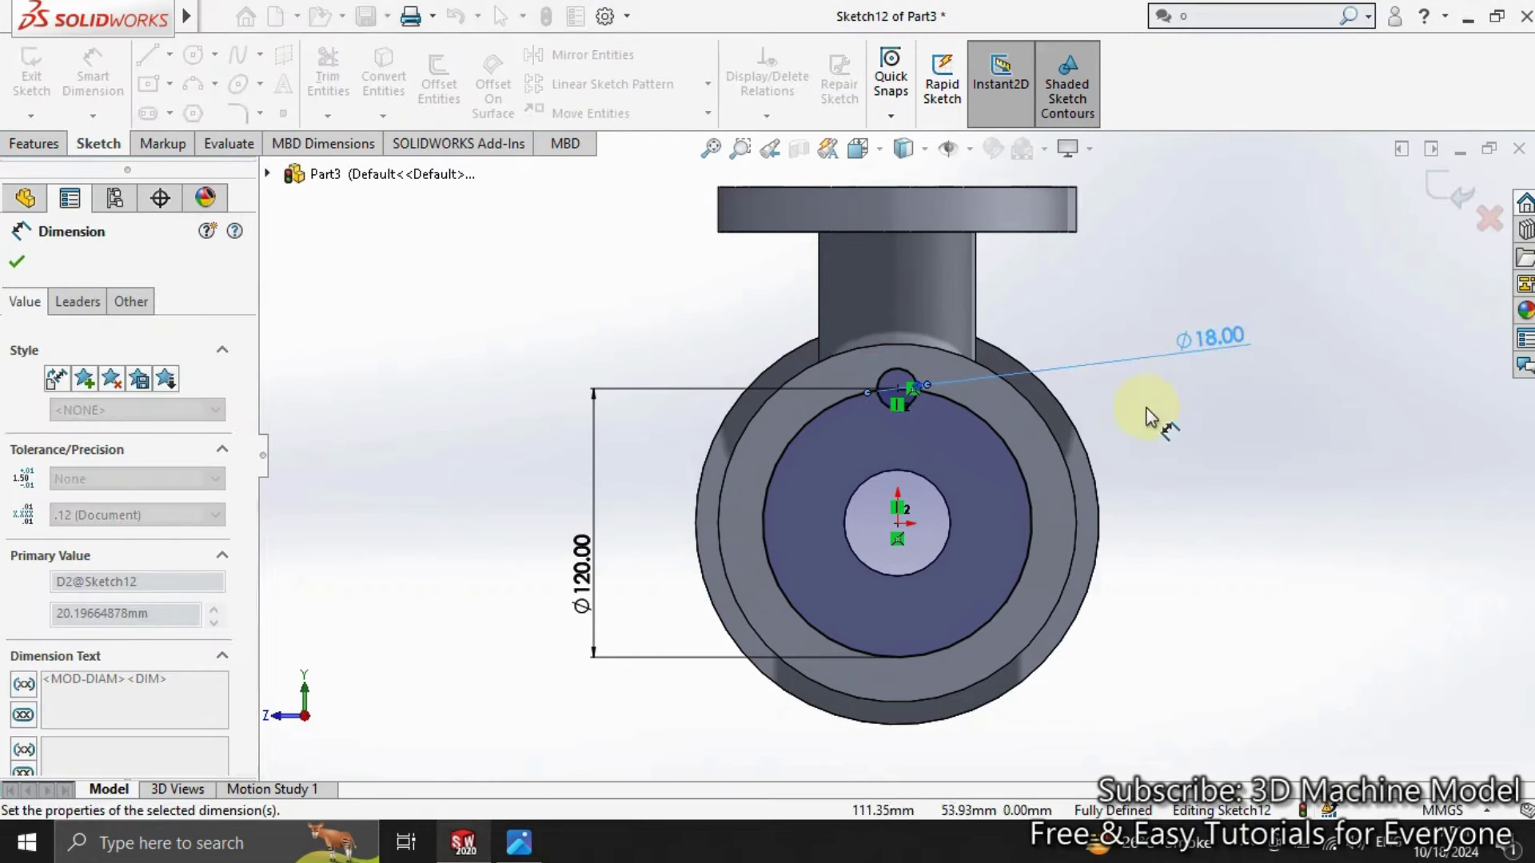
pyautogui.press('Escape')
pyautogui.click(881, 445)
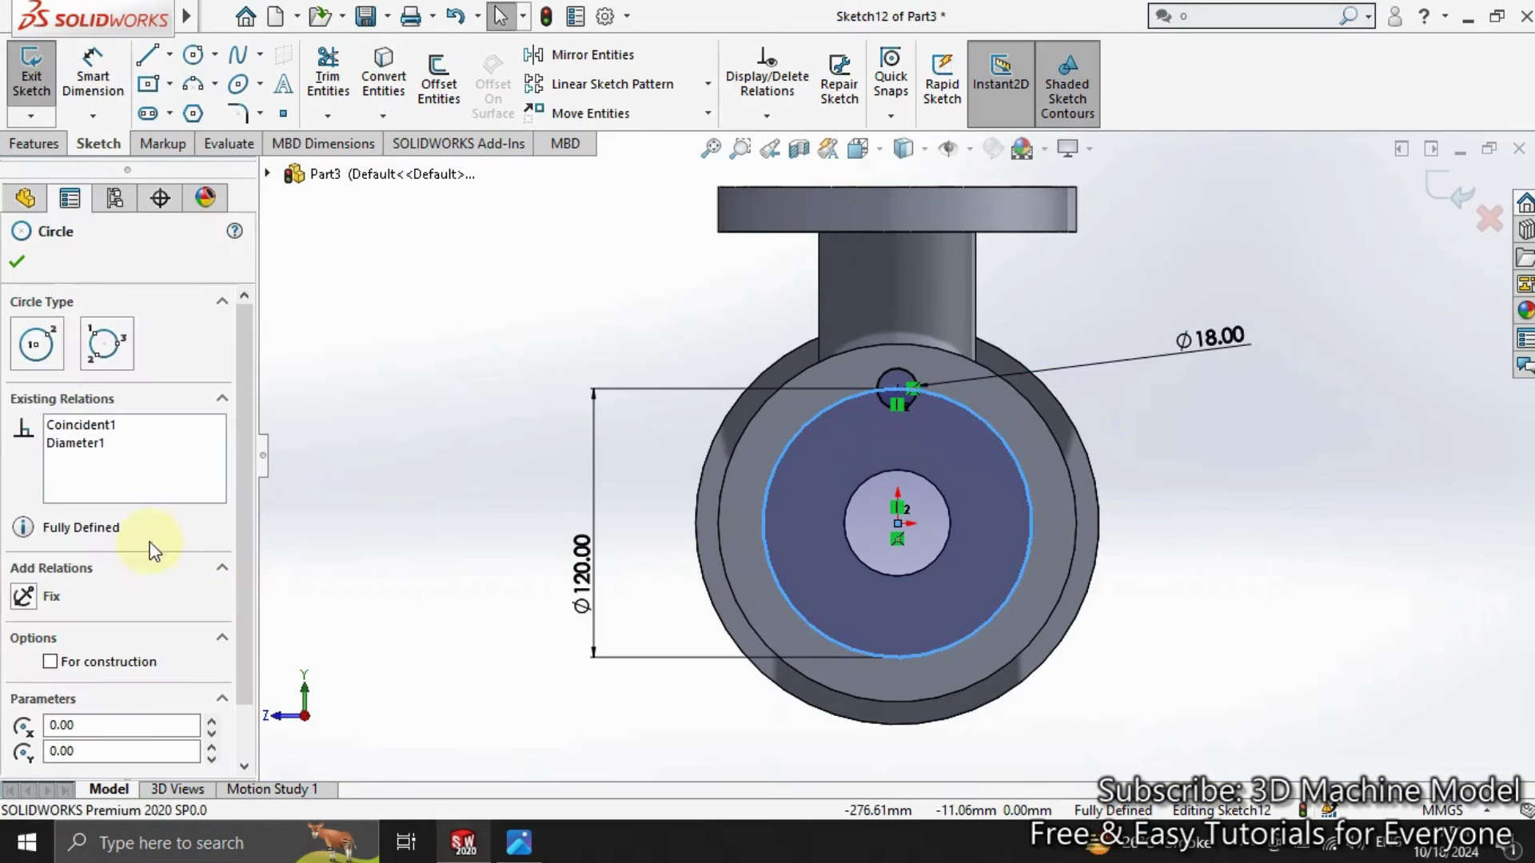
pyautogui.click(51, 663)
pyautogui.click(17, 262)
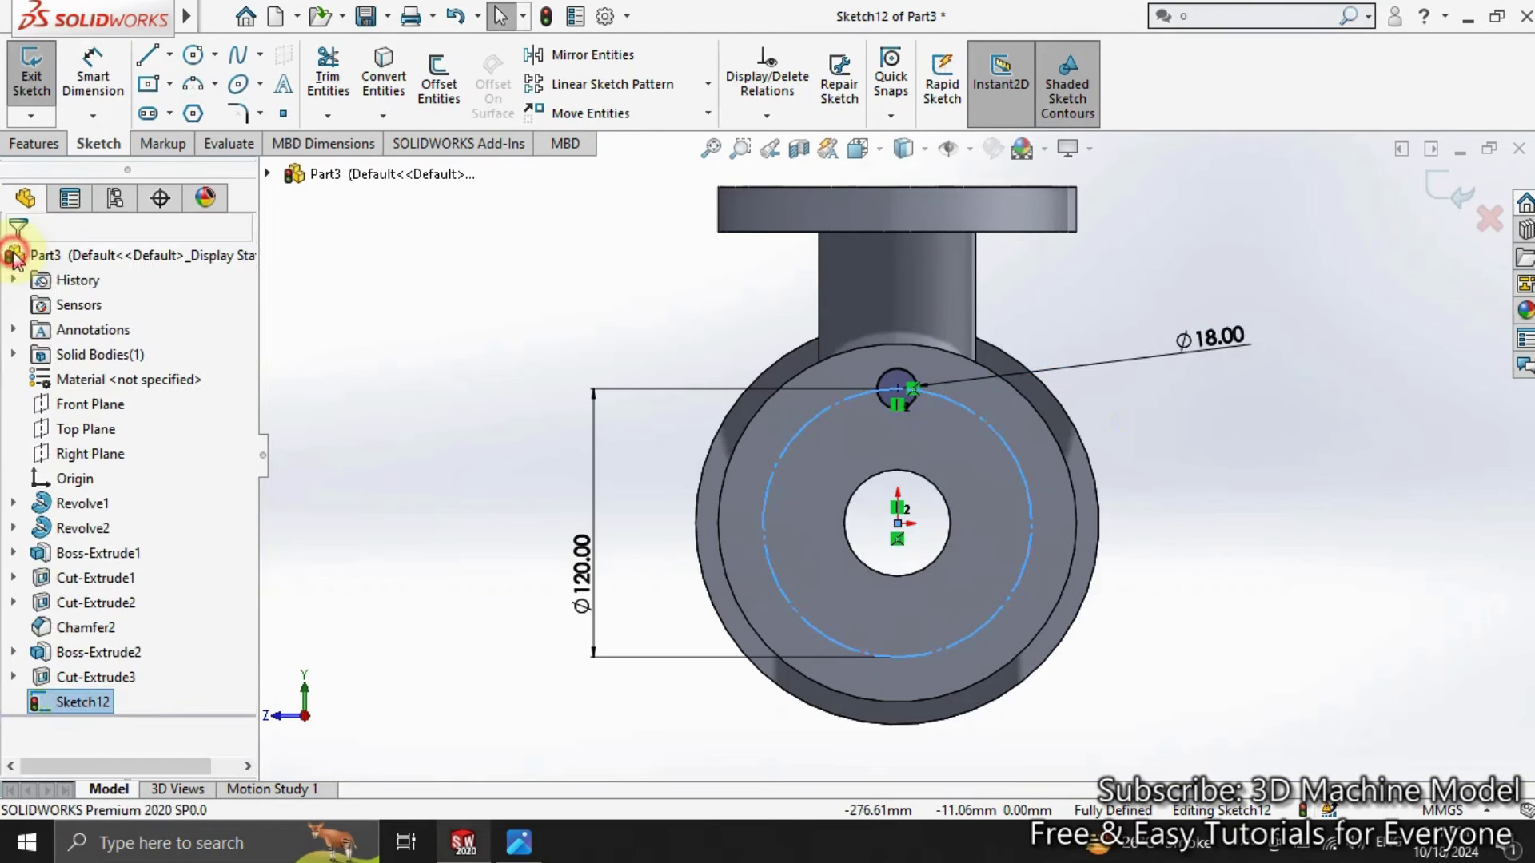
# Step: Attempt a circular pattern of the Ø18 circle after clearing the pattern centre field
pyautogui.click(709, 85)
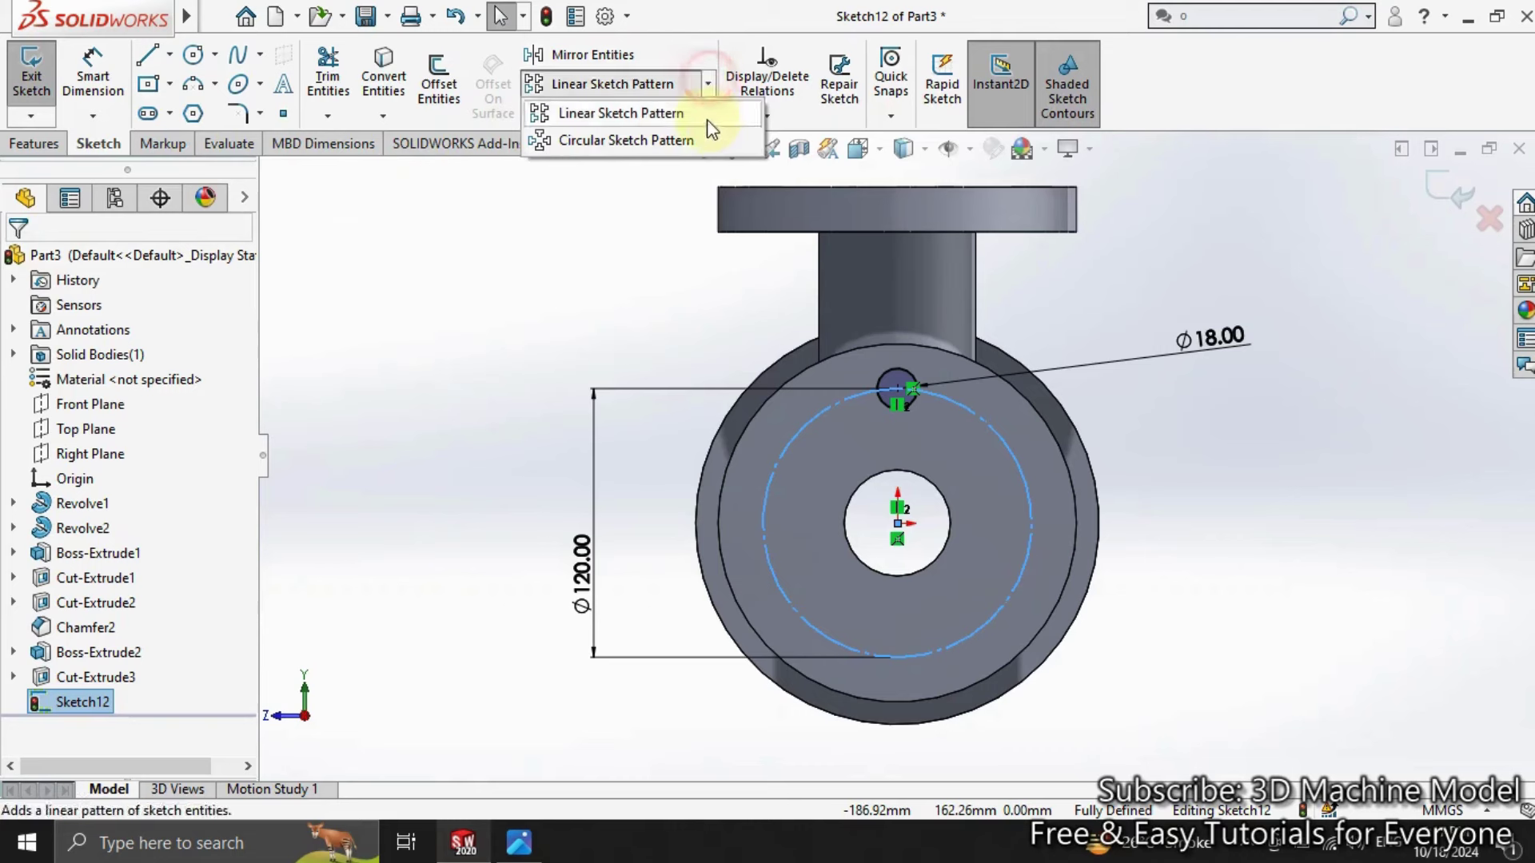
pyautogui.click(708, 140)
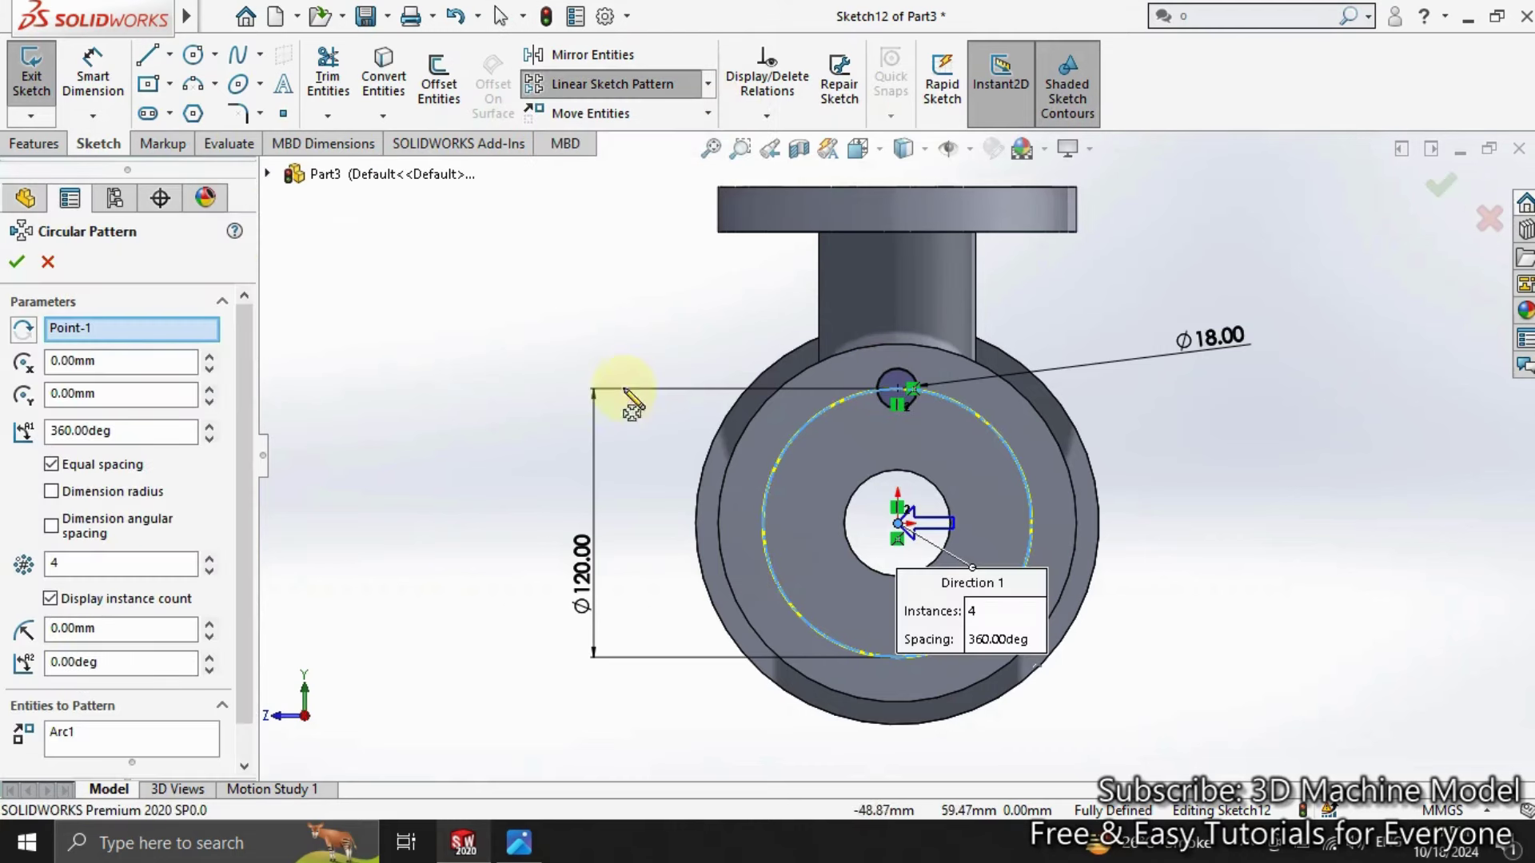
pyautogui.rightClick(138, 340)
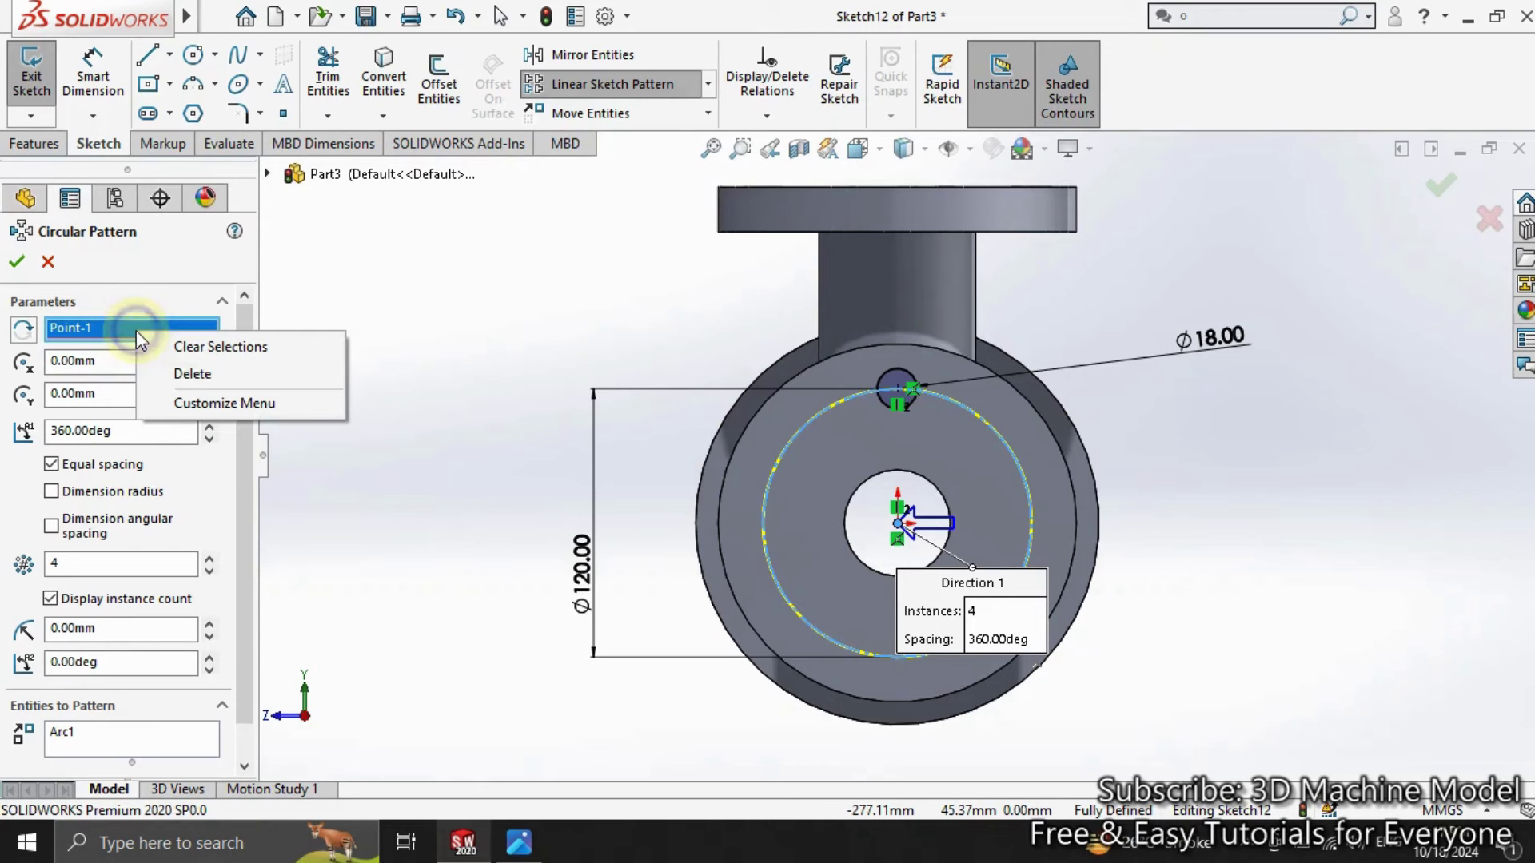
pyautogui.click(190, 376)
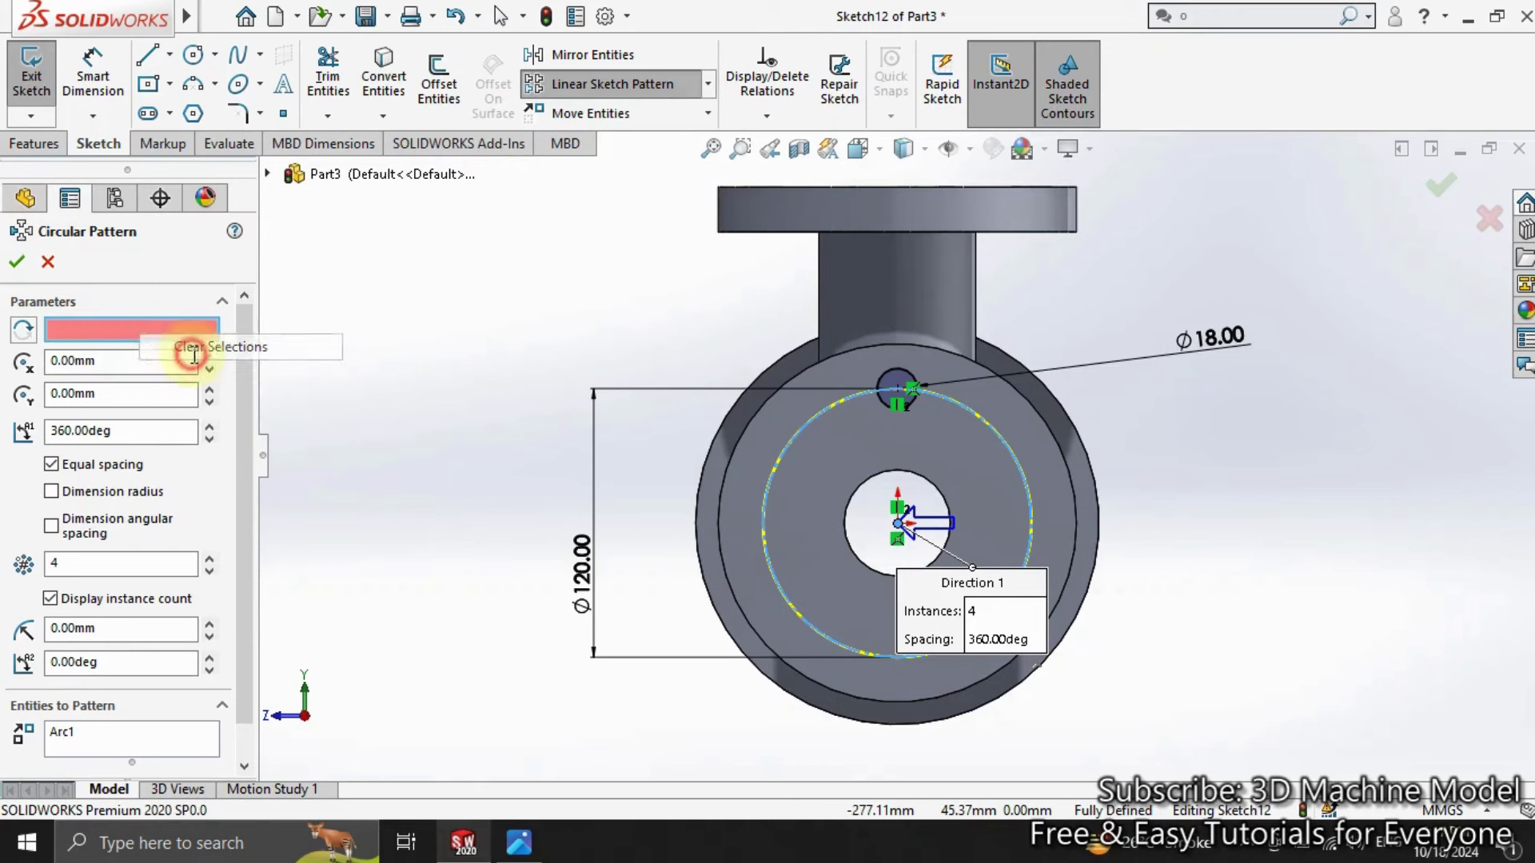
pyautogui.click(886, 385)
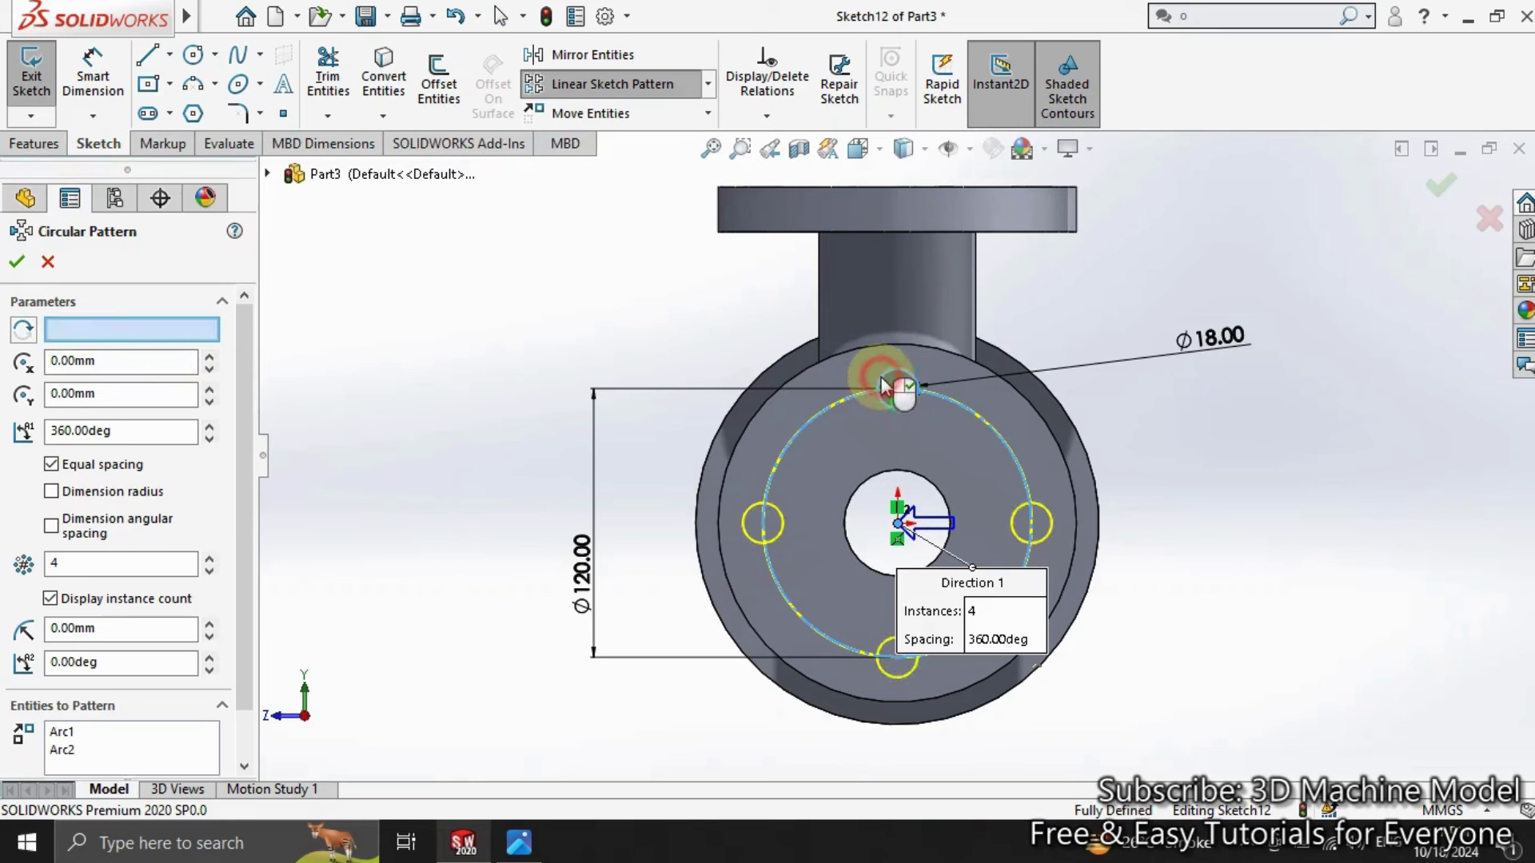
pyautogui.click(20, 264)
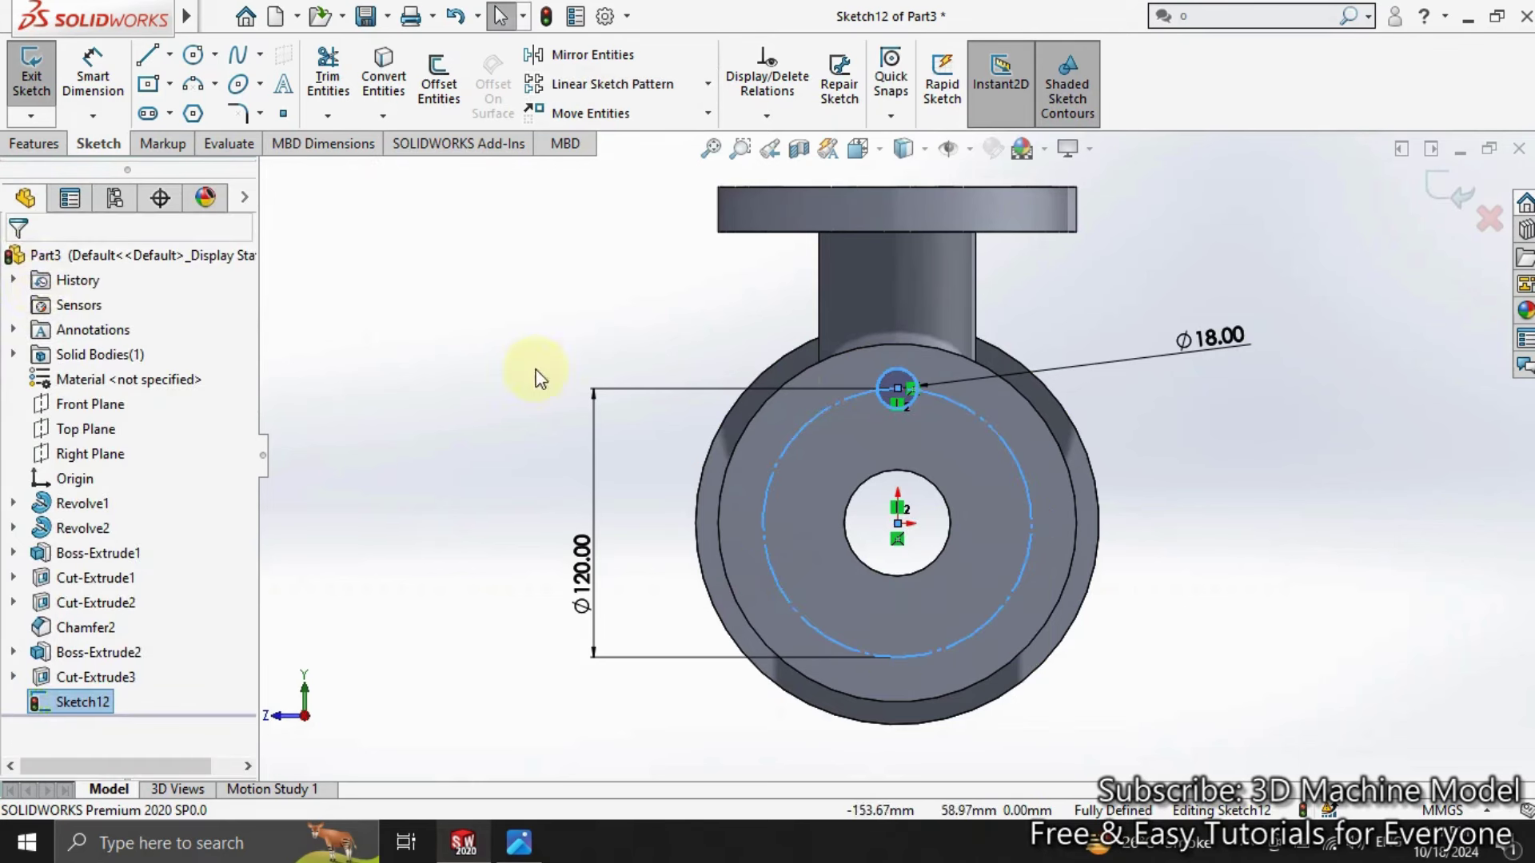
pyautogui.click(456, 356)
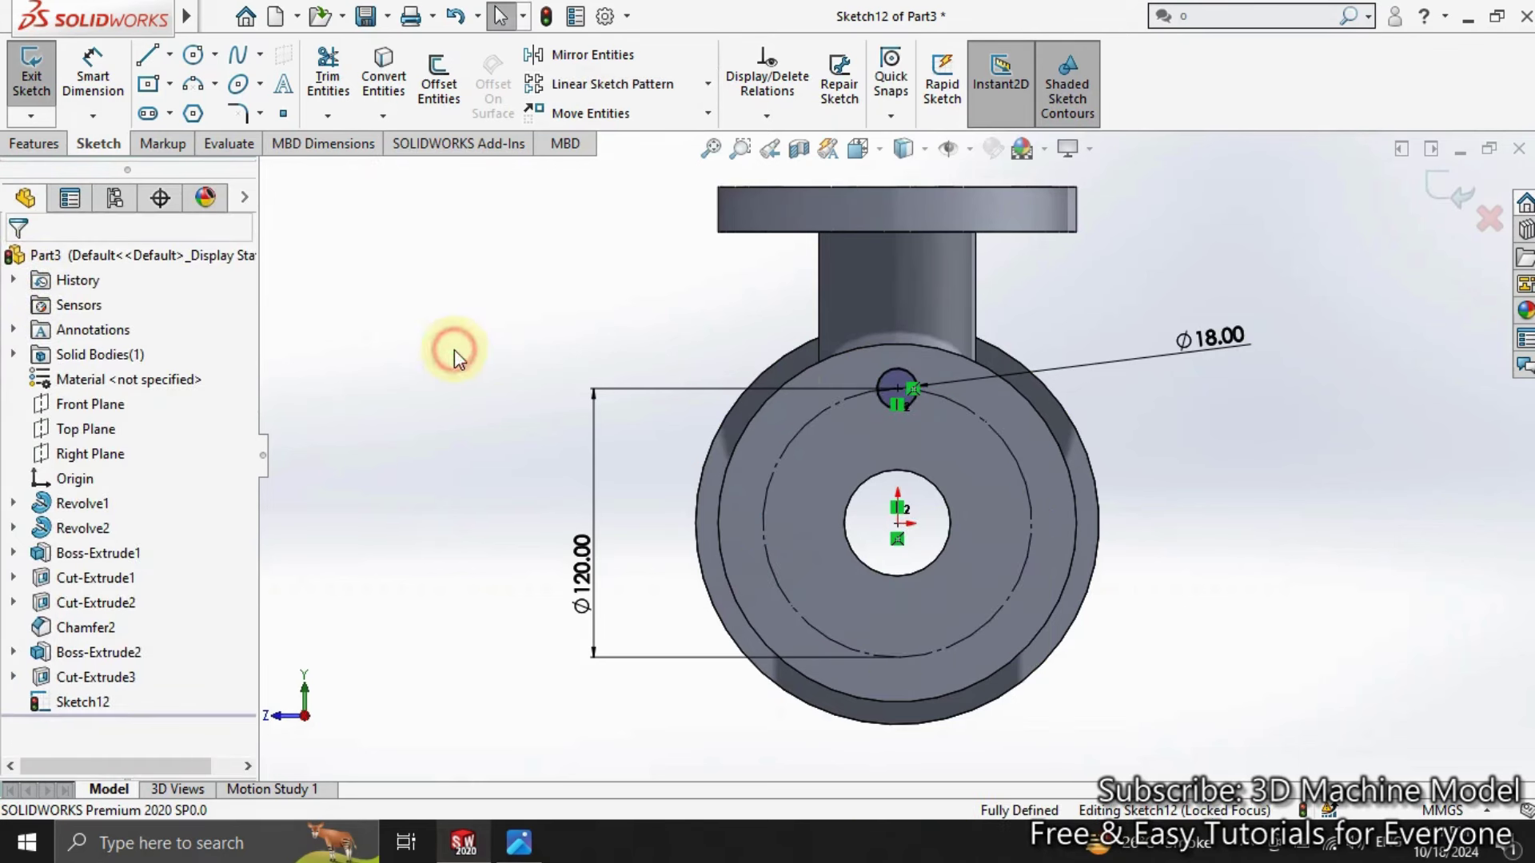
# Step: Redo the circular pattern with 4 Ø18 copies over 360° and exit Sketch12
pyautogui.click(705, 89)
pyautogui.click(703, 137)
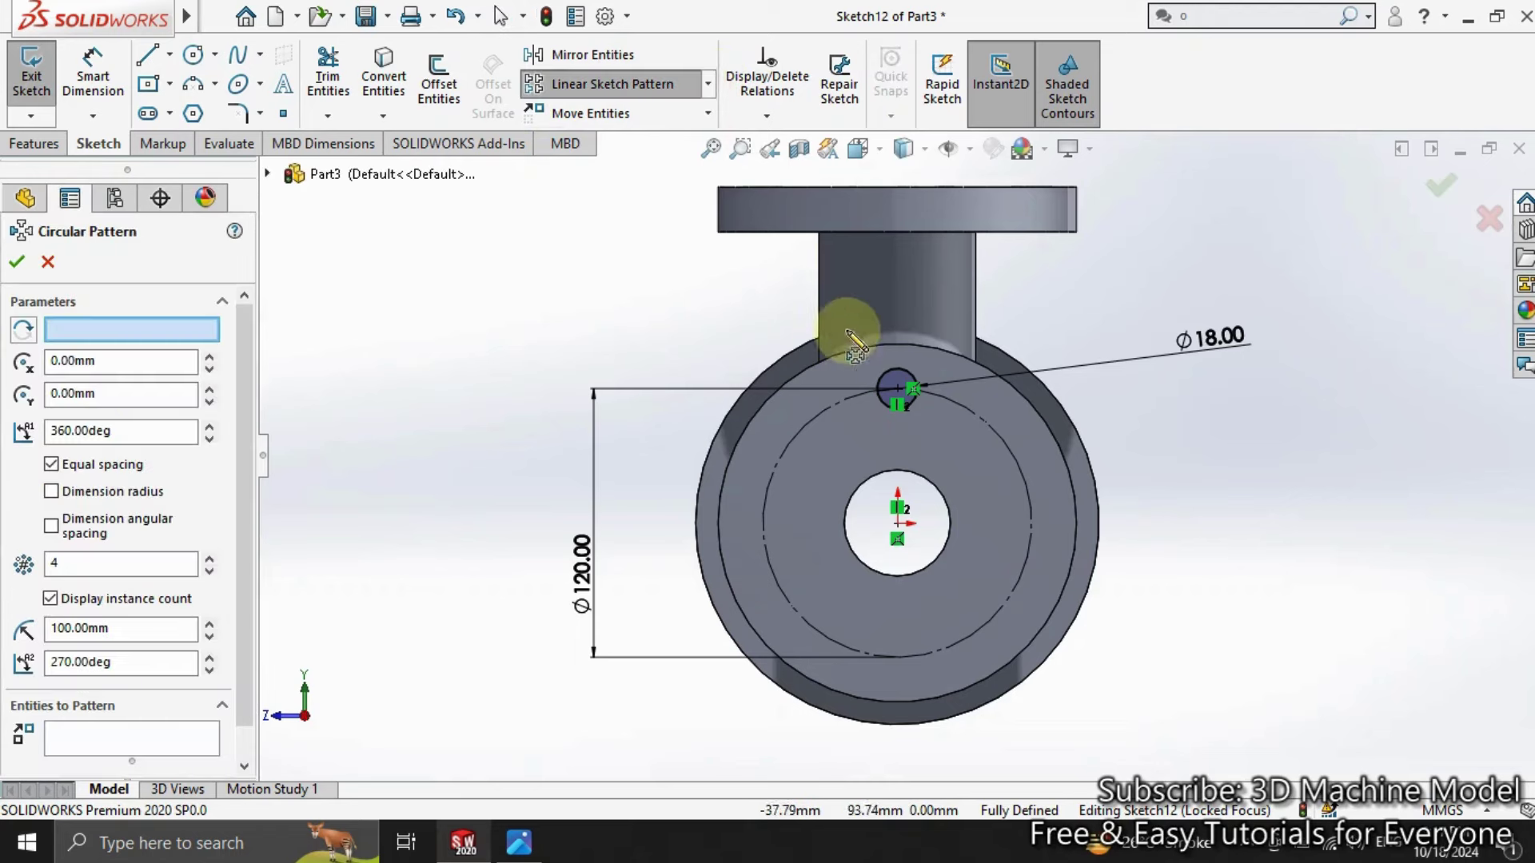
pyautogui.click(897, 389)
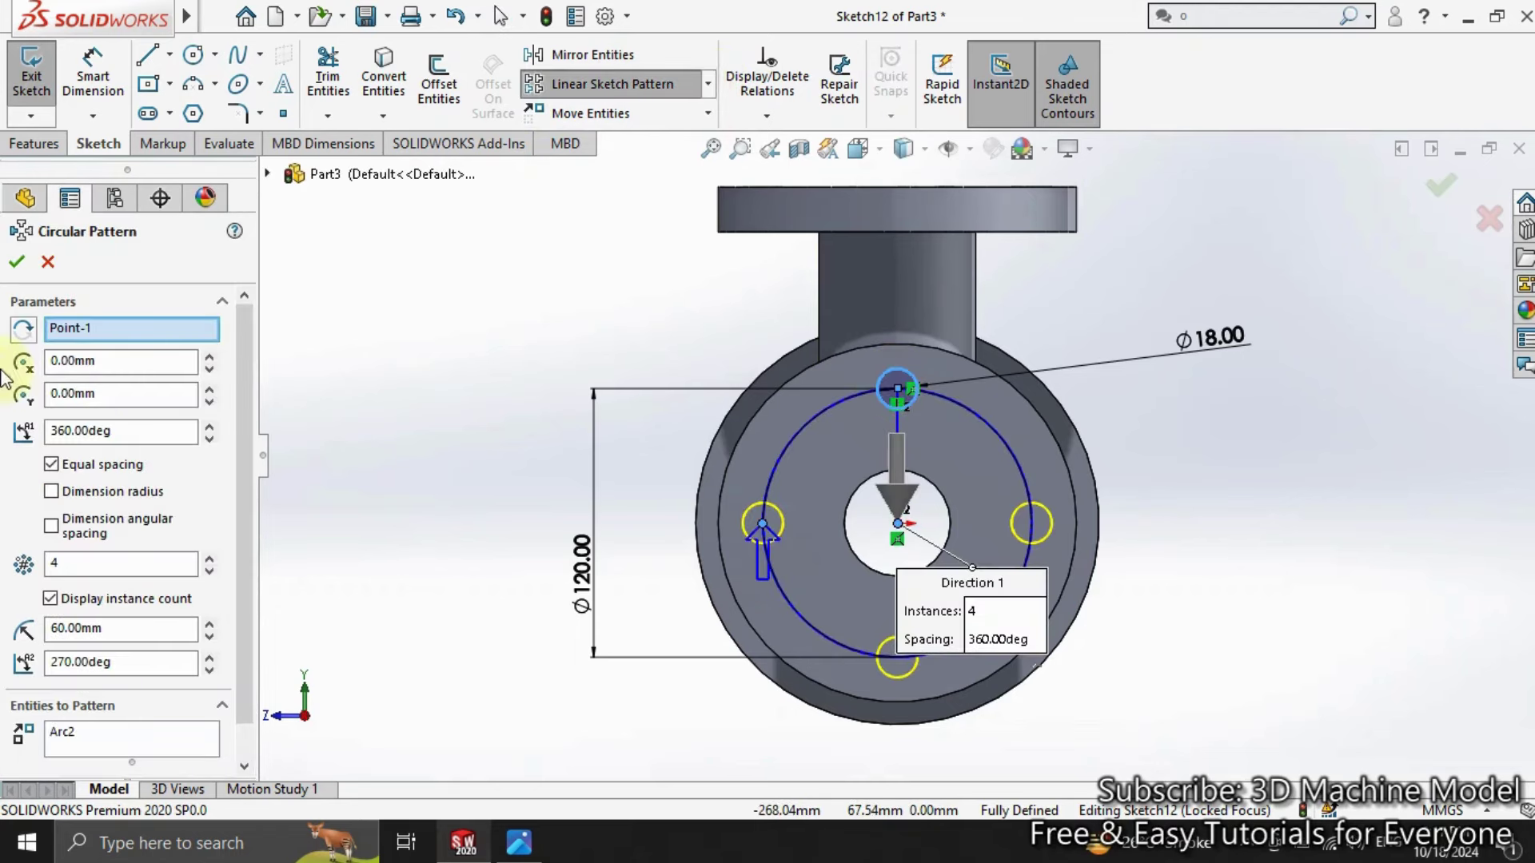
pyautogui.click(16, 266)
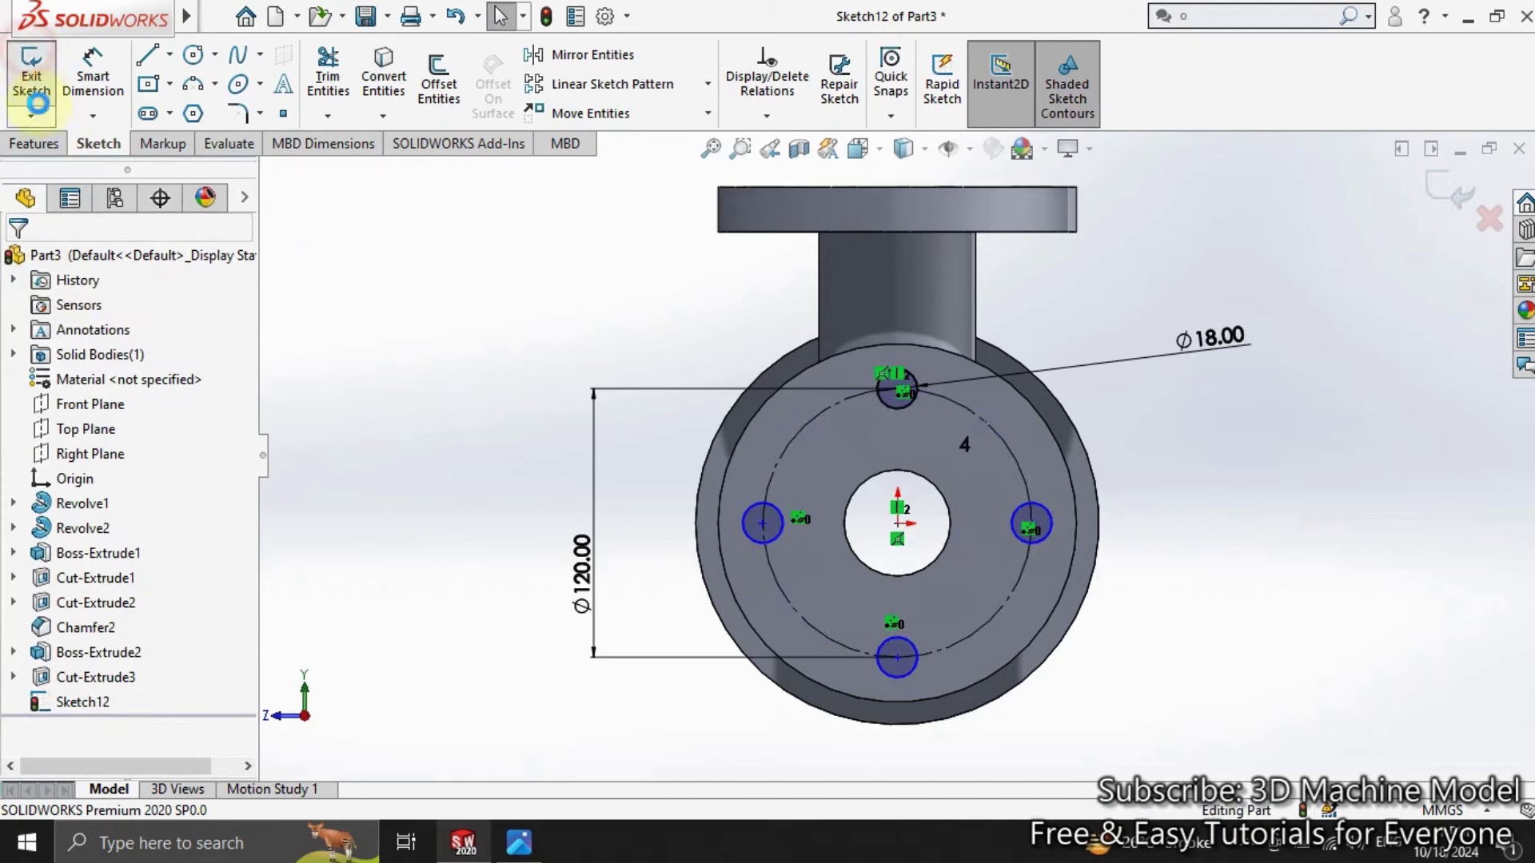
pyautogui.click(32, 74)
# Step: Extrude-cut Sketch12's four Ø18 holes Blind 30 mm into the end flange, then orbit to inspect
pyautogui.click(335, 80)
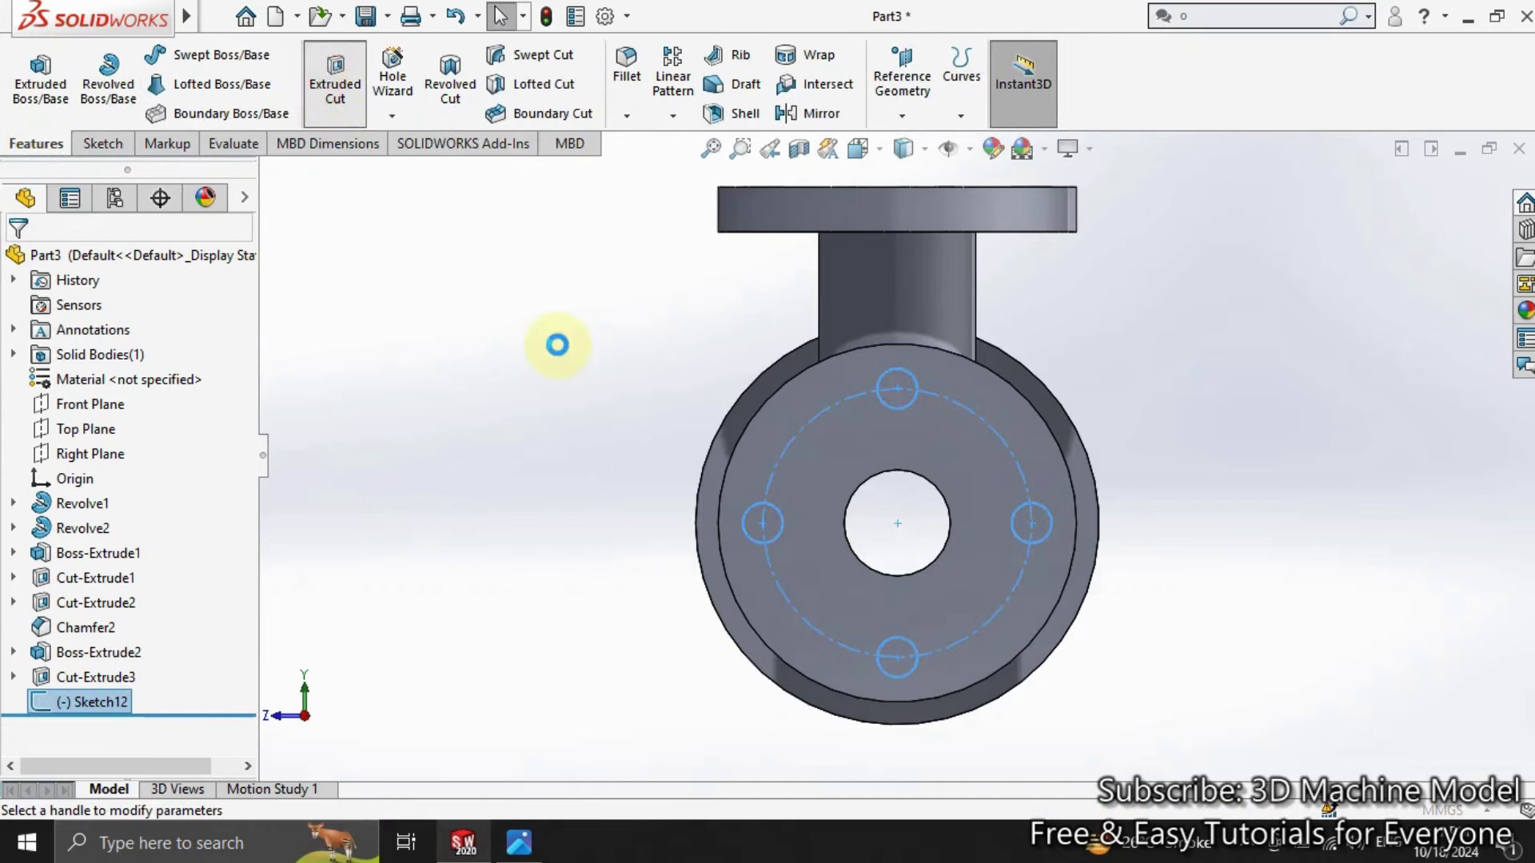
pyautogui.moveTo(574, 390)
pyautogui.mouseDown(button='middle')
pyautogui.moveTo(405, 363)
pyautogui.moveTo(465, 397)
pyautogui.mouseUp(button='middle')
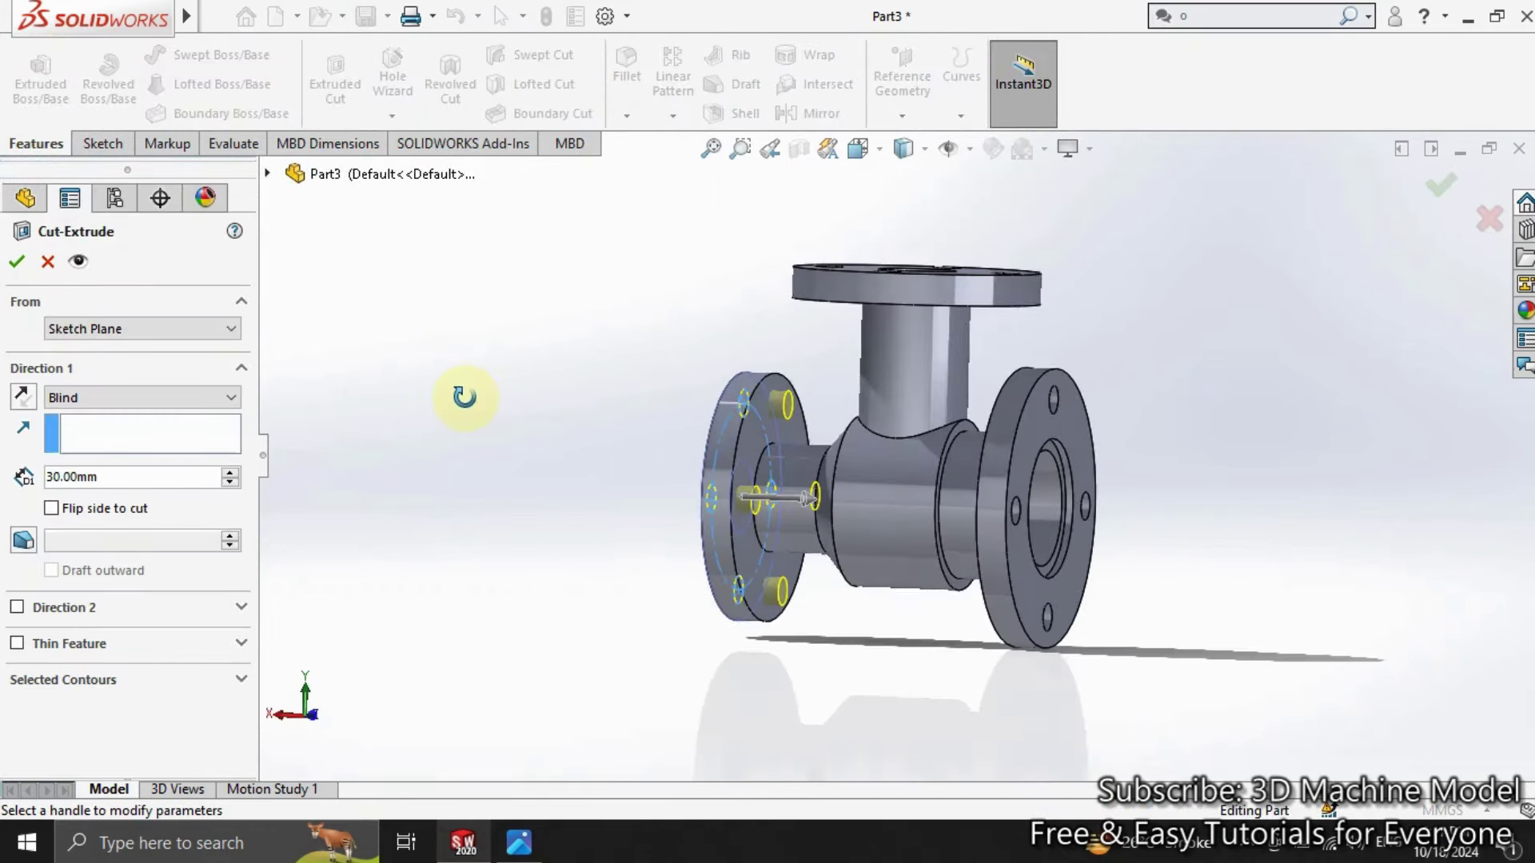
pyautogui.click(18, 267)
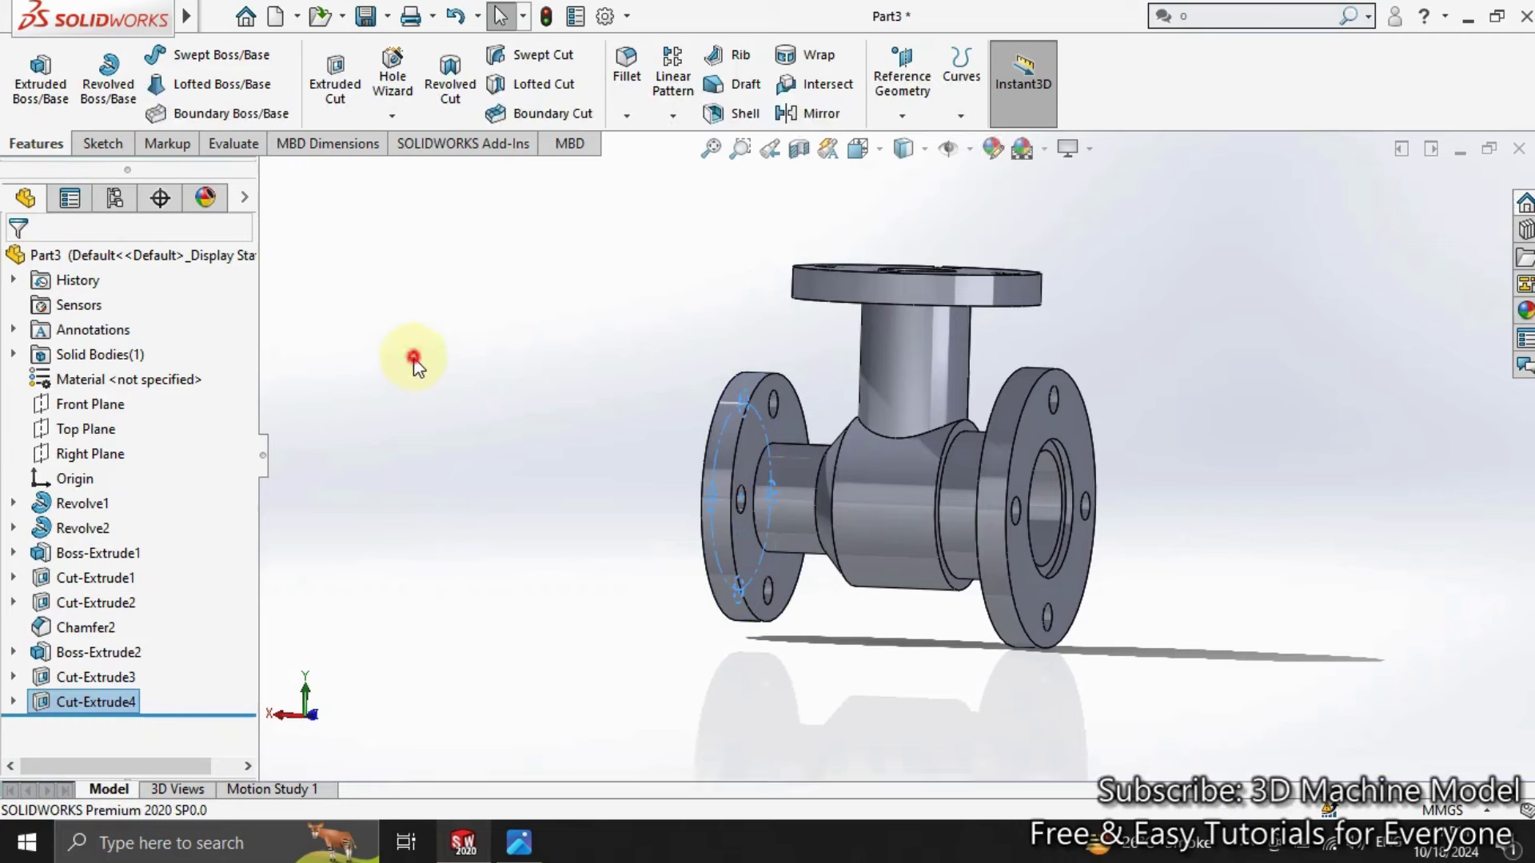
pyautogui.moveTo(411, 353)
pyautogui.mouseDown(button='middle')
pyautogui.moveTo(448, 406)
pyautogui.moveTo(560, 407)
pyautogui.moveTo(599, 182)
pyautogui.moveTo(575, 367)
pyautogui.moveTo(600, 367)
pyautogui.moveTo(490, 331)
pyautogui.moveTo(309, 397)
pyautogui.moveTo(189, 535)
pyautogui.moveTo(503, 549)
pyautogui.moveTo(452, 589)
pyautogui.moveTo(382, 601)
pyautogui.mouseUp(button='middle')
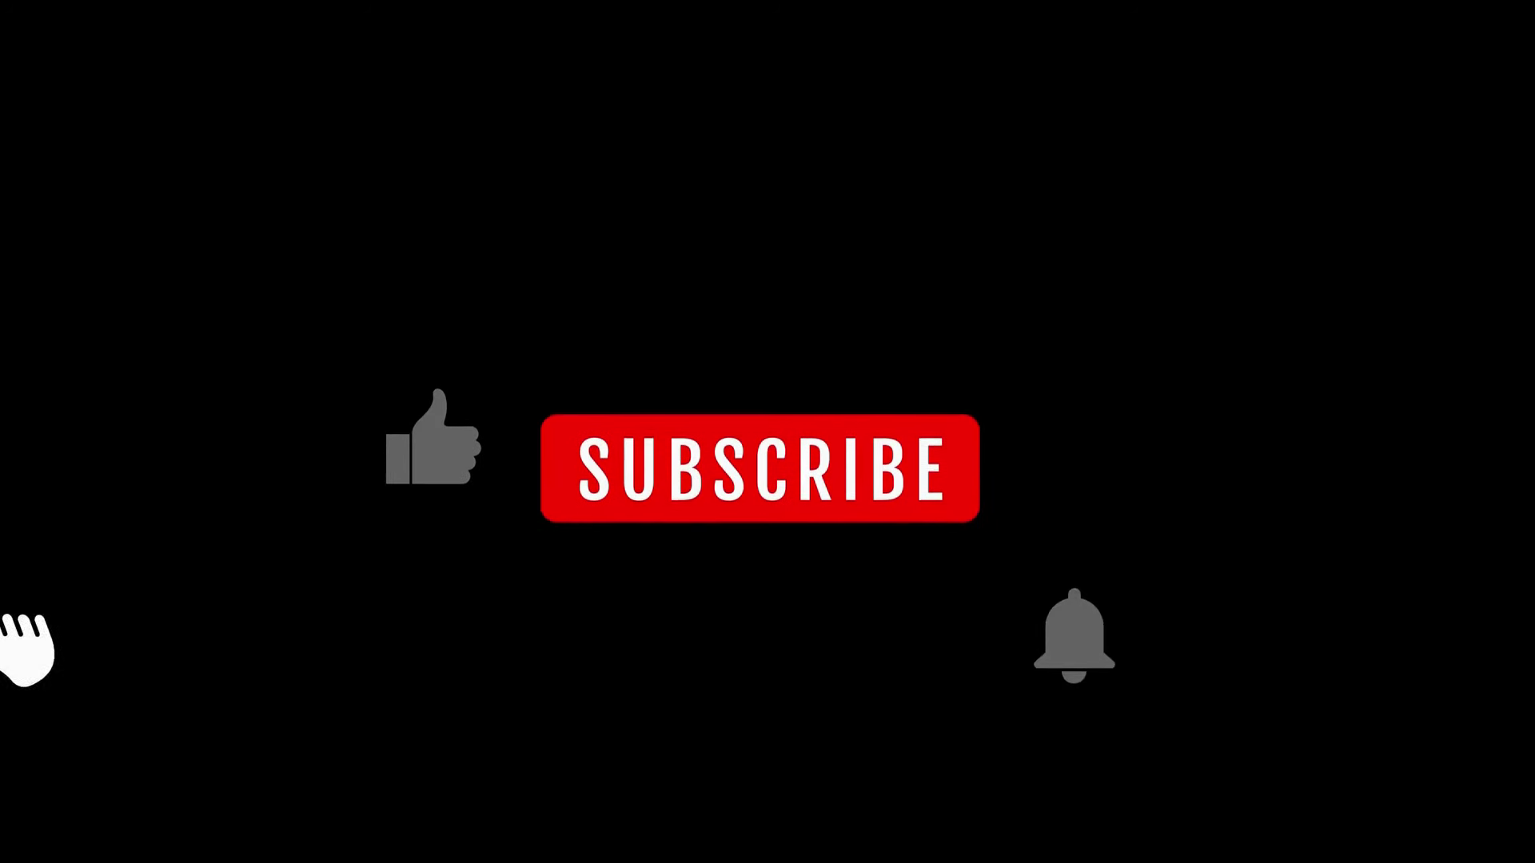